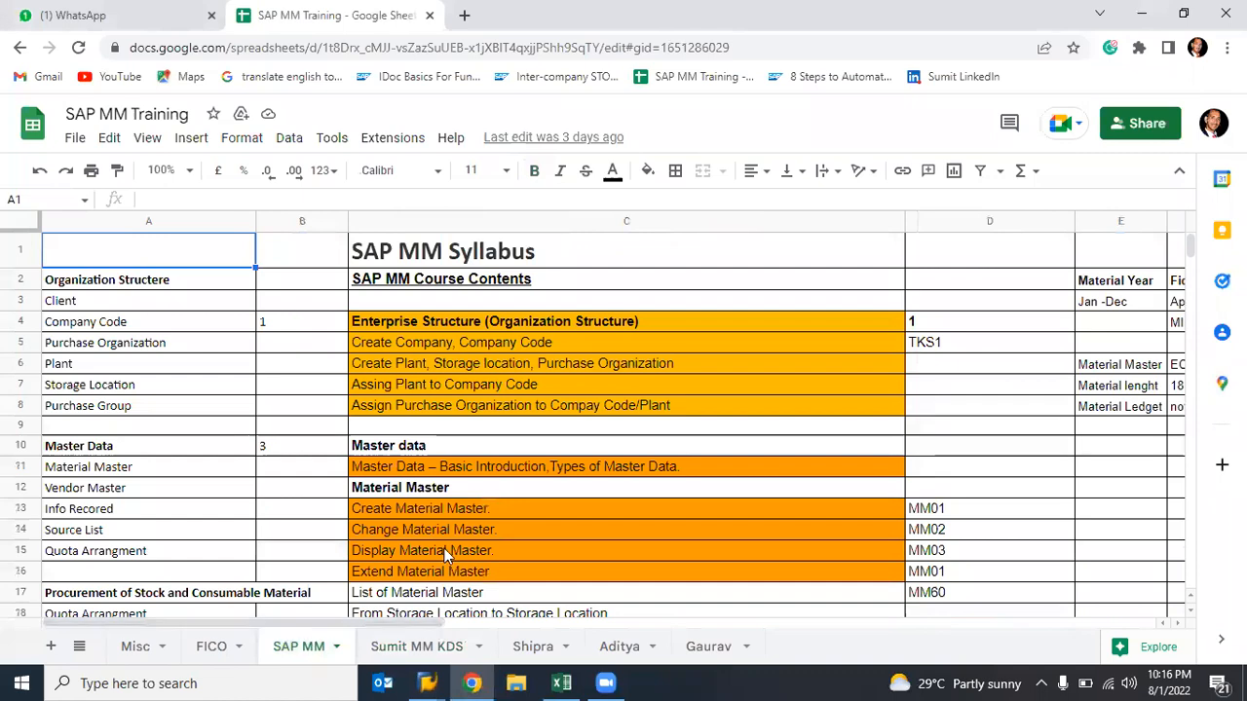
- Fill the RFQ topic cells C72:C77, from Create RFQ to Maintain Number Range for RFQ / Quotations, with orange
scroll(420, 528, "down", 10)
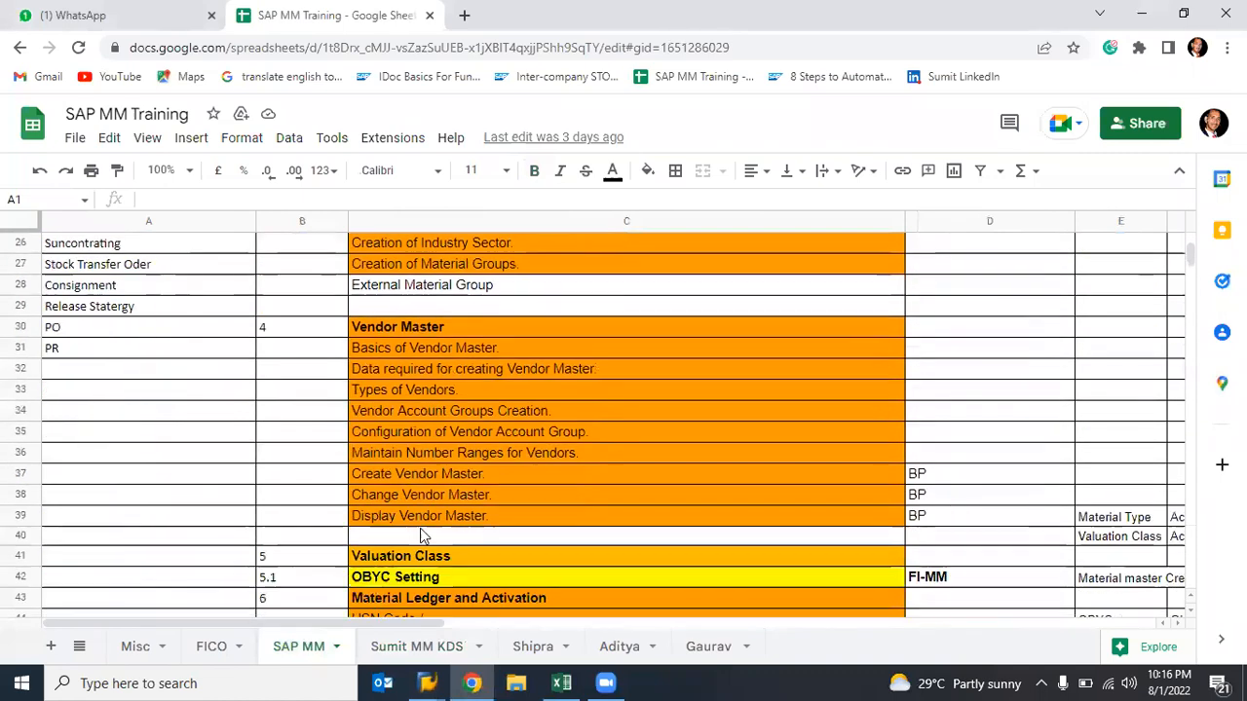
scroll(420, 528, "down", 8)
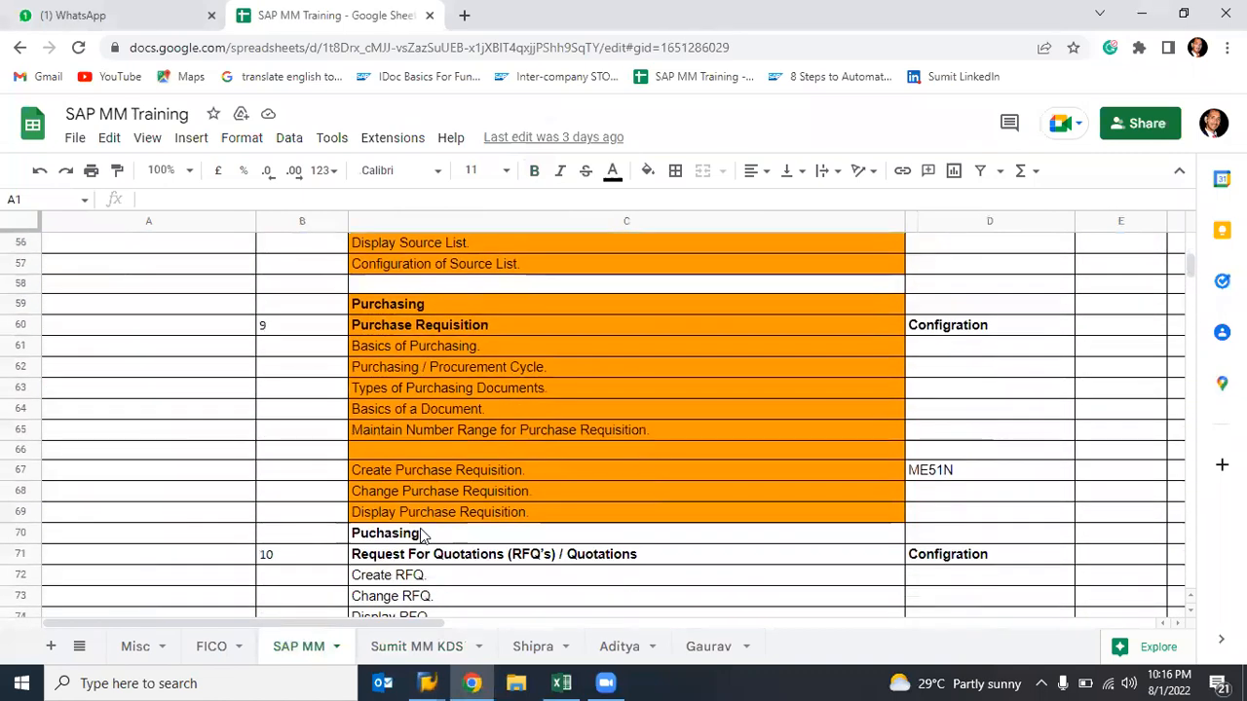
left_click_drag(375, 389, 478, 493)
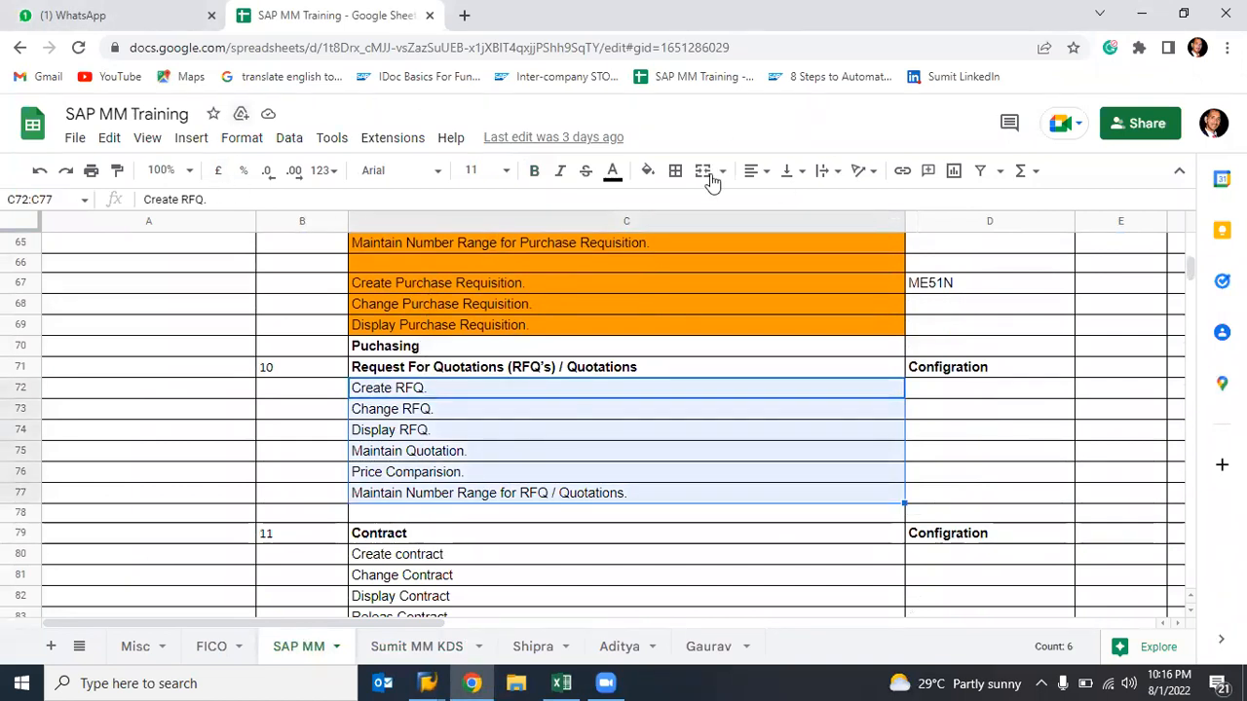
left_click(648, 172)
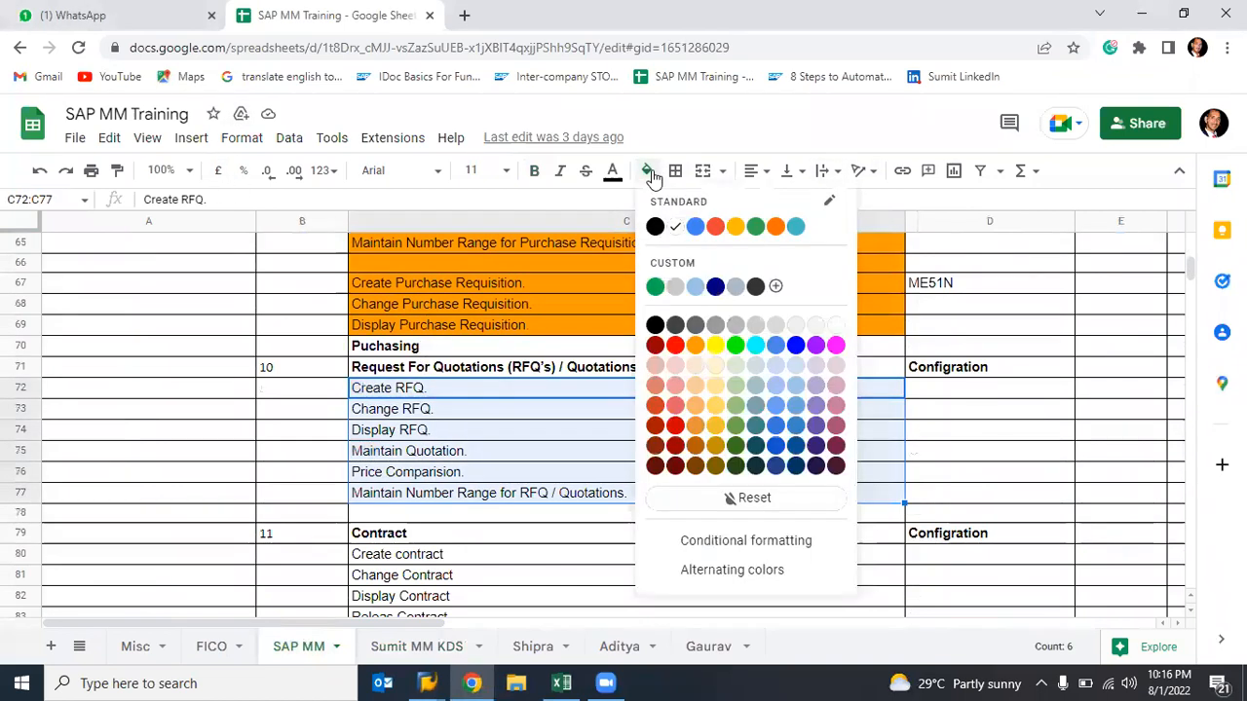
left_click(696, 345)
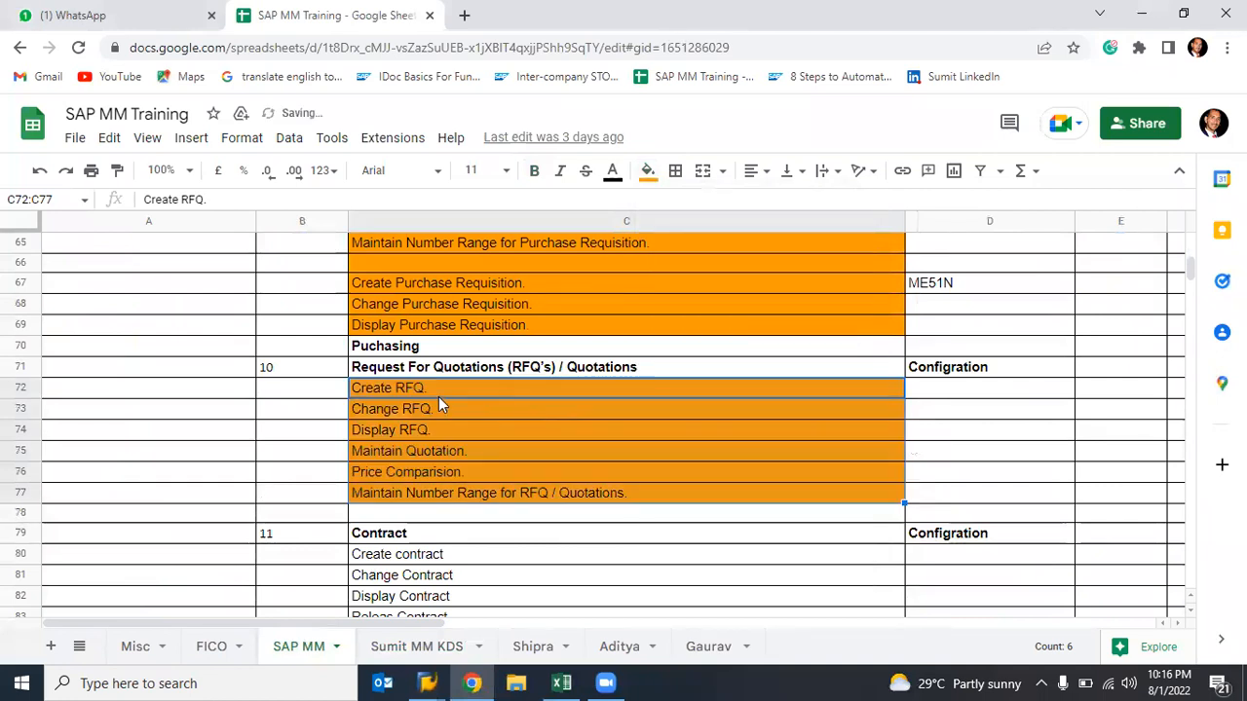
left_click(440, 394)
- Switch to SAP Easy Access, run the SPRO transaction and open the SAP Reference IMG
key("alt+Tab")
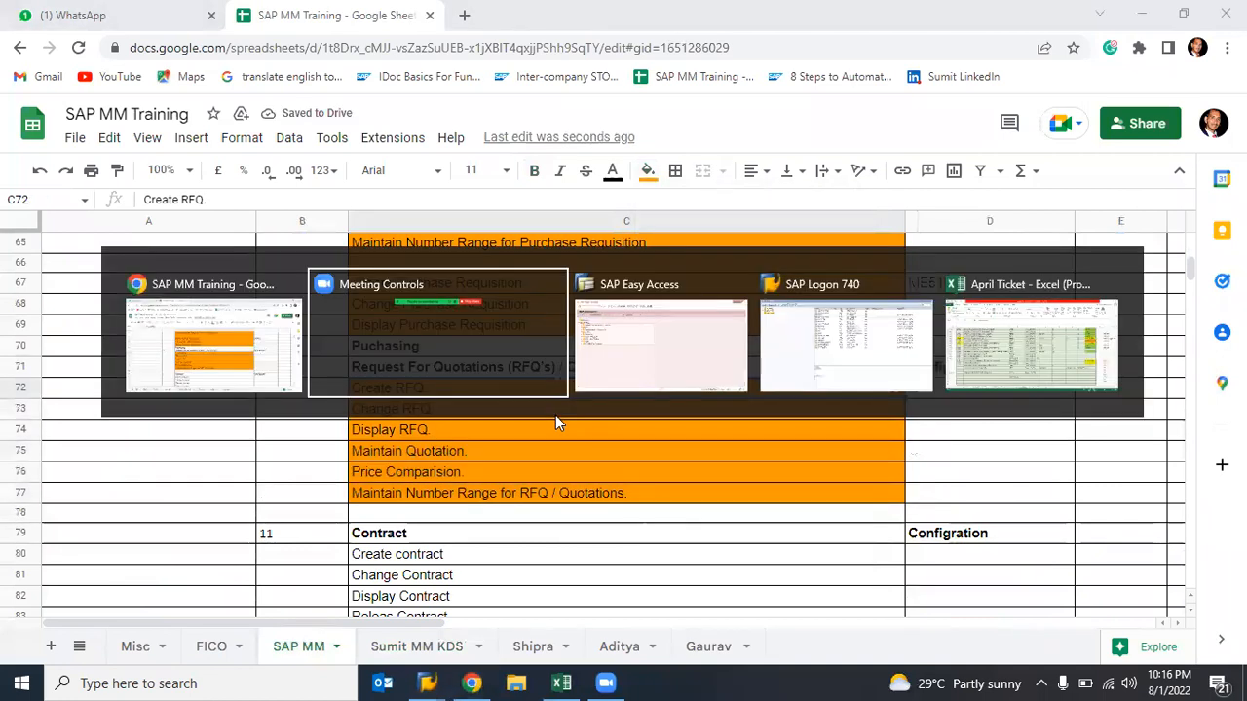
key("alt+Tab")
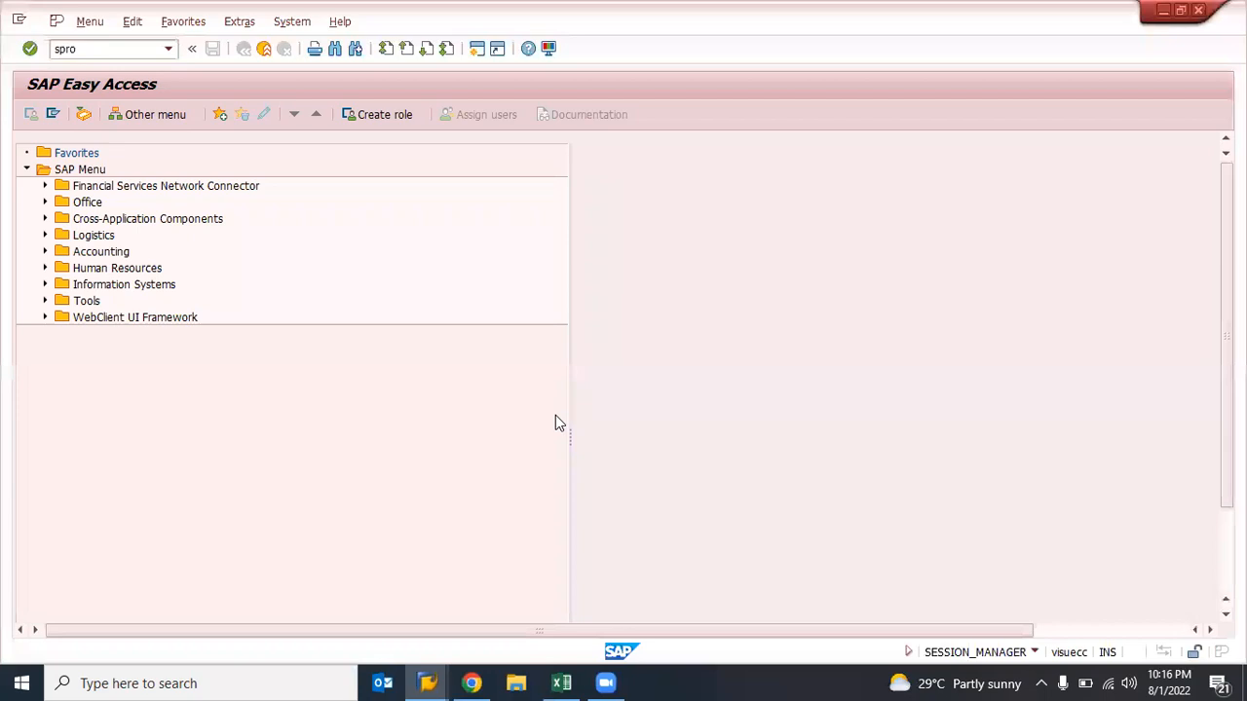
key("Return")
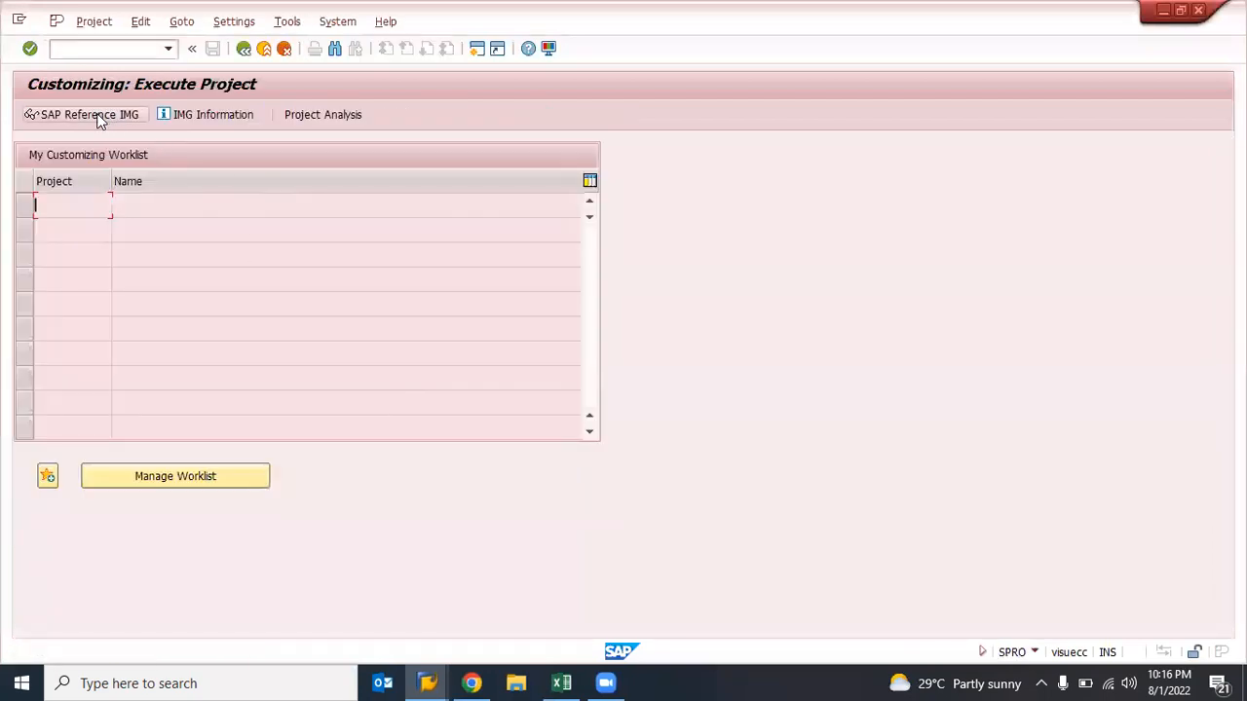
left_click(98, 117)
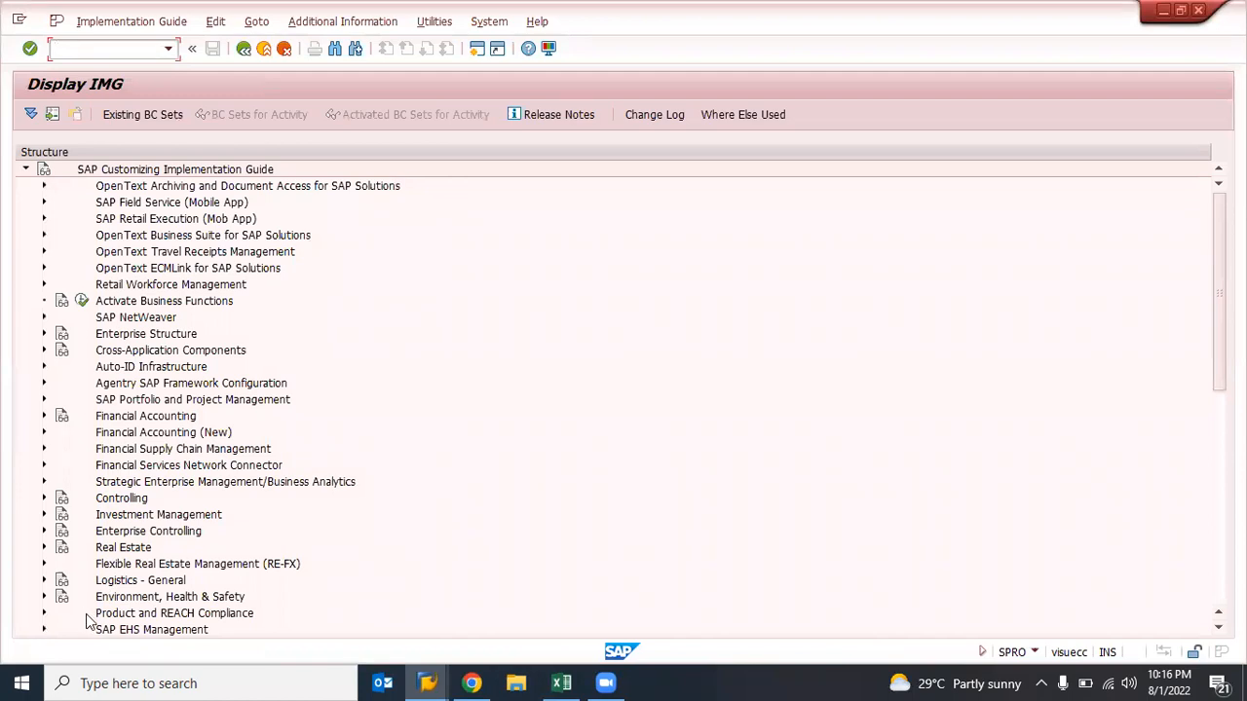
- Expand the IMG structure through Materials Management and Purchasing down to RFQ/Quotation
scroll(88, 623, "down", 1)
scroll(88, 623, "down", 1)
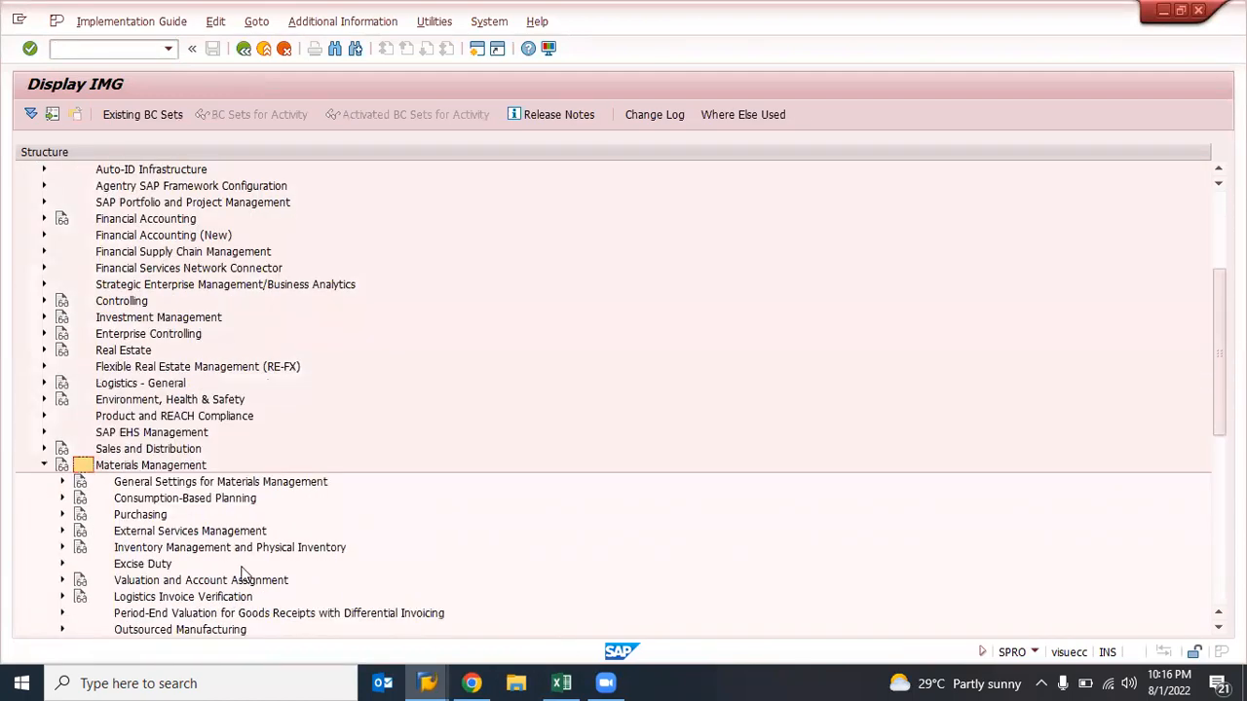
left_click(123, 518)
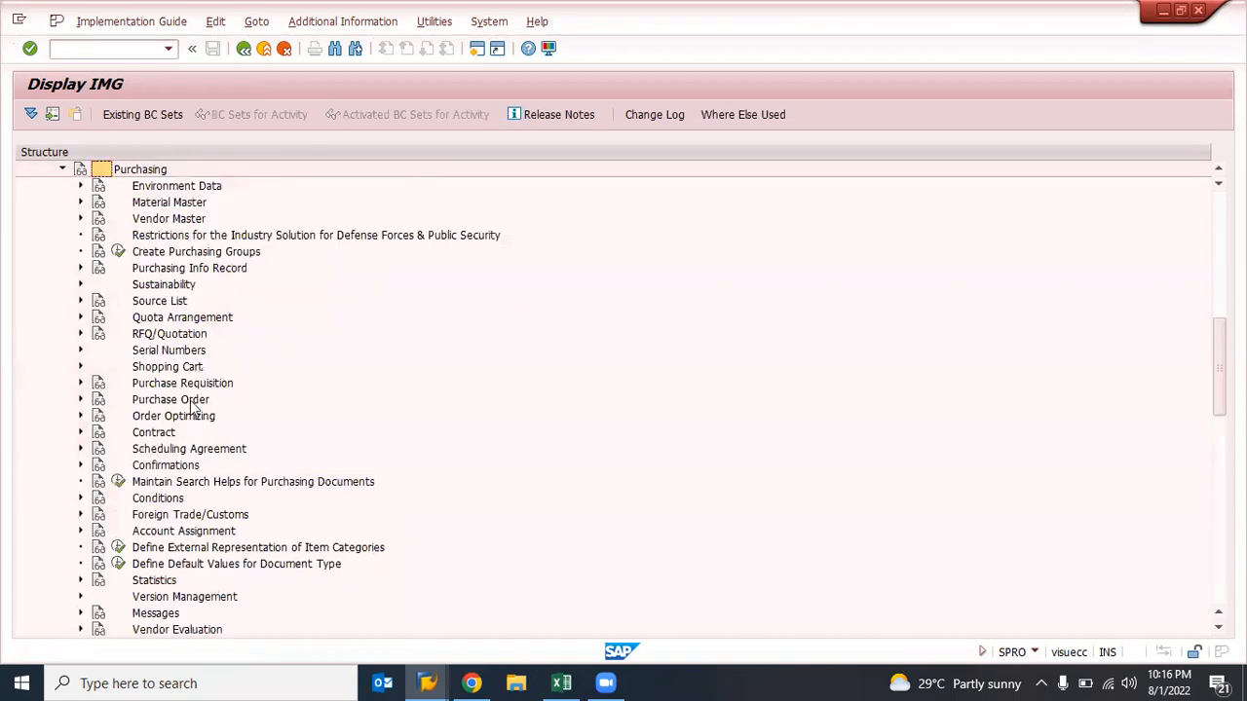
left_click(128, 340)
double_click(127, 340)
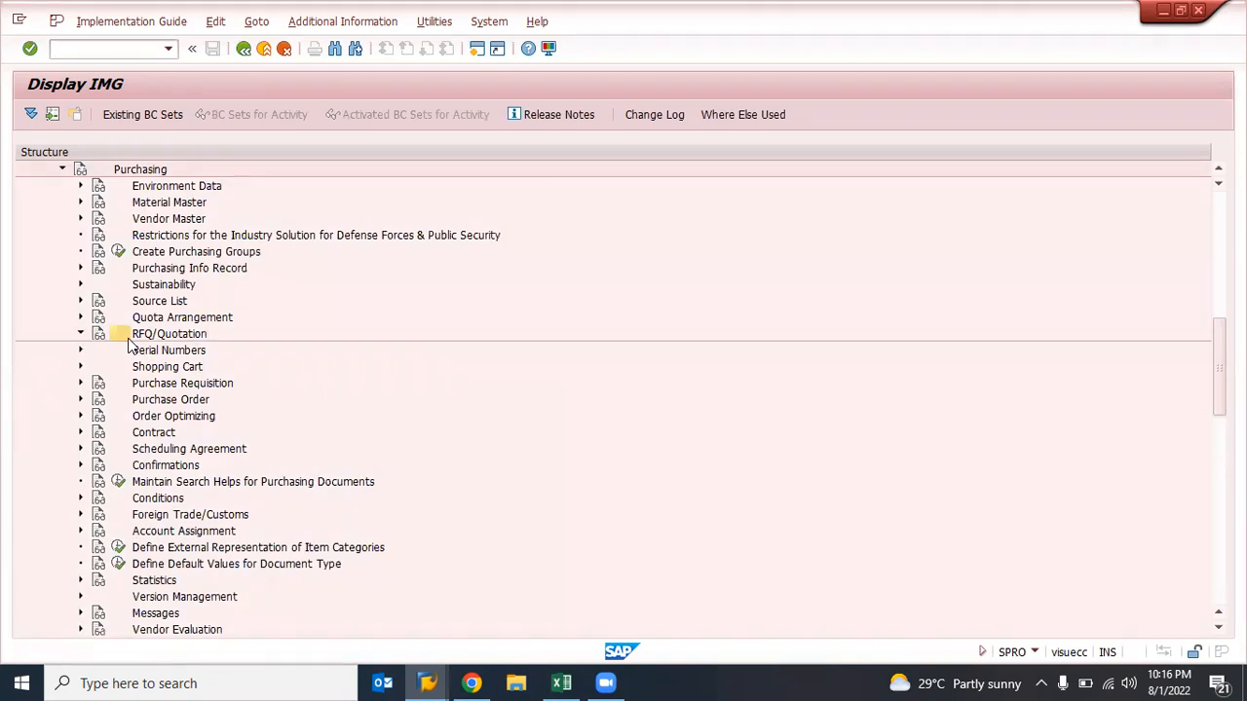
- Display the purchasing document number range intervals from Define Number Ranges, and return to the IMG structure
left_click(137, 352)
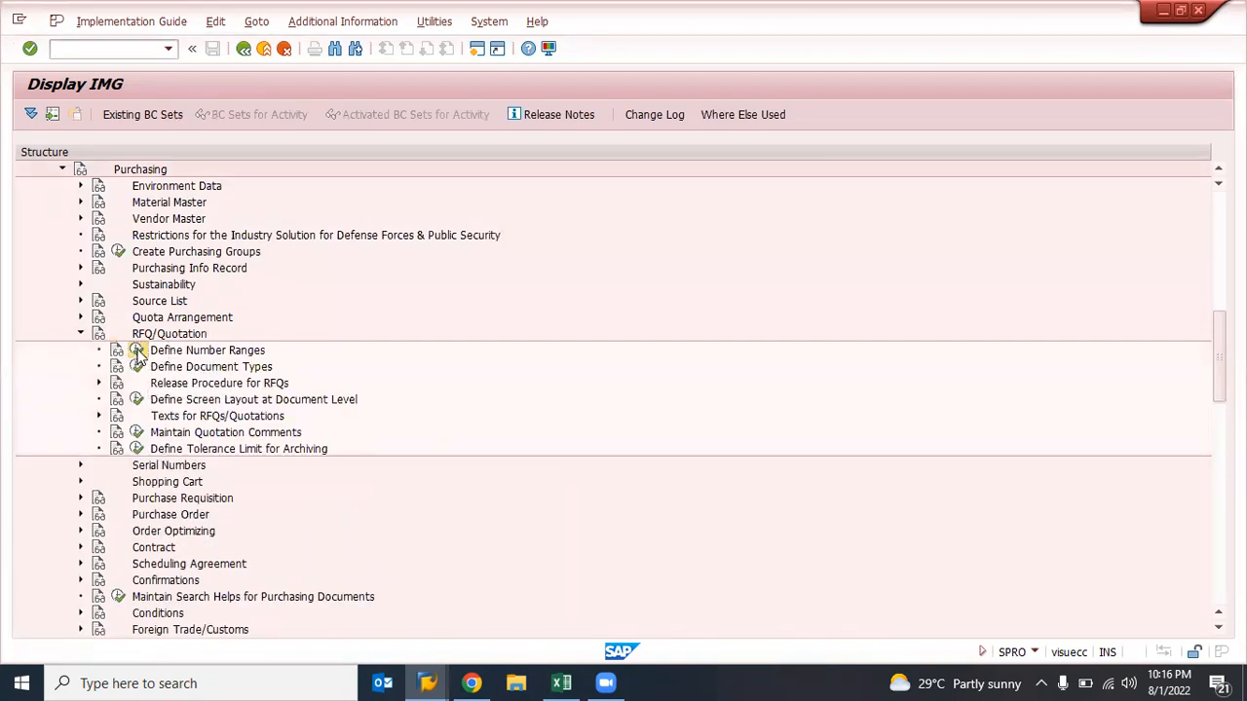
left_click(103, 203)
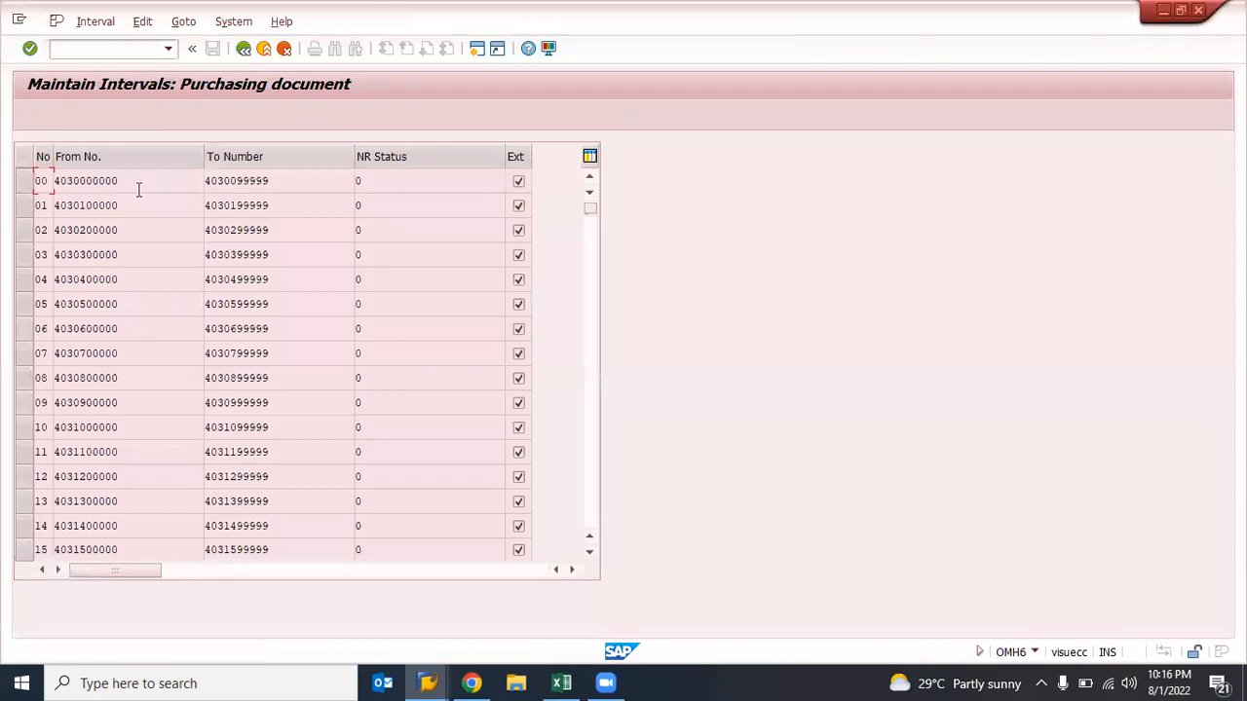
left_click(245, 53)
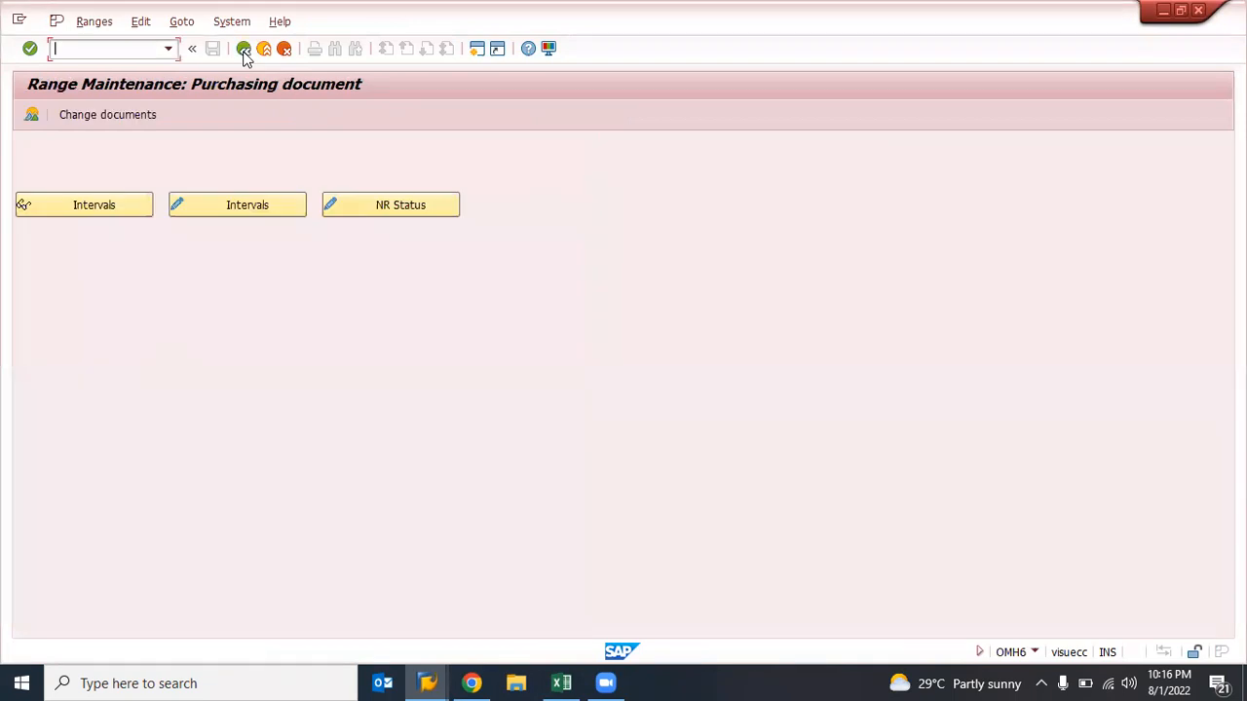
left_click(245, 53)
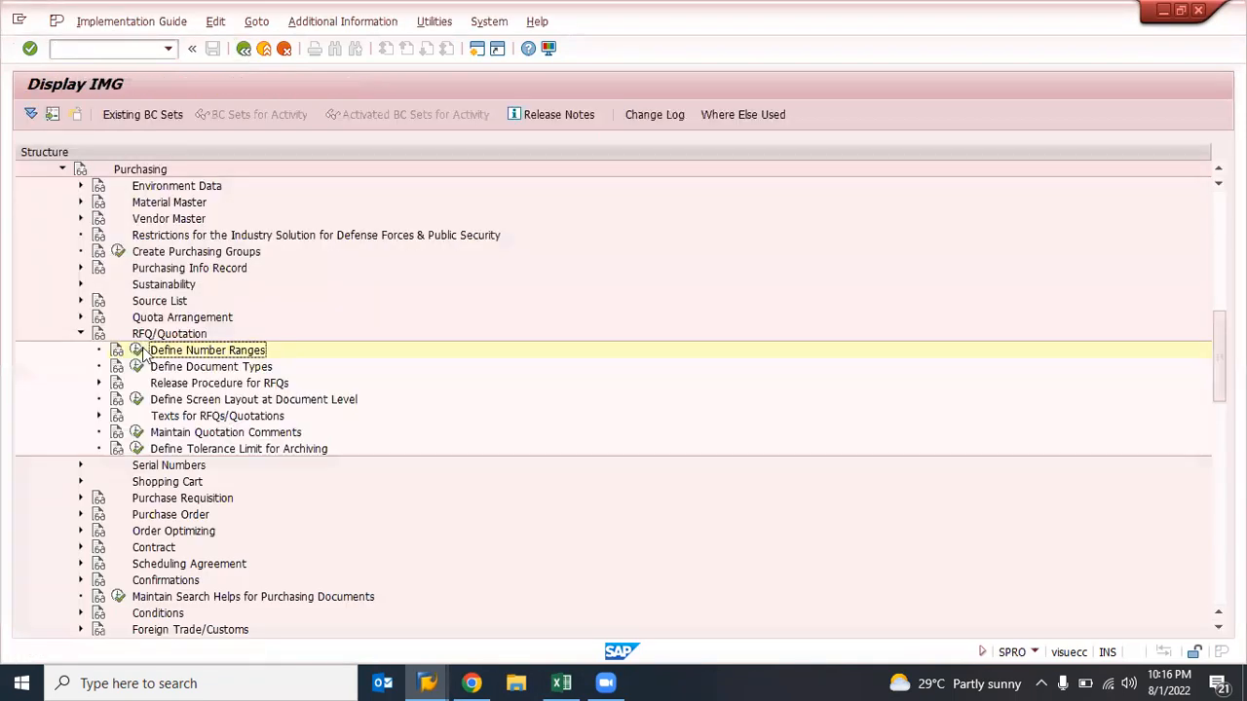
- Open Define Document Types for RFQ/Quotation and look at the AN and ZRFQ entries
left_click(139, 367)
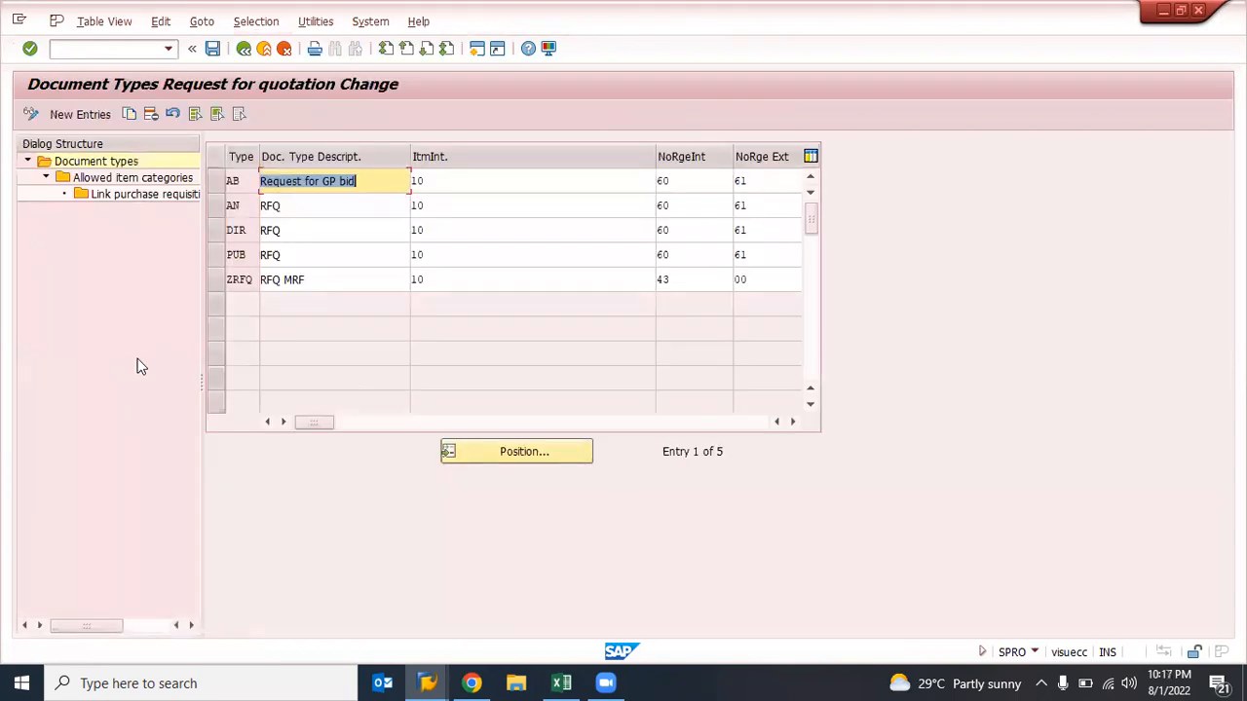
left_click(220, 209)
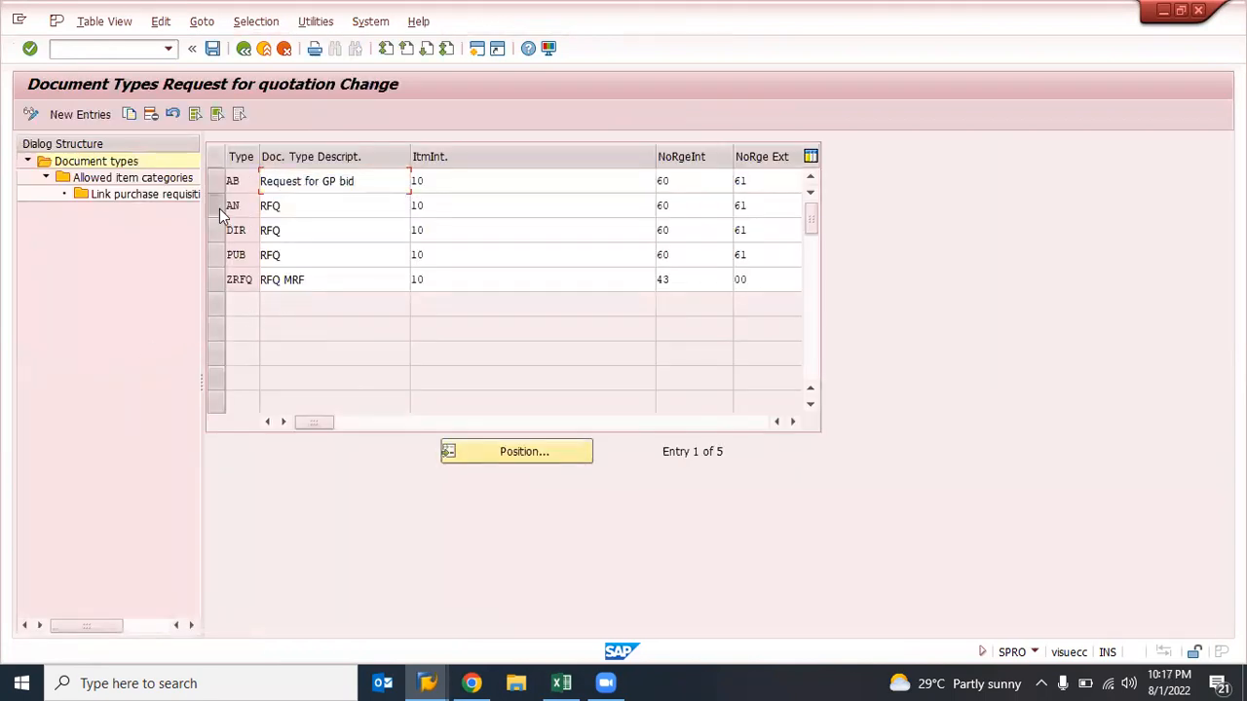
left_click(219, 209)
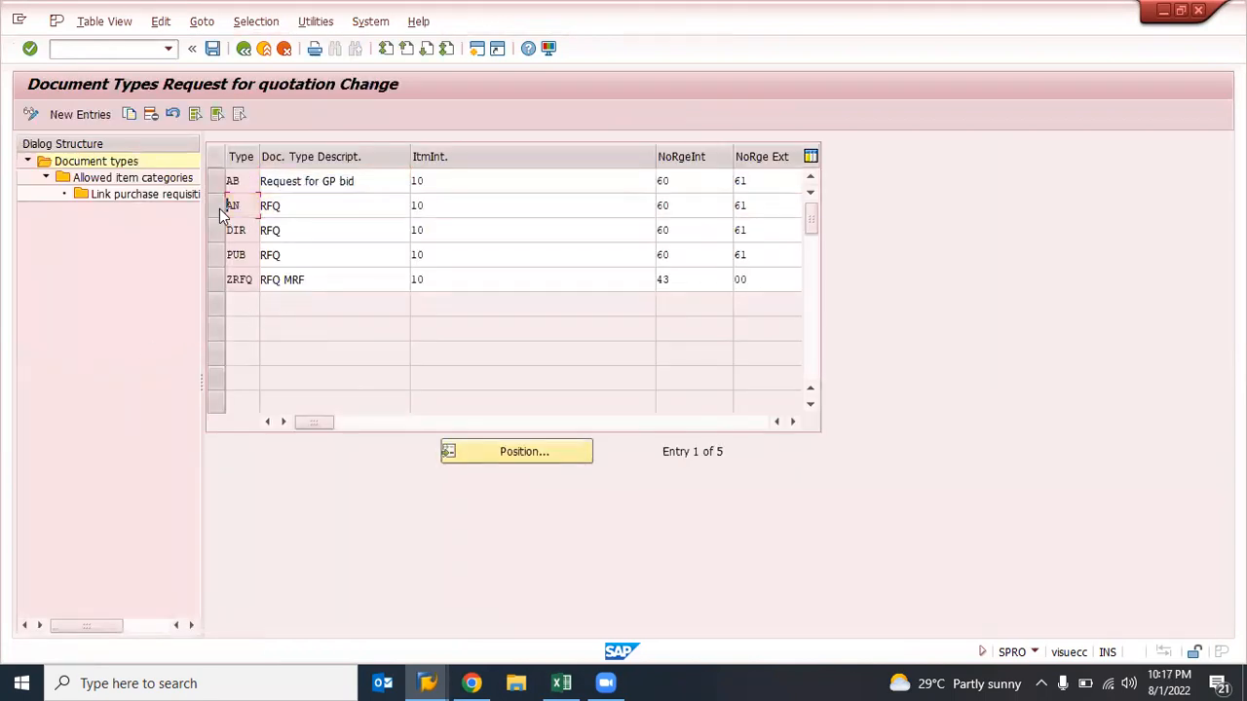
left_click(220, 279)
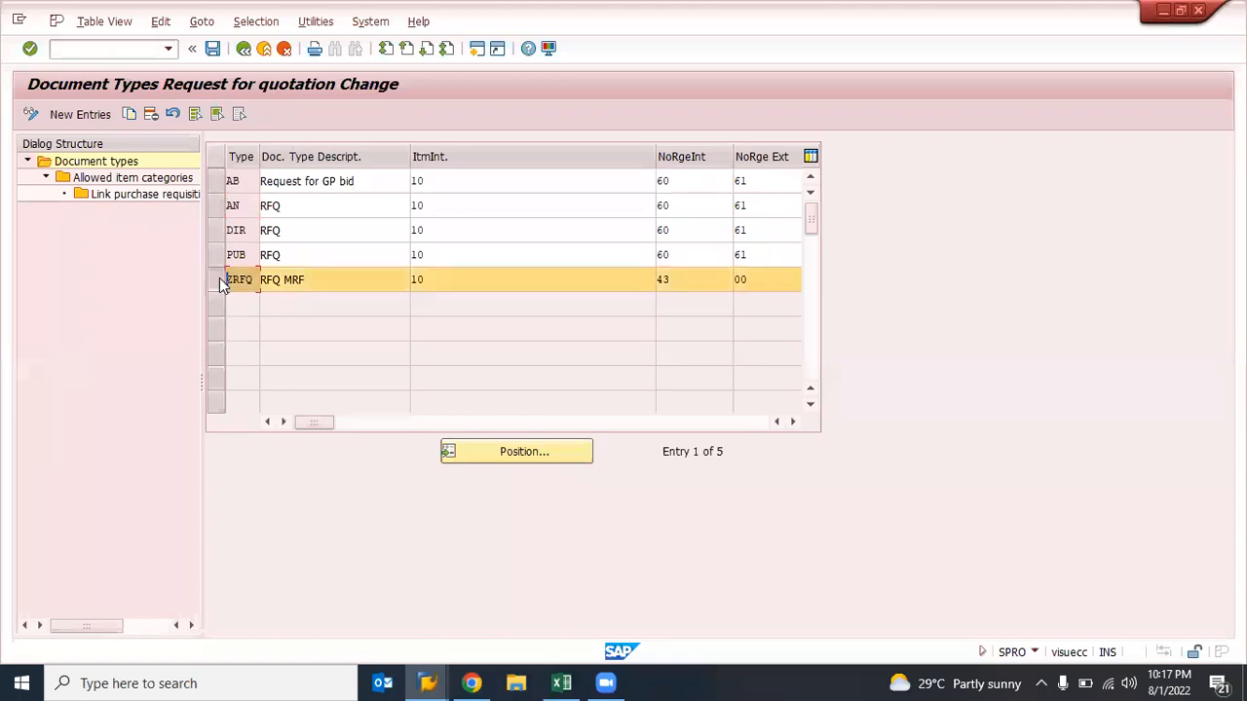
left_click(220, 280)
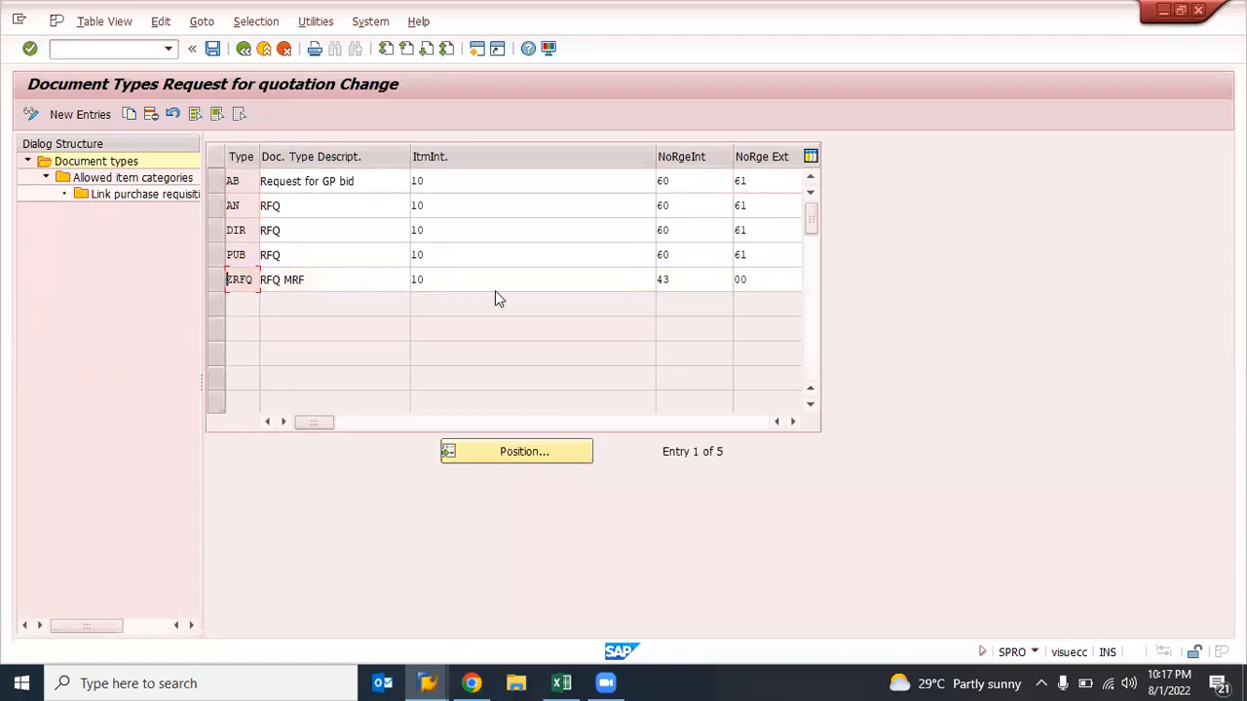
- Examine the ZRFQ document type's internal and external number ranges and its remaining settings columns
left_click(706, 278)
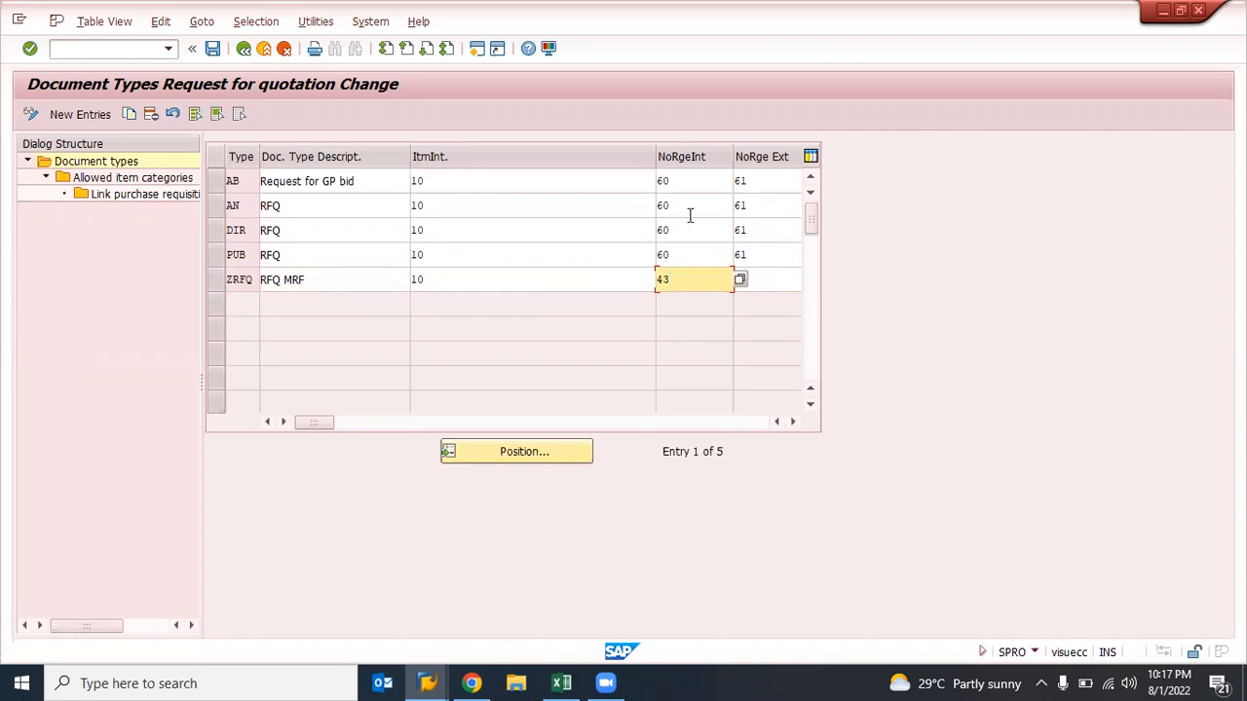
left_click(780, 275)
type("00")
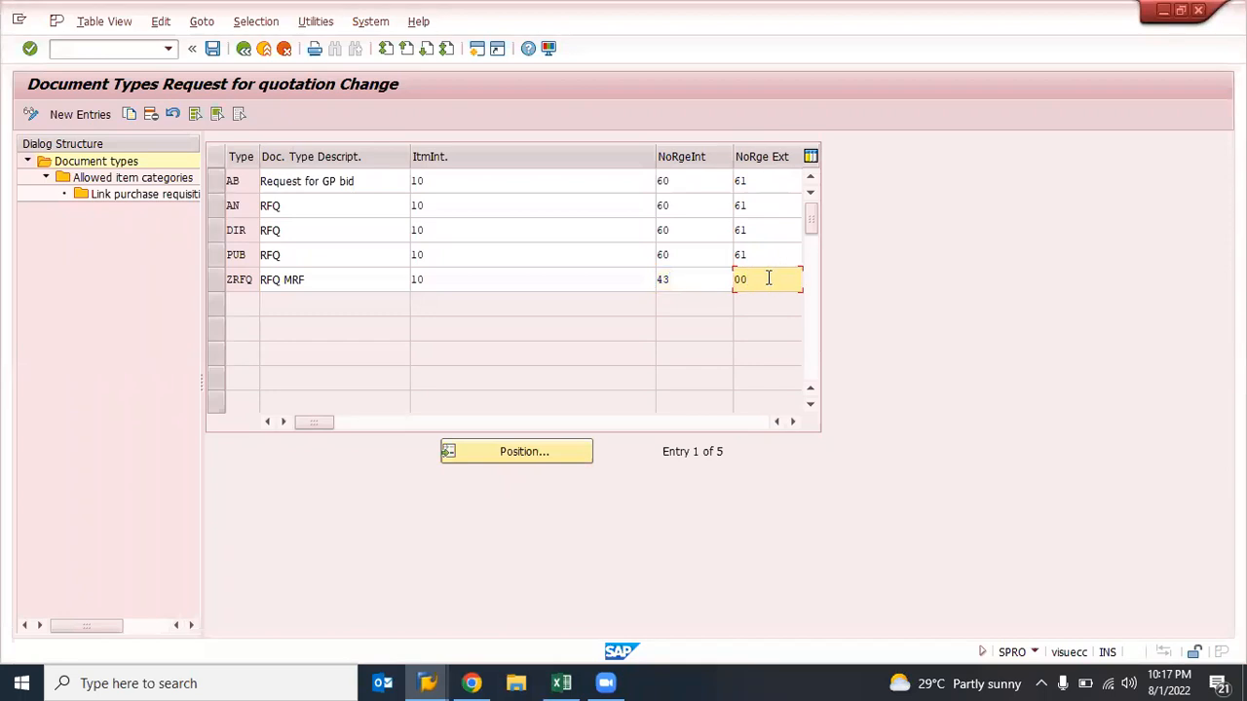
left_click_drag(314, 422, 512, 405)
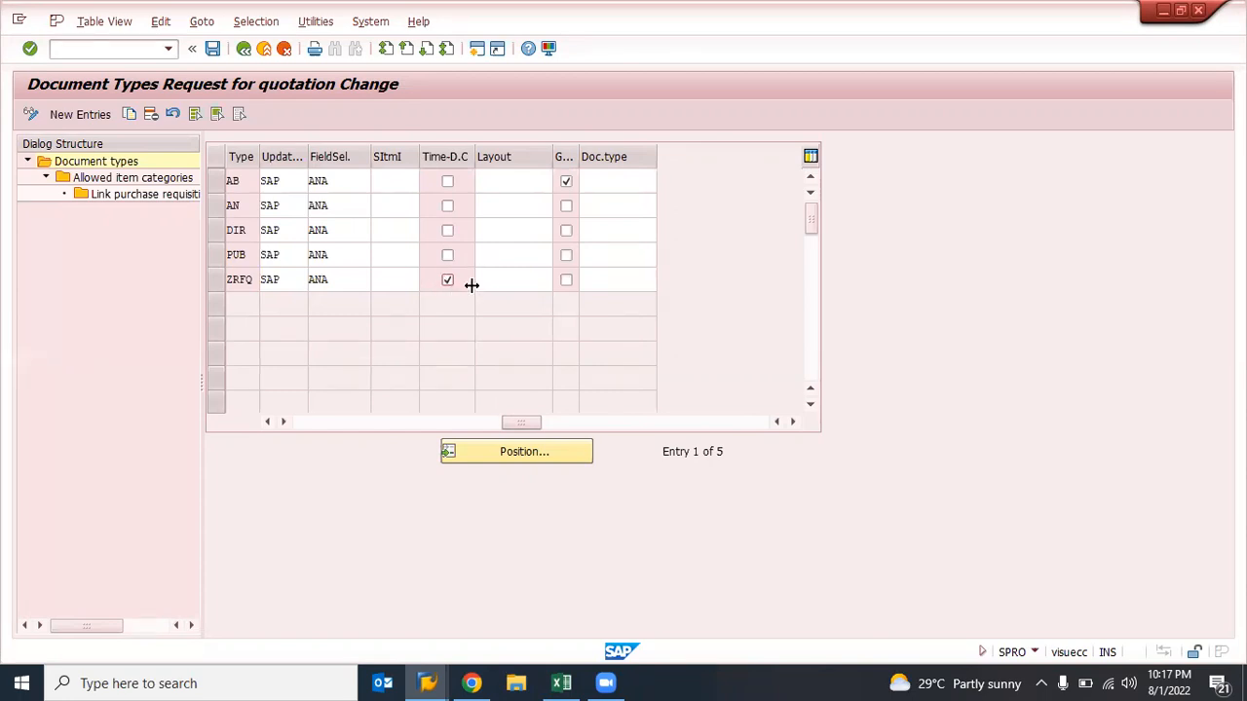
left_click_drag(523, 422, 314, 422)
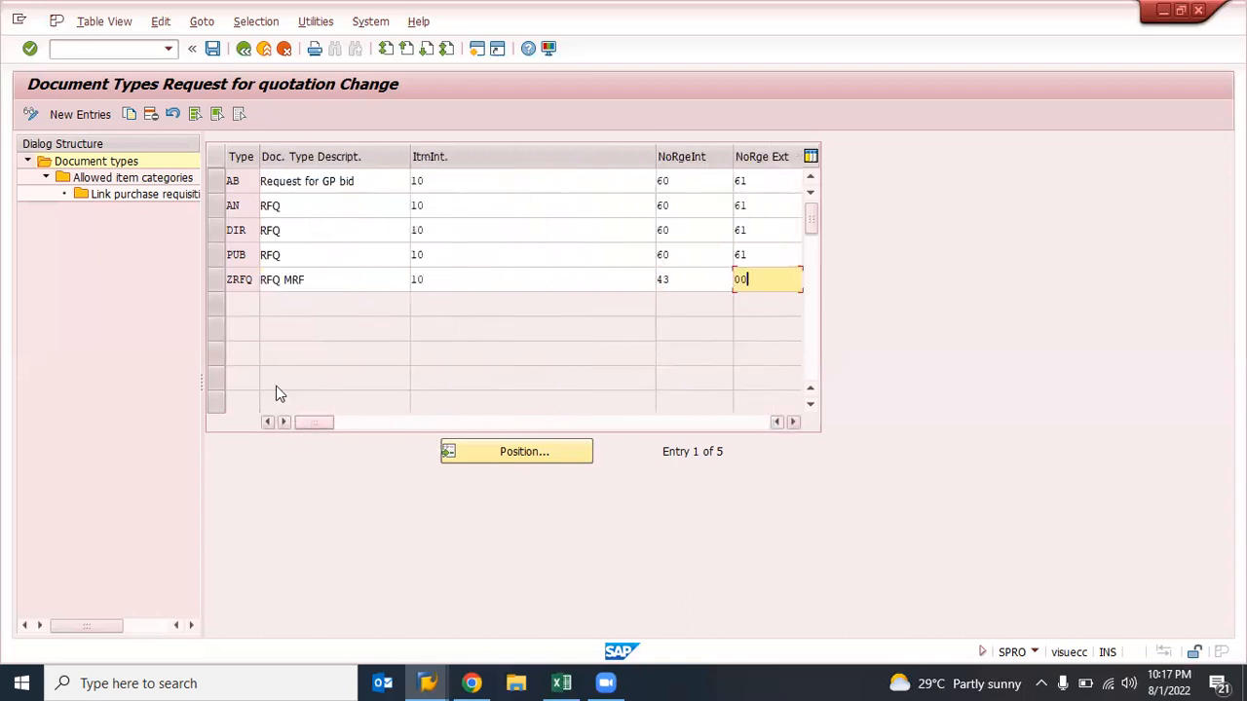
- Open the allowed item categories for document type ZRFQ and select all of them
left_click(220, 281)
double_click(132, 185)
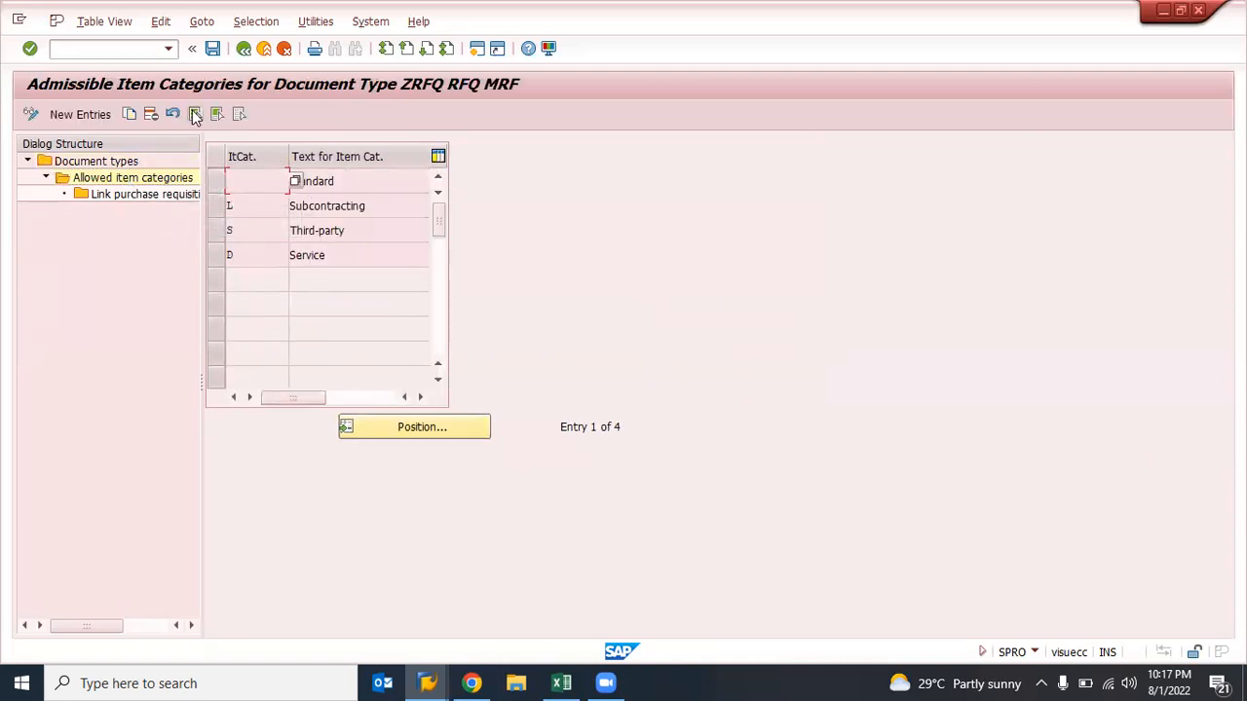
left_click(195, 115)
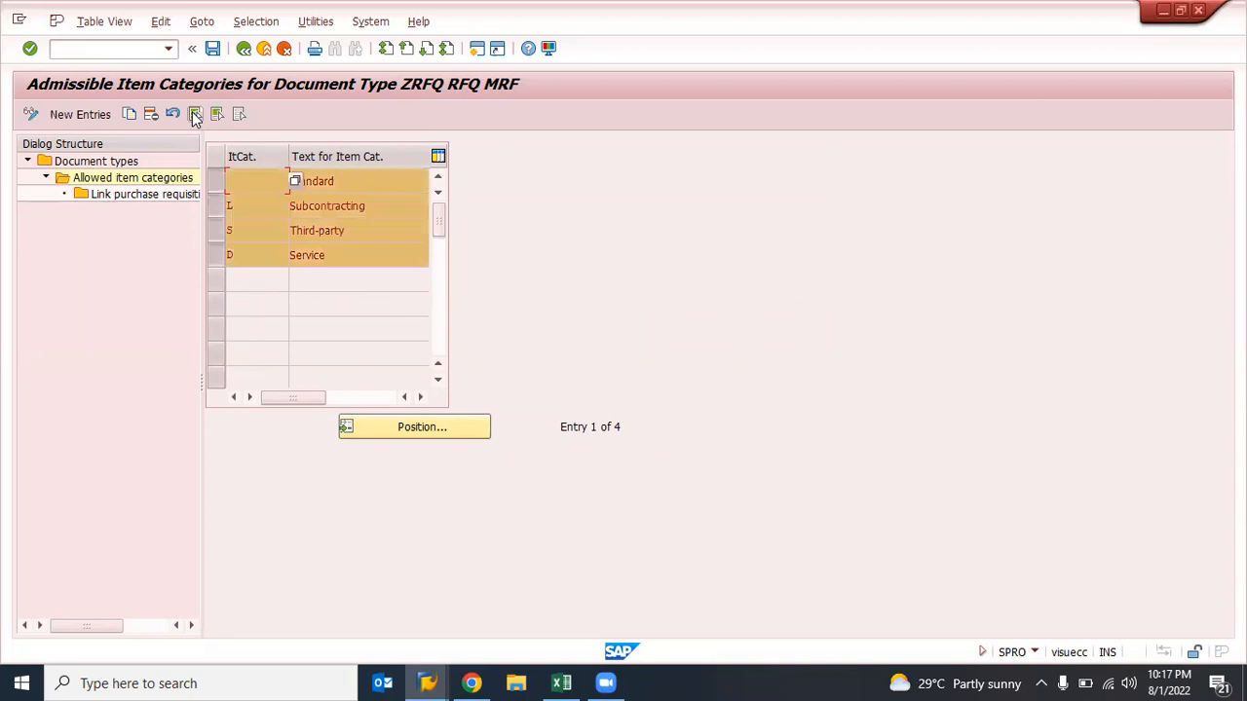
- View the purchase requisition links for the selected ZRFQ item categories, and return to the document types list
double_click(117, 190)
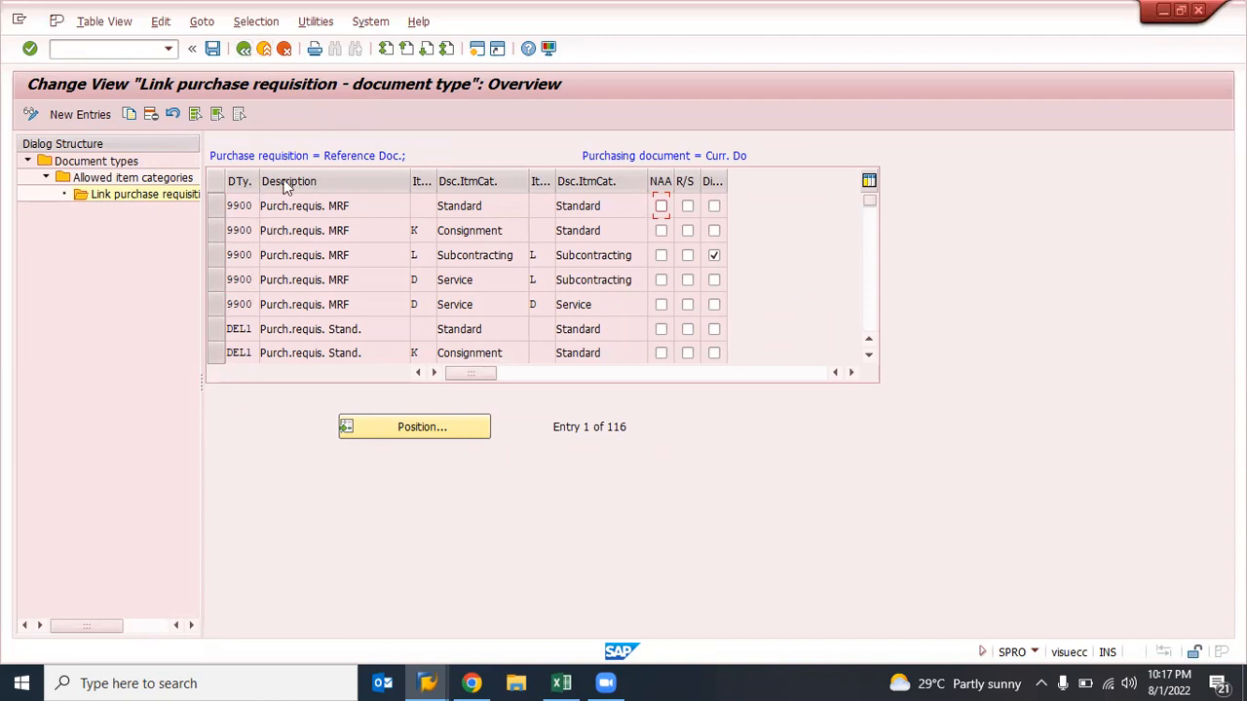
left_click(238, 152)
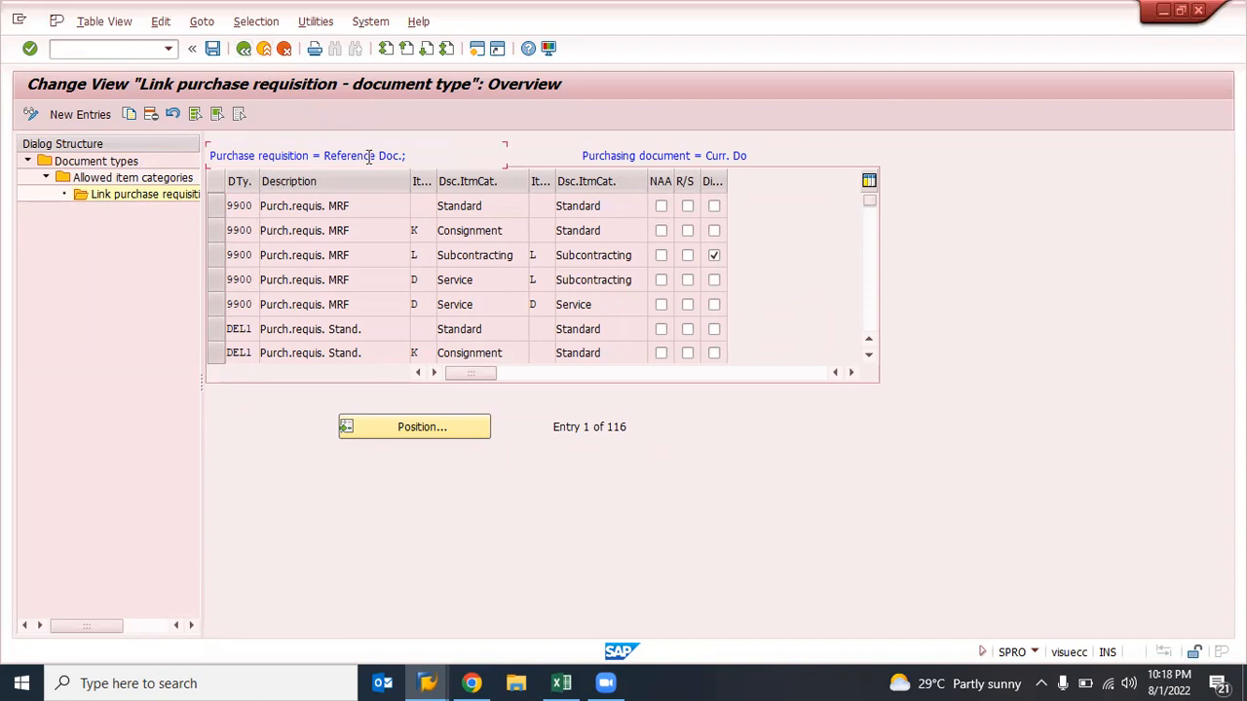
left_click(249, 50)
left_click(245, 49)
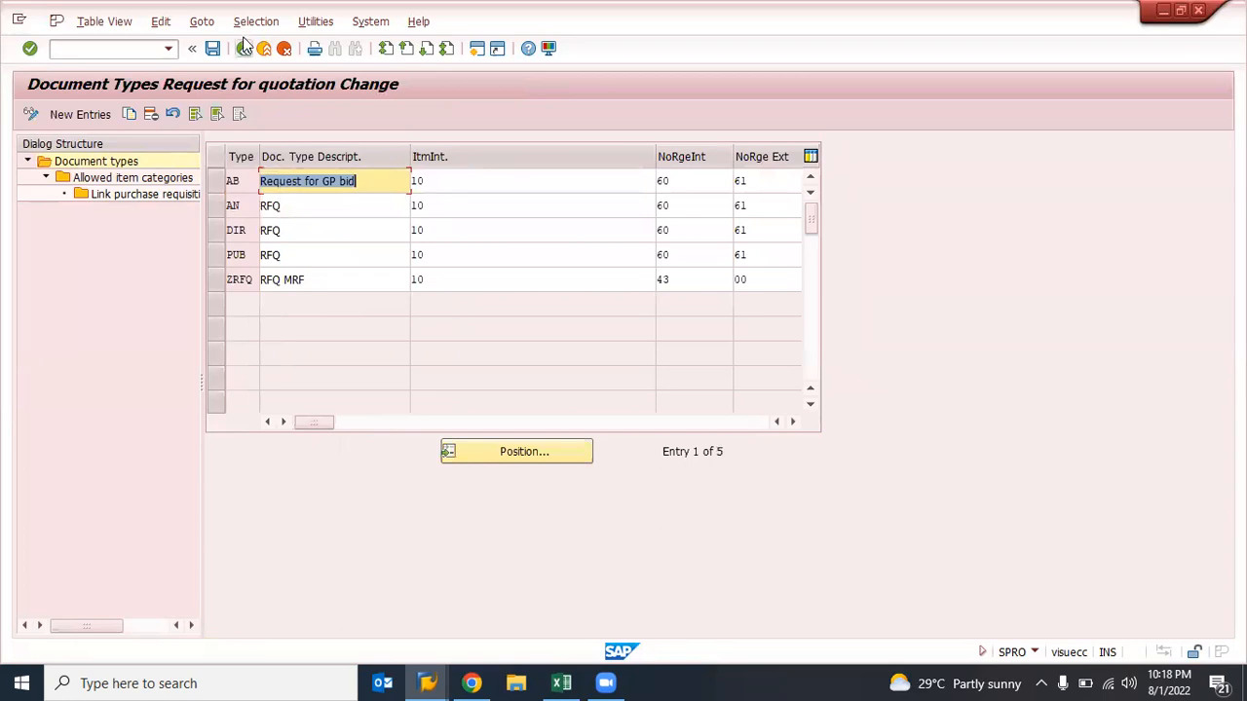
- Return to the IMG structure and open Define Screen Layout at Document Level for RFQ/Quotation
key("super+Left")
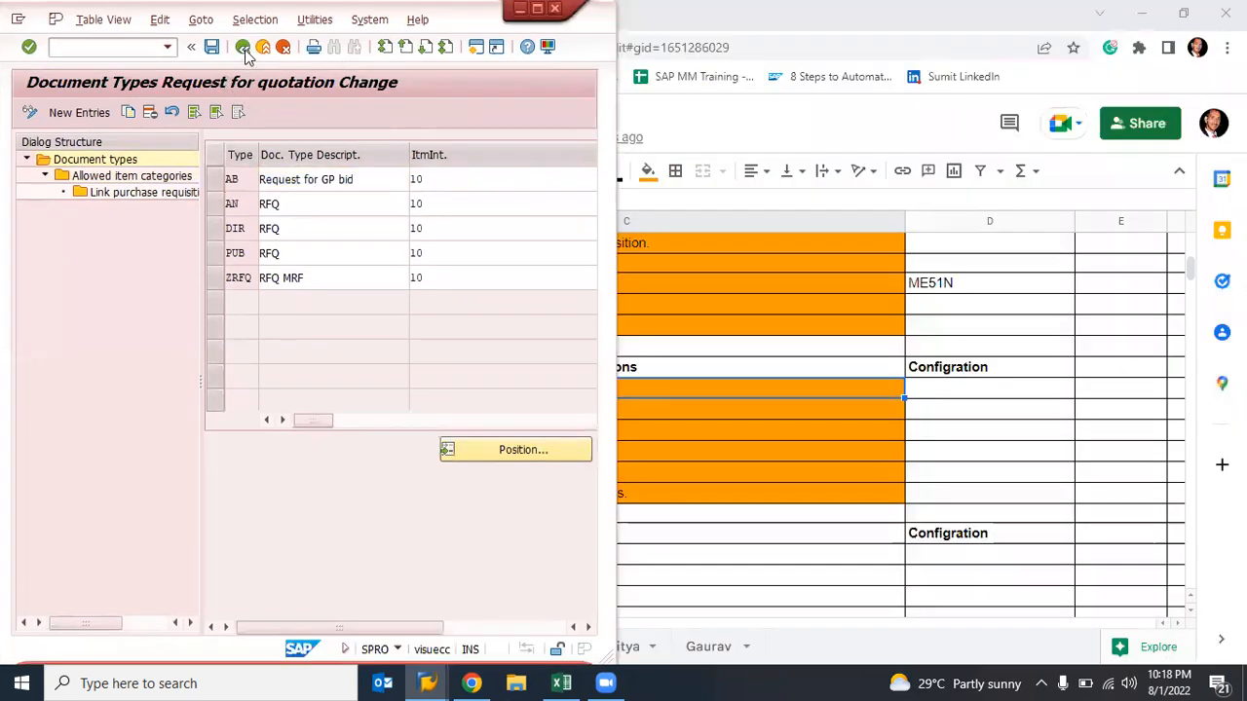
key("super+Up")
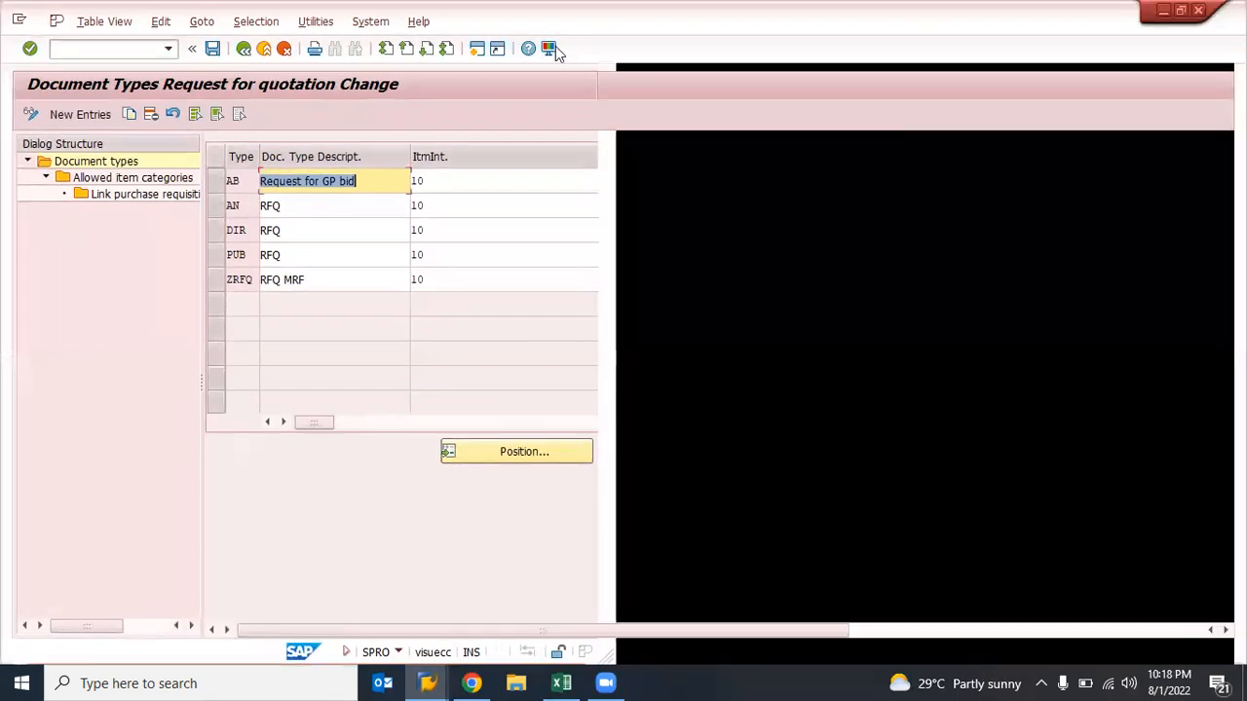
left_click(243, 51)
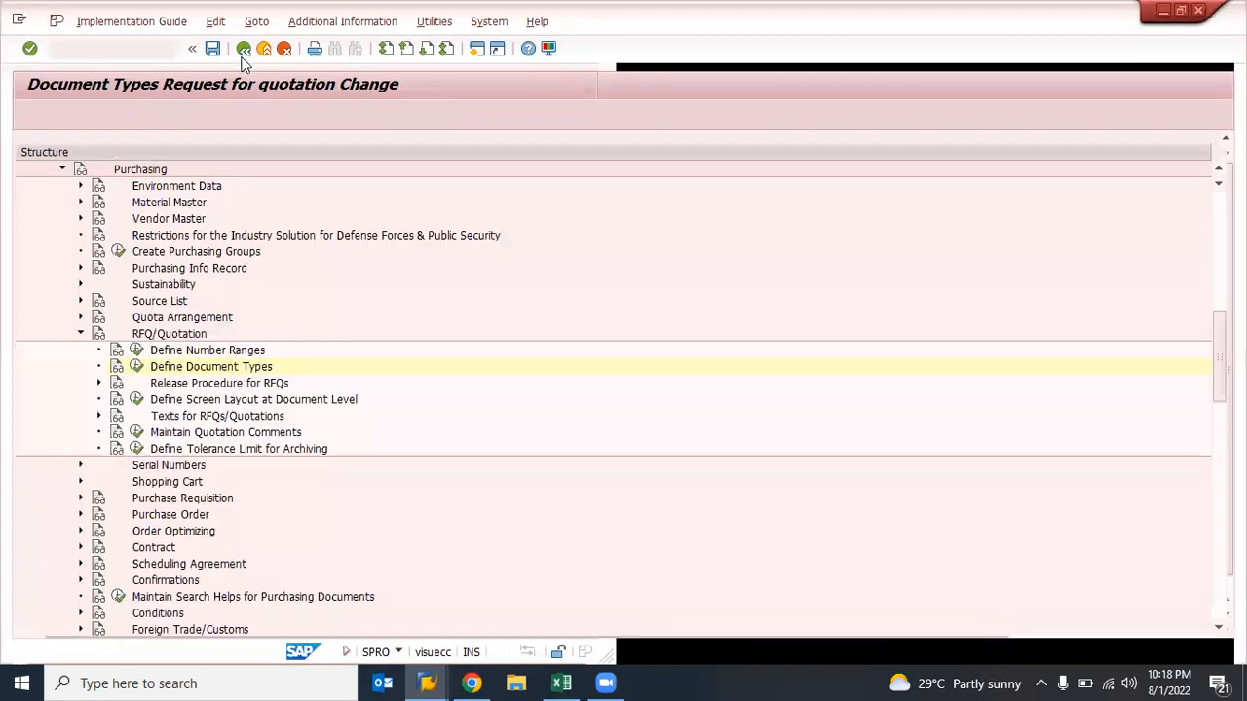
left_click(195, 400)
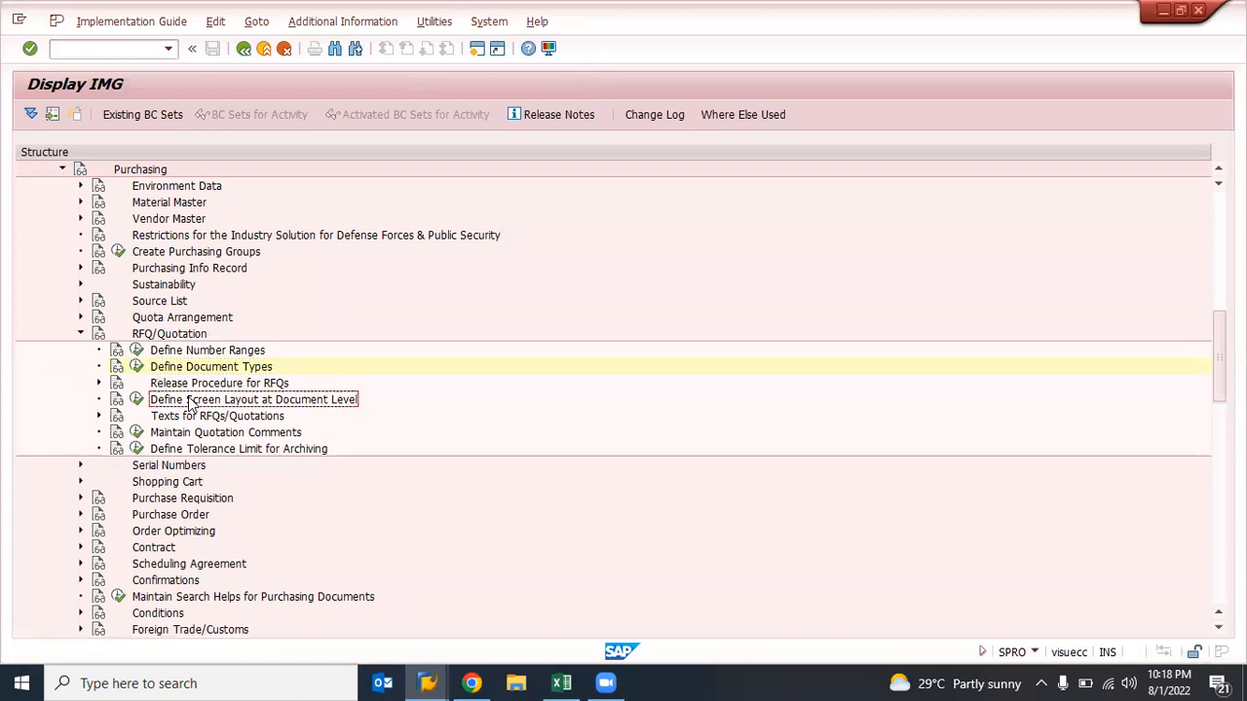
left_click(136, 399)
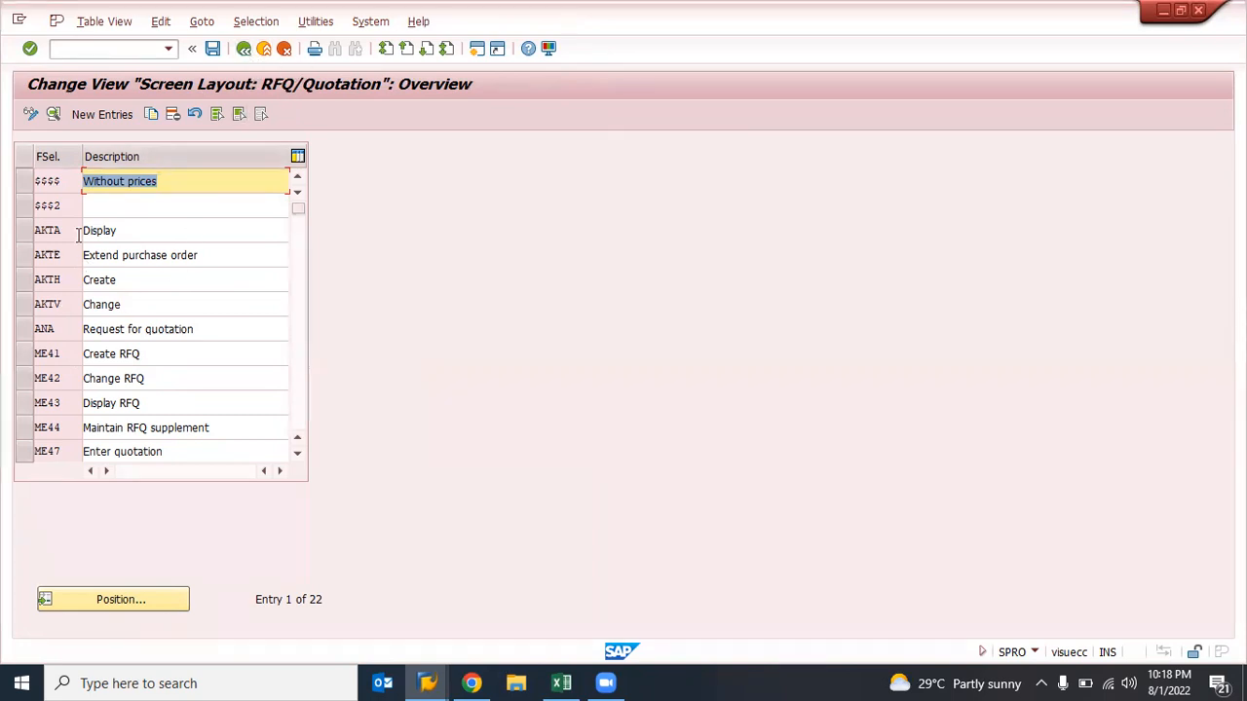
- Open Define Document Types for RFQ/Quotation, check the field selection key assigned to ZRFQ, and return to the IMG structure
left_click(50, 329)
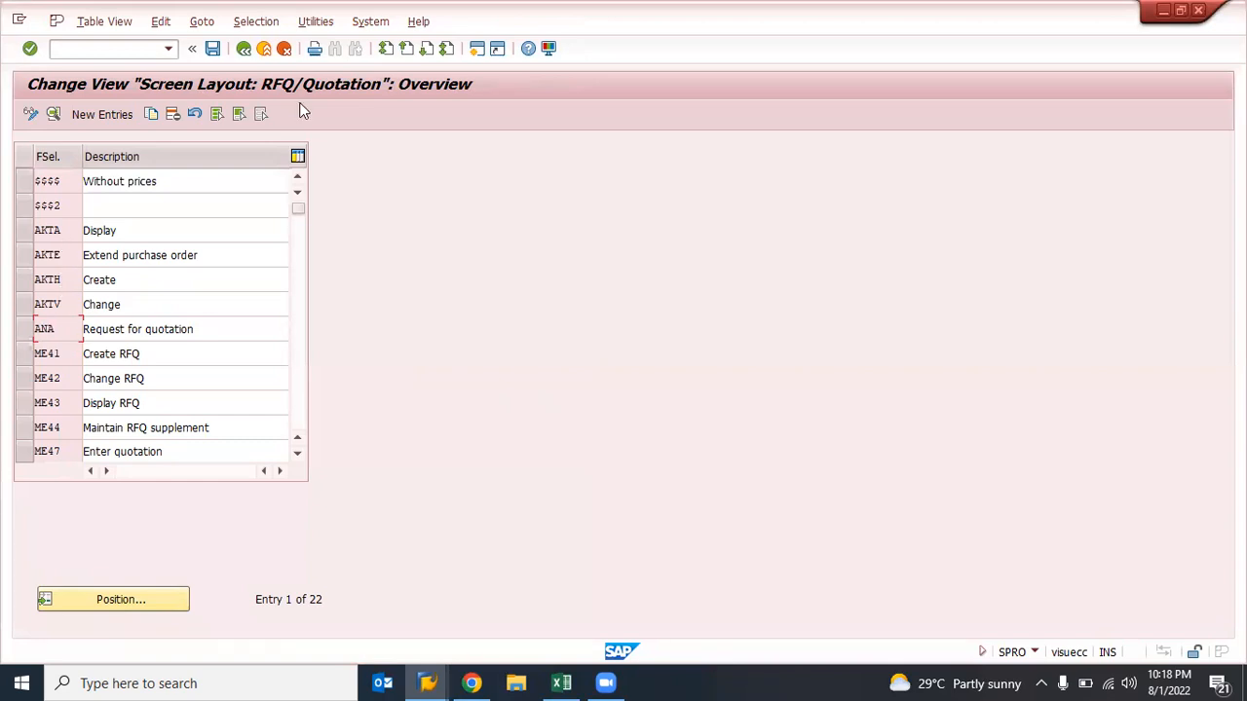
left_click(250, 52)
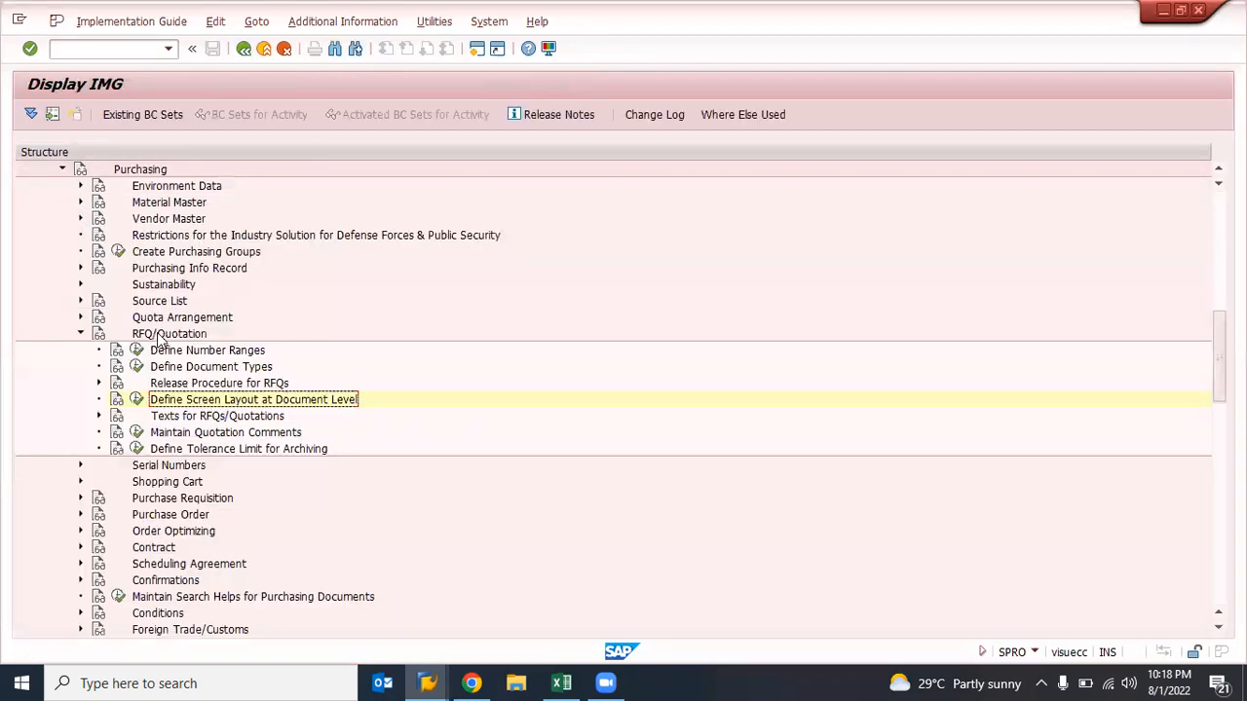
left_click(137, 366)
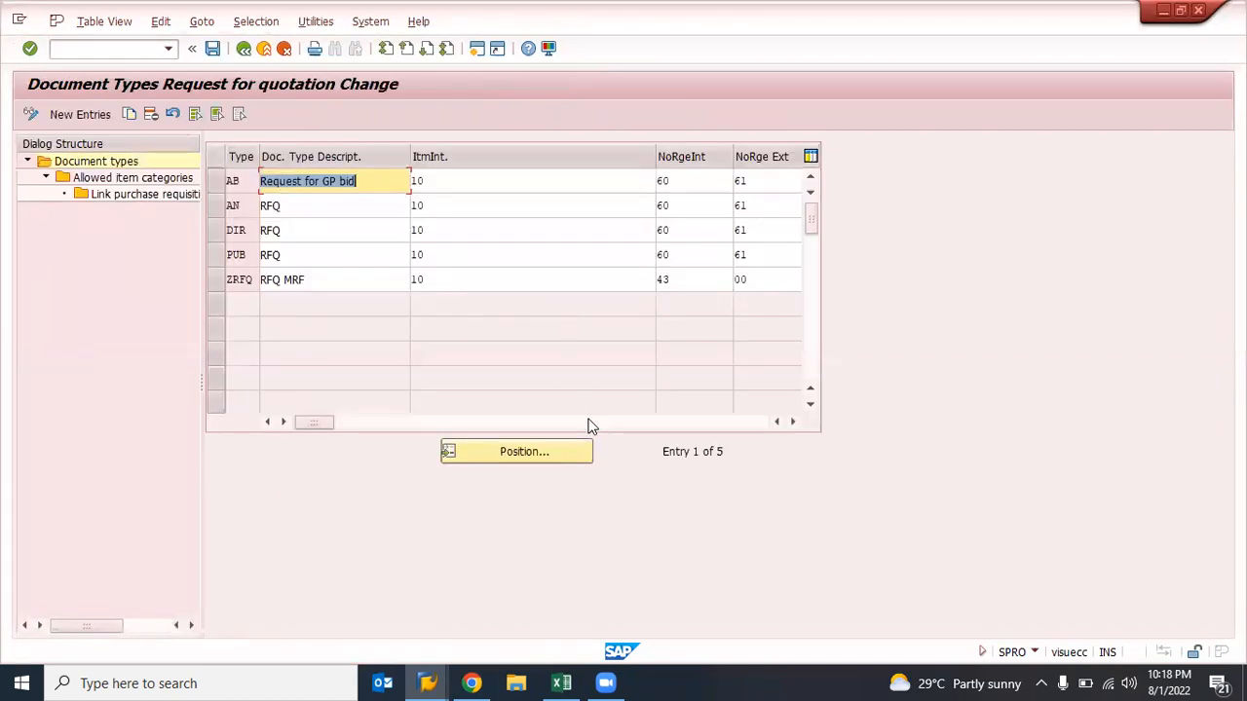
left_click(589, 426)
left_click_drag(606, 422, 498, 431)
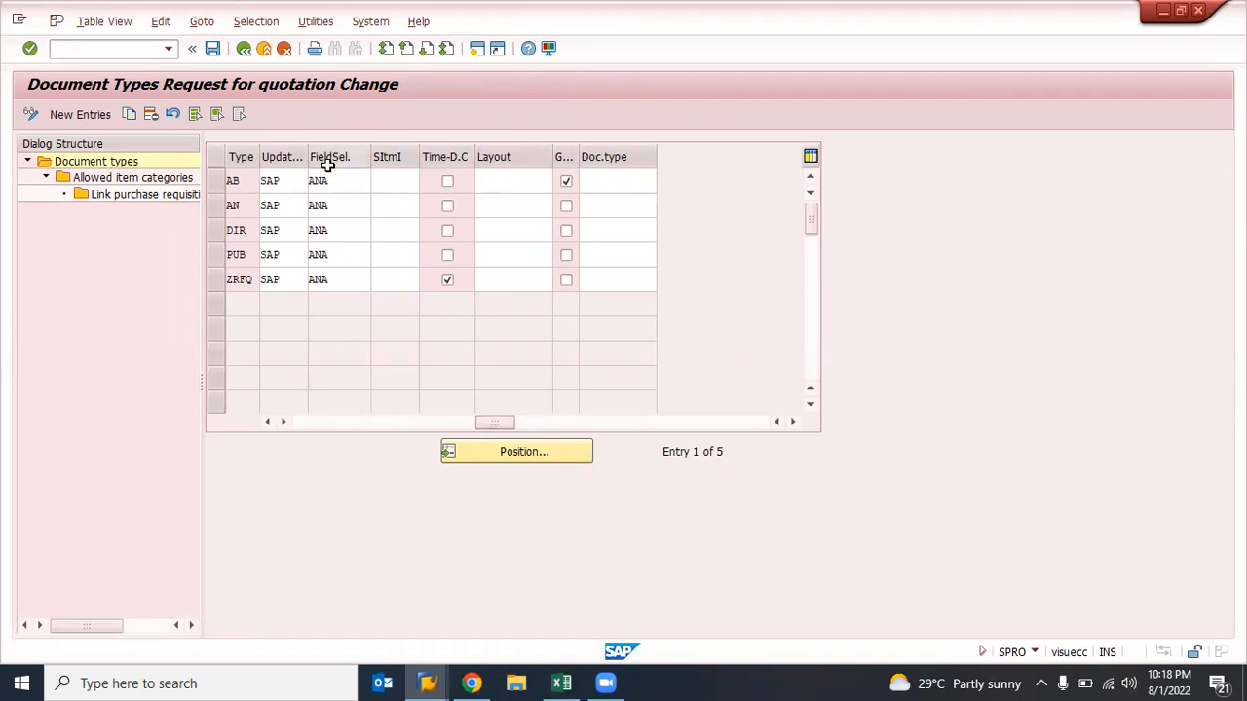
left_click(346, 283)
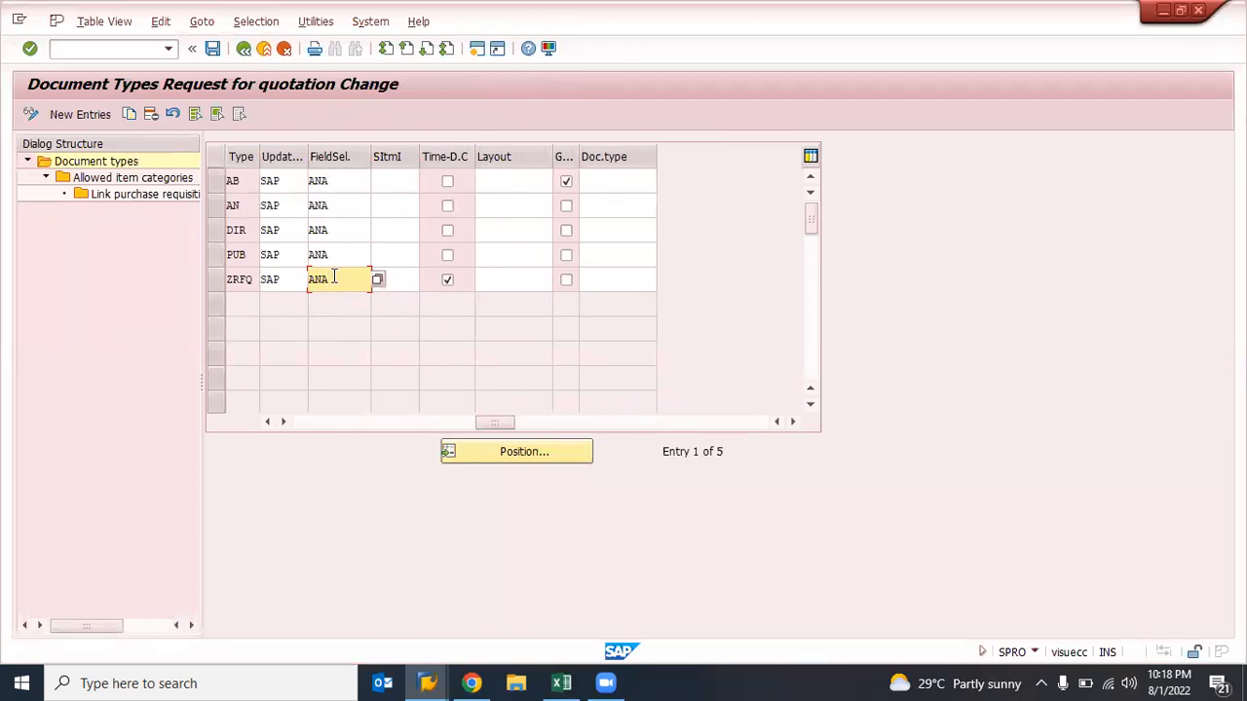
left_click(243, 47)
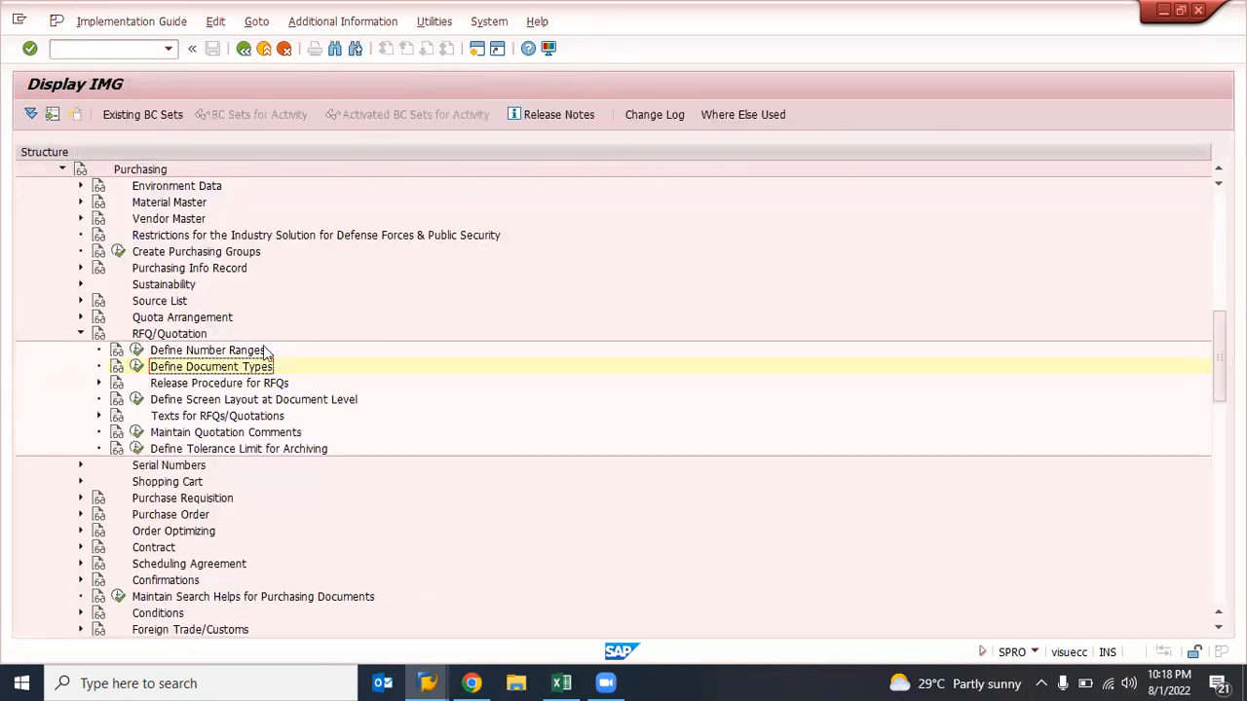
- In Define Screen Layout at Document Level, view the Basic Data, Item fields of key ANA, and return to the overview
left_click(137, 399)
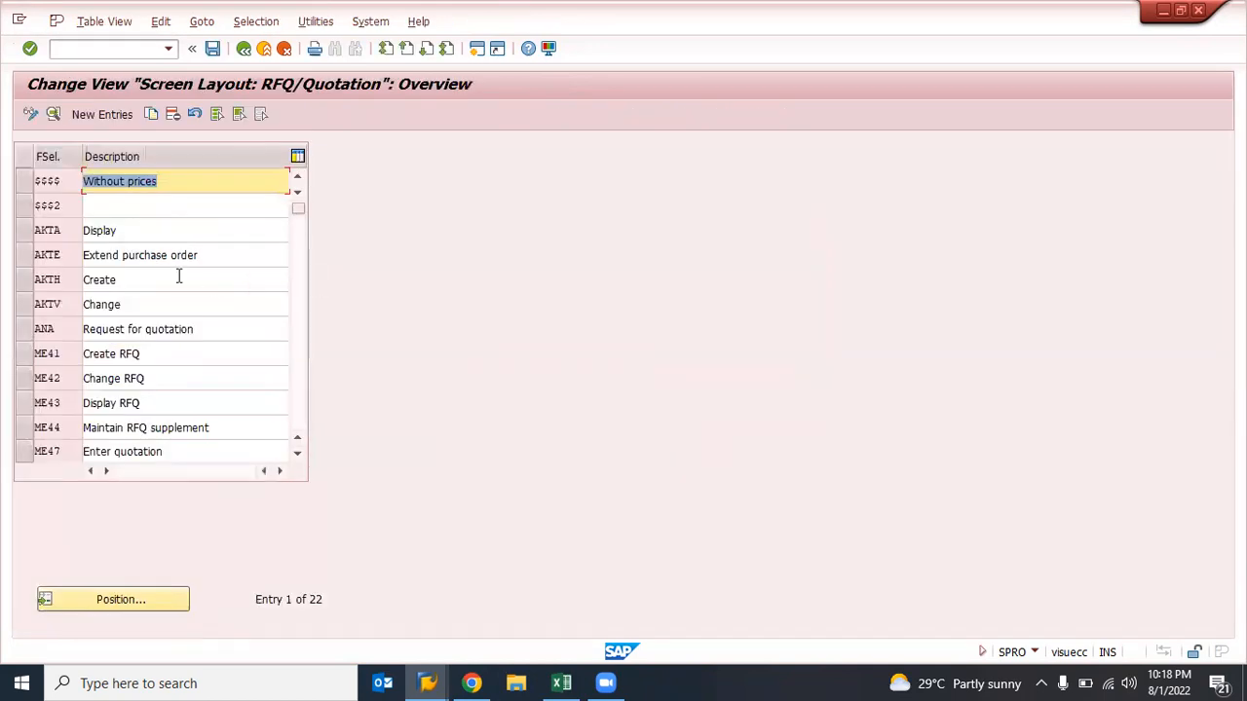
left_click(199, 329)
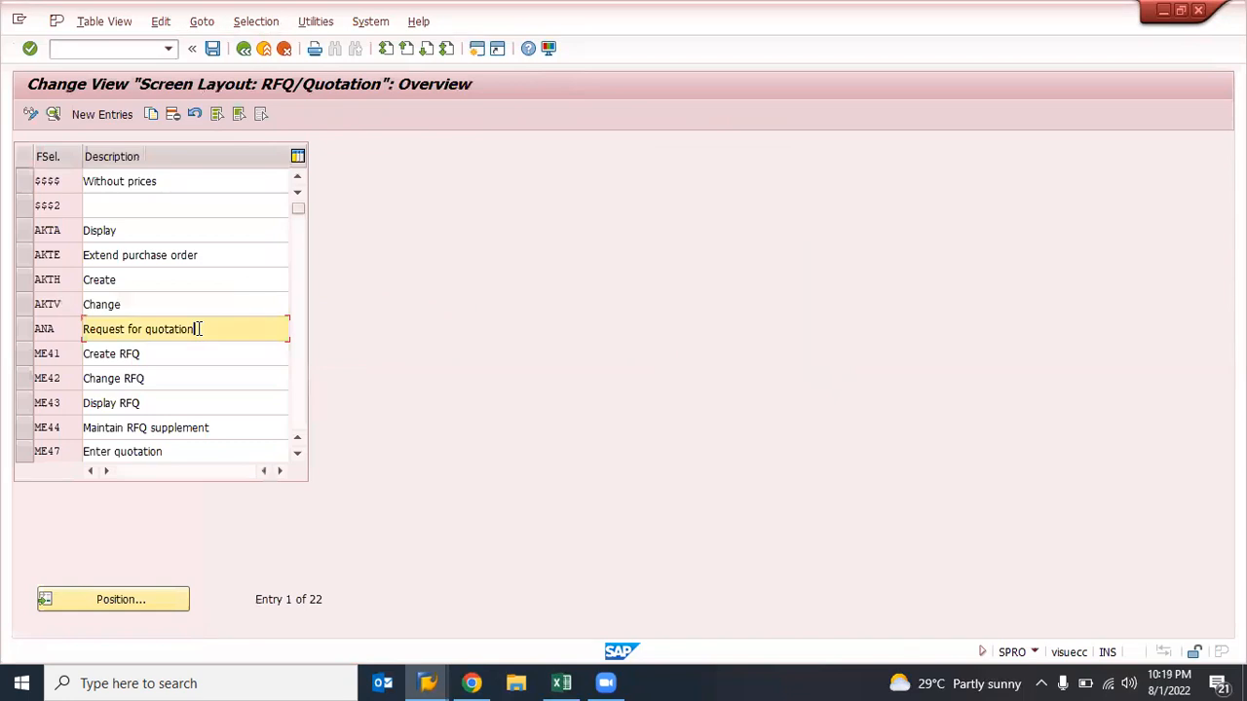
double_click(201, 329)
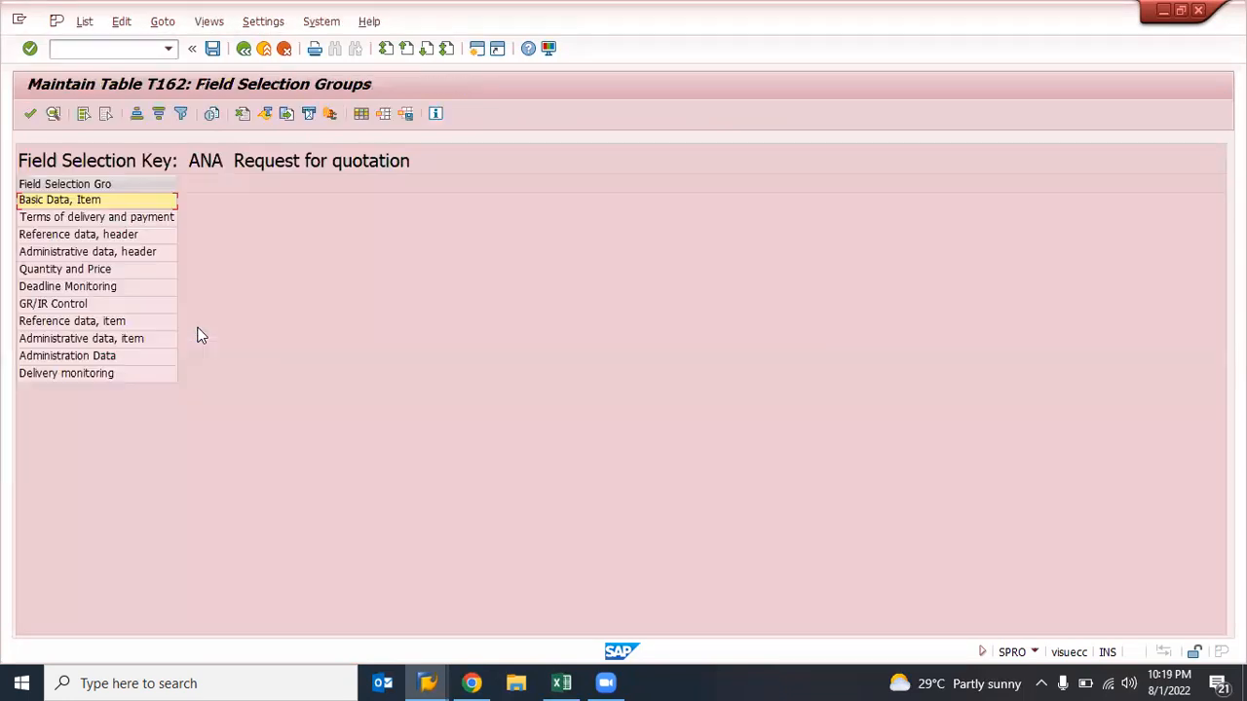
left_click(70, 220)
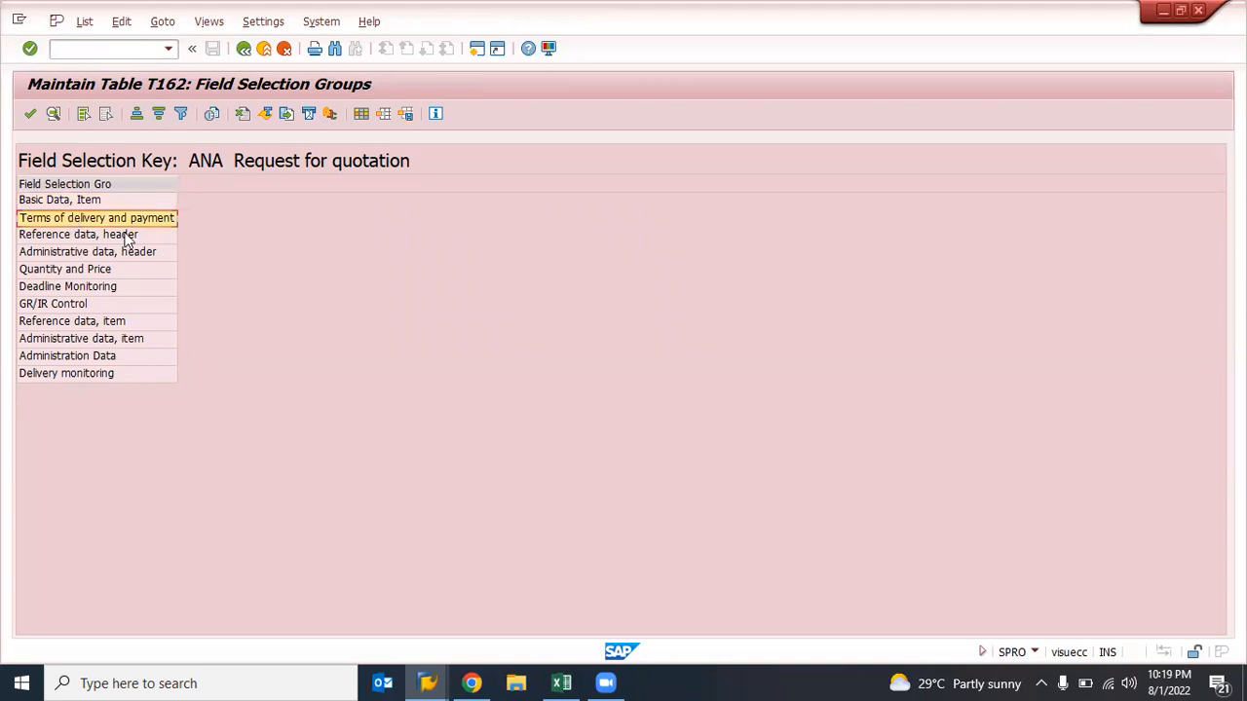
double_click(62, 200)
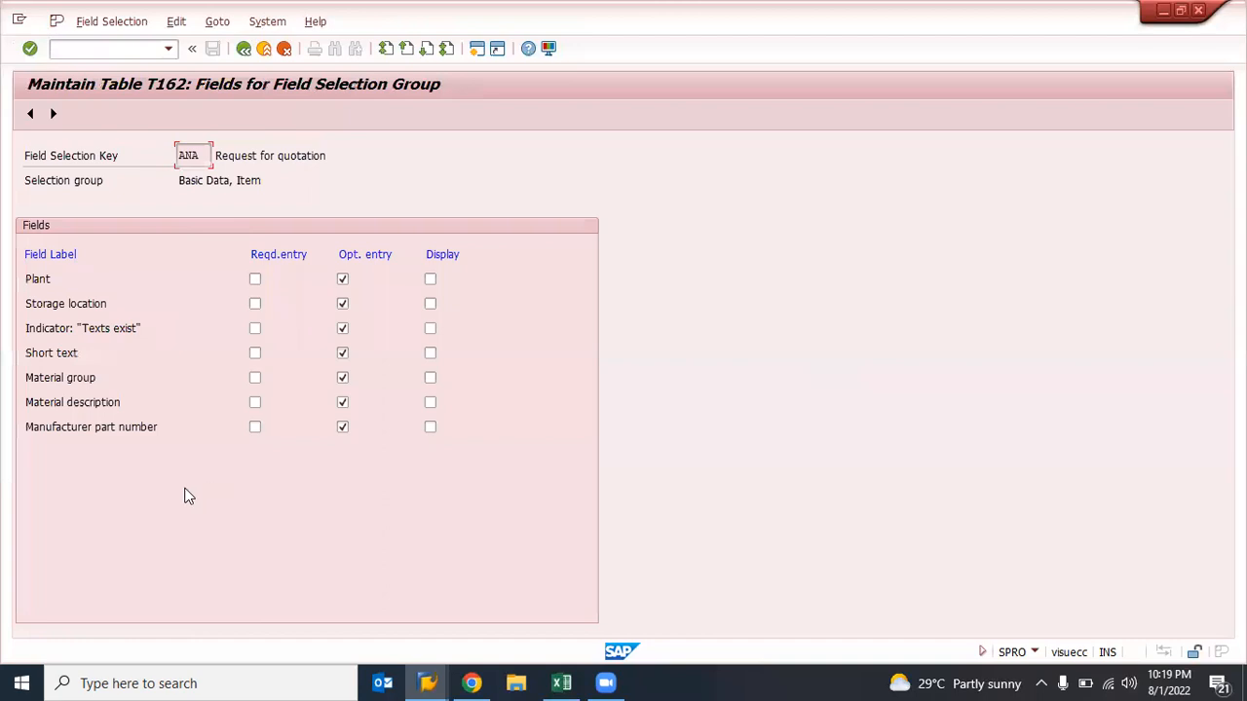
left_click(41, 279)
left_click(244, 49)
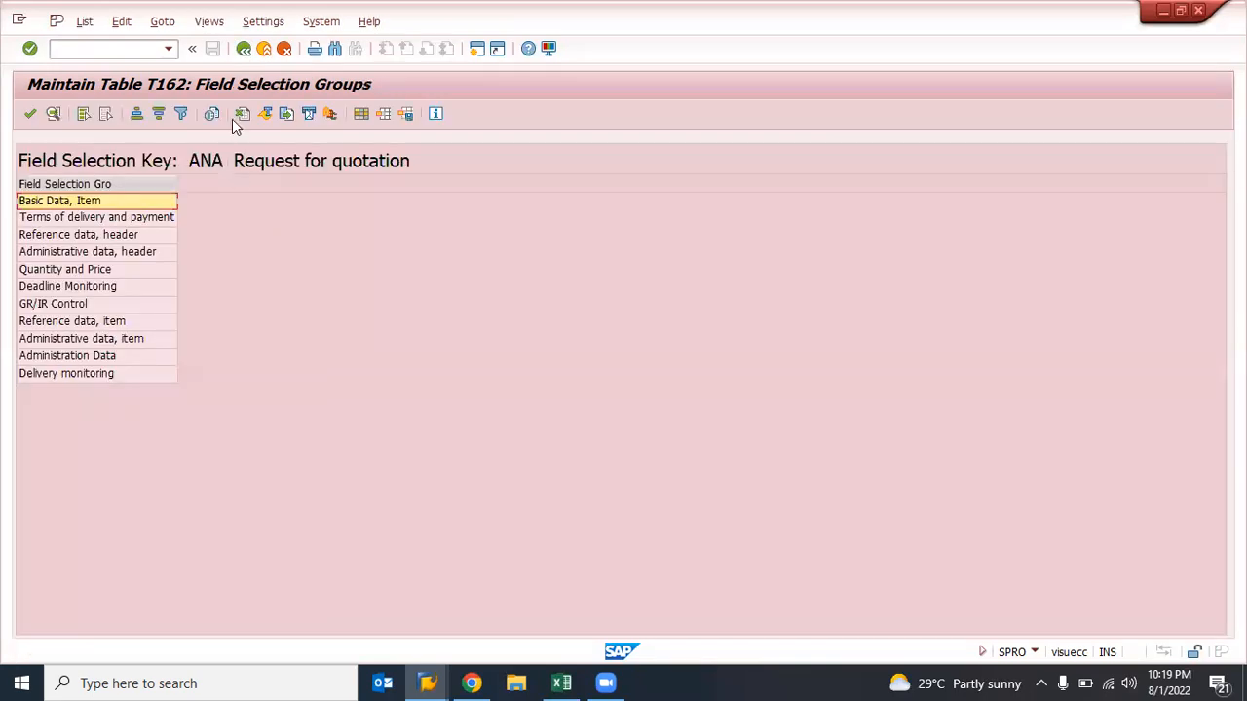
left_click(243, 50)
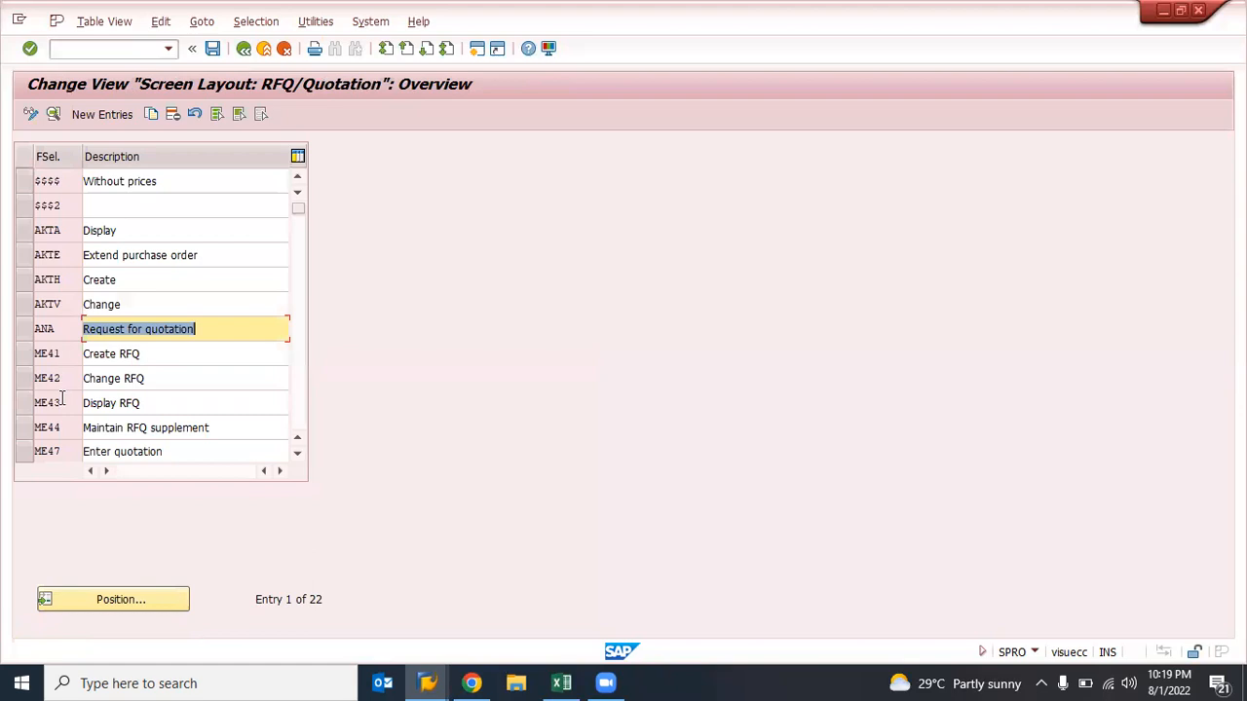
- Reopen field selection key ANA and view the fields of its Reference data, header group
left_click(61, 380)
left_click(66, 404)
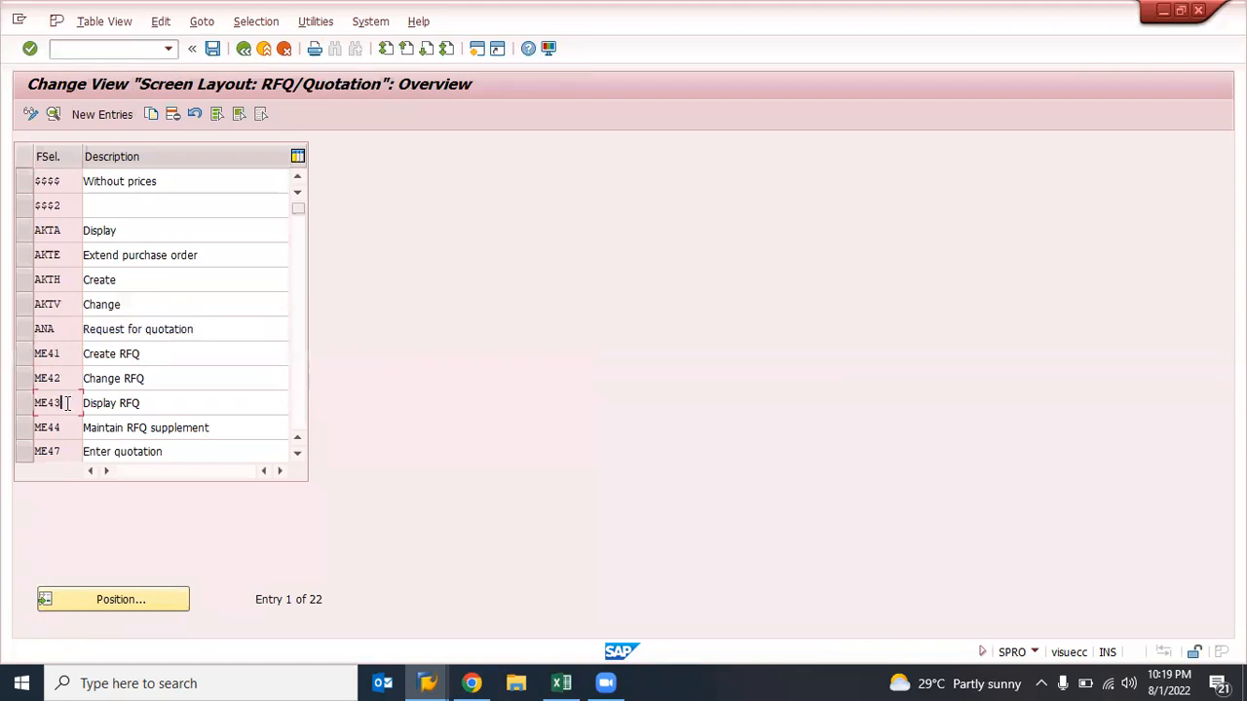
left_click(58, 333)
double_click(57, 332)
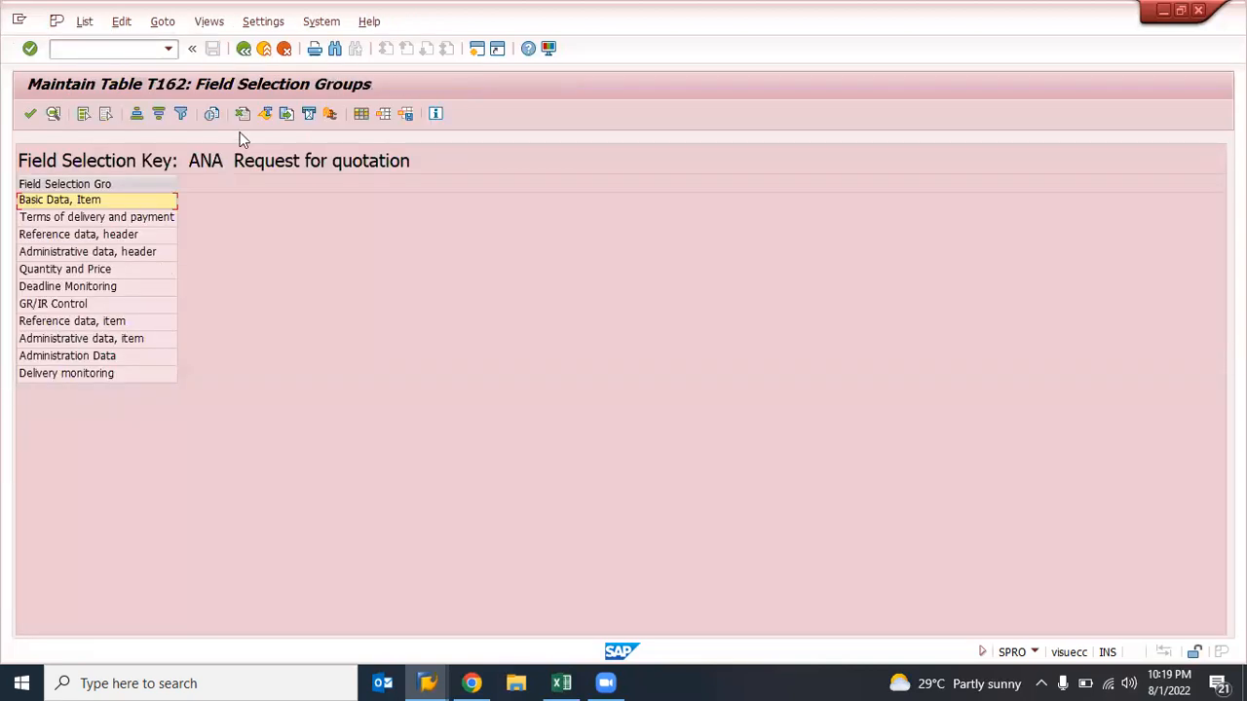
double_click(86, 235)
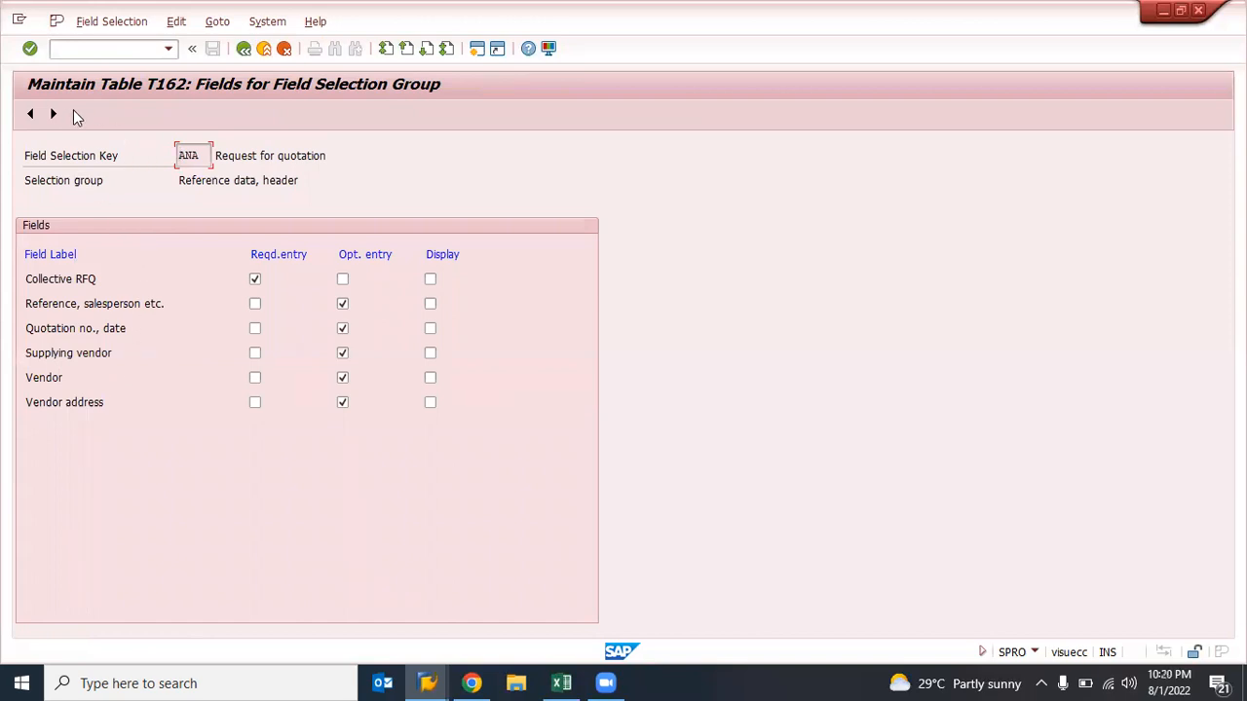
left_click(53, 114)
- Set Collective RFQ to optional entry in ANA's Reference data, header group, return to the overview and save the screen layout
left_click_drag(71, 278, 120, 282)
left_click(257, 283)
left_click(347, 283)
left_click(255, 280)
left_click(242, 52)
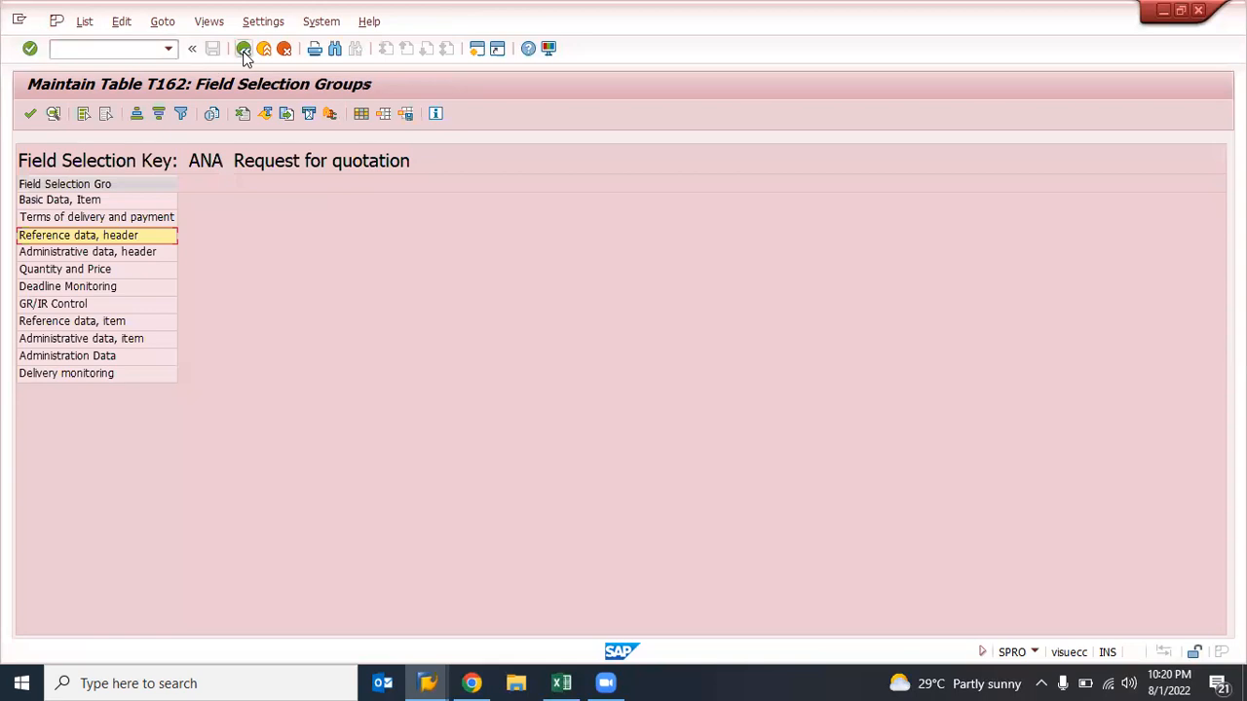
double_click(102, 238)
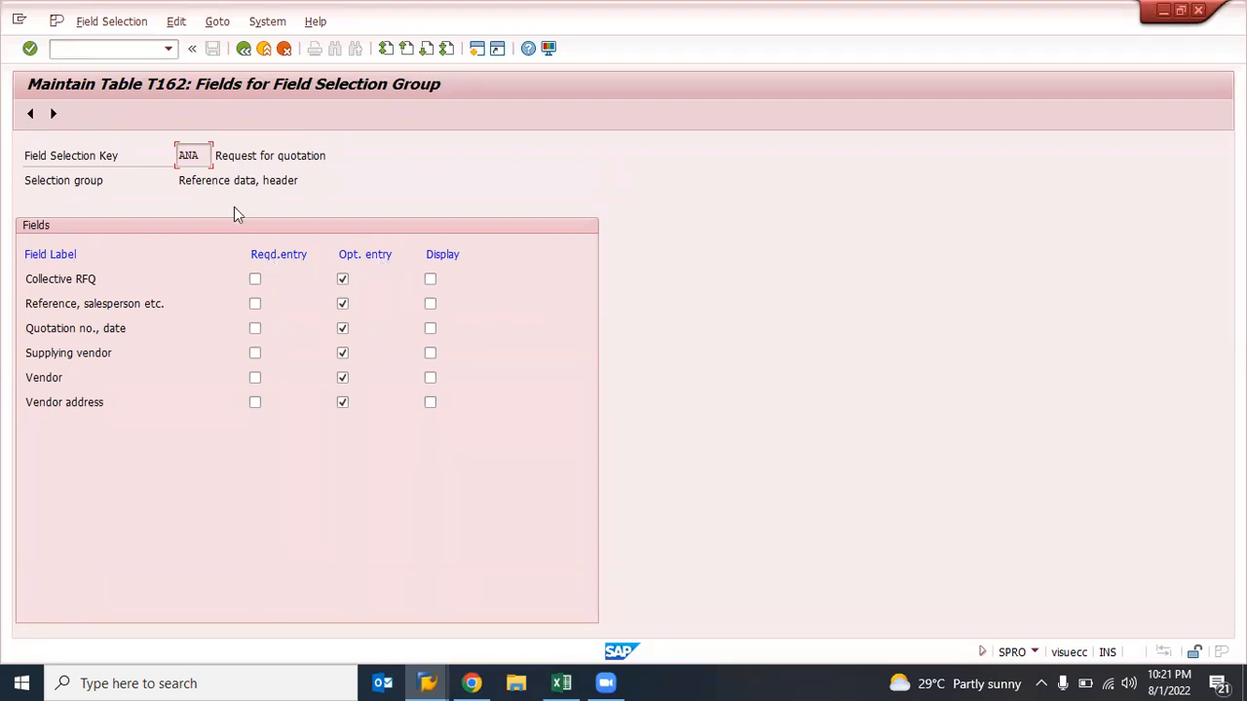
left_click(246, 50)
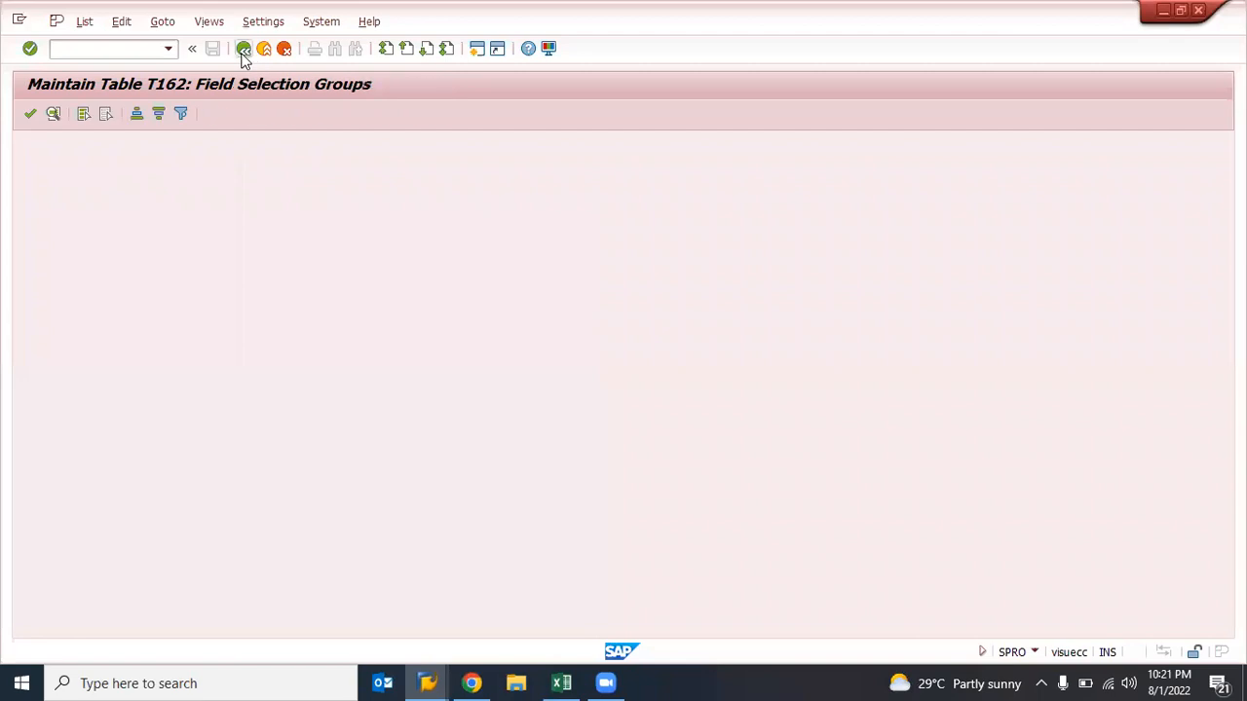
left_click(244, 50)
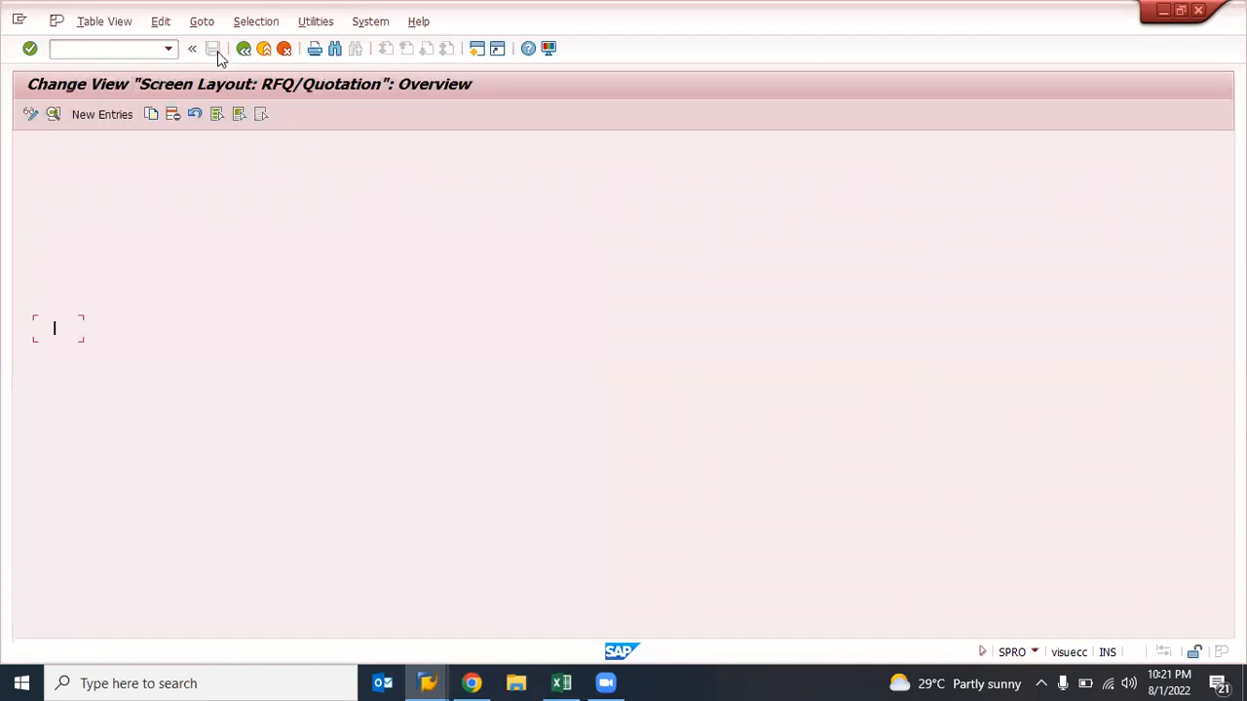
left_click(213, 50)
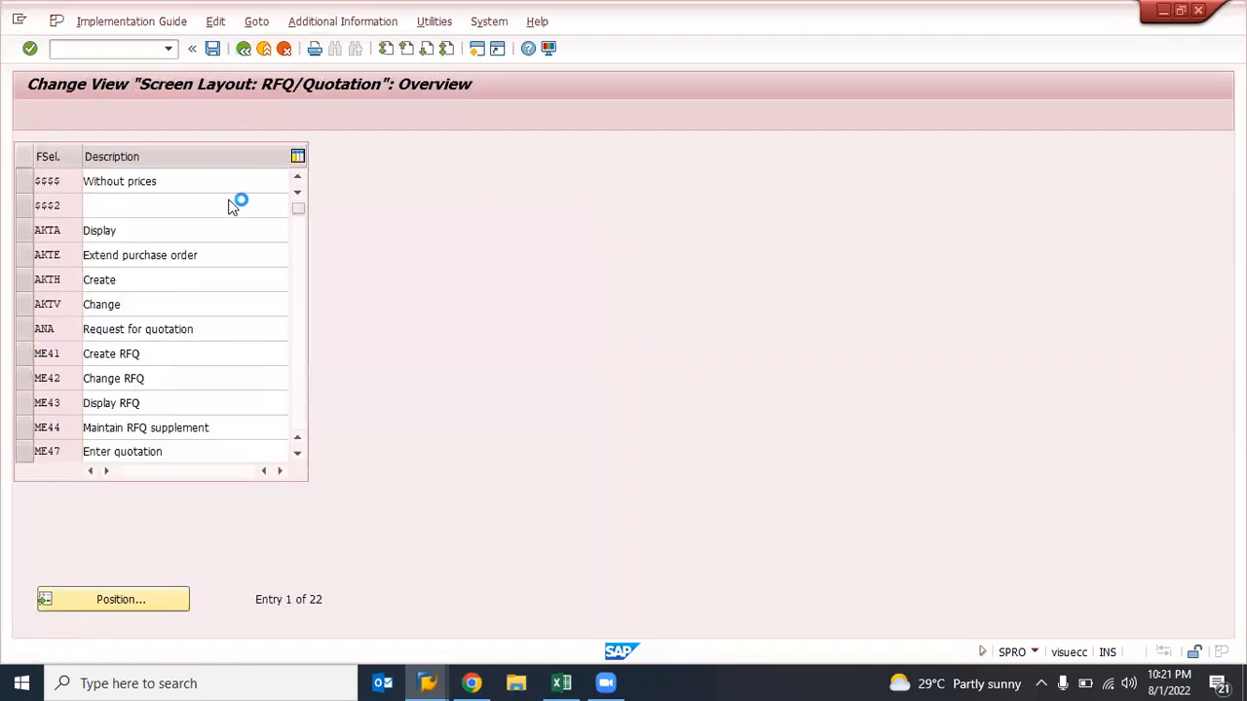
- Open the field selection groups of key ME42 Change RFQ from the screen layout overview
left_click(297, 354)
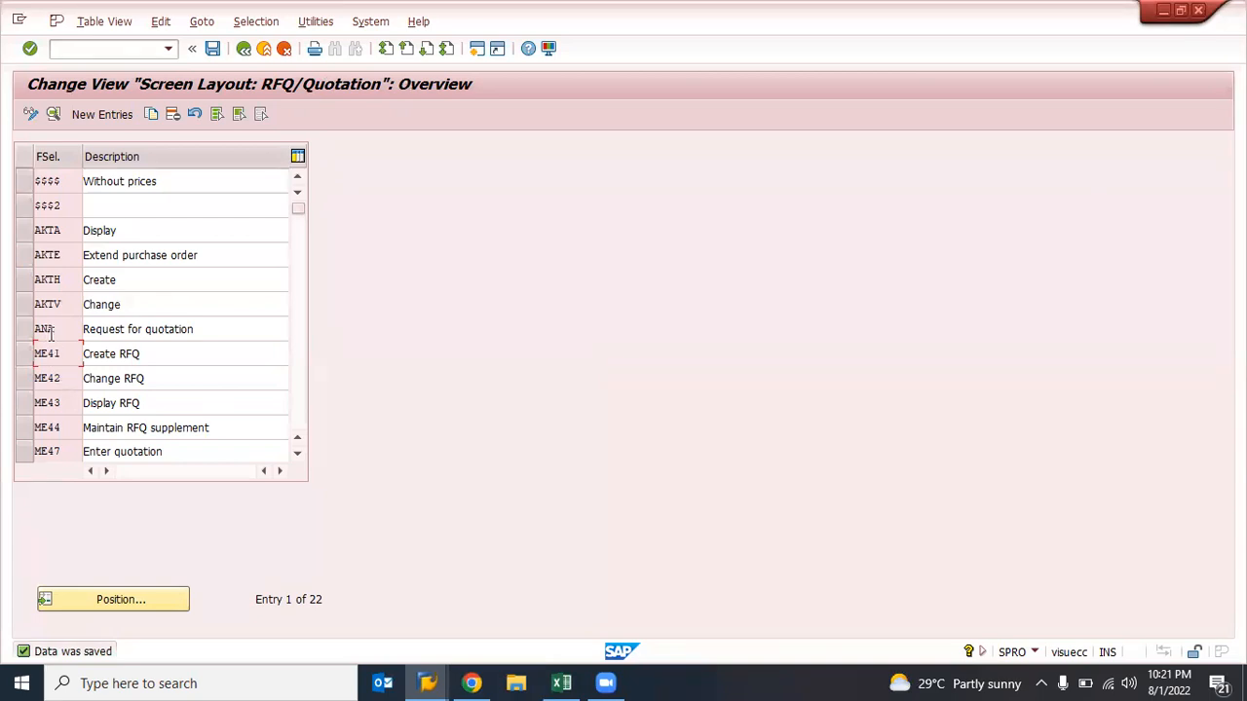
left_click(36, 330)
left_click(67, 353)
left_click(64, 427)
left_click(64, 379)
double_click(64, 383)
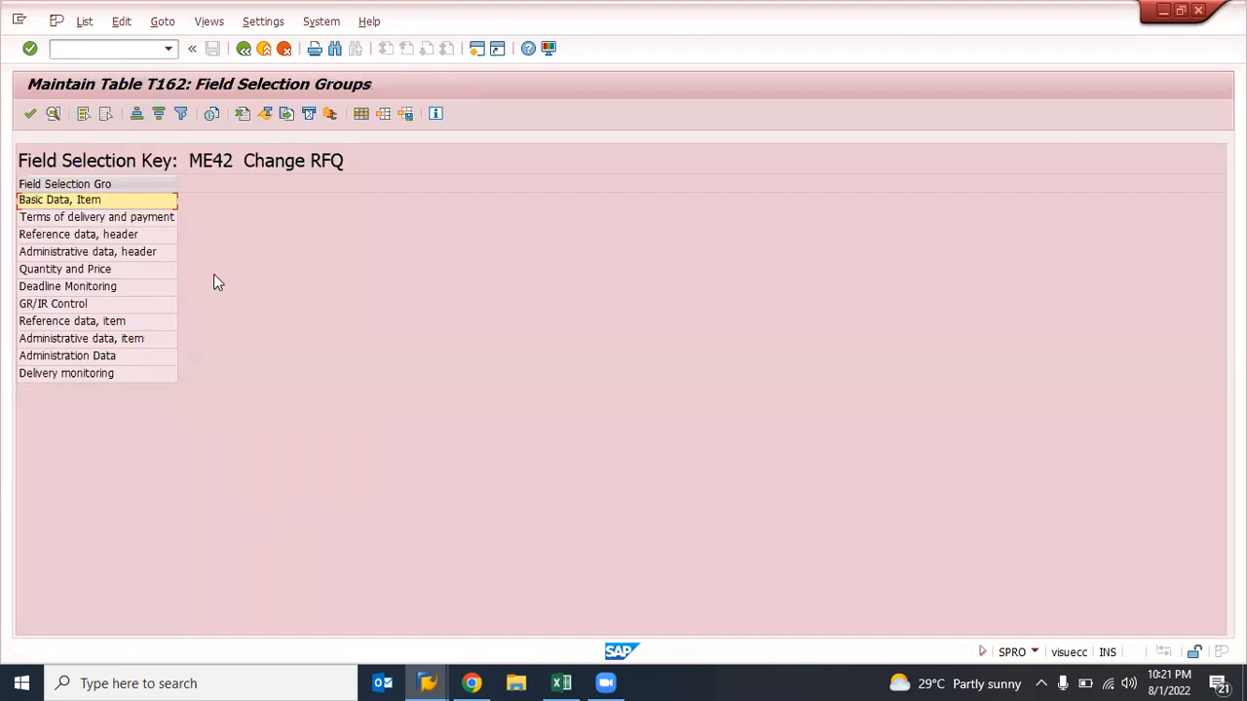
- Set Collective RFQ to required entry in ME42's Reference data, header group, return to the overview and save the screen layout
double_click(77, 217)
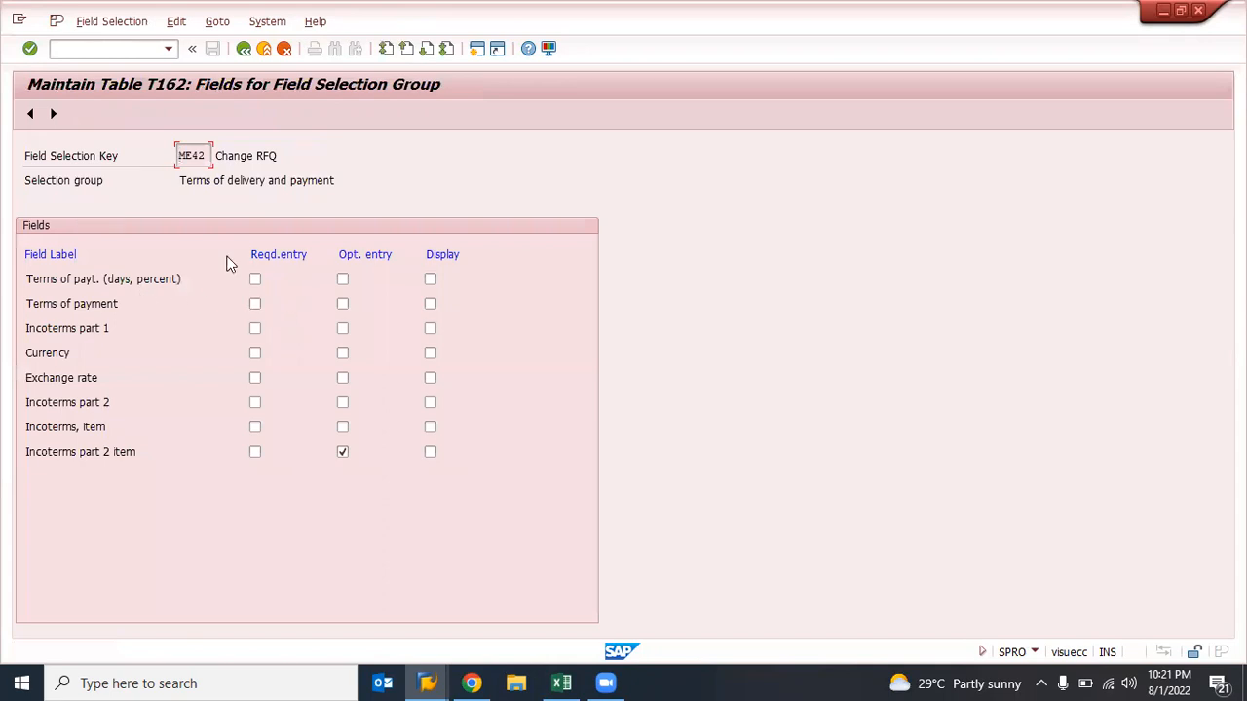
left_click(55, 115)
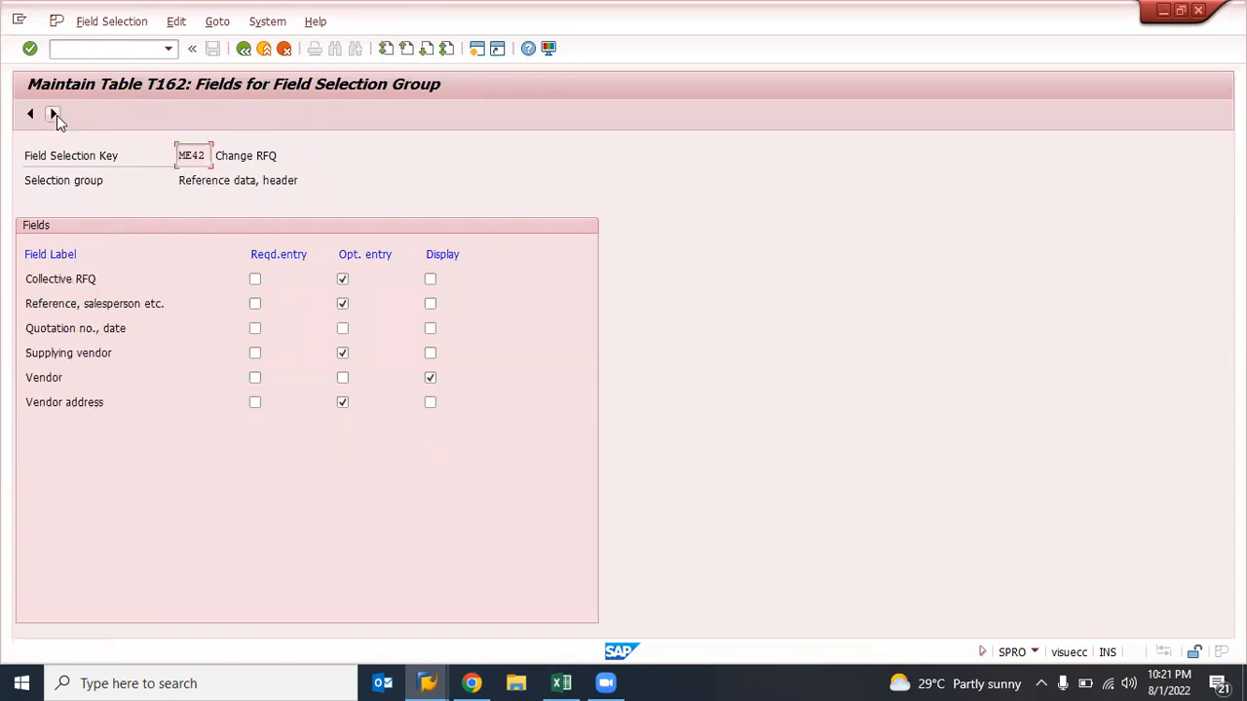
left_click(255, 281)
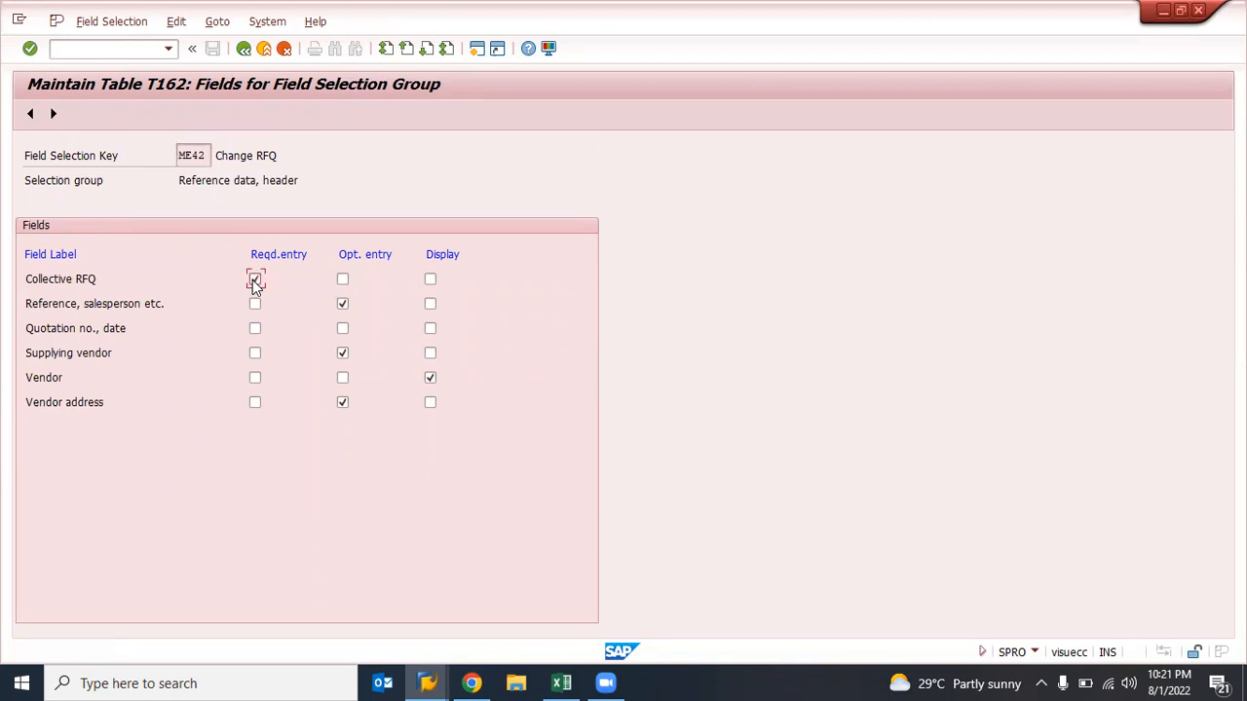
left_click(244, 48)
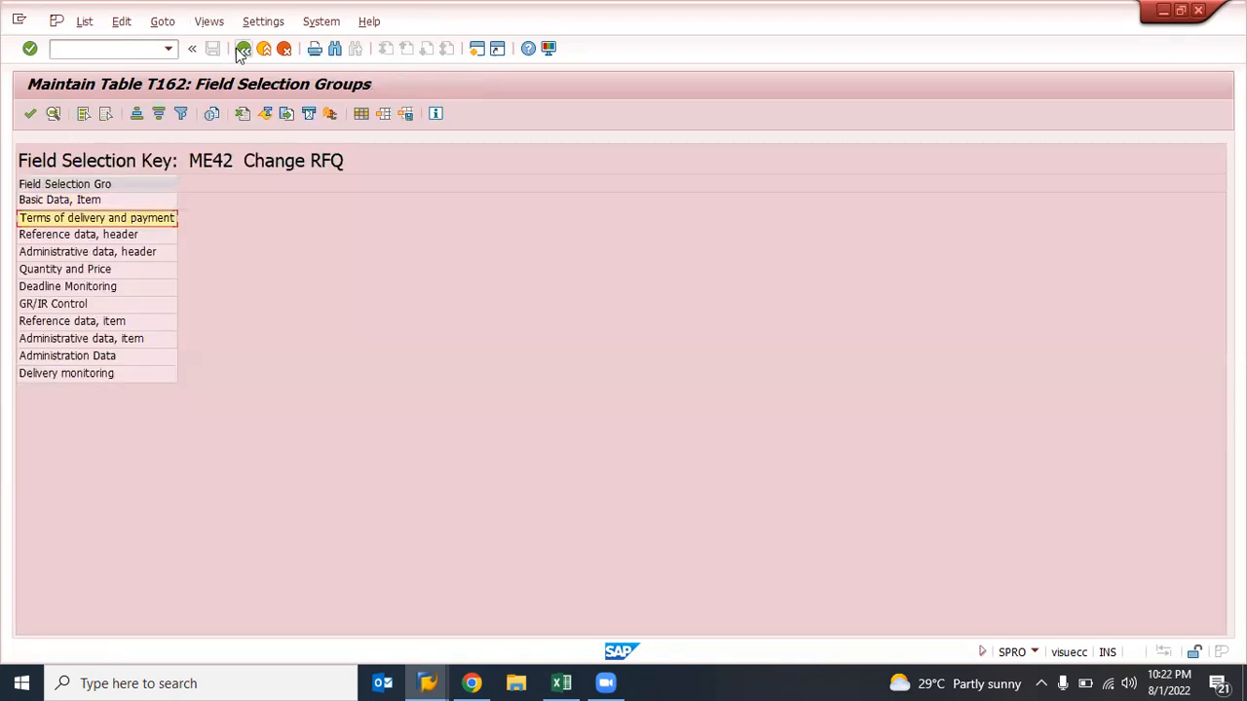
left_click(242, 49)
left_click(215, 52)
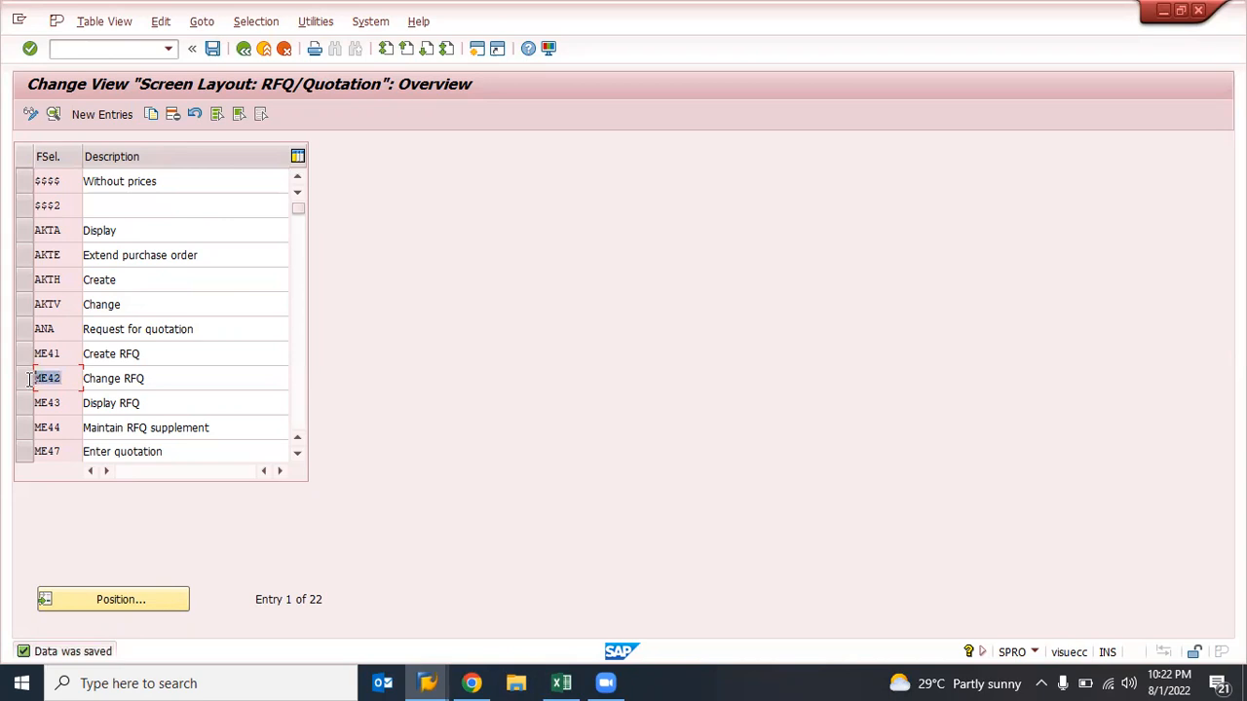
left_click(165, 377)
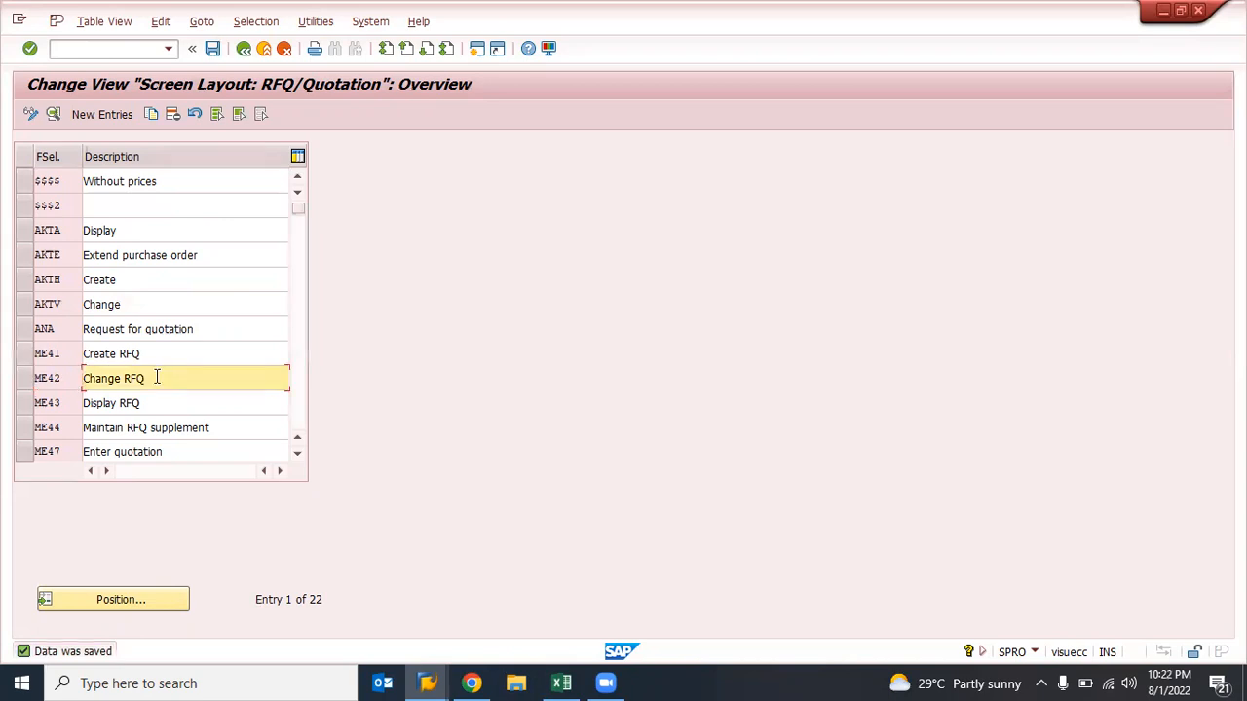
- View the header text types under Texts for RFQs/Quotations in the IMG structure, and return to the structure
left_click(244, 48)
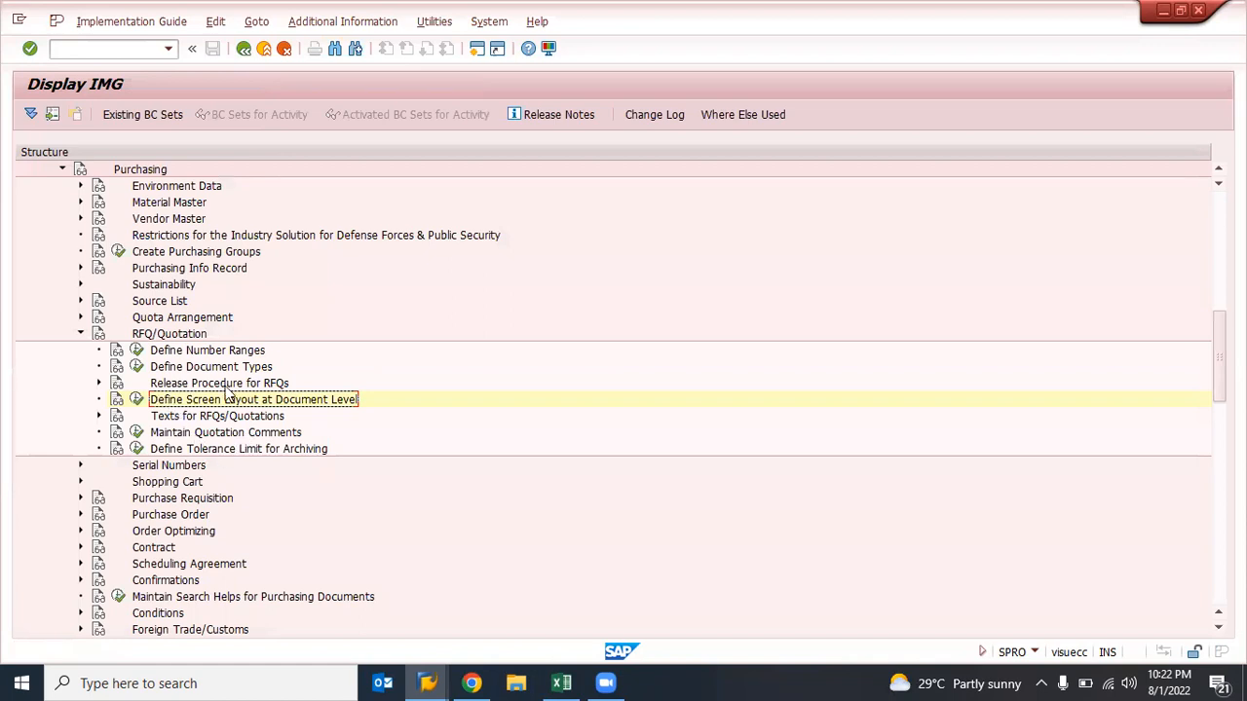
left_click(100, 415)
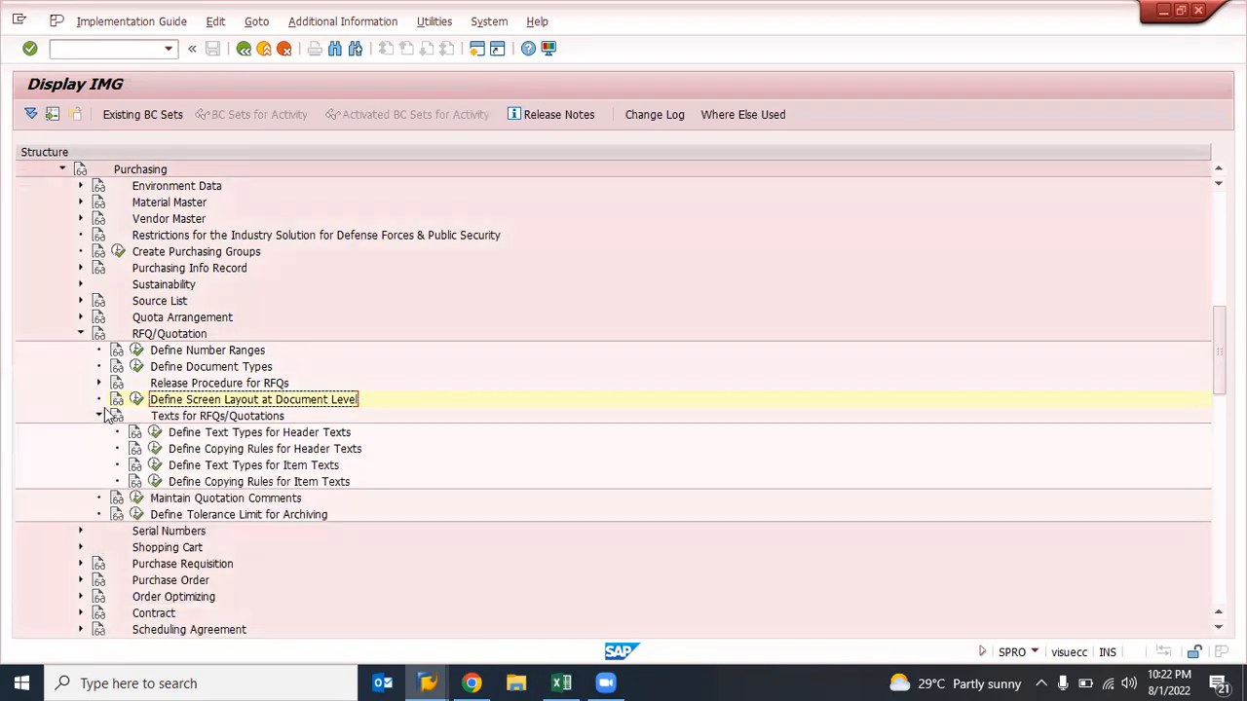
left_click(154, 432)
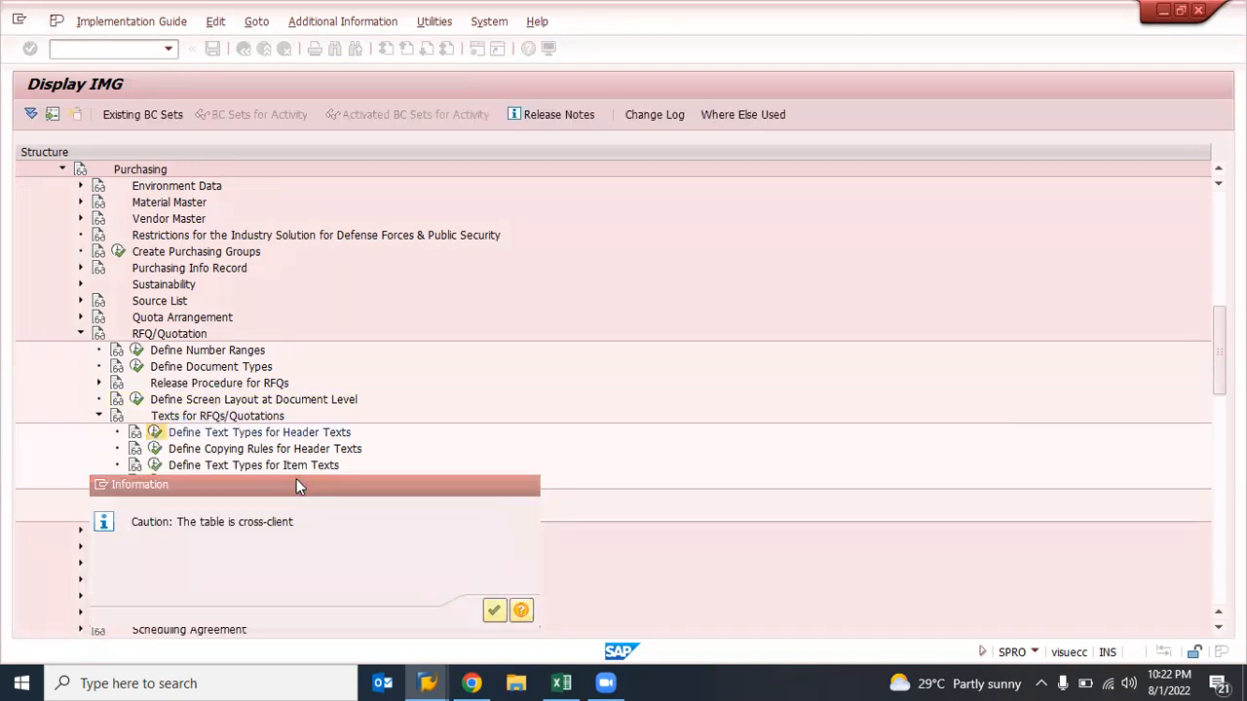
key("Return")
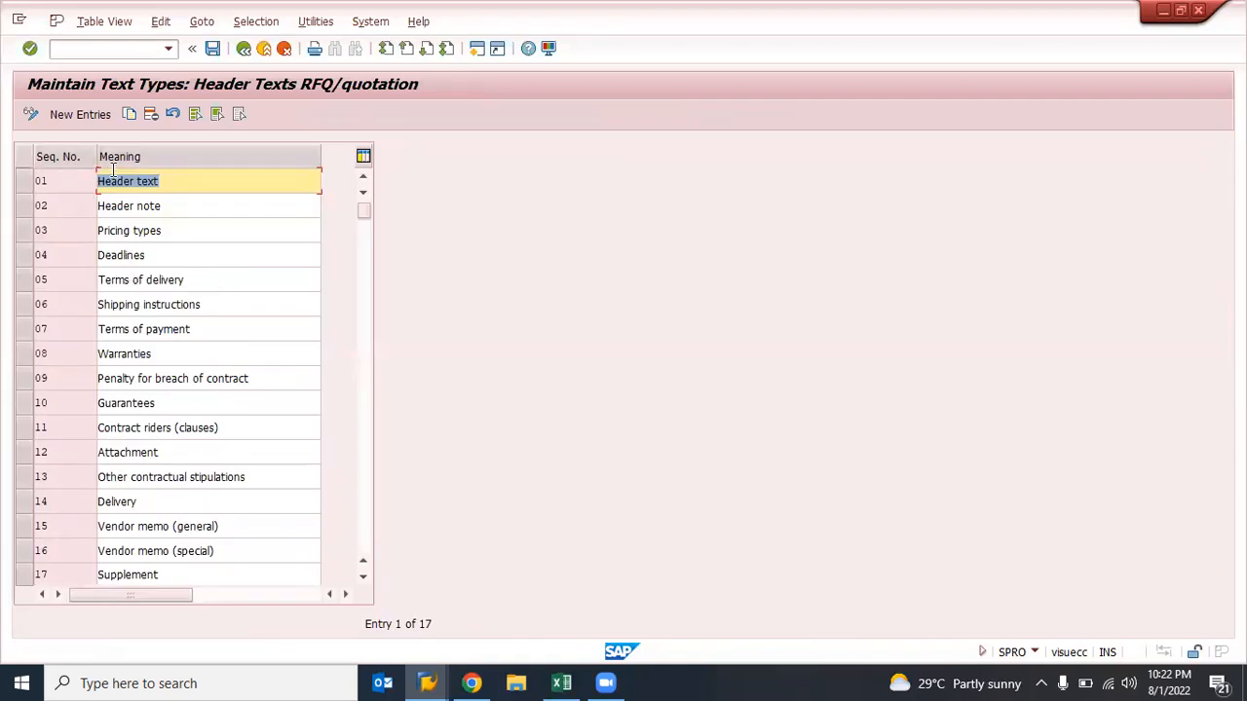
left_click(157, 207)
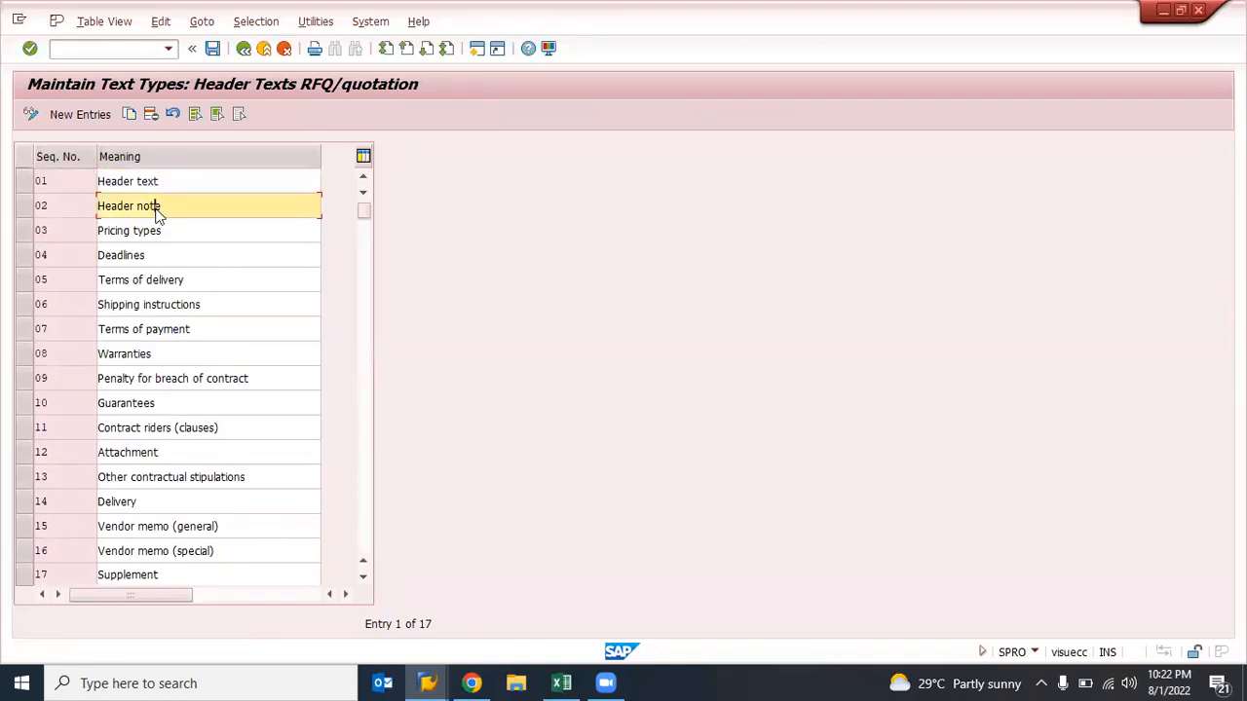
left_click(242, 48)
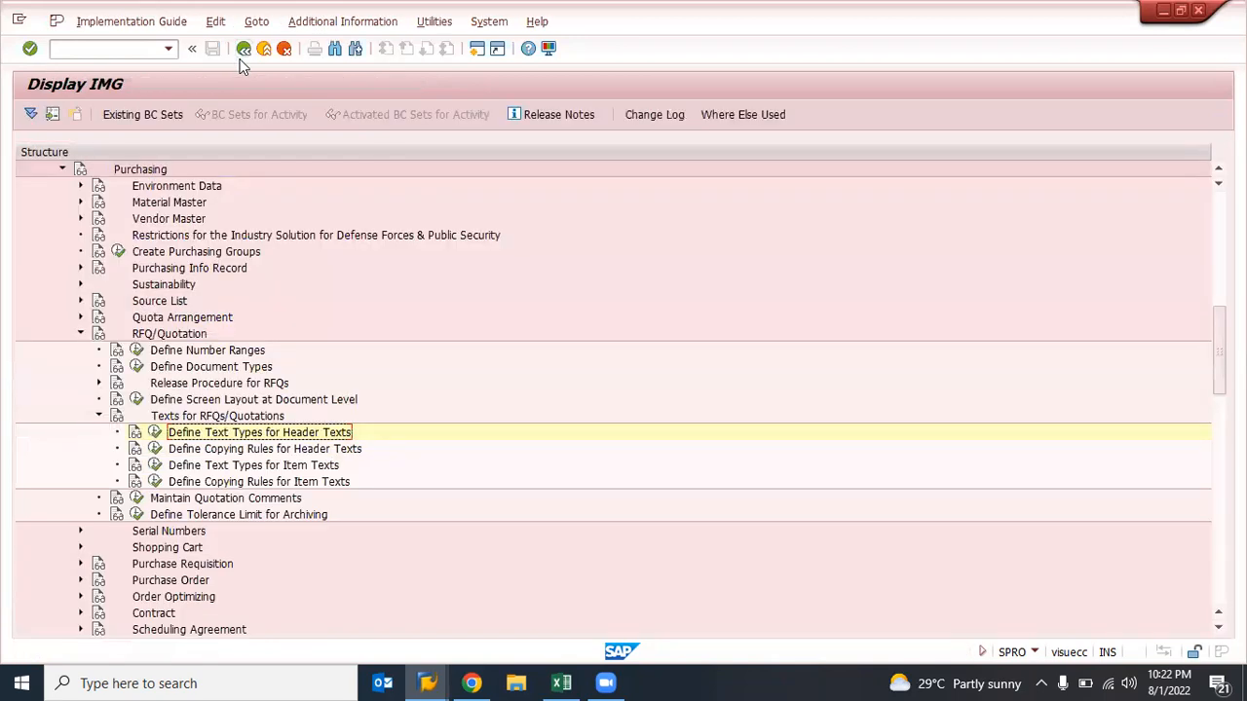
- Leave the IMG structure and open transaction ME41 to create an RFQ
left_click(242, 50)
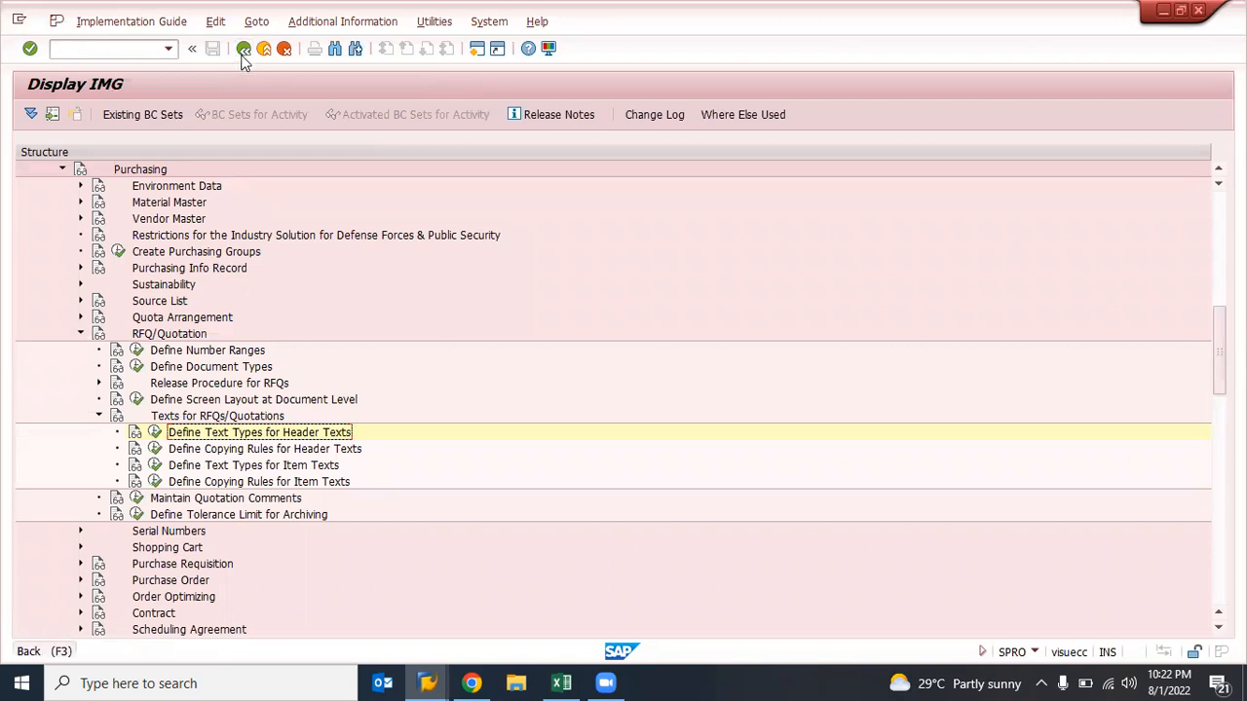
left_click(264, 50)
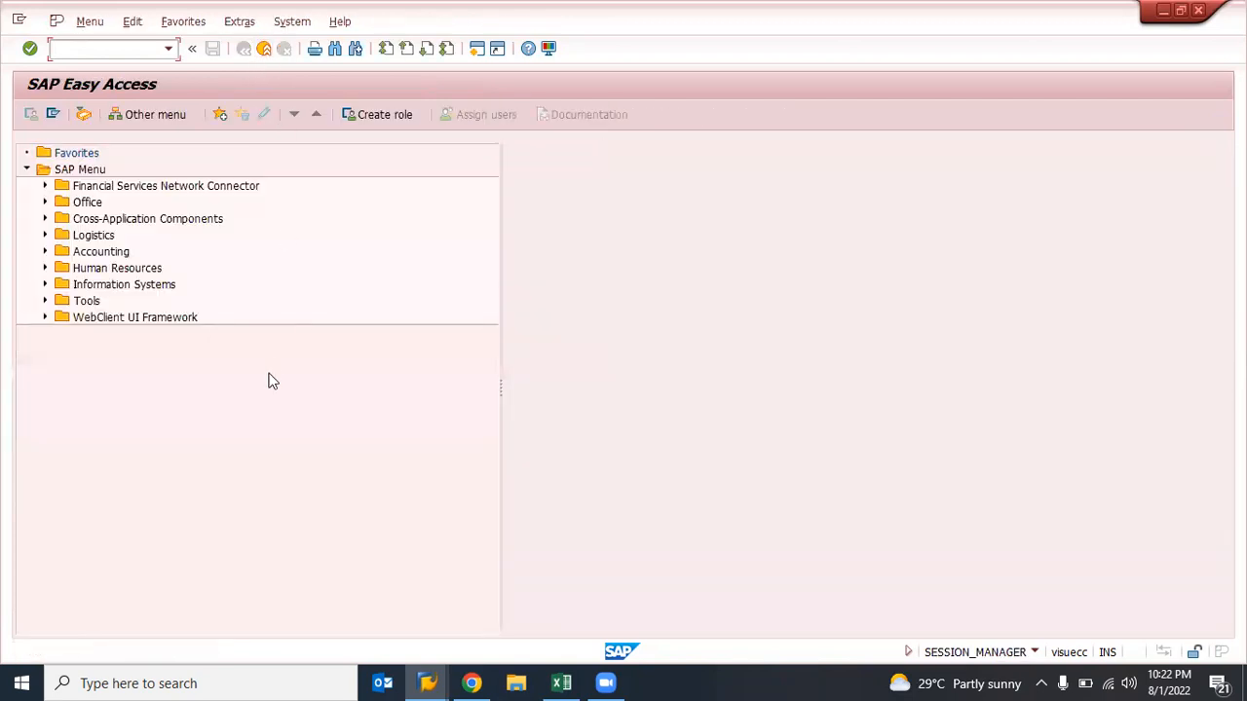
type("me41")
key("Return")
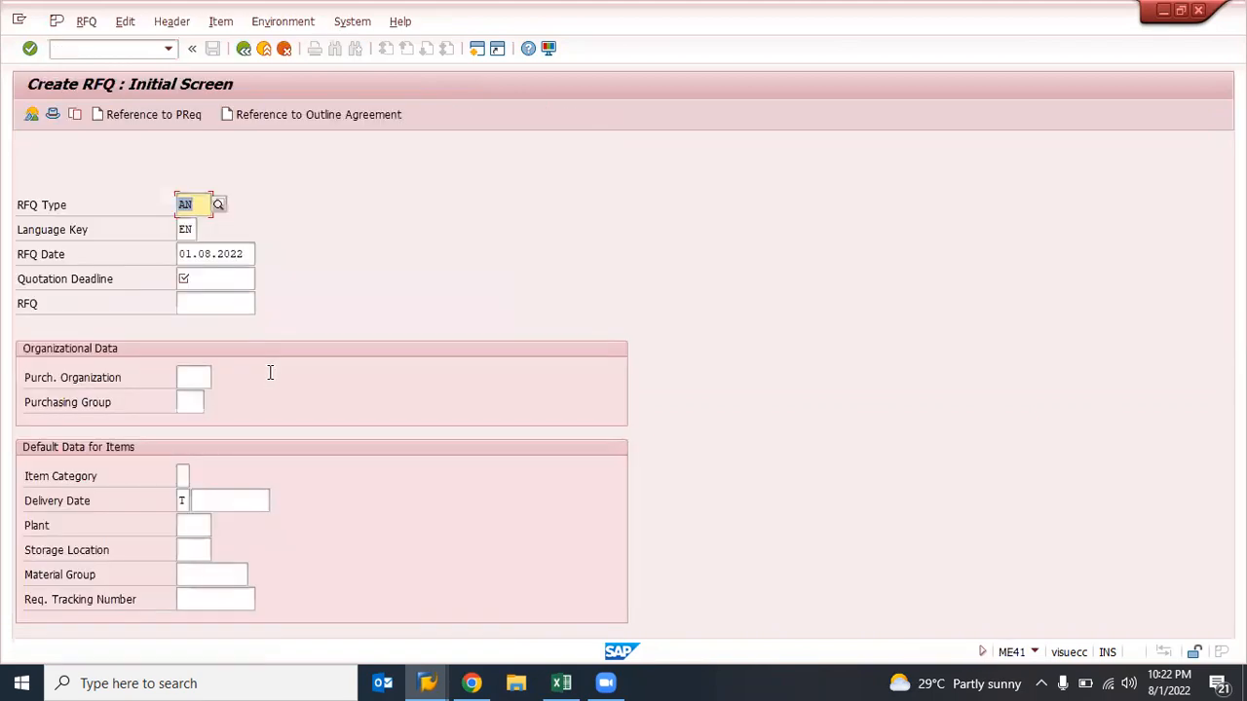
- Set the RFQ's quotation deadline to 10.8.2022
left_click(222, 280)
key("Down")
key("Return")
key("BackSpace")
key("BackSpace")
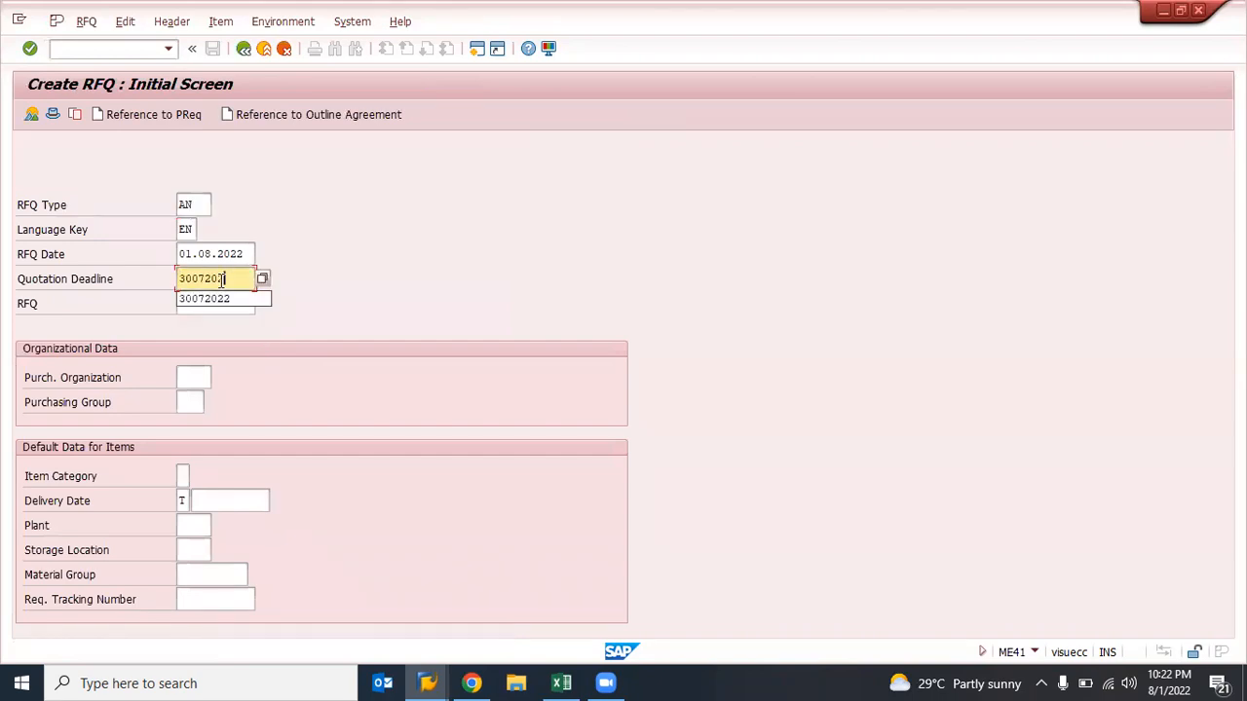
key("BackSpace")
key("BackSpace")
type("1")
key("Down")
key("Return")
key("BackSpace")
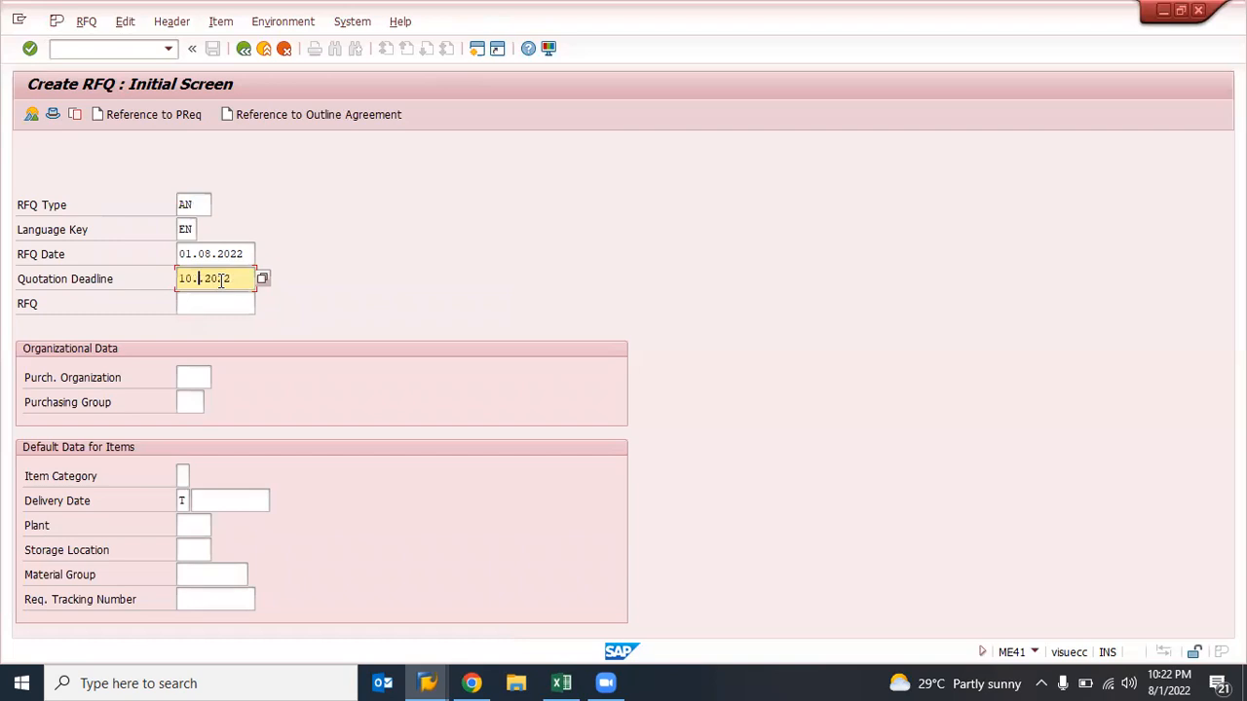
type("8")
- Enter purchasing organization 9900 and purchasing group Z90 in the RFQ's organizational data
key("Tab")
key("Tab")
type("9900")
key("Tab")
type("Z90")
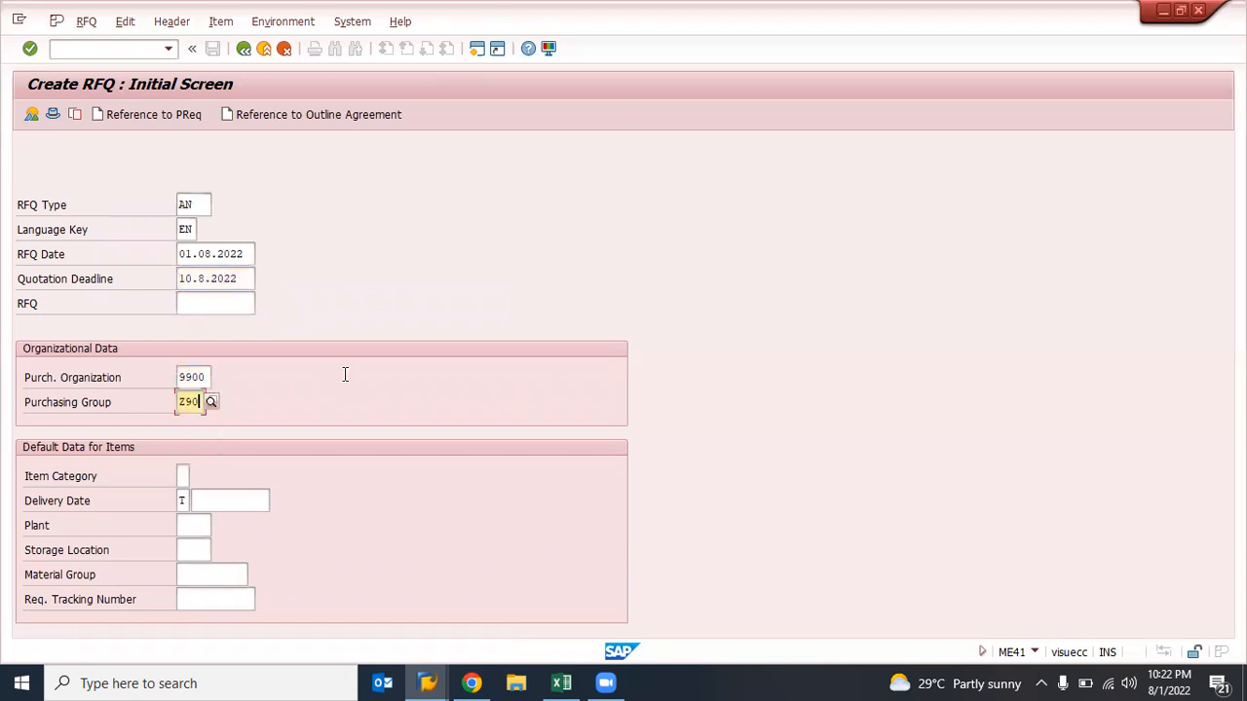
left_click(104, 403)
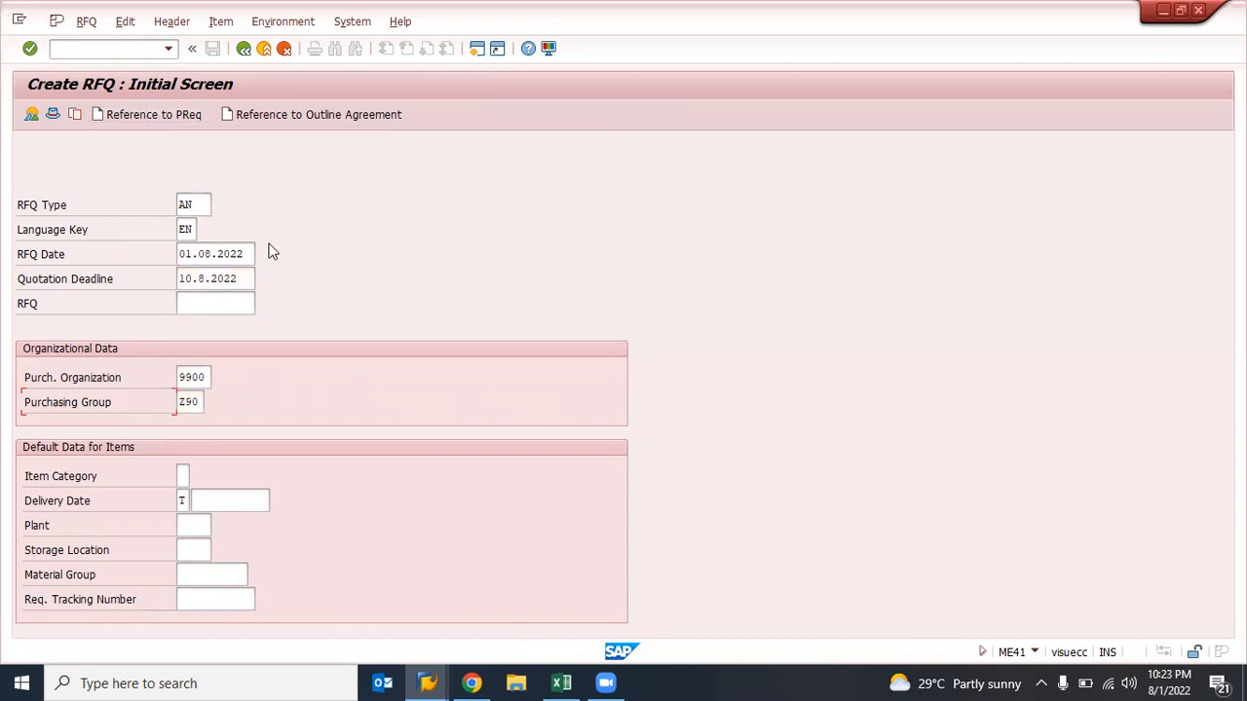
- Change the RFQ type to ZRFQ and continue to the item overview
left_click(199, 203)
key("BackSpace")
key("BackSpace")
type("ZRFQ")
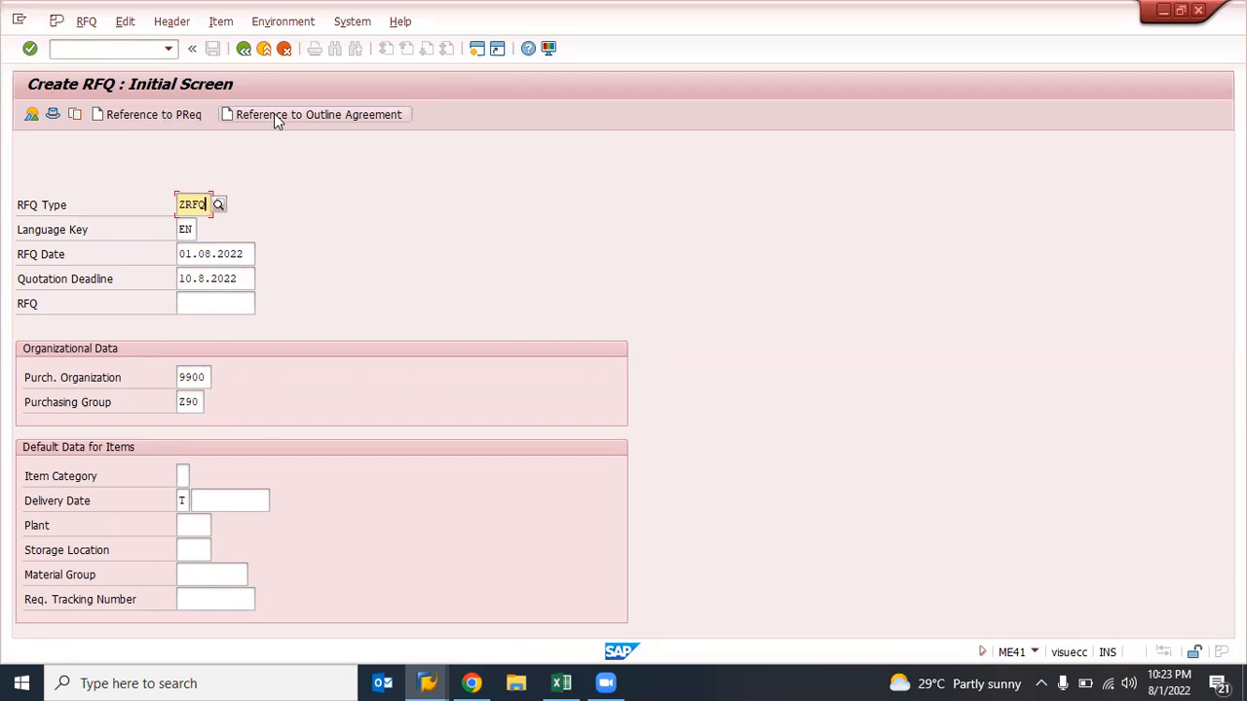
key("Return")
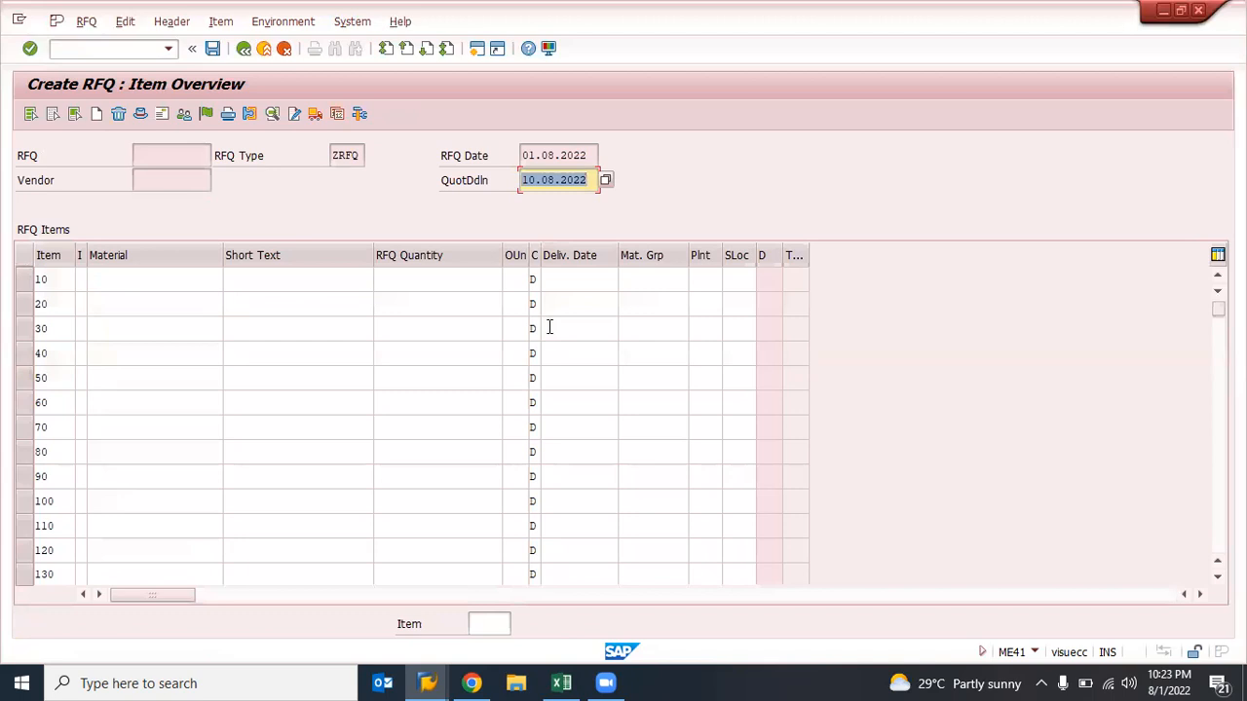
- Open transaction ME43, Display RFQ, in a new session alongside the RFQ being created
left_click(151, 278)
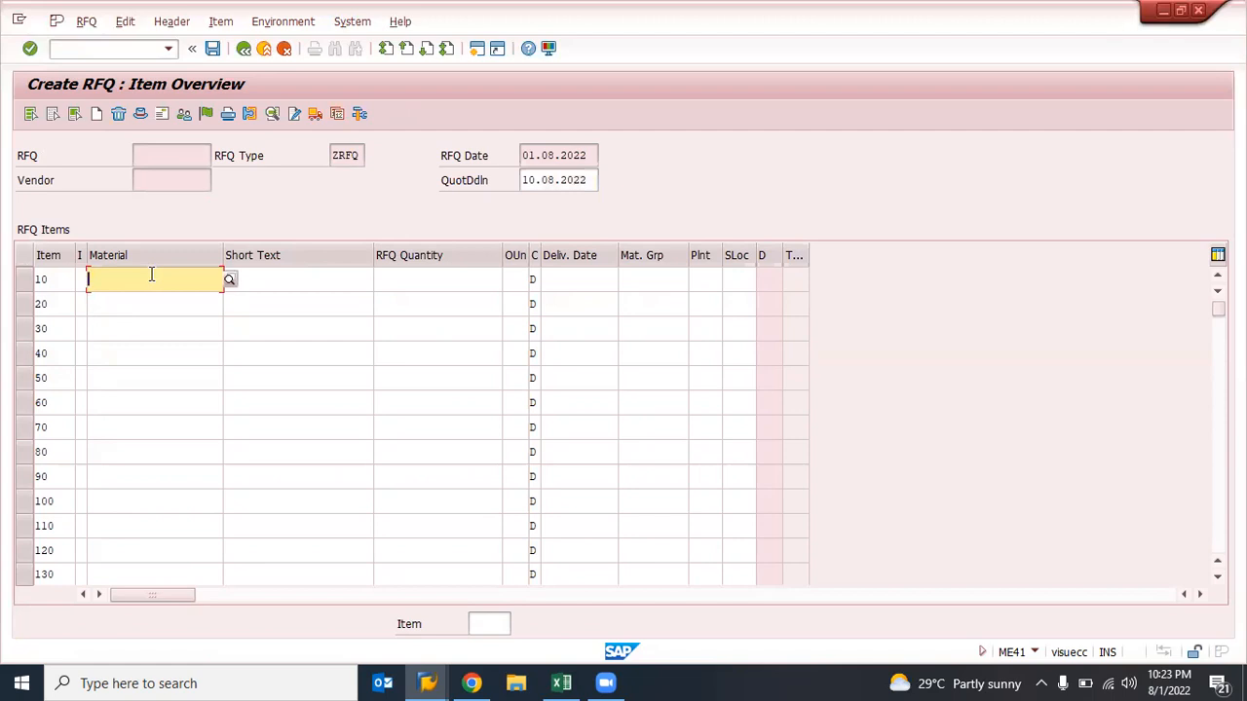
left_click(477, 48)
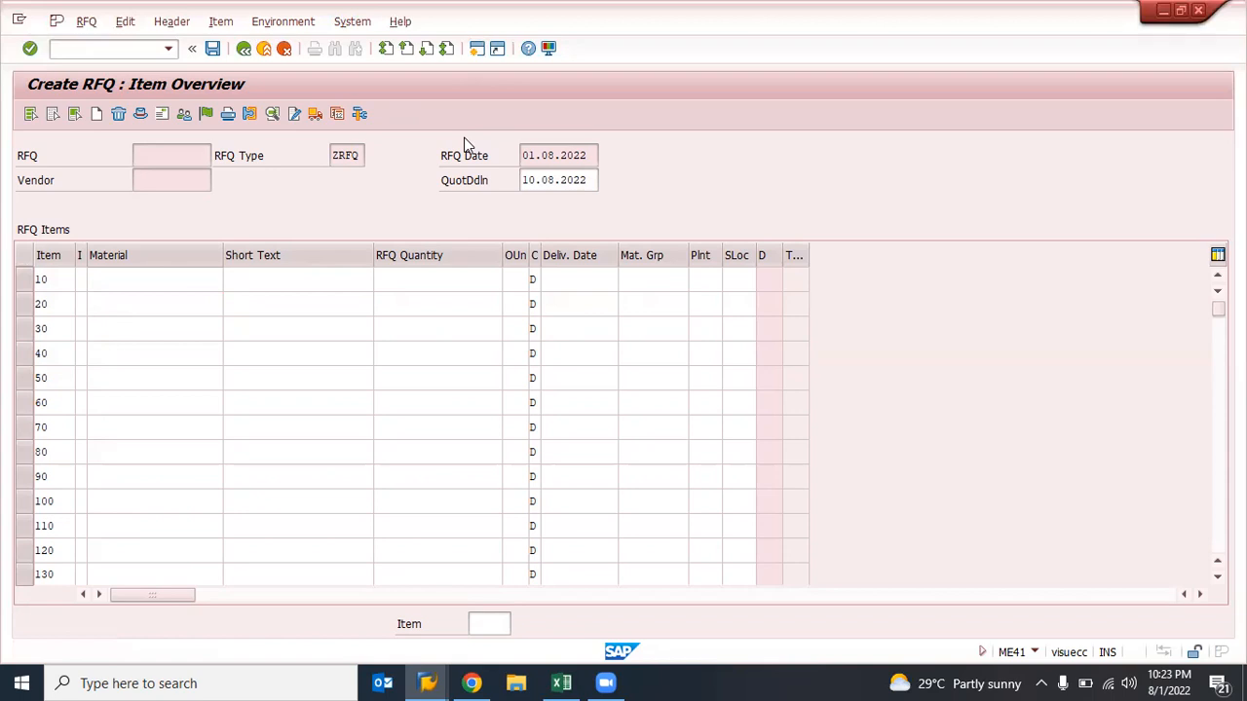
key("F3")
type("me")
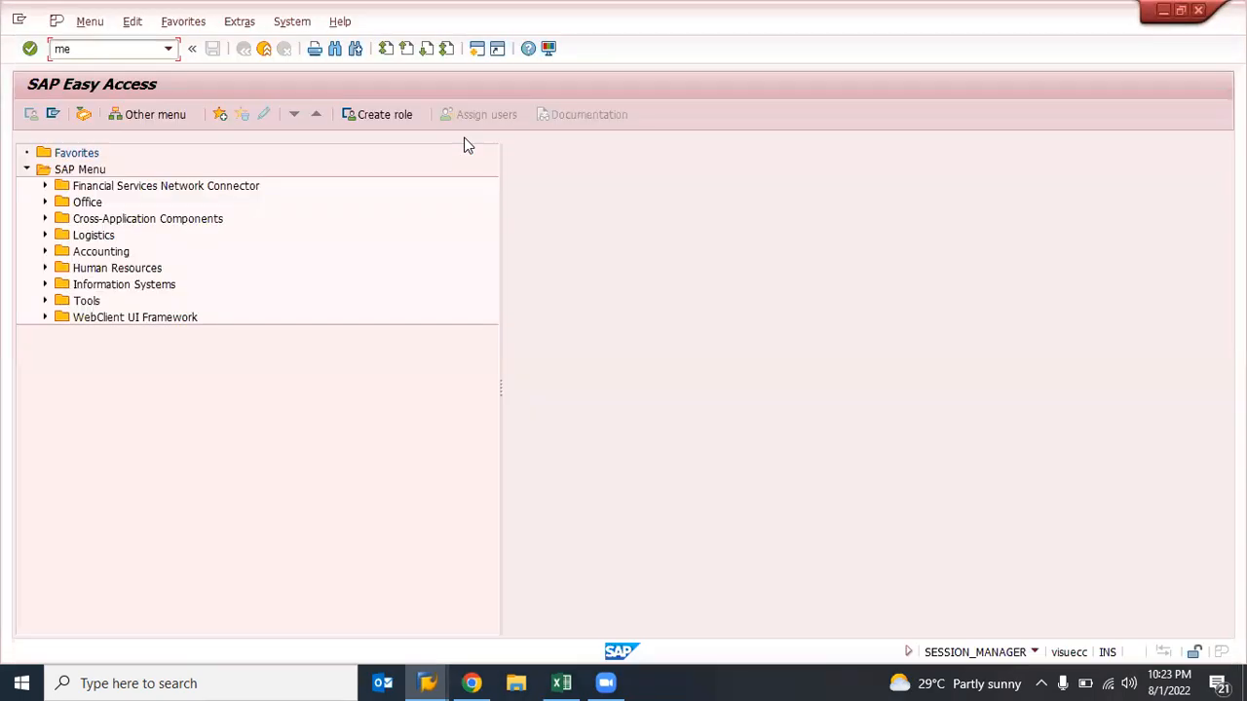
type("43")
key("Return")
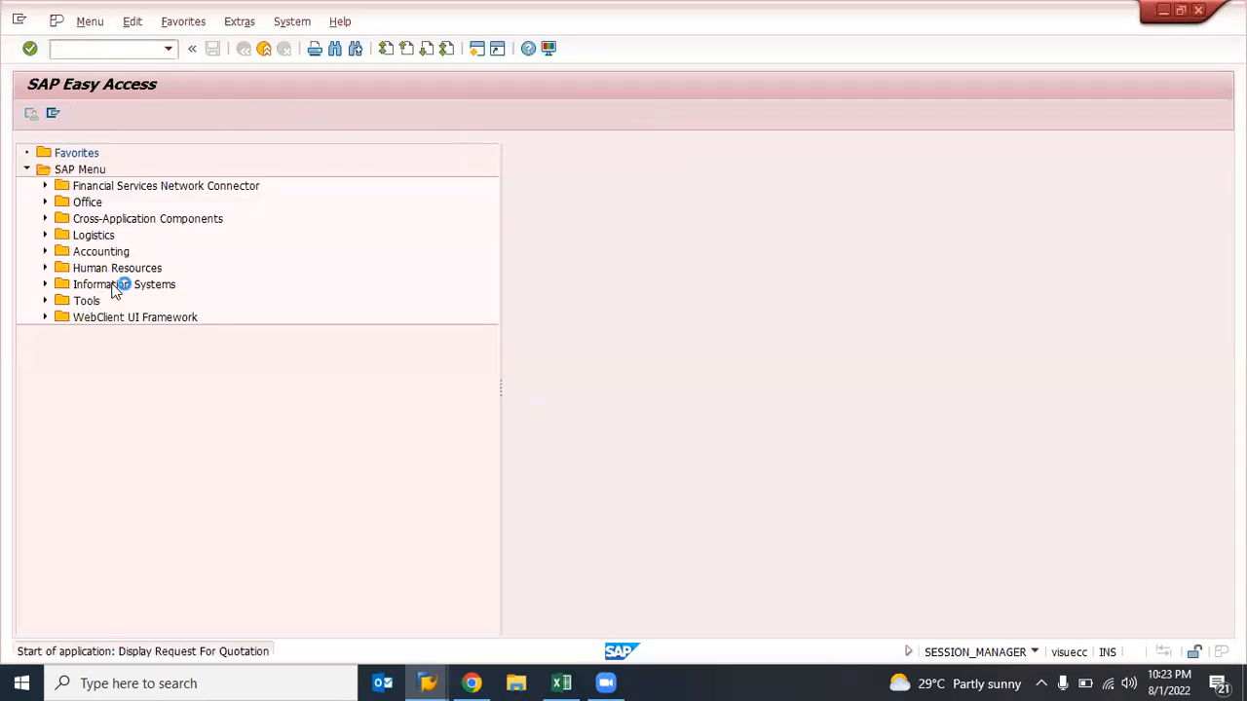
- Try to display a previously entered RFQ number, clear the field and return to SAP Easy Access
left_click(186, 203)
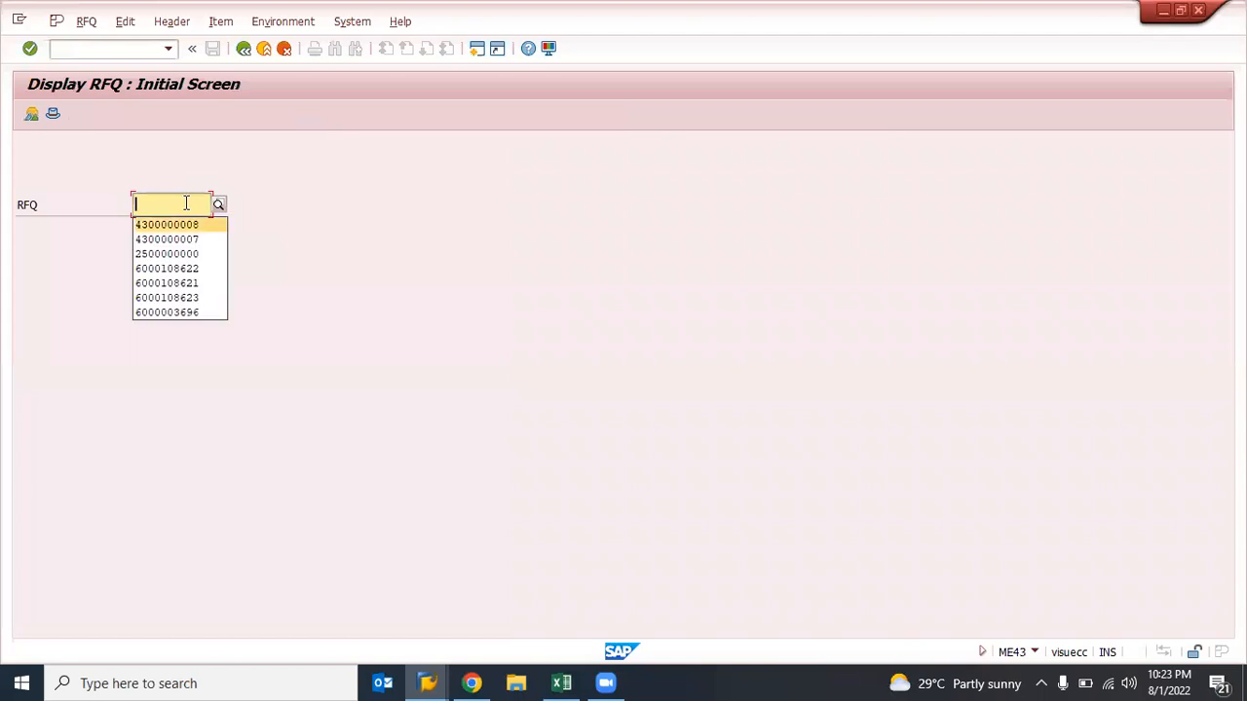
key("Down")
key("Down")
key("Down")
key("Down")
key("Up")
key("Up")
key("Return")
key("Return")
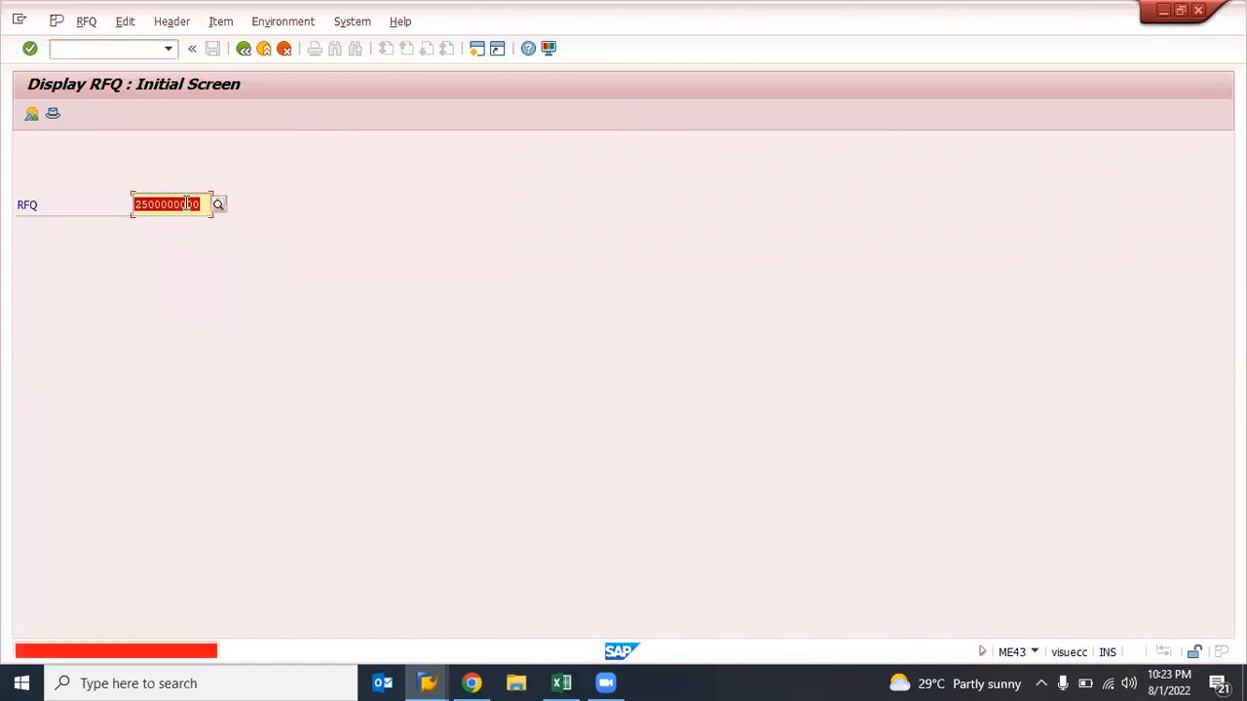
key("BackSpace")
key("BackSpace")
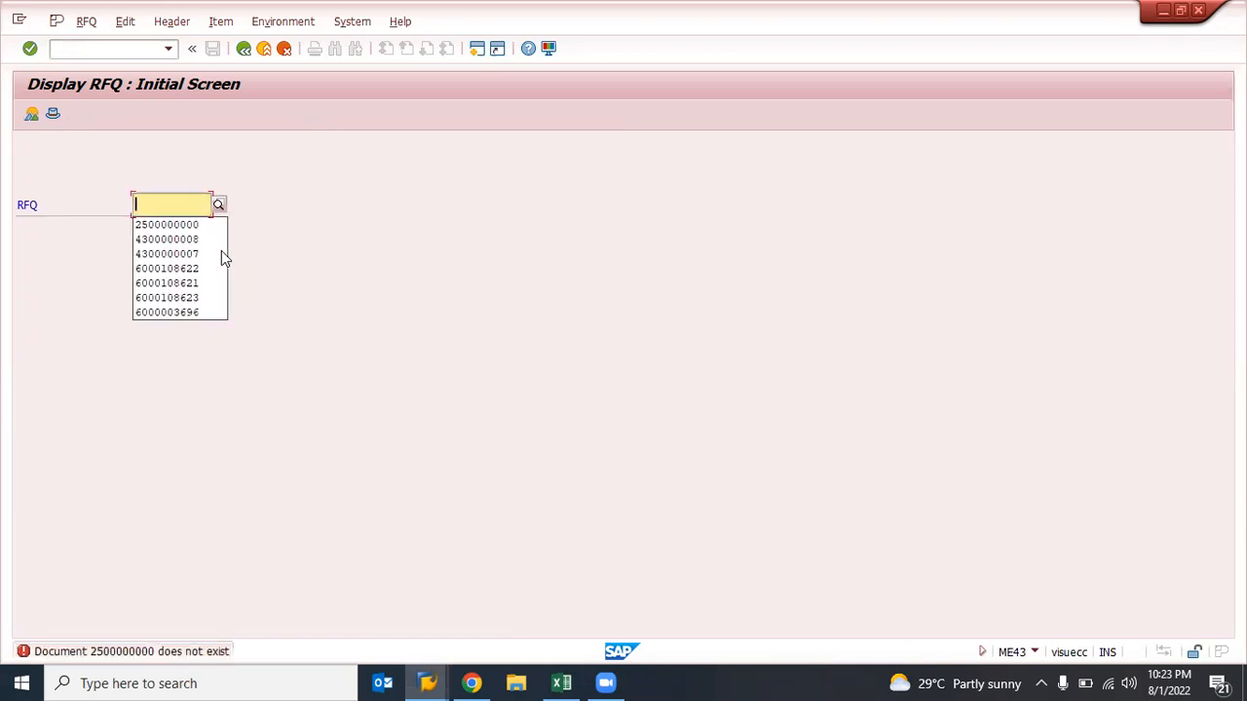
key("Escape")
key("Escape")
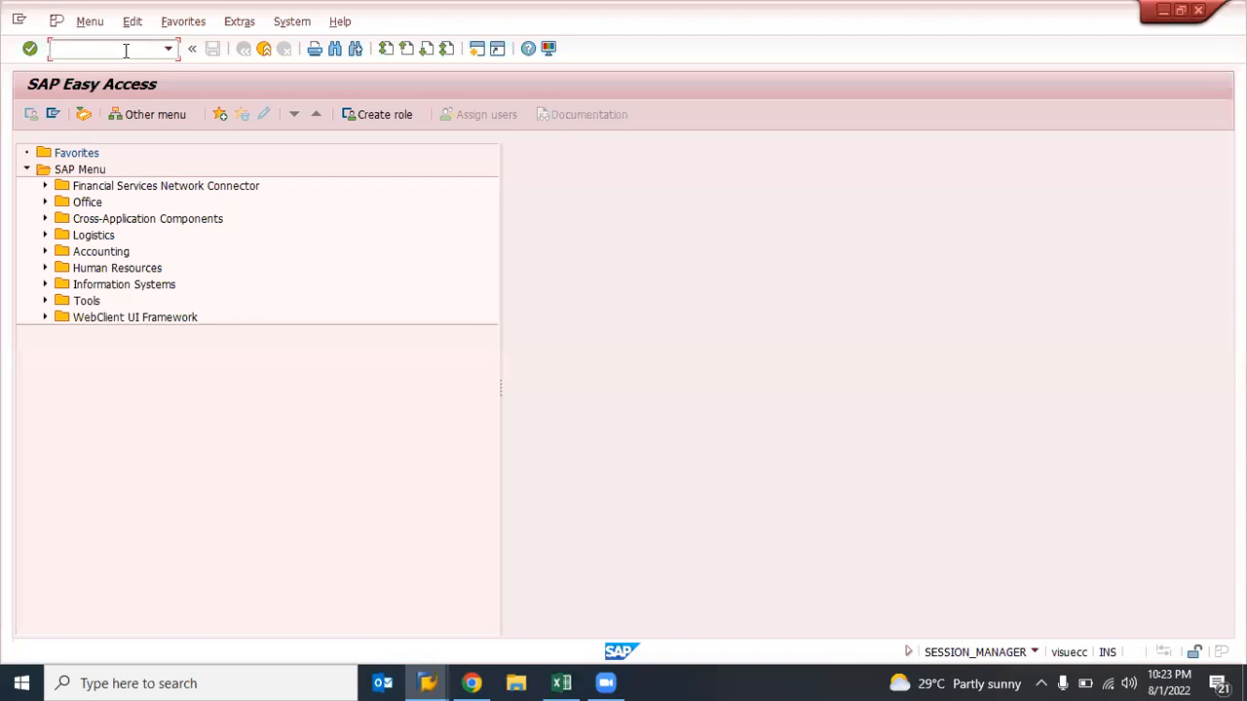
- Switch to the SAP MM Training spreadsheet in Google Sheets and look through the MM KDS sheet's material types and groups
key("alt+Tab")
key("Tab")
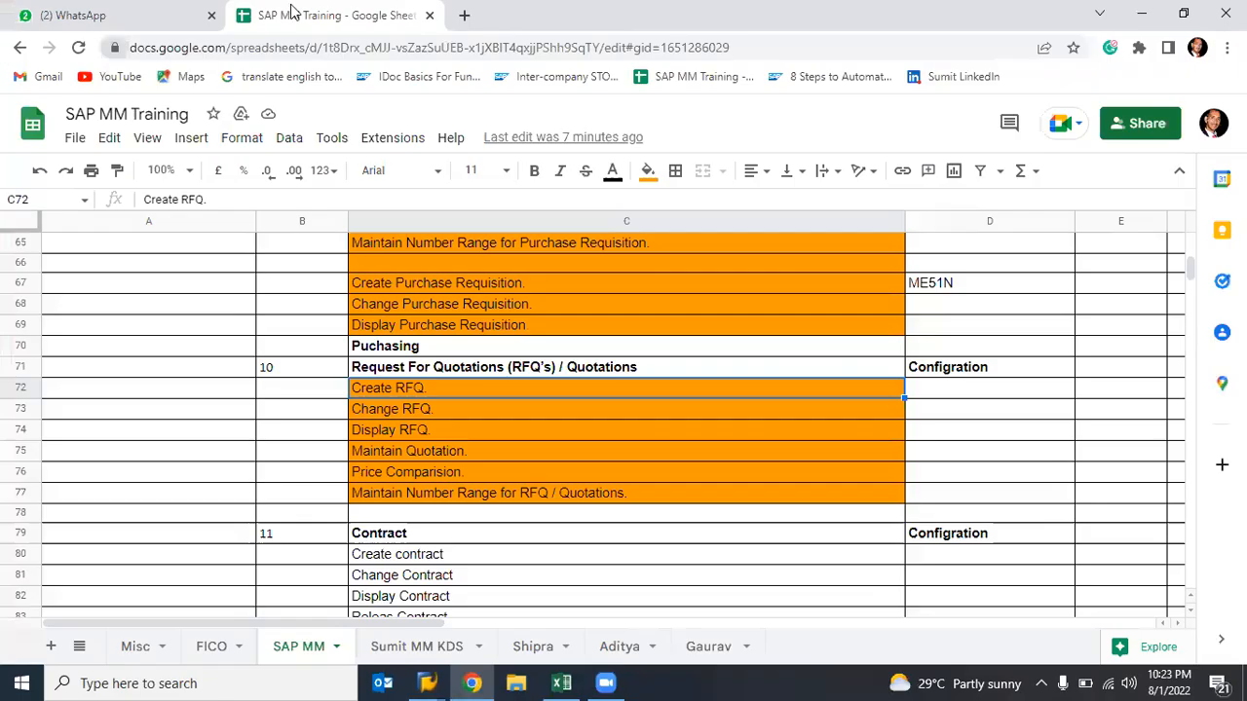
left_click(417, 646)
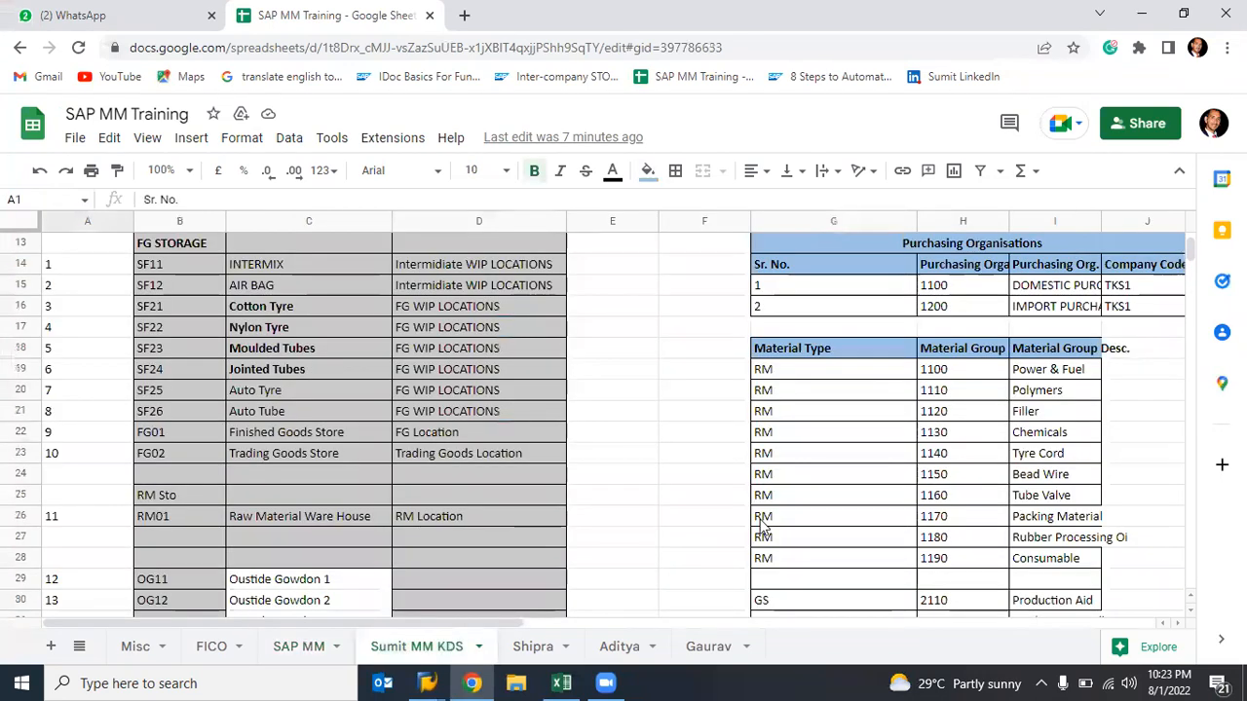
scroll(763, 526, "down", 10)
scroll(763, 526, "up", 9)
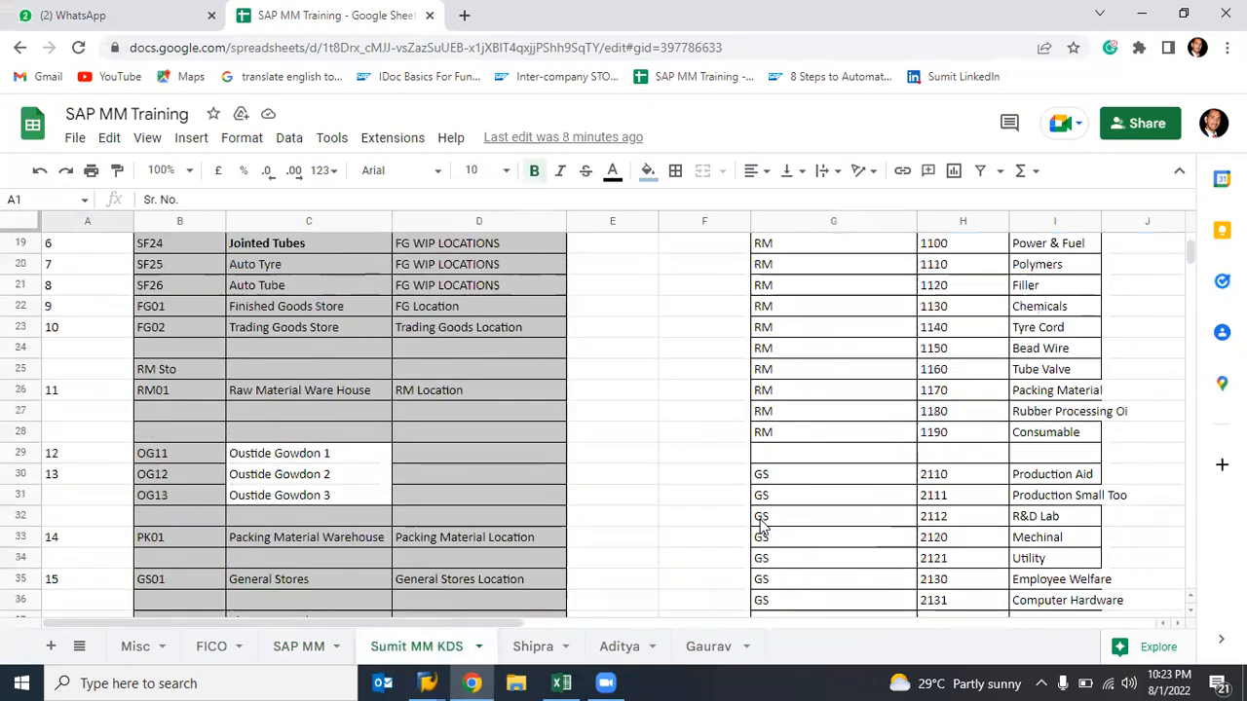
- Switch back to SAP and open transaction SE16N, General Table Display
key("alt+Tab")
type("se1")
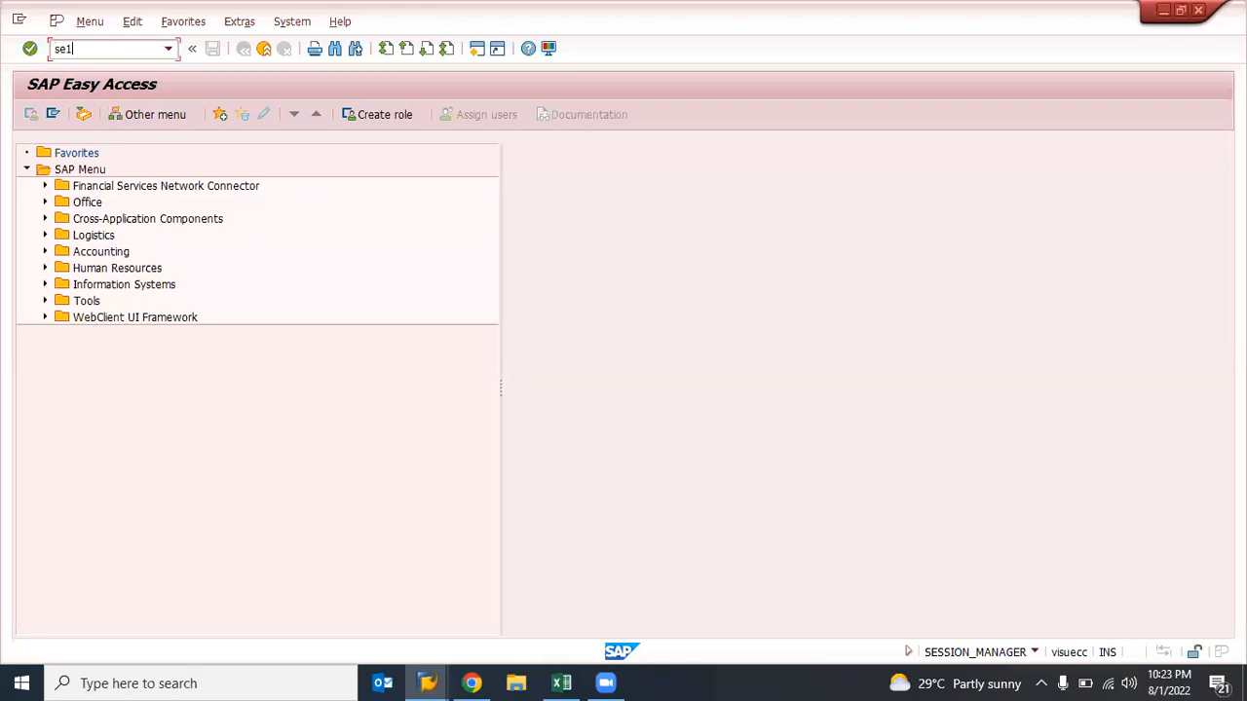
type("6n")
key("Return")
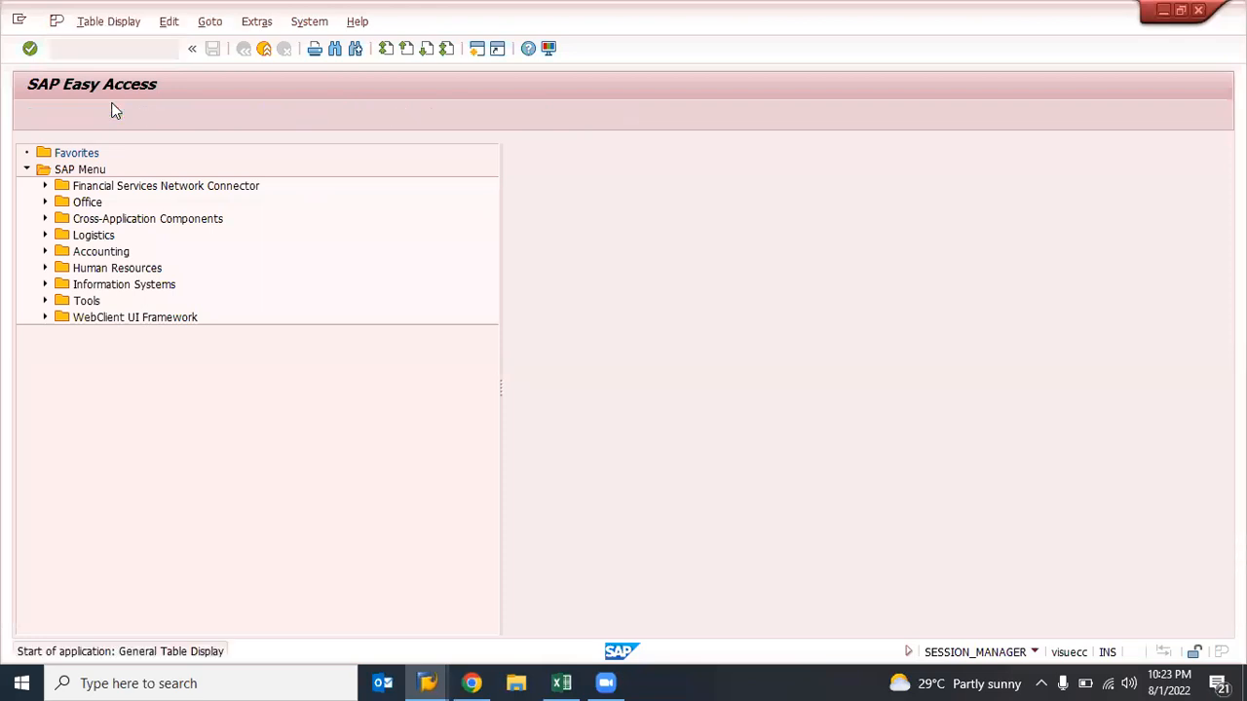
- Load table EKPO and set its RFQ status selection criterion to A
type("ekpo")
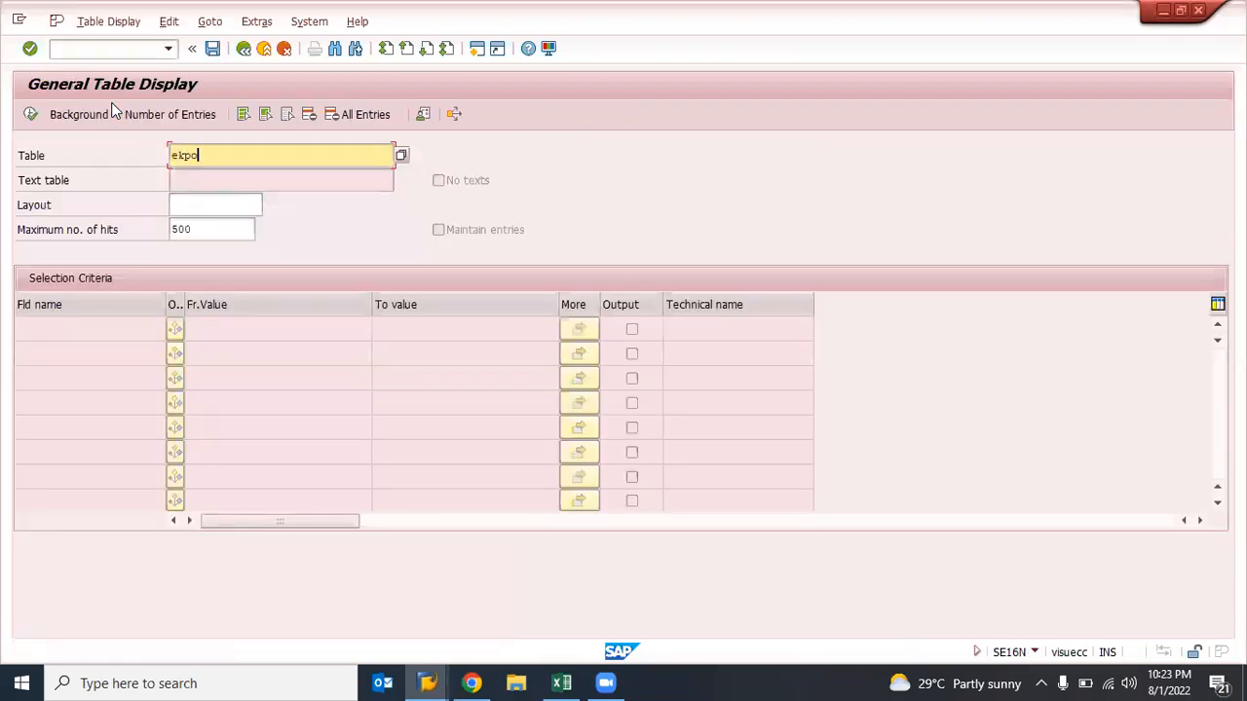
key("Return")
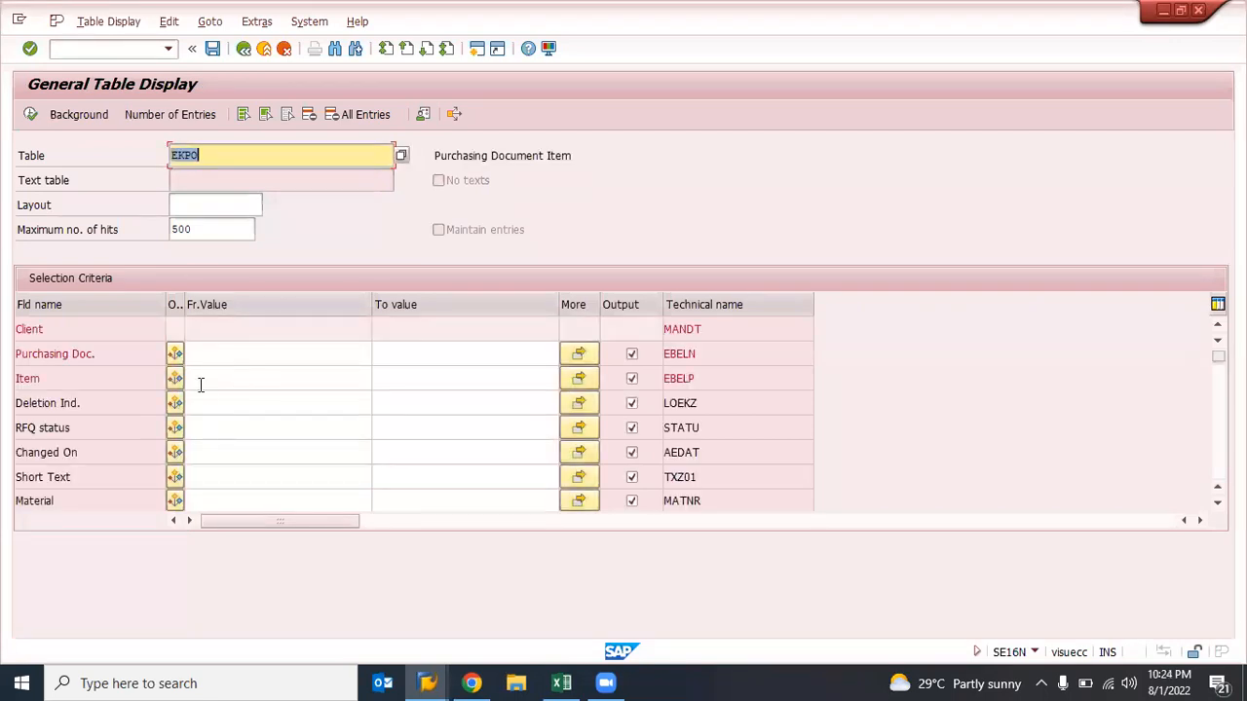
left_click(226, 355)
left_click(214, 428)
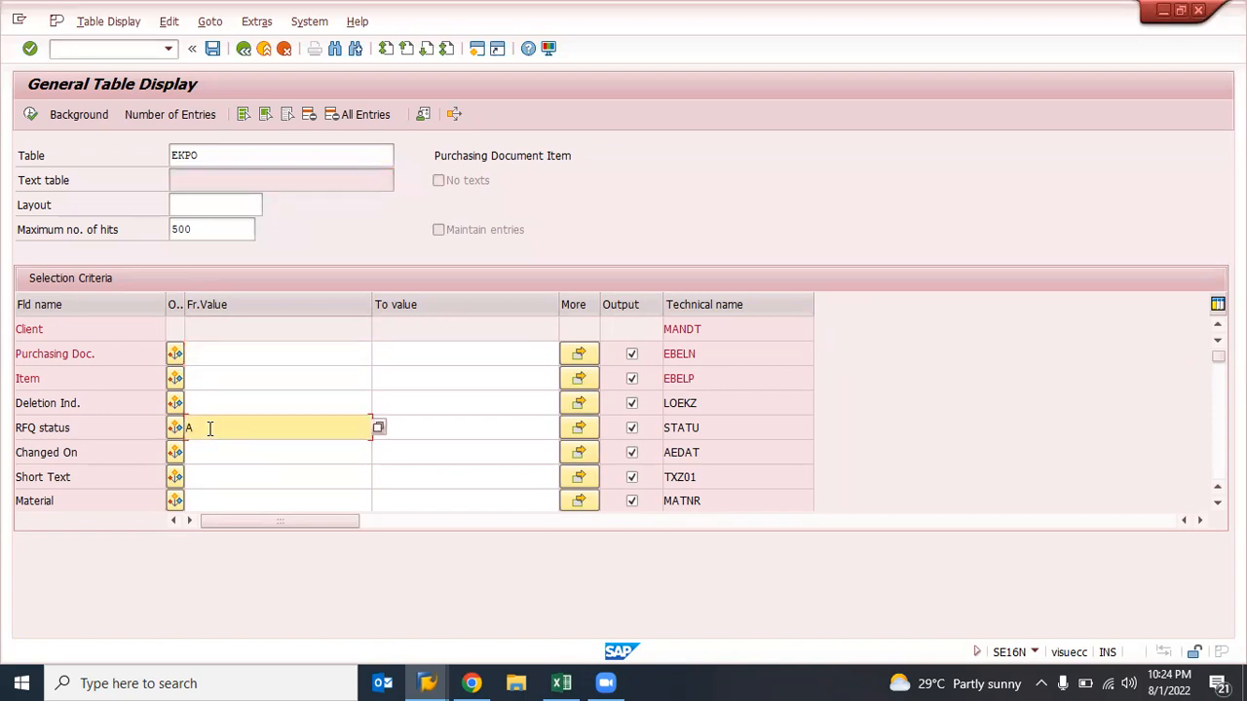
left_click(230, 454)
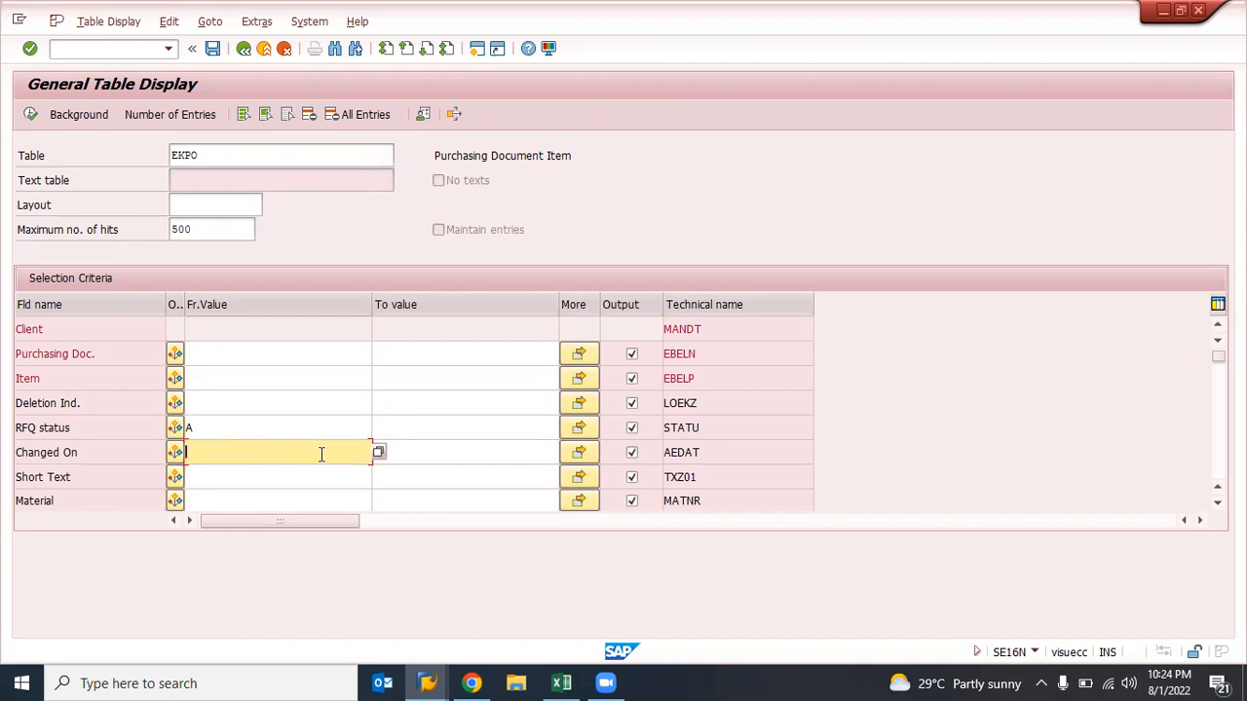
type("mm02")
key("Return")
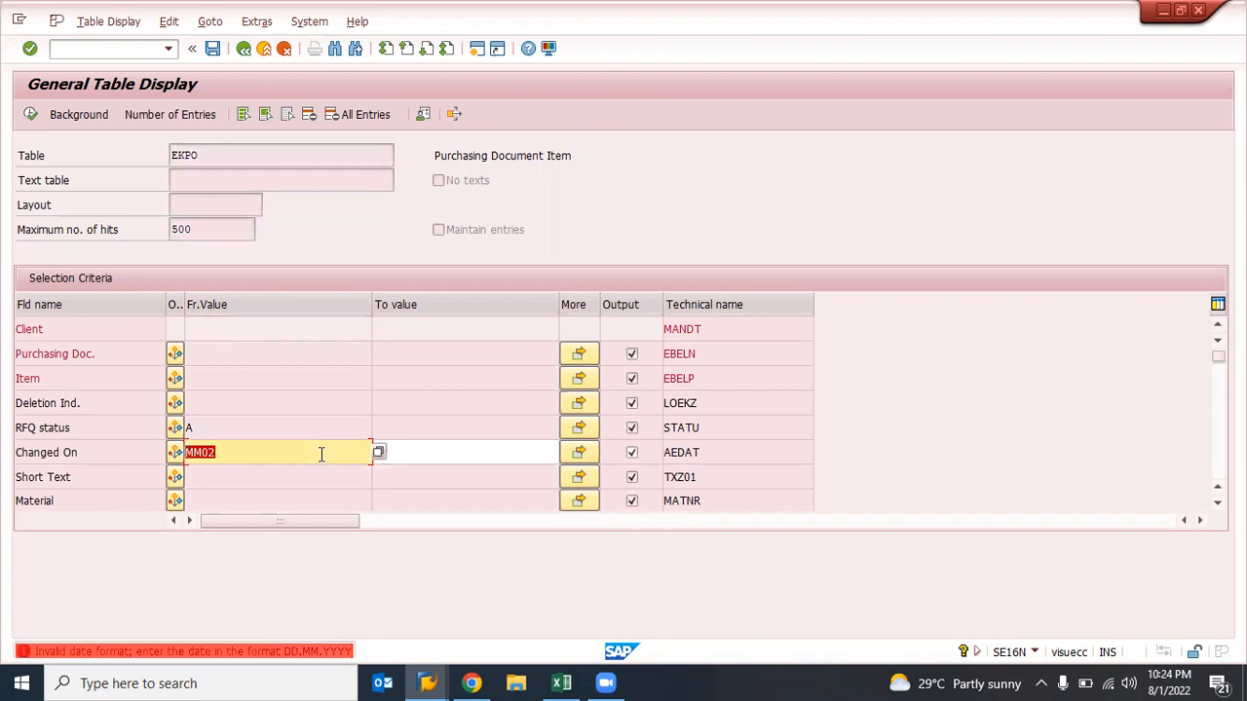
key("BackSpace")
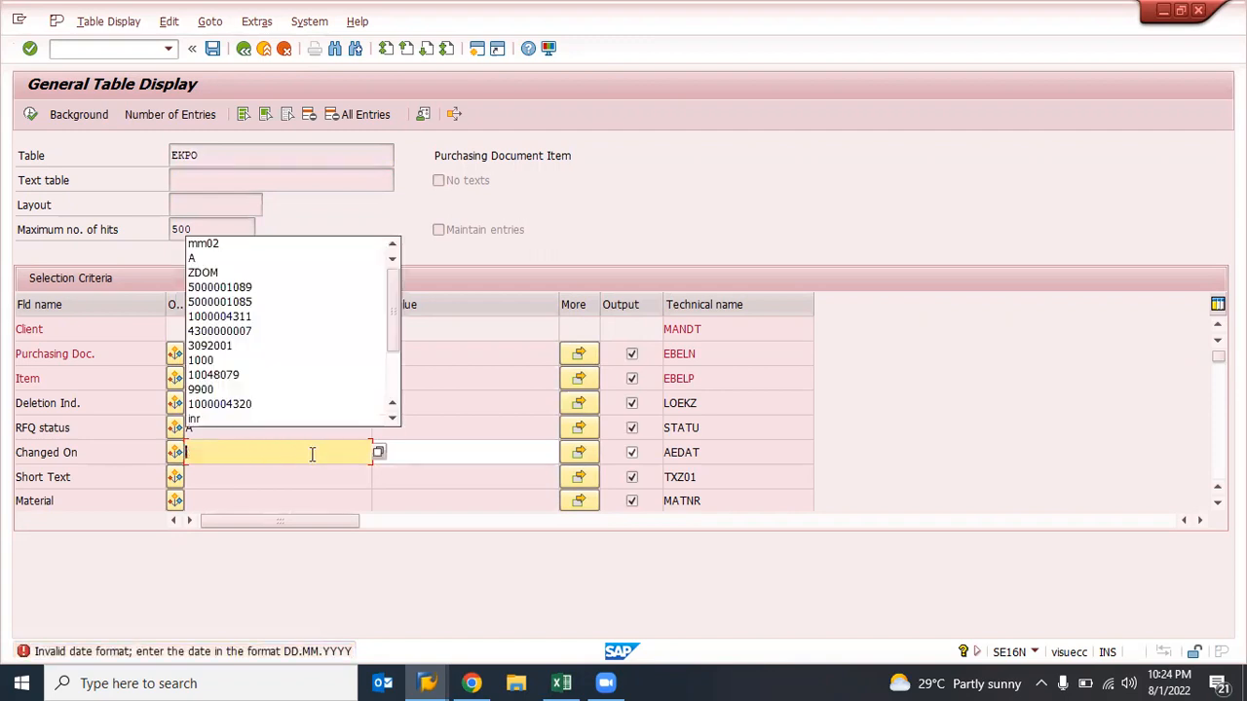
key("Return")
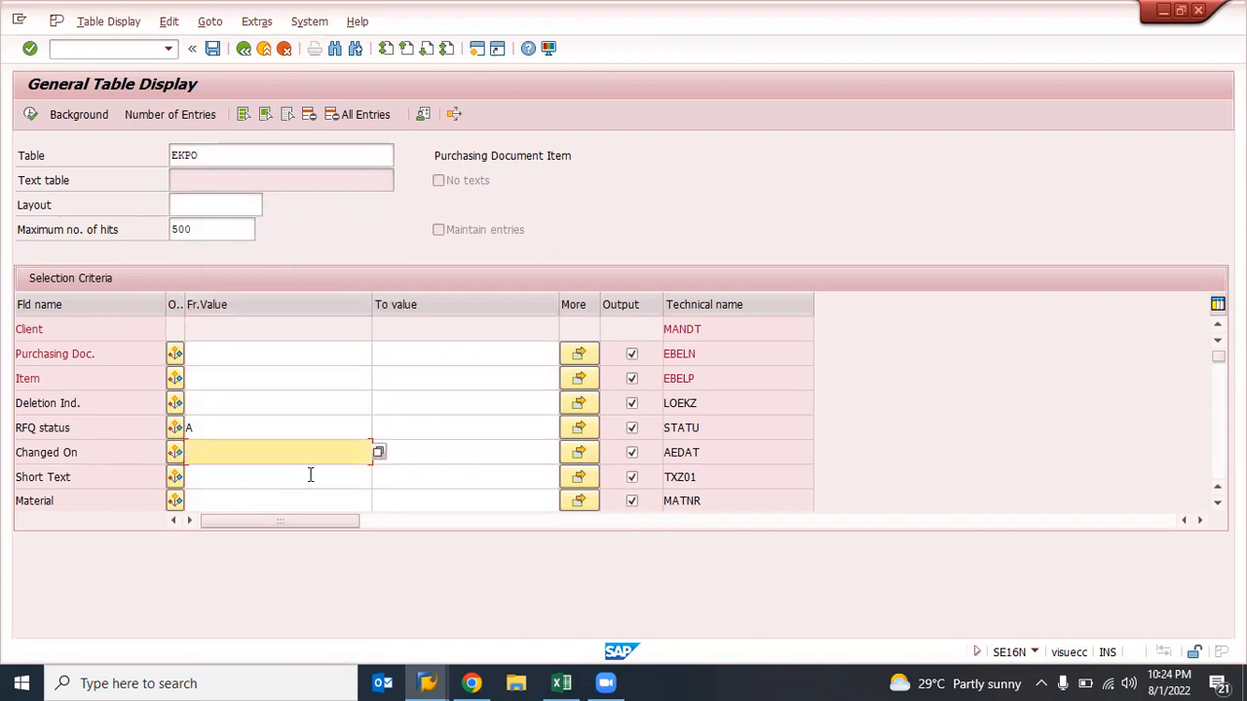
- Look through the selection fields of table EKPO and return to the start of the list
scroll(310, 475, "down", 1)
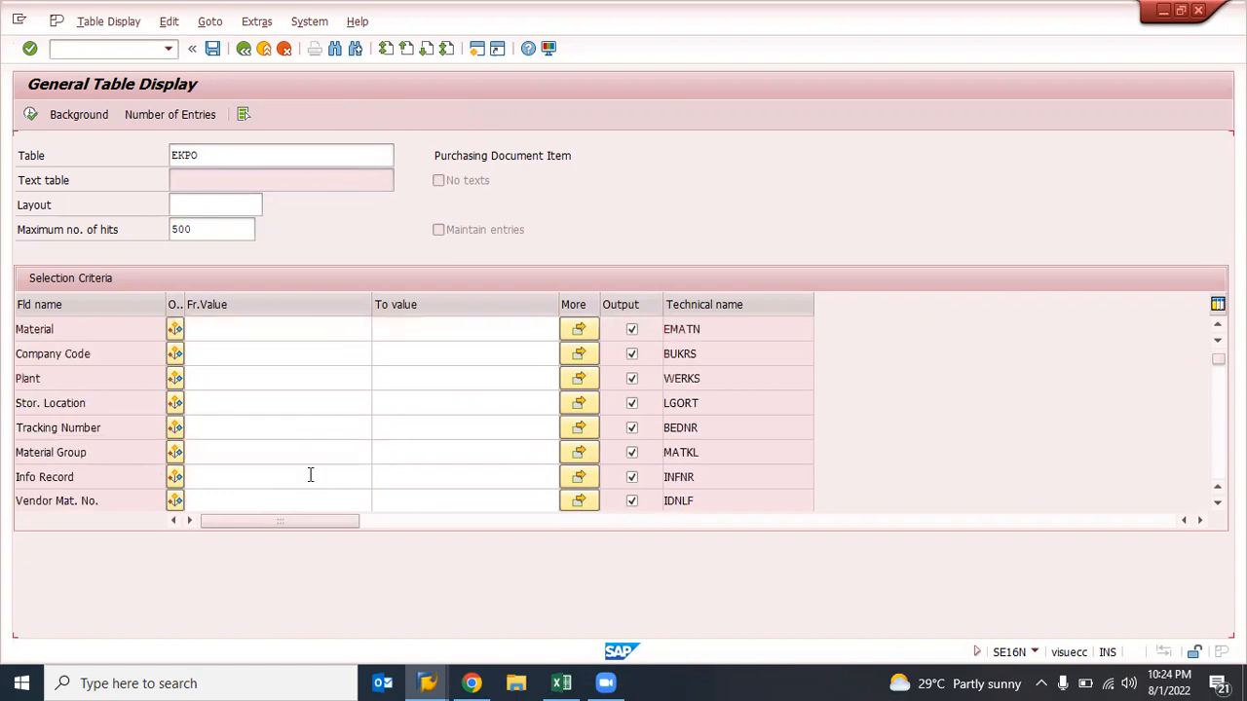
scroll(310, 474, "down", 1)
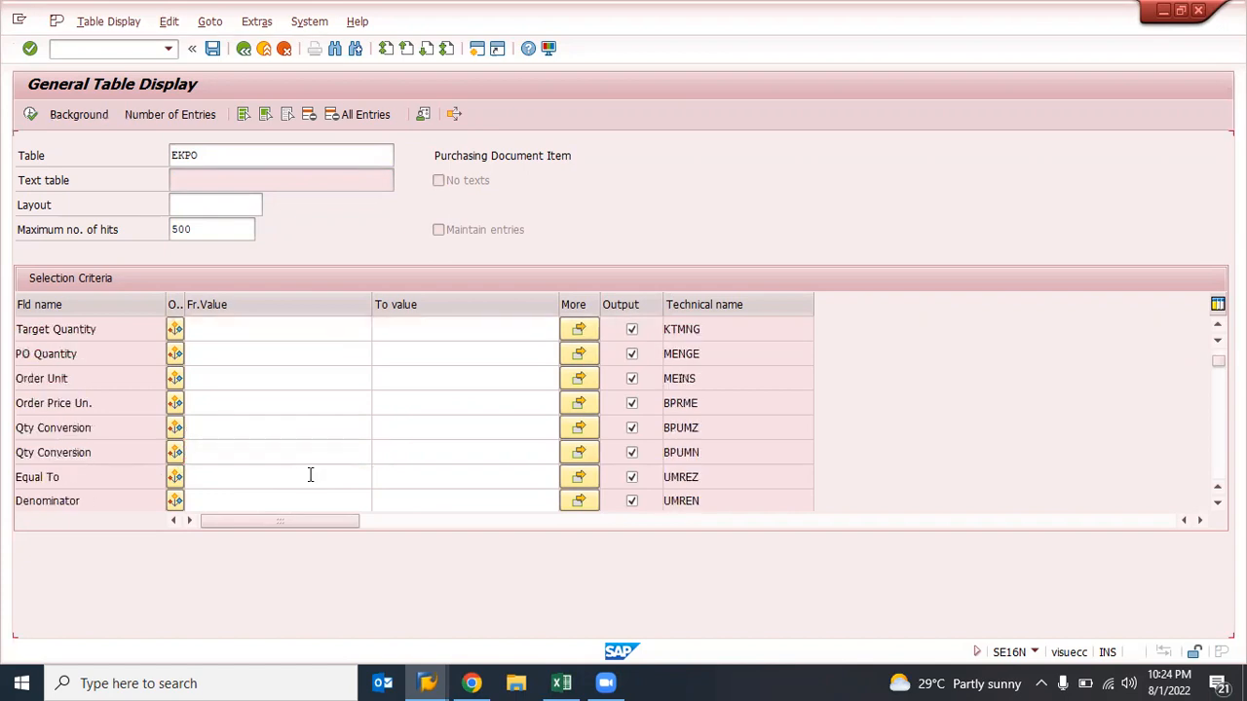
scroll(310, 475, "down", 1)
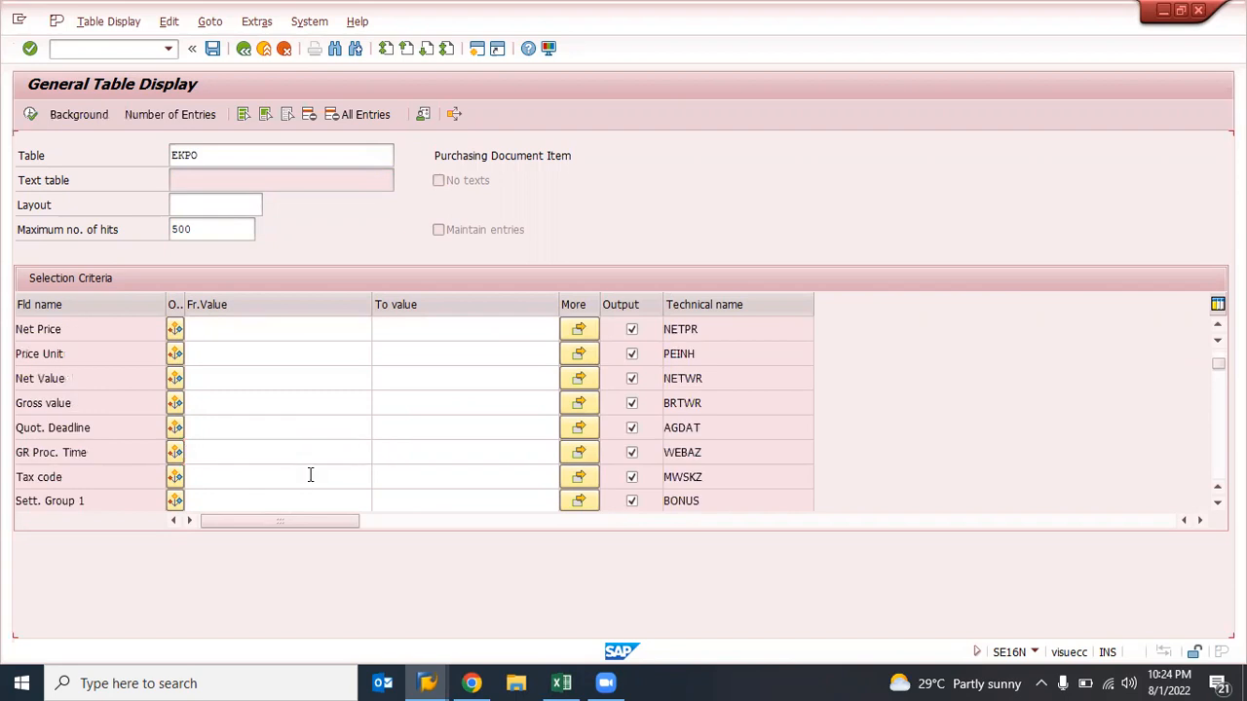
scroll(310, 474, "down", 1)
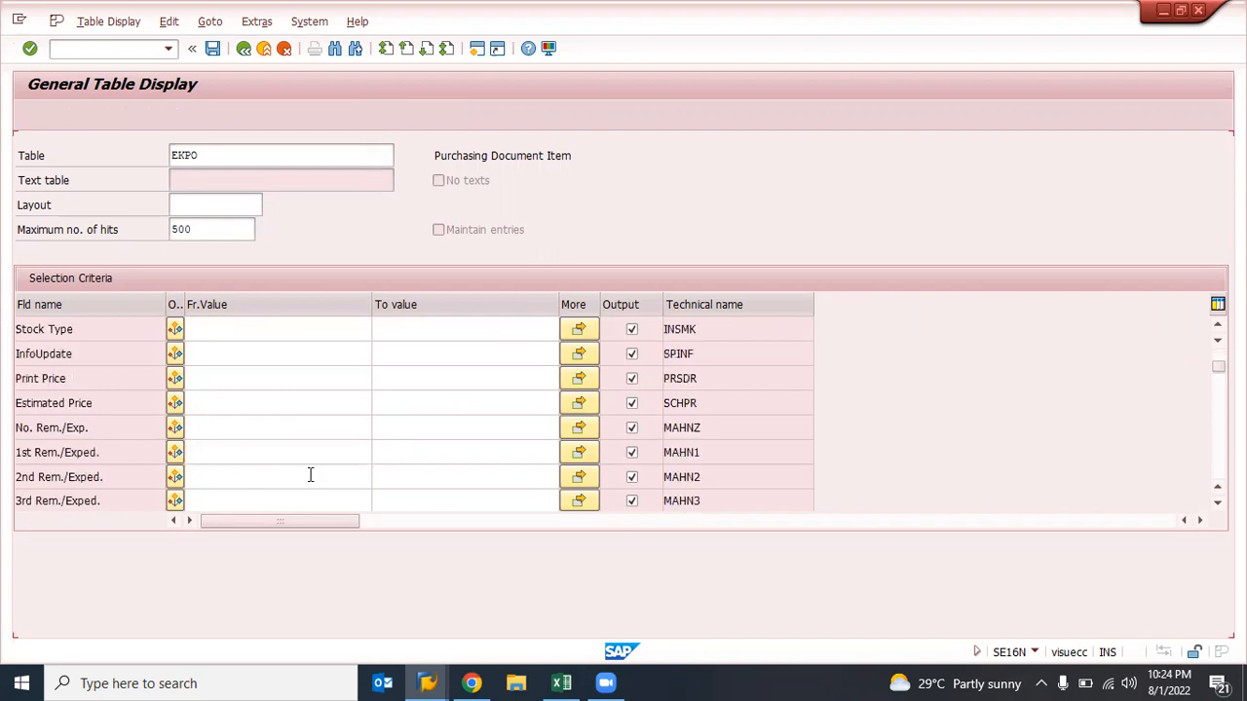
scroll(309, 474, "down", 1)
left_click_drag(1218, 369, 1218, 336)
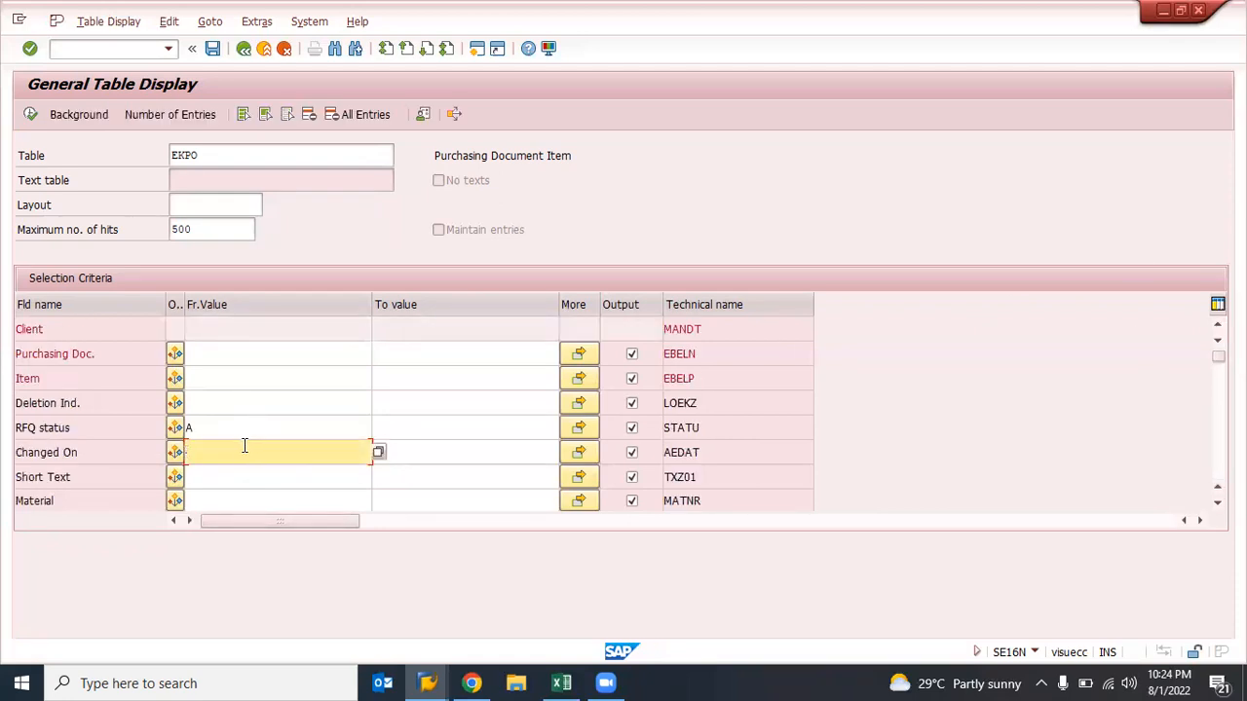
left_click(257, 501)
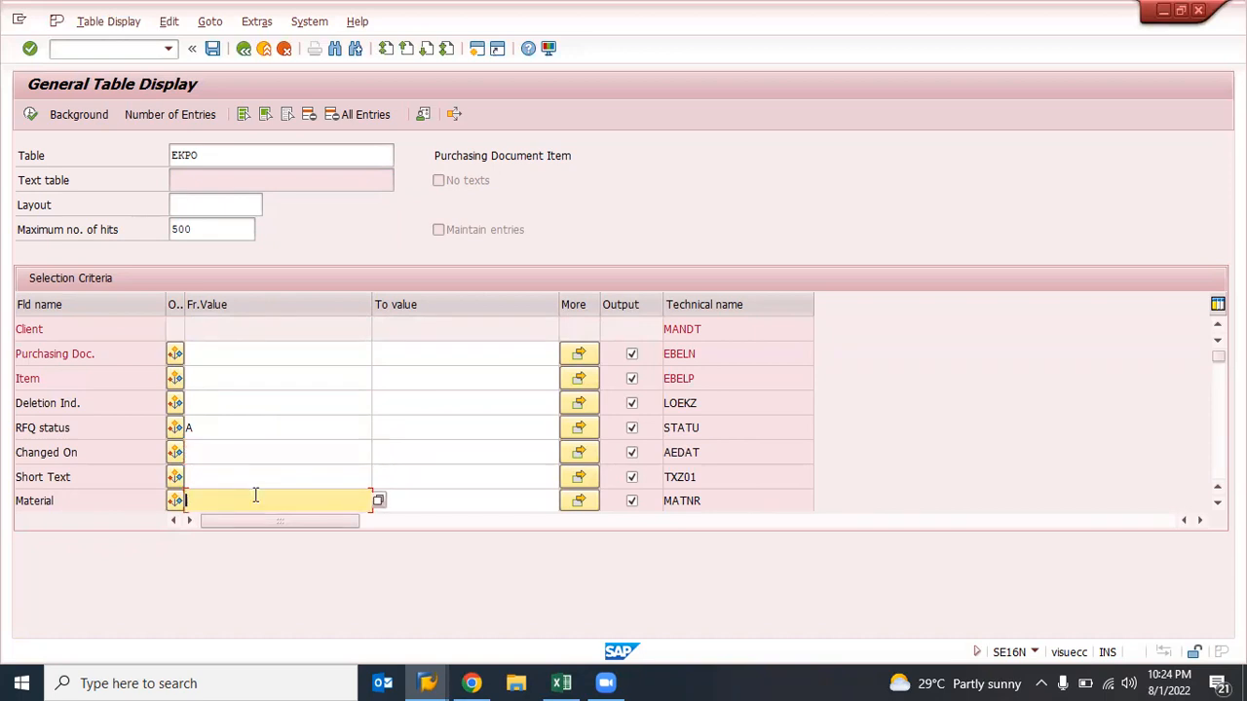
left_click(255, 496)
key("Down")
key("Down")
key("Down")
key("Down")
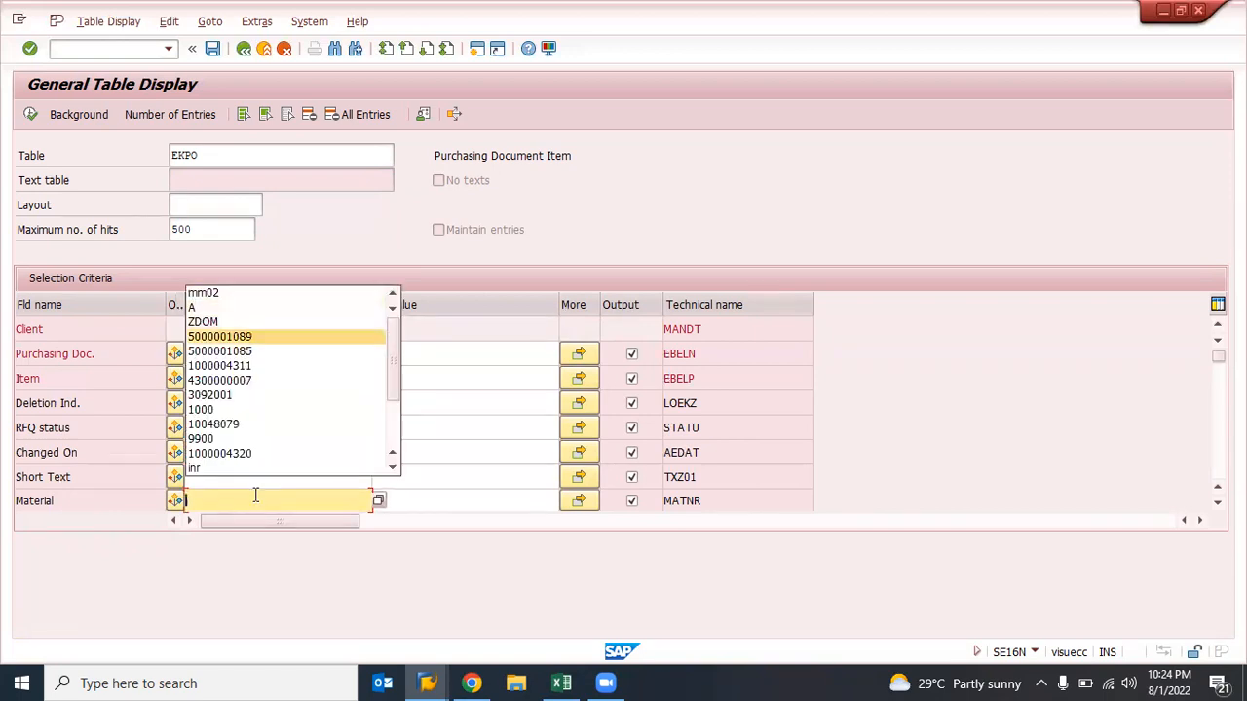
left_click(256, 496)
left_click(255, 496)
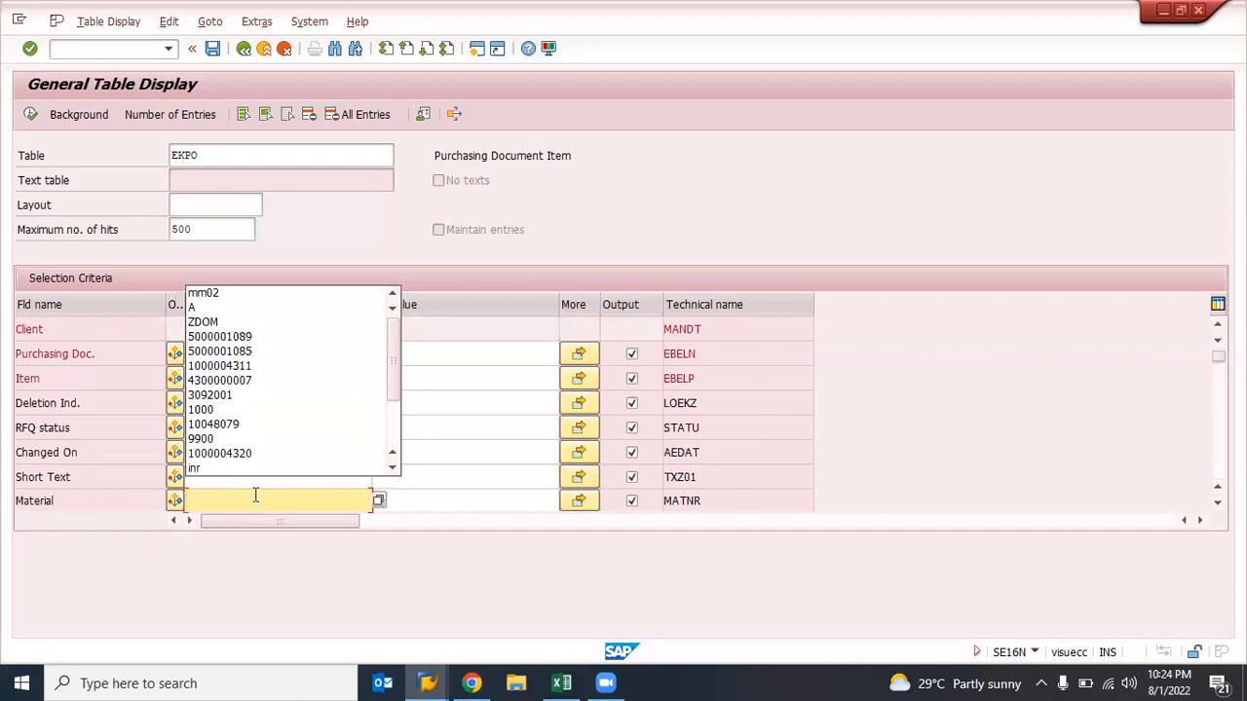
left_click(255, 496)
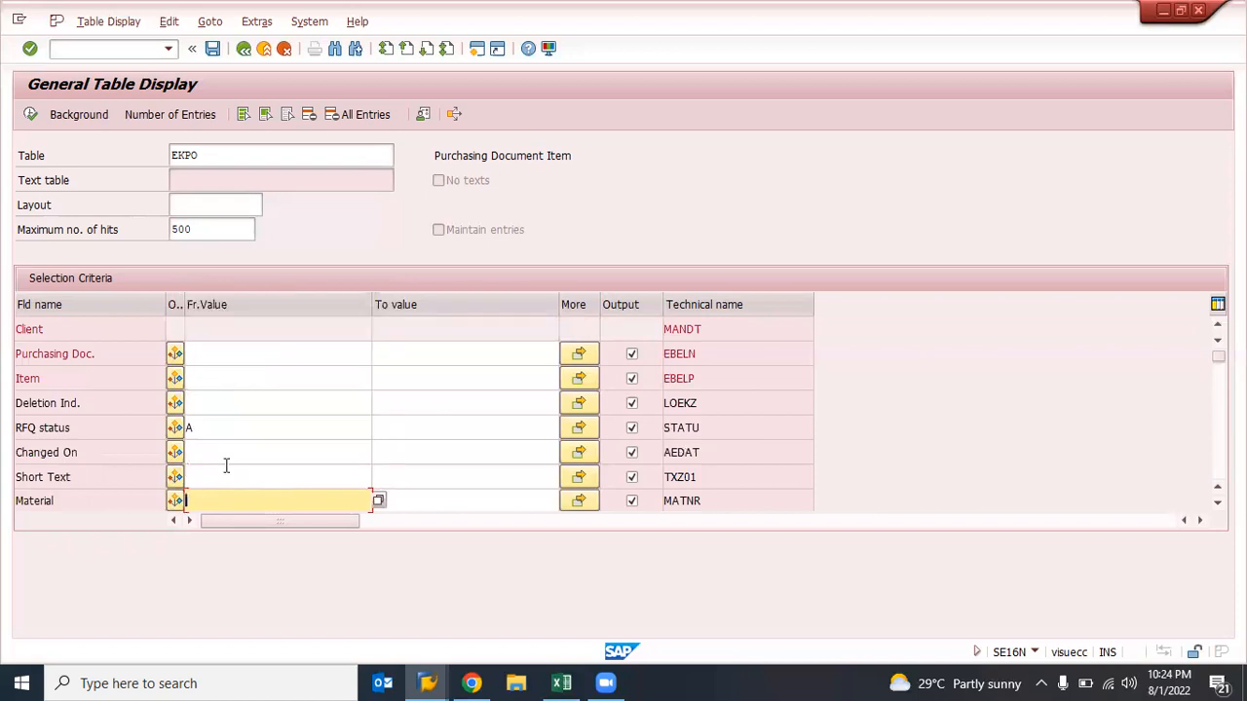
- Pick 30.07.2022 from the calendar as the Changed On selection criterion
left_click(243, 453)
key("F4")
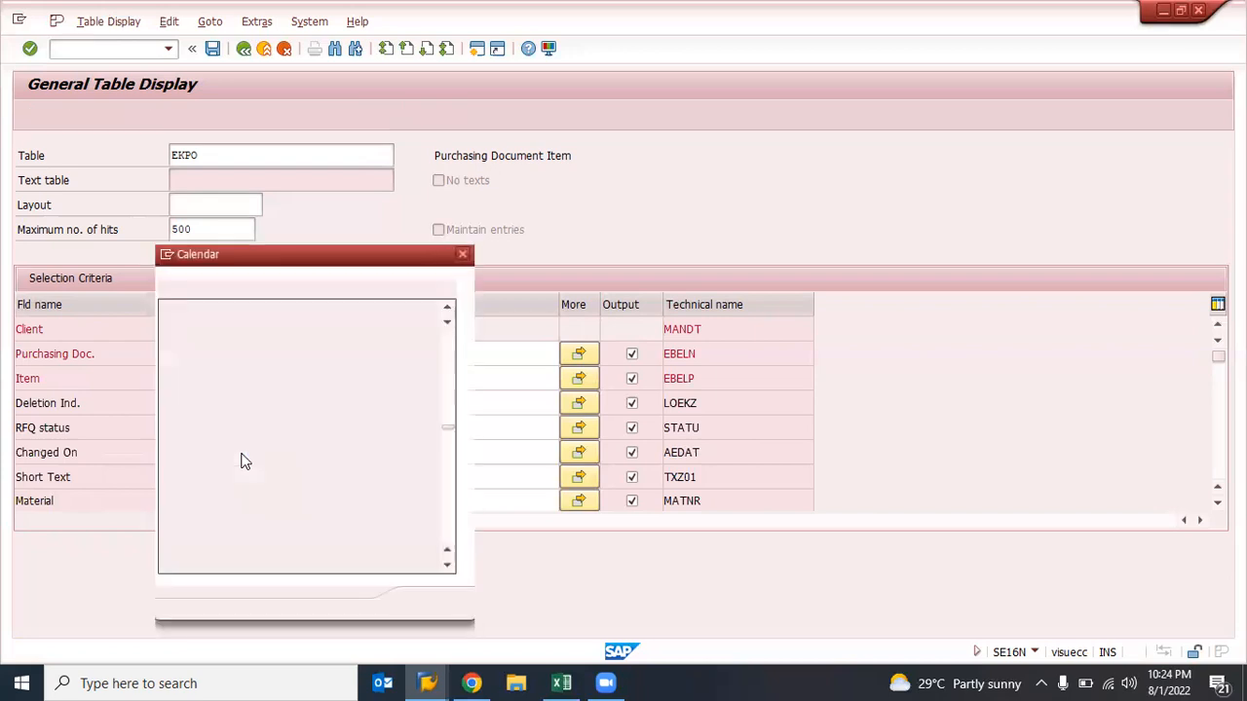
left_click(391, 437)
left_click(393, 435)
left_click(389, 429)
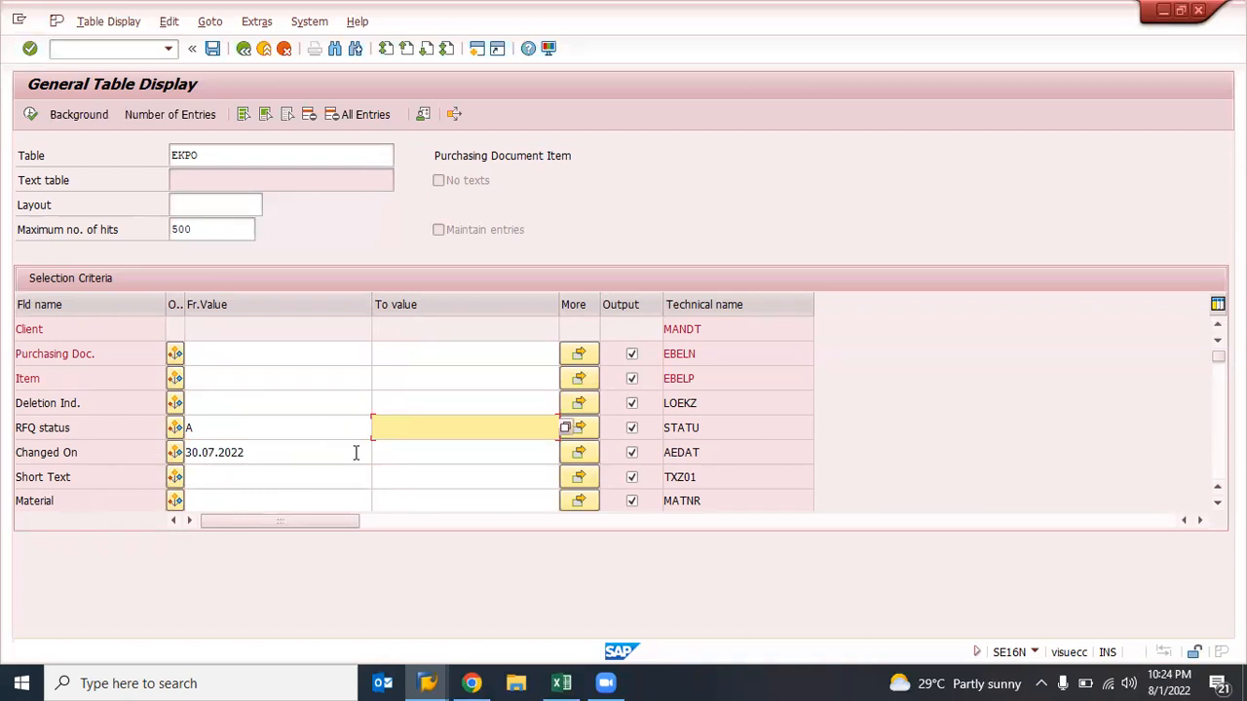
key("F4")
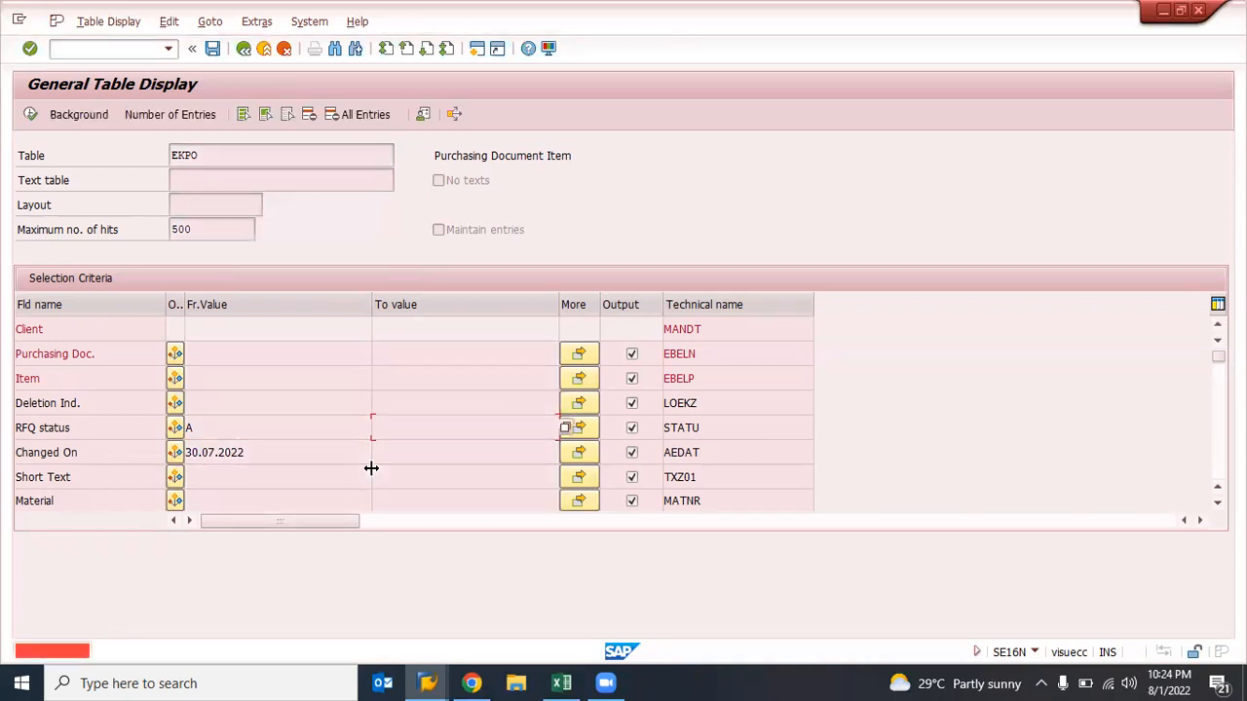
- Change the Changed On criterion to 29.07.2022 and run the EKPO selection
left_click(202, 453)
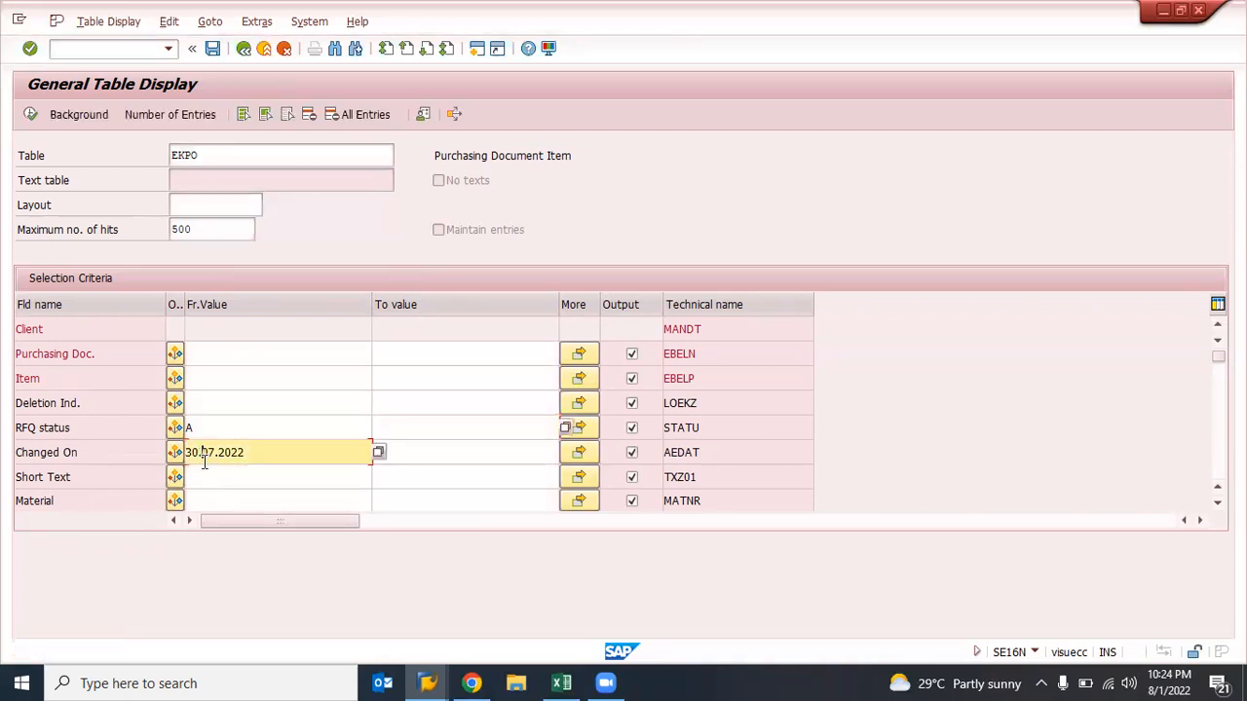
key("Left")
key("BackSpace")
key("BackSpace")
type("29")
key("F8")
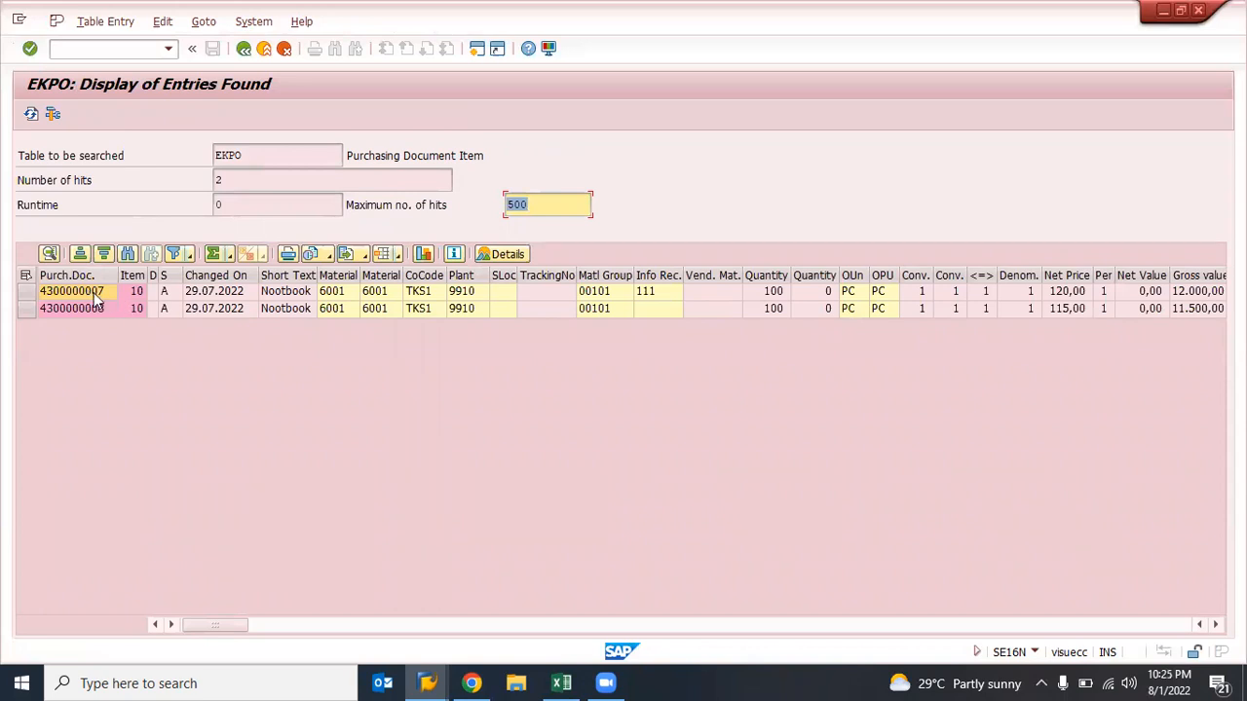
- Examine the material and plant of the first EKPO entry and select its purchasing document number
left_click(372, 293)
left_click(476, 293)
left_click(85, 297)
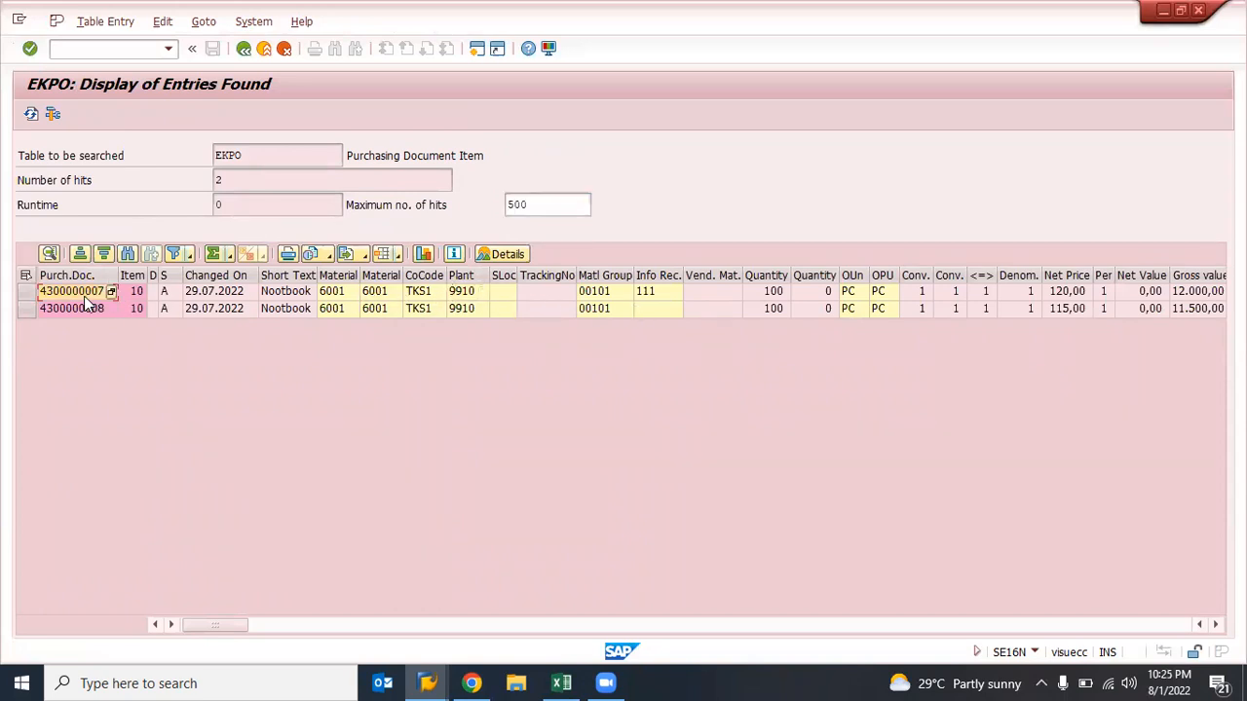
left_click(85, 297)
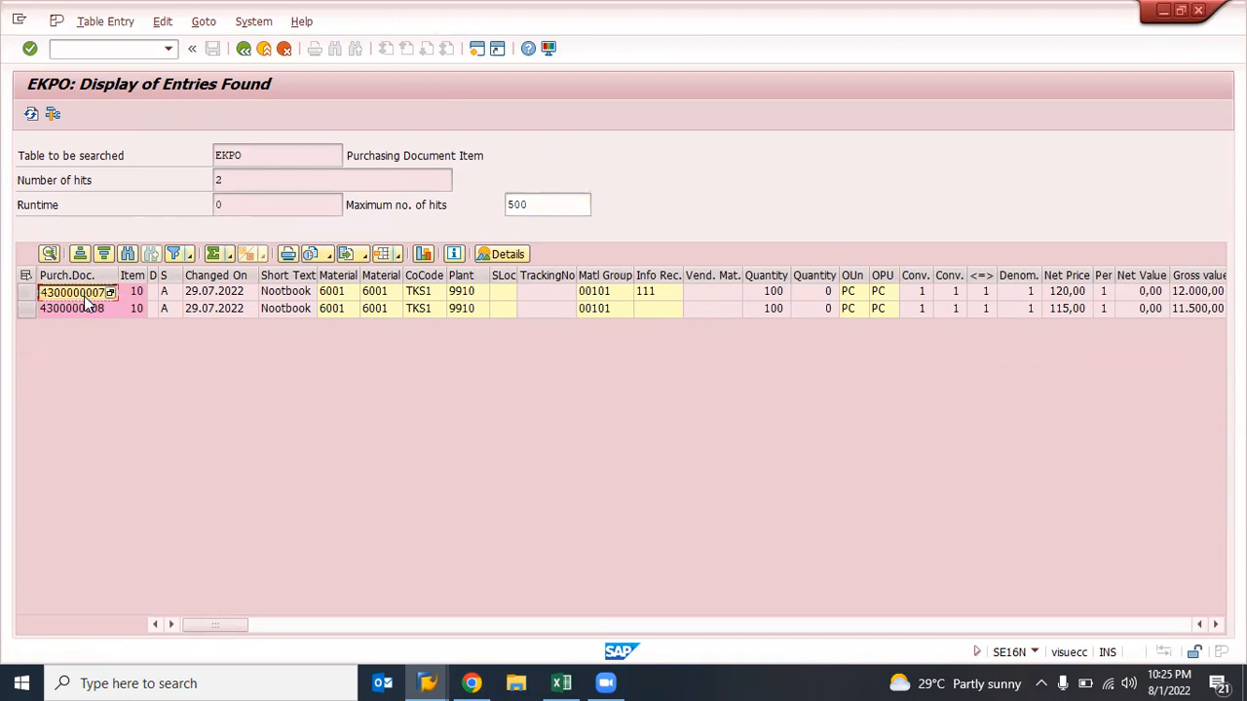
- Switch to the Create RFQ item overview, activate item 10's Material field and return to the EKPO results
key("alt+Tab")
key("alt+Tab")
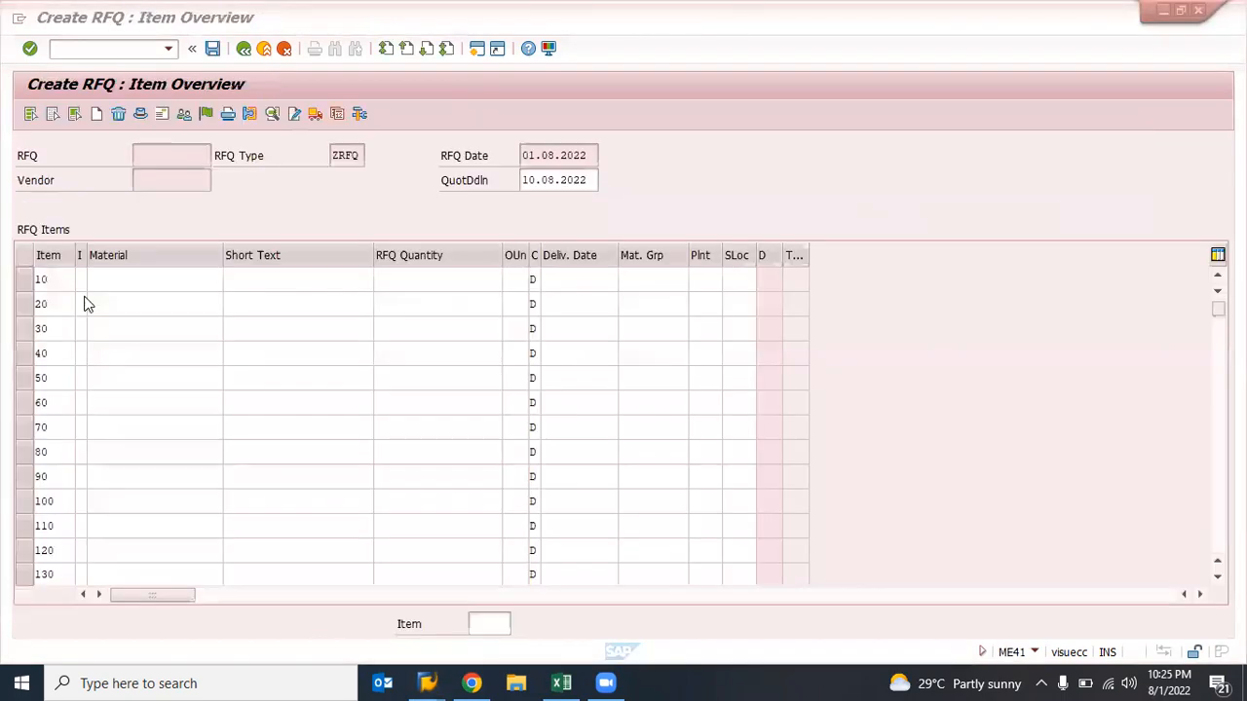
key("alt+Tab")
key("alt+Tab")
key("alt+Tab")
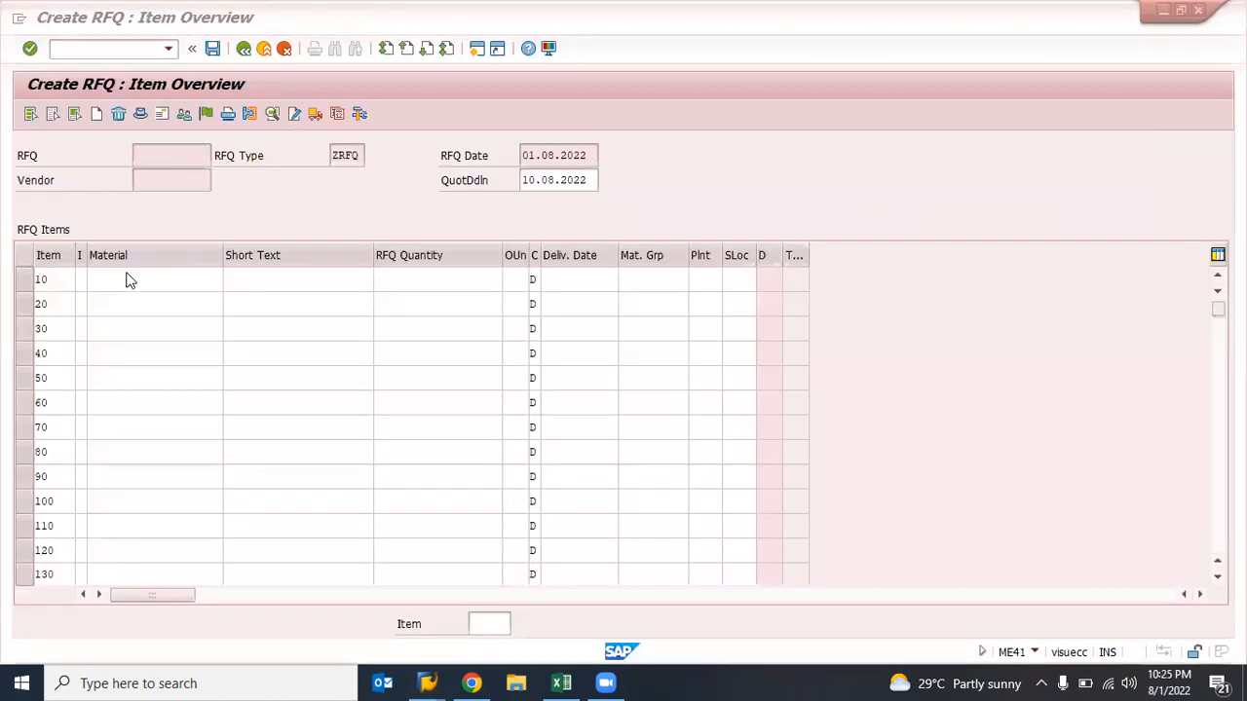
left_click(130, 279)
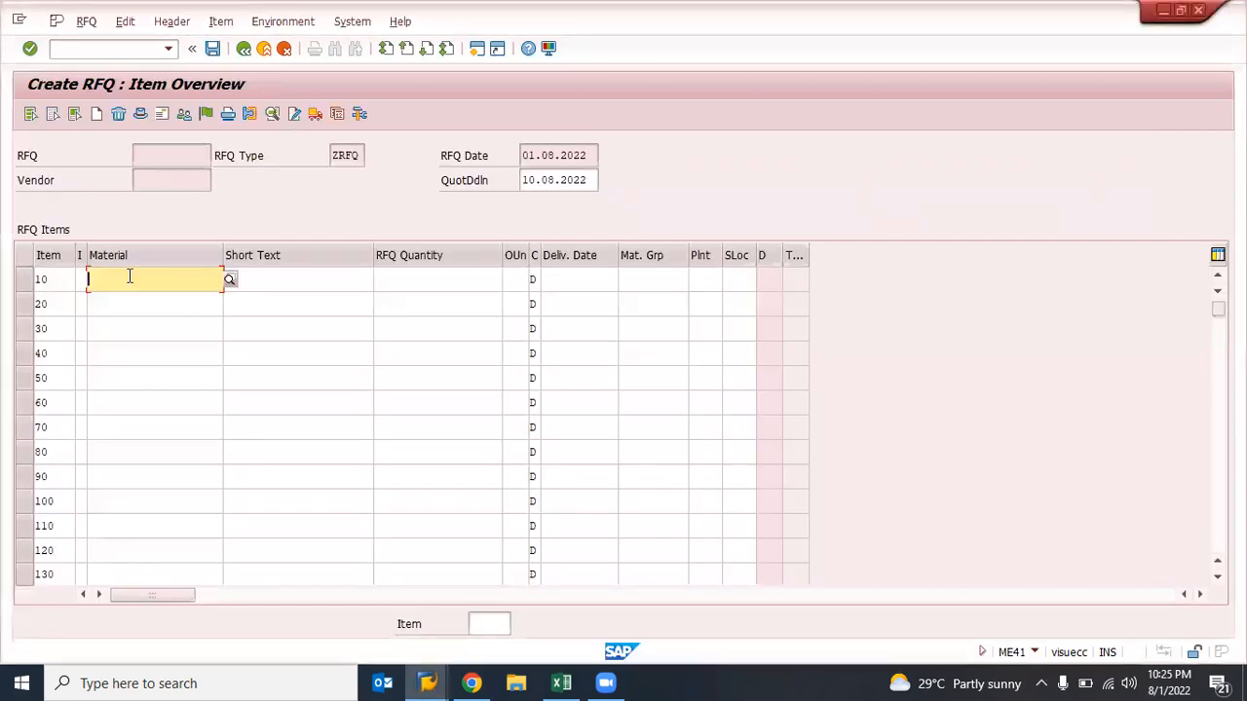
key("alt+Tab")
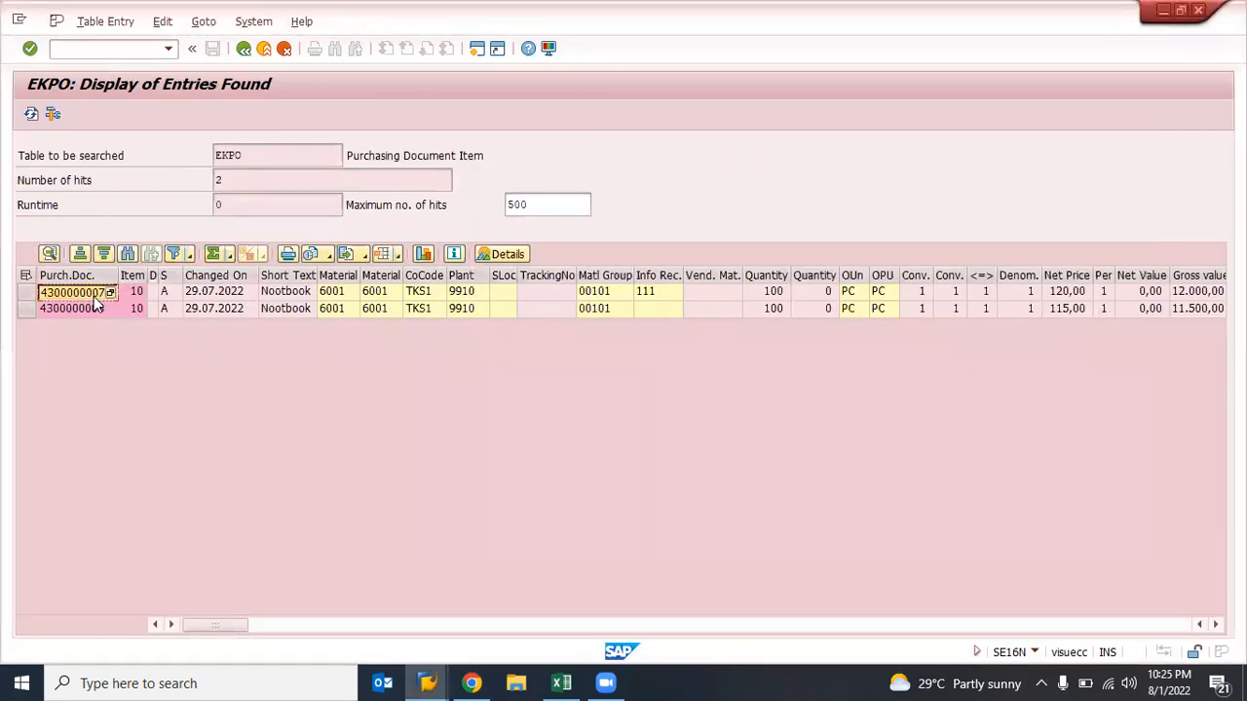
- Open a new SAP session and start transaction ME43 to display an RFQ
left_click(471, 53)
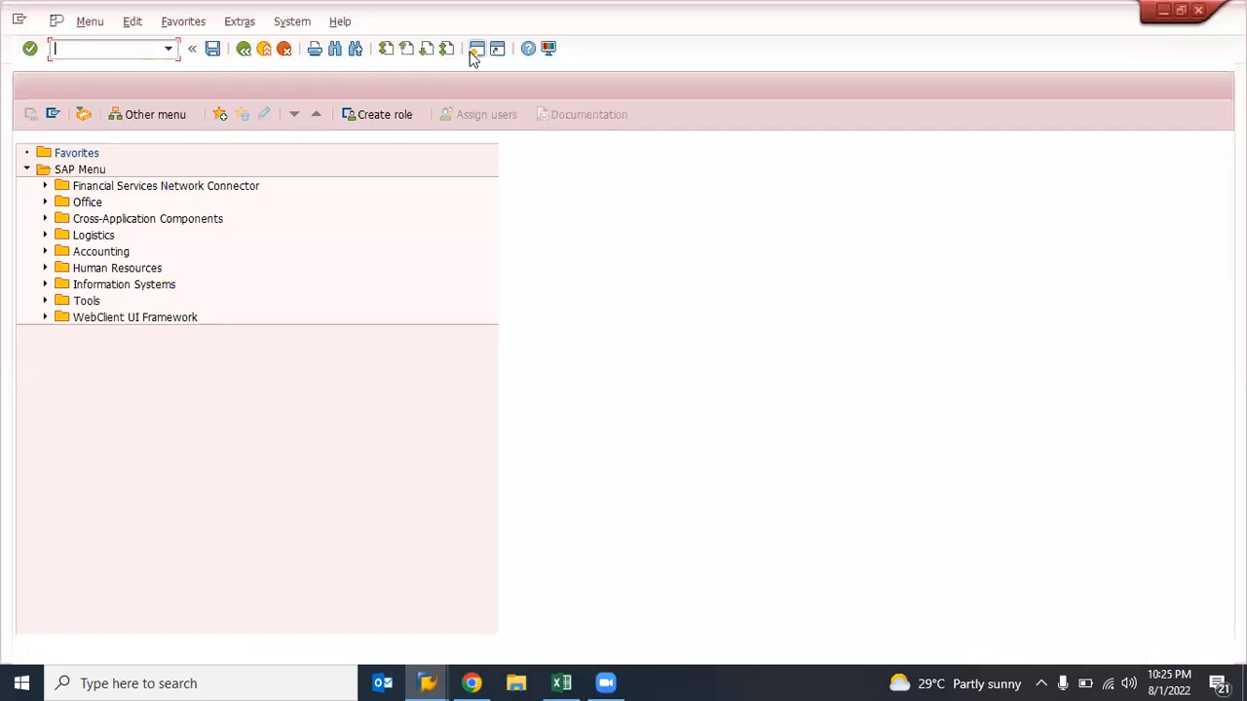
type("me")
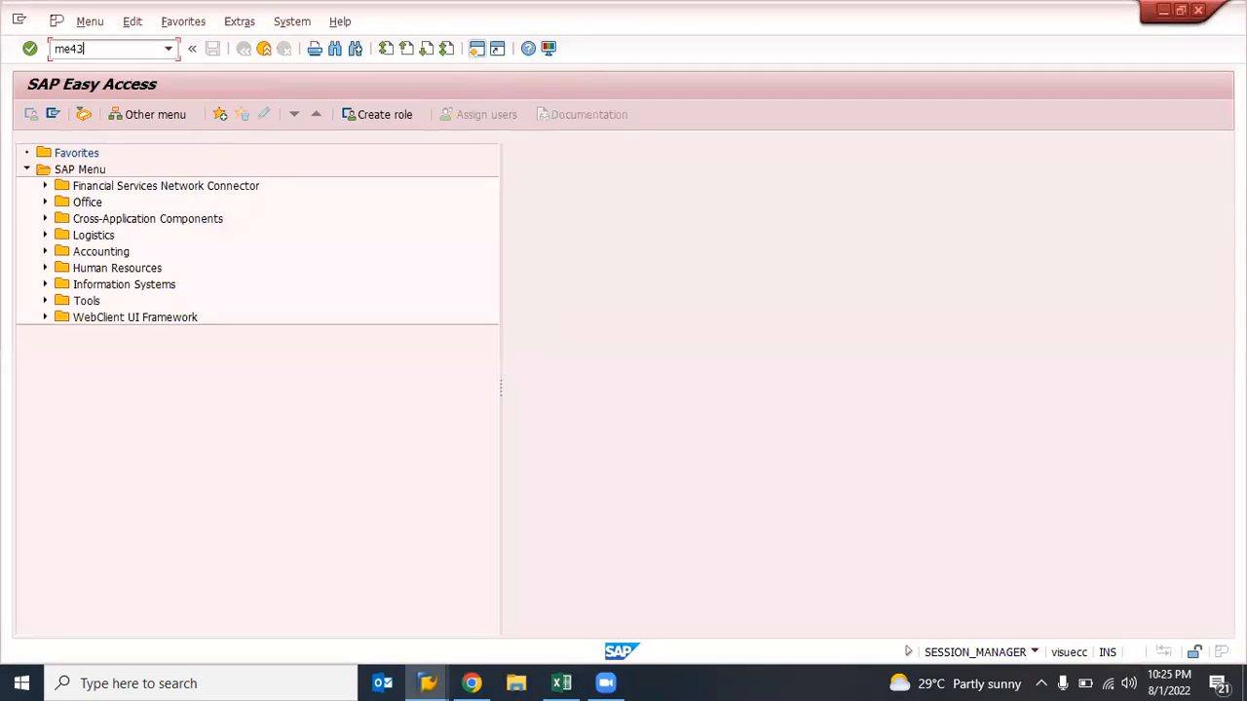
type("43")
key("Return")
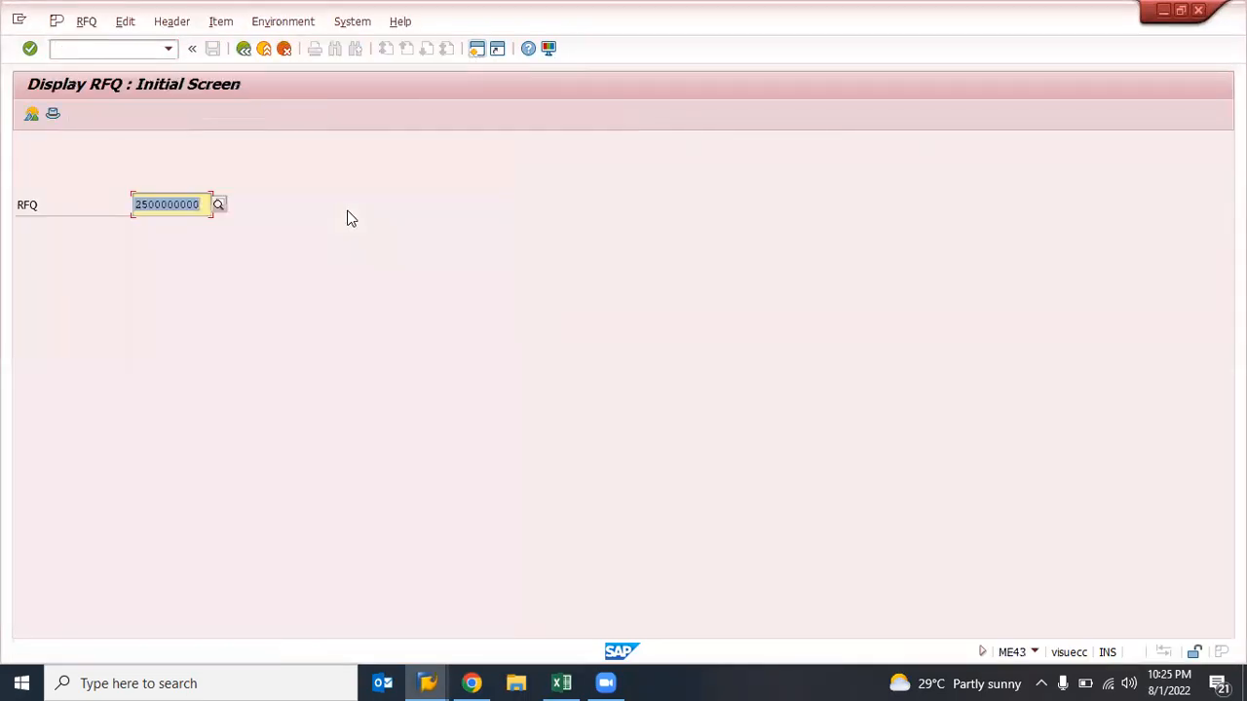
- Replace the proposed RFQ number with the first purchasing document number from the EKPO results and display that RFQ
key("Delete")
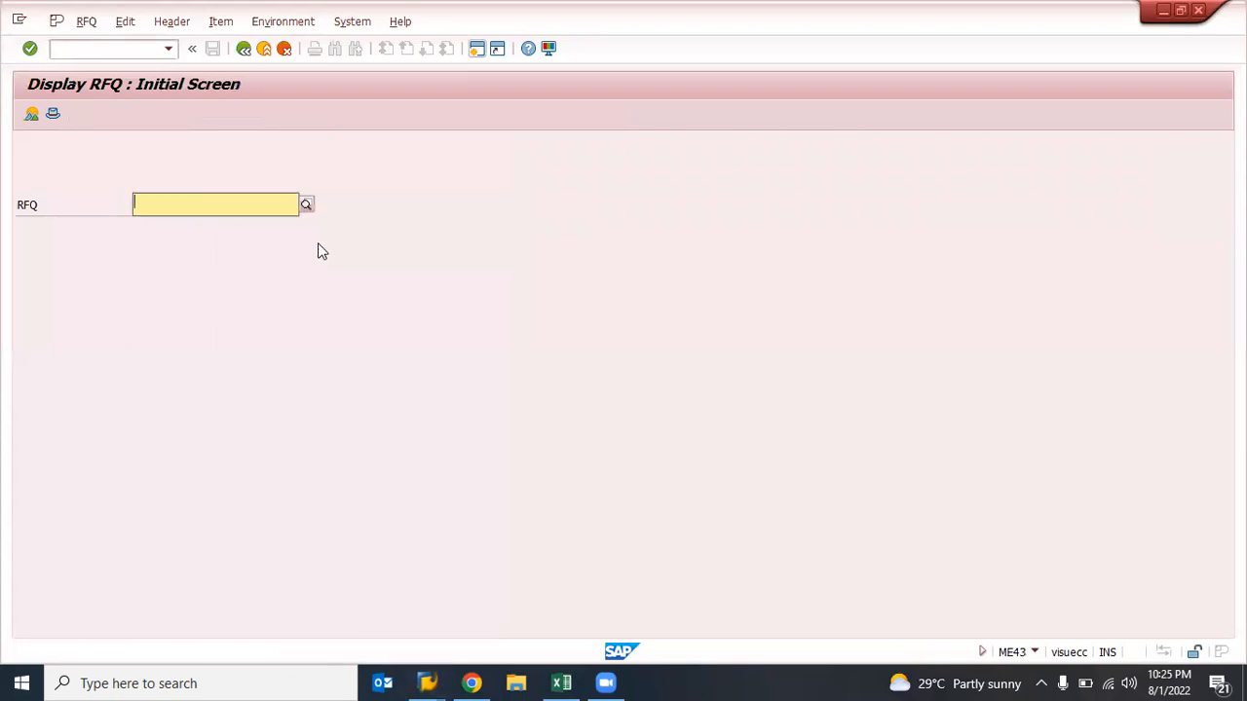
key("alt+Tab")
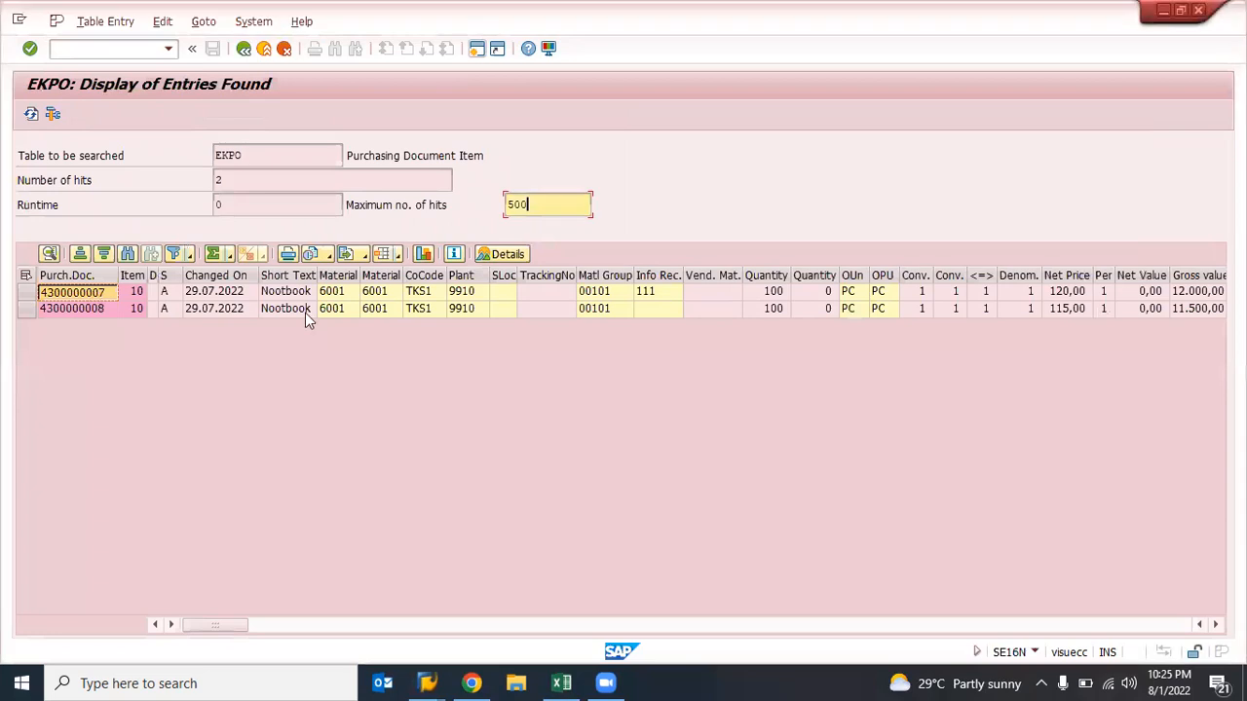
left_click(104, 294)
key("alt+Tab")
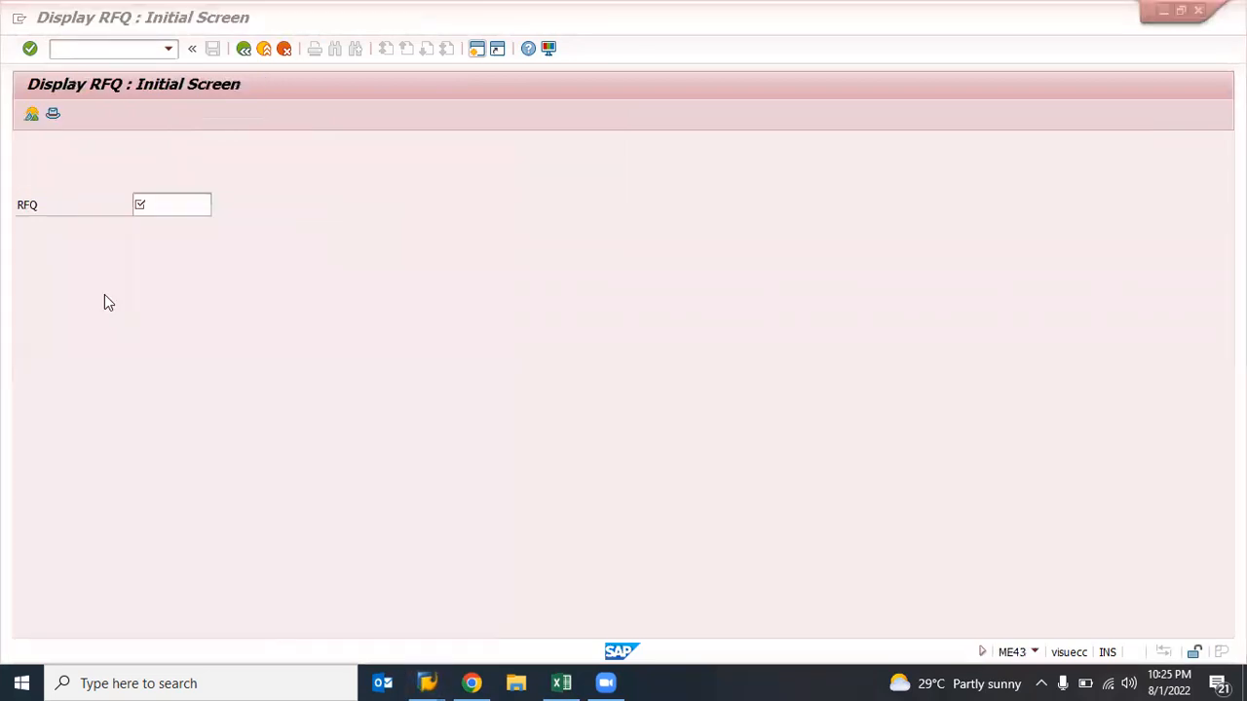
key("ctrl+v")
key("Return")
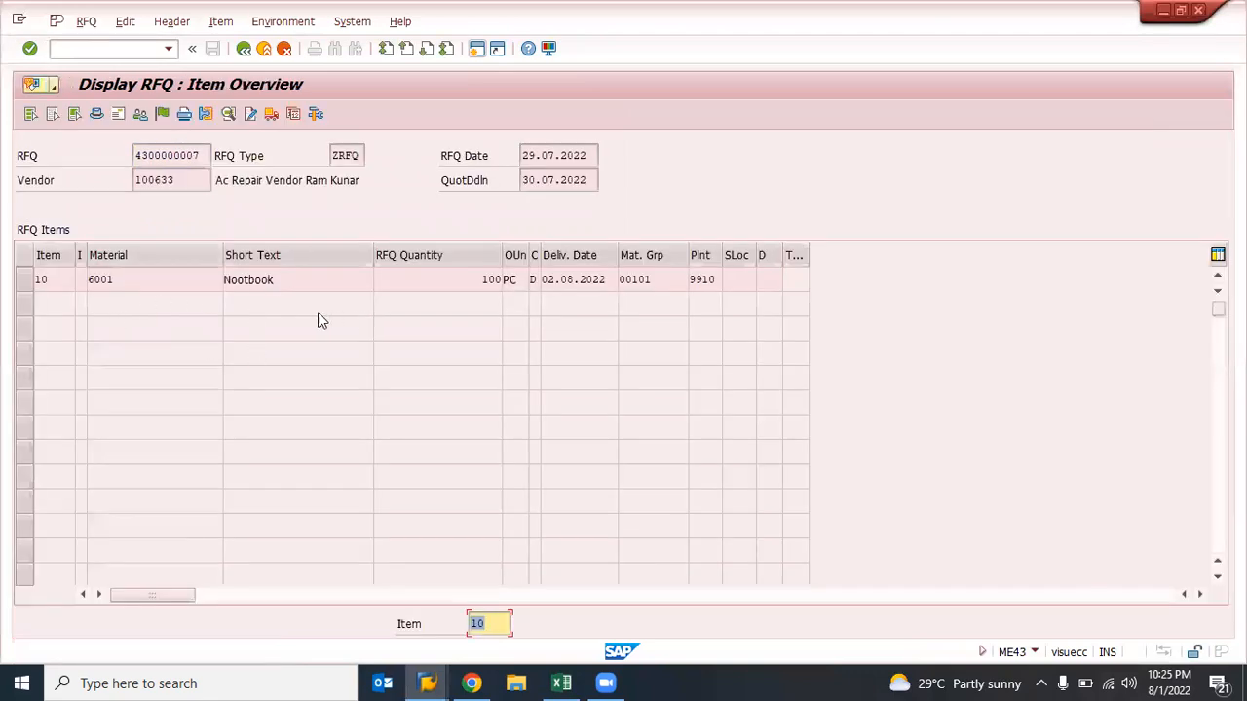
- Check the displayed RFQ's material, switch to the Create RFQ session and enter material 6001 for item 10
left_click(162, 280)
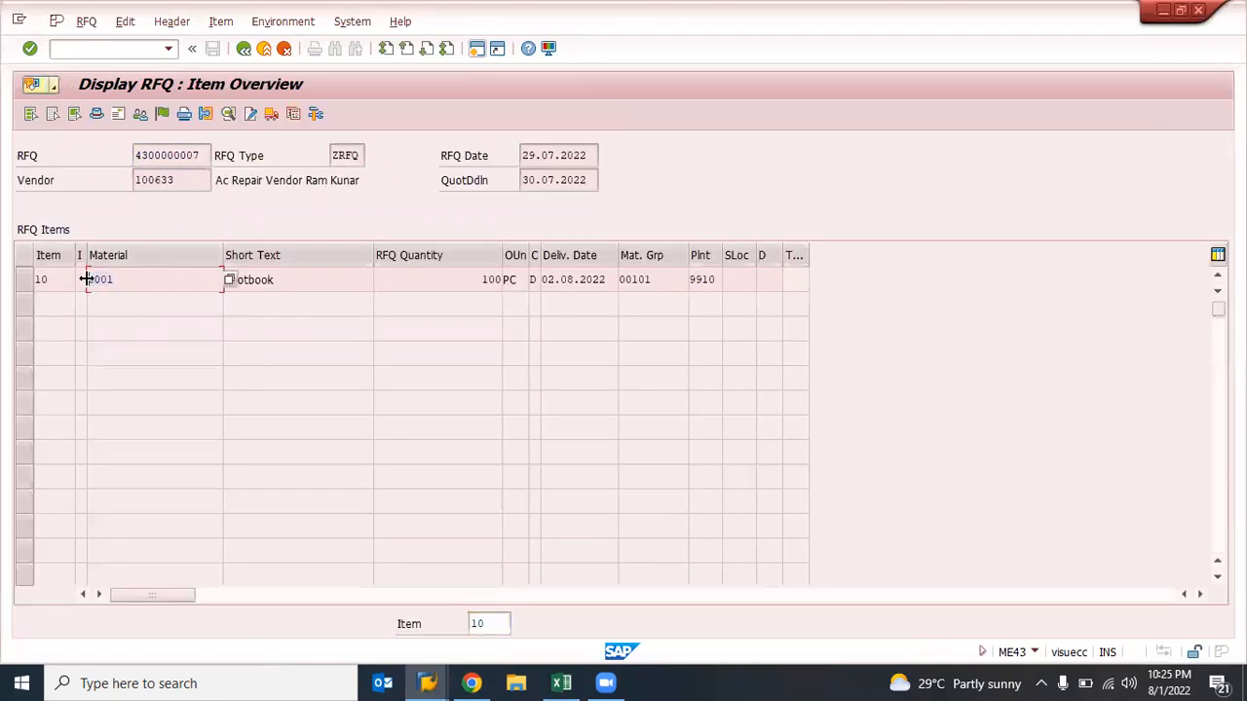
key("alt+Tab")
key("alt+Tab")
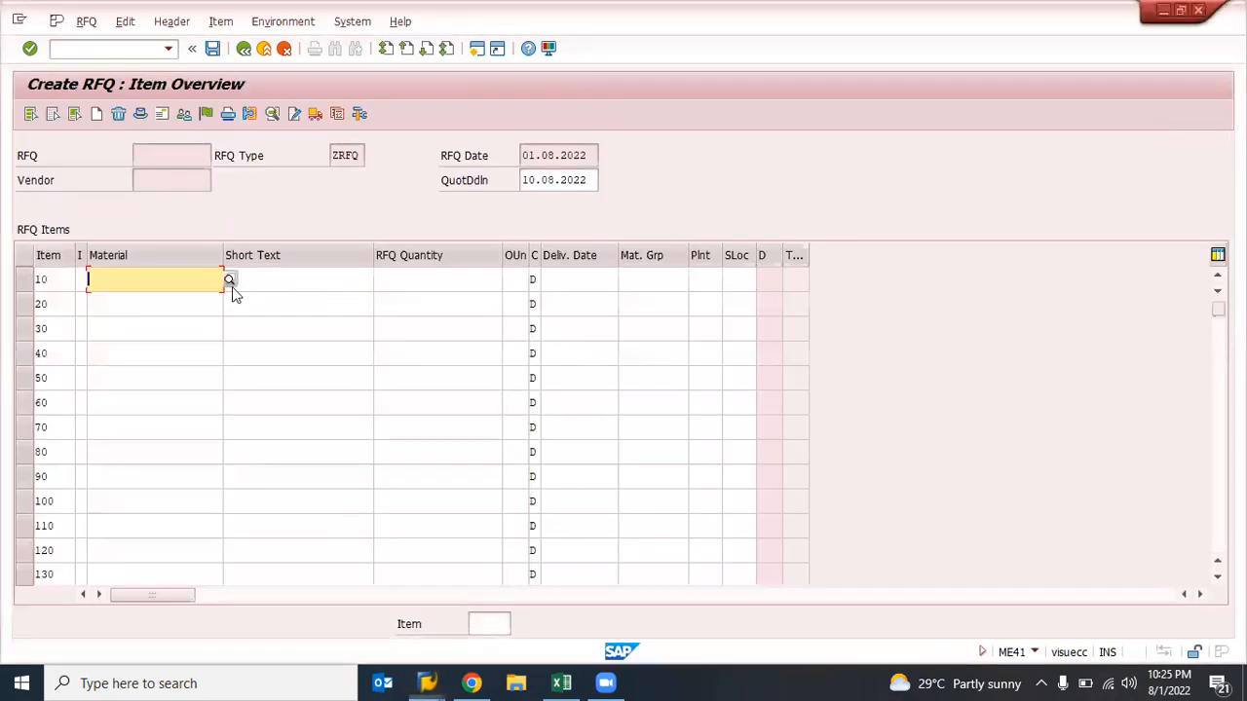
type("6001")
key("Return")
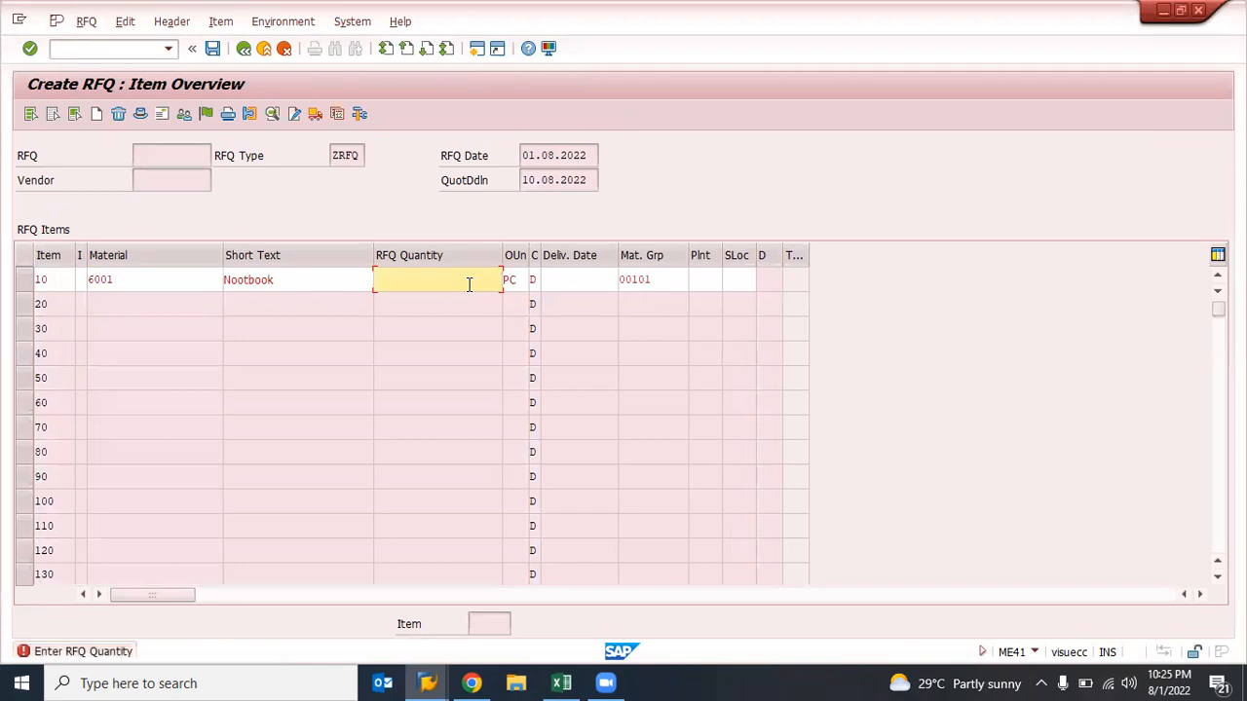
- Set item 10's RFQ quantity to 2000 and its delivery date to 11.08.2022
type("2000")
key("Return")
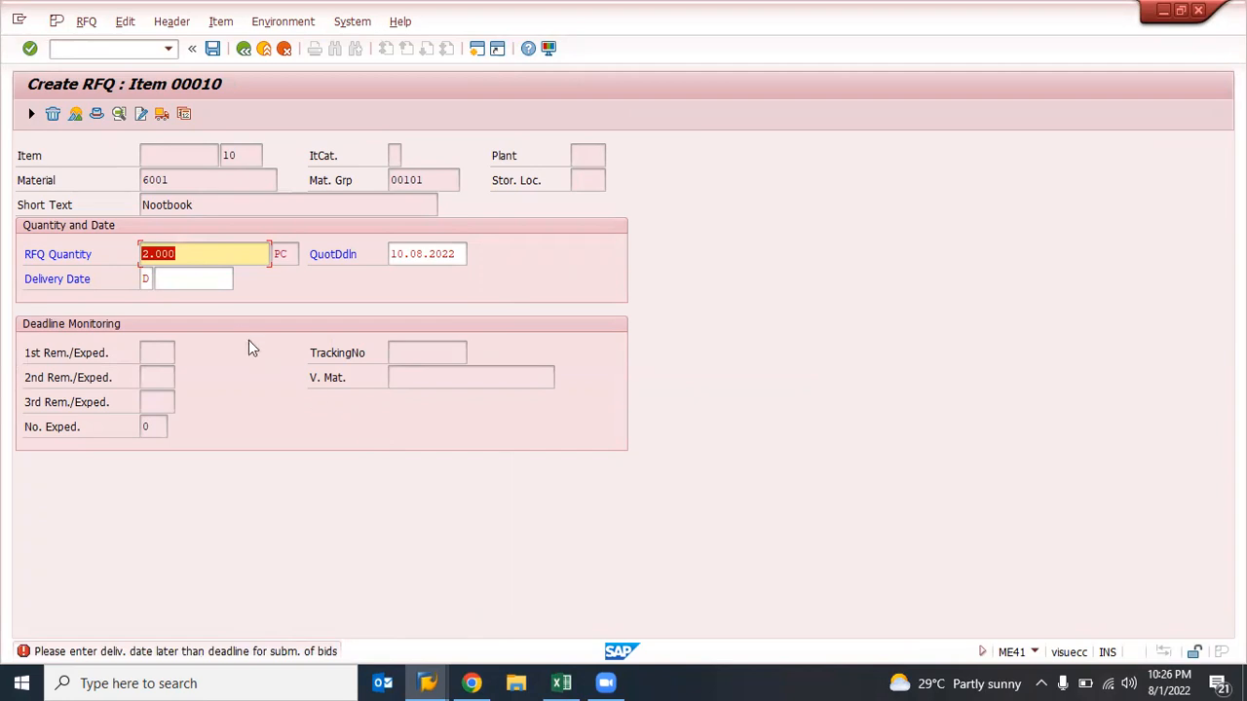
left_click(205, 278)
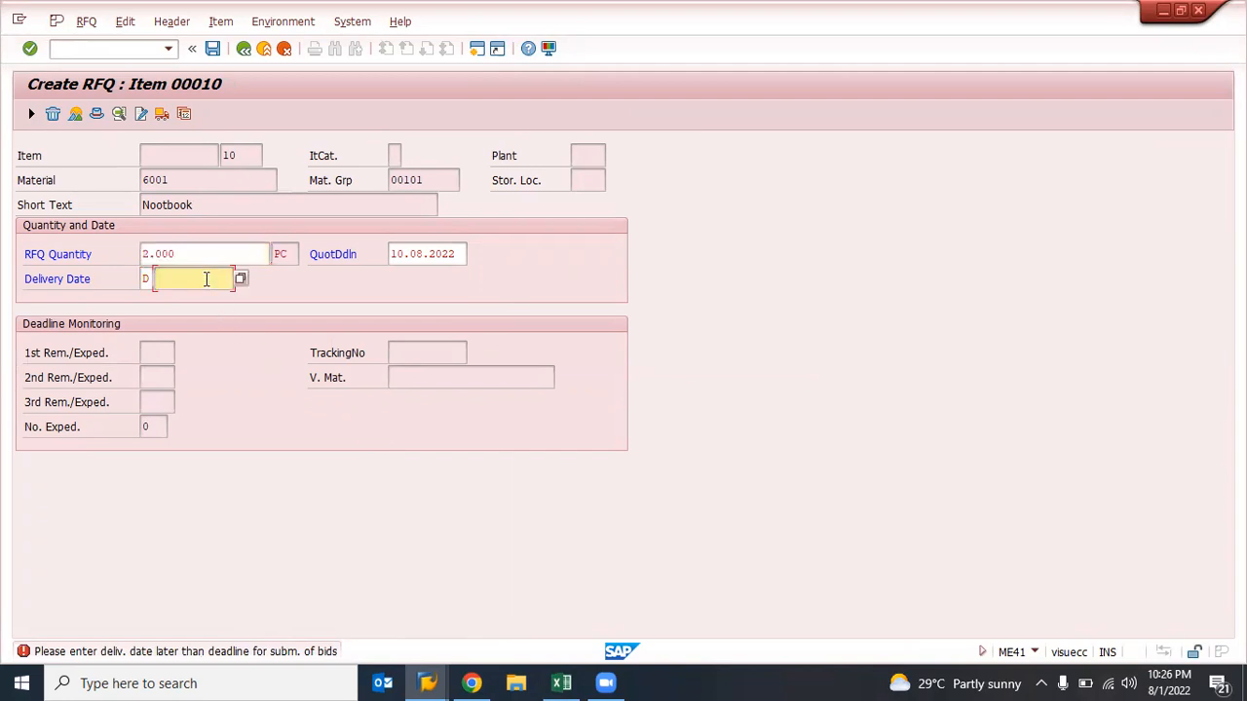
type("11.")
type("08.2022")
key("Return")
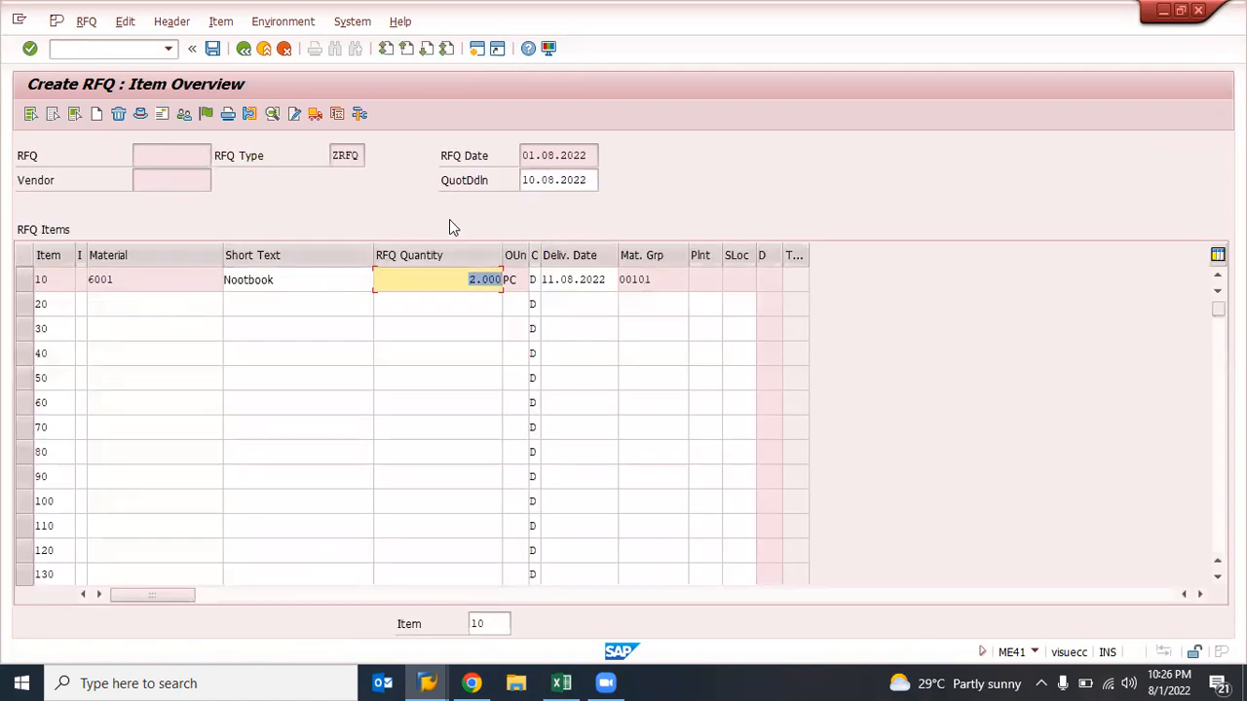
- Review the RFQ's header data, including the collective number field, and its header texts, and return to the item overview
left_click(140, 115)
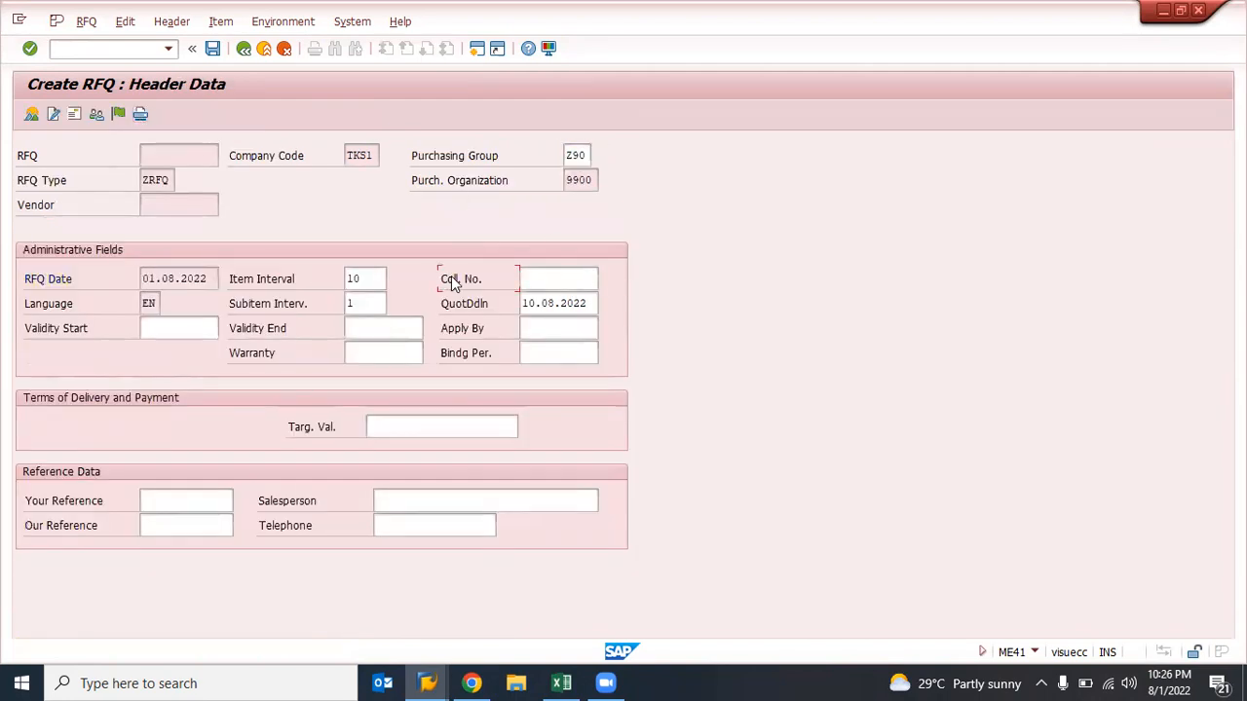
left_click(539, 278)
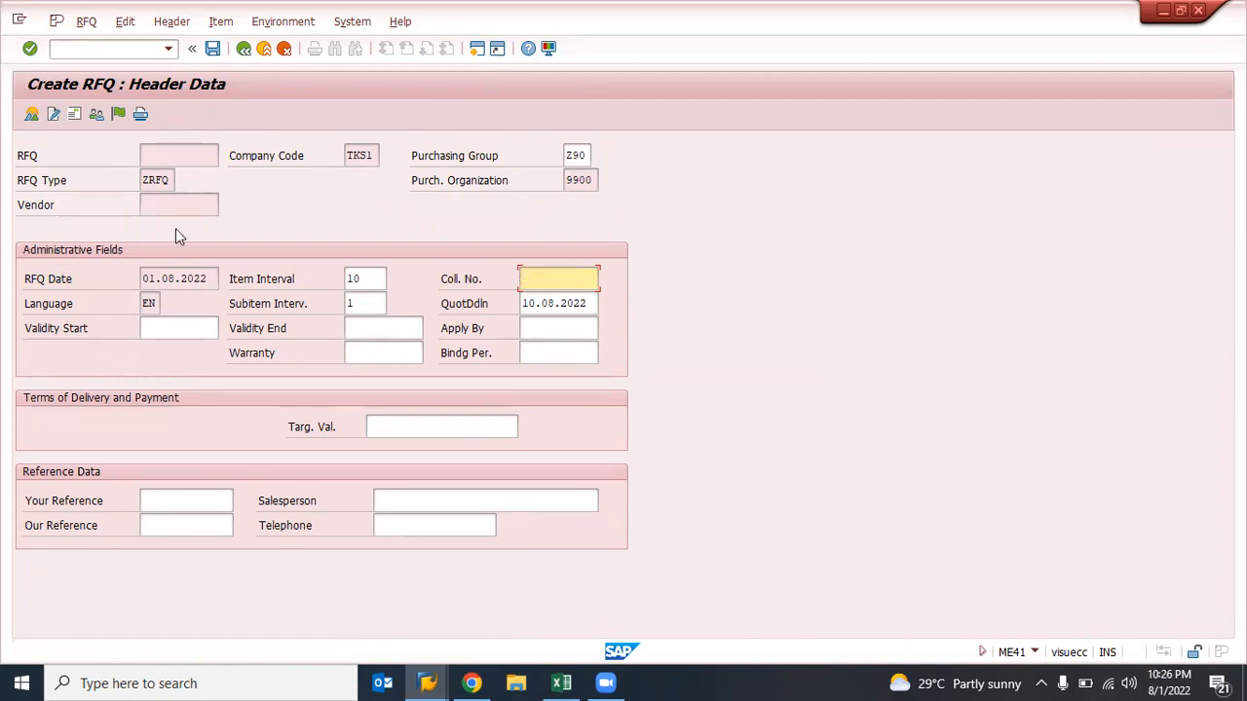
left_click(53, 117)
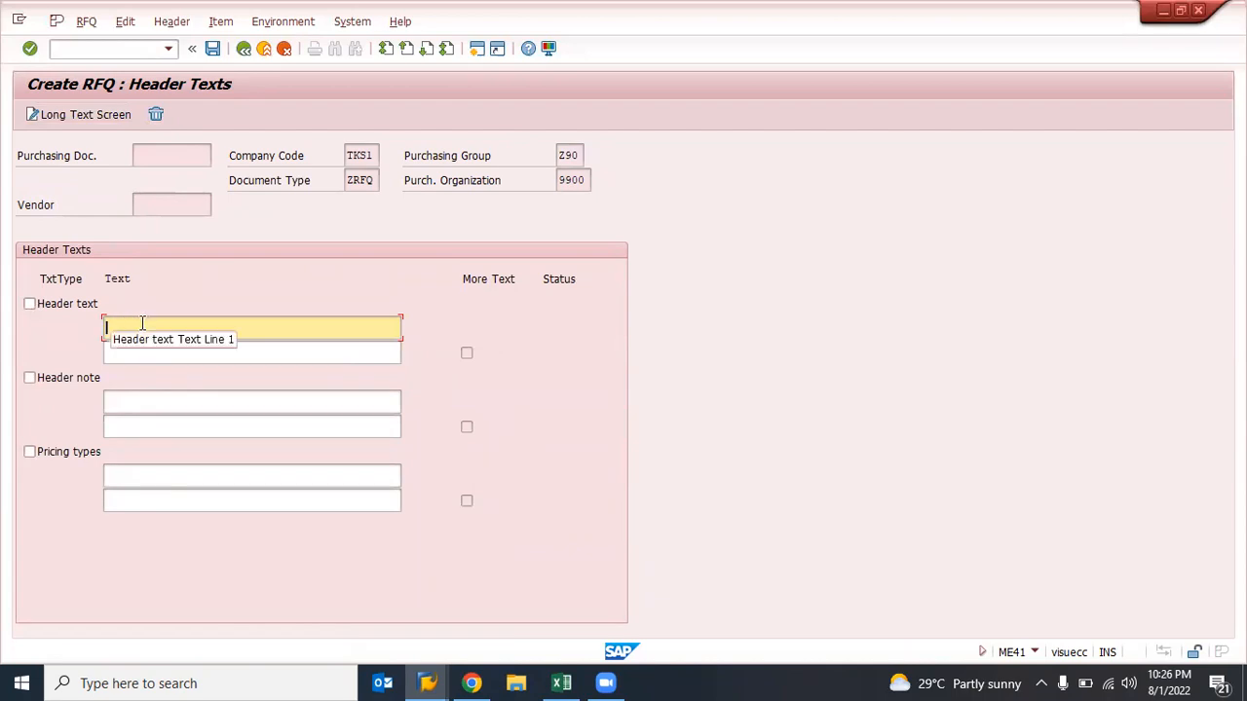
left_click(253, 352)
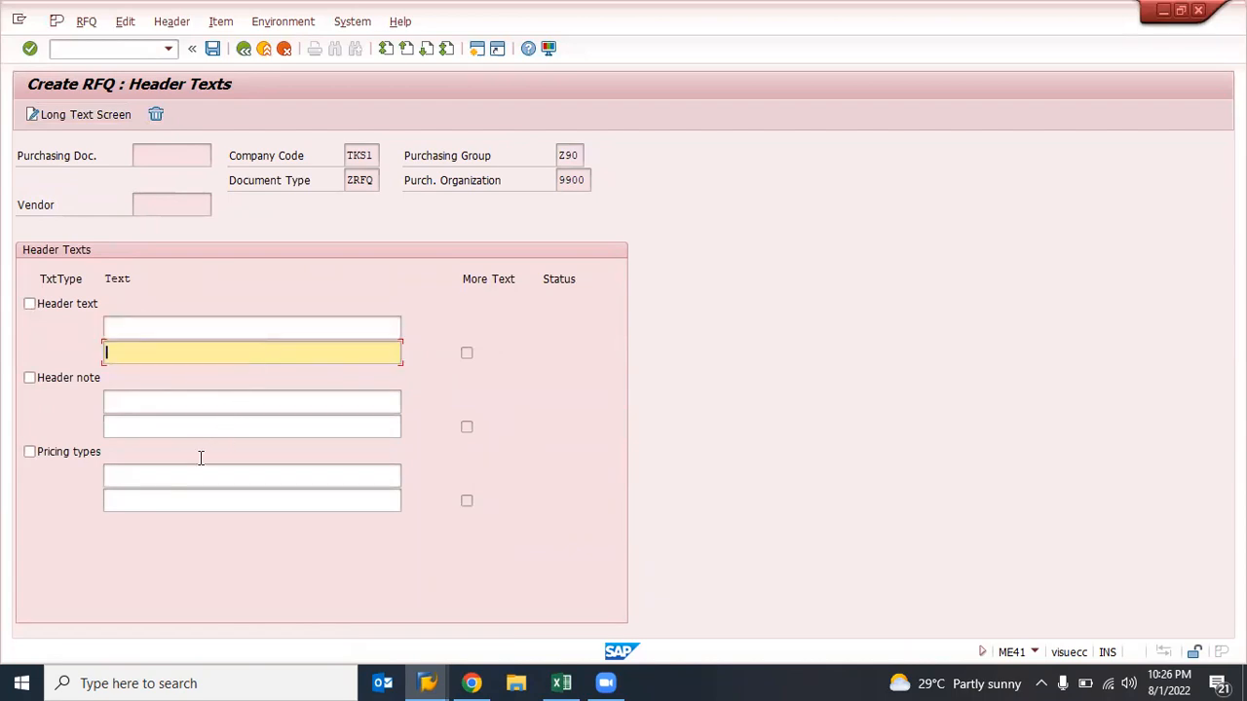
left_click(245, 50)
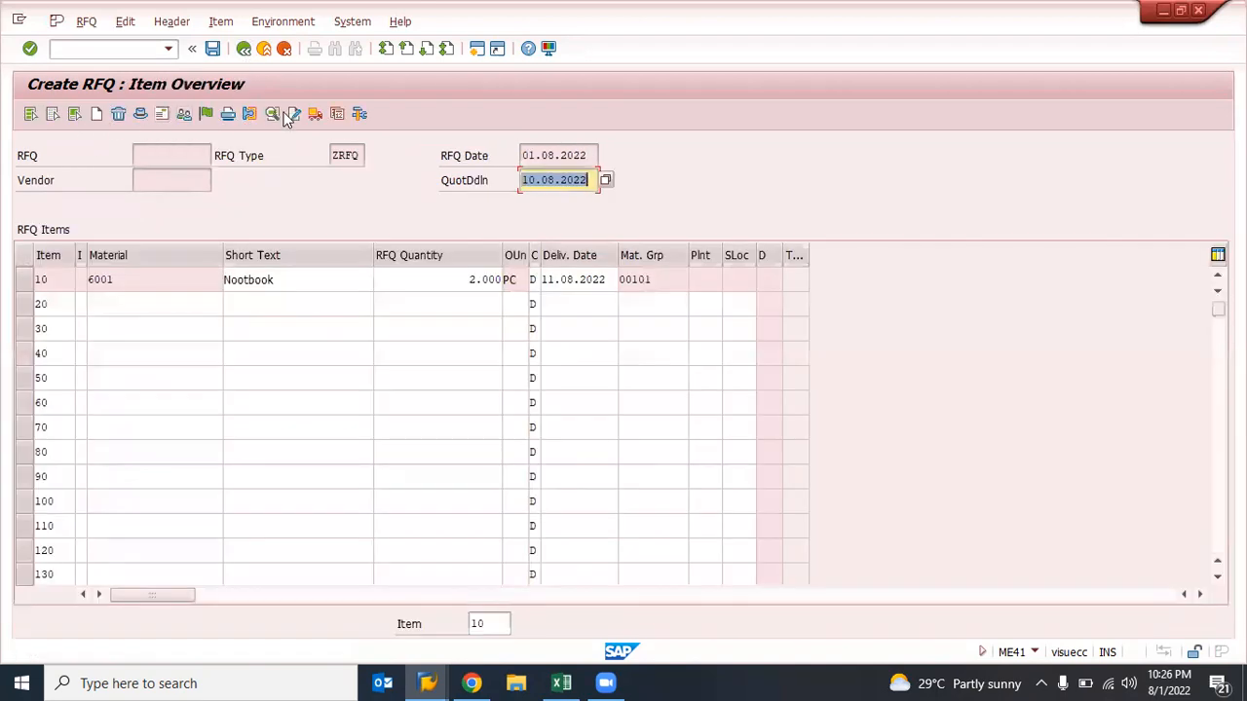
- Assign the AC repair vendor's number in the RFQ's vendor address and save the RFQ without an output message
left_click(163, 114)
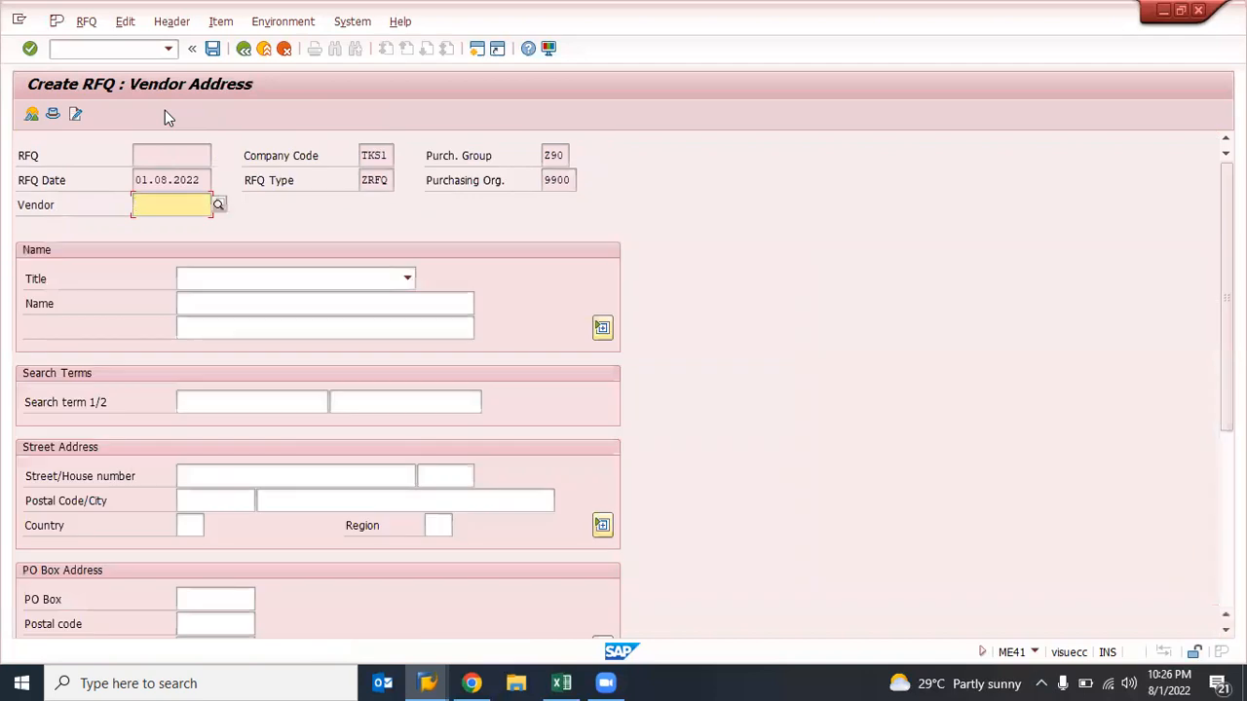
left_click(173, 210)
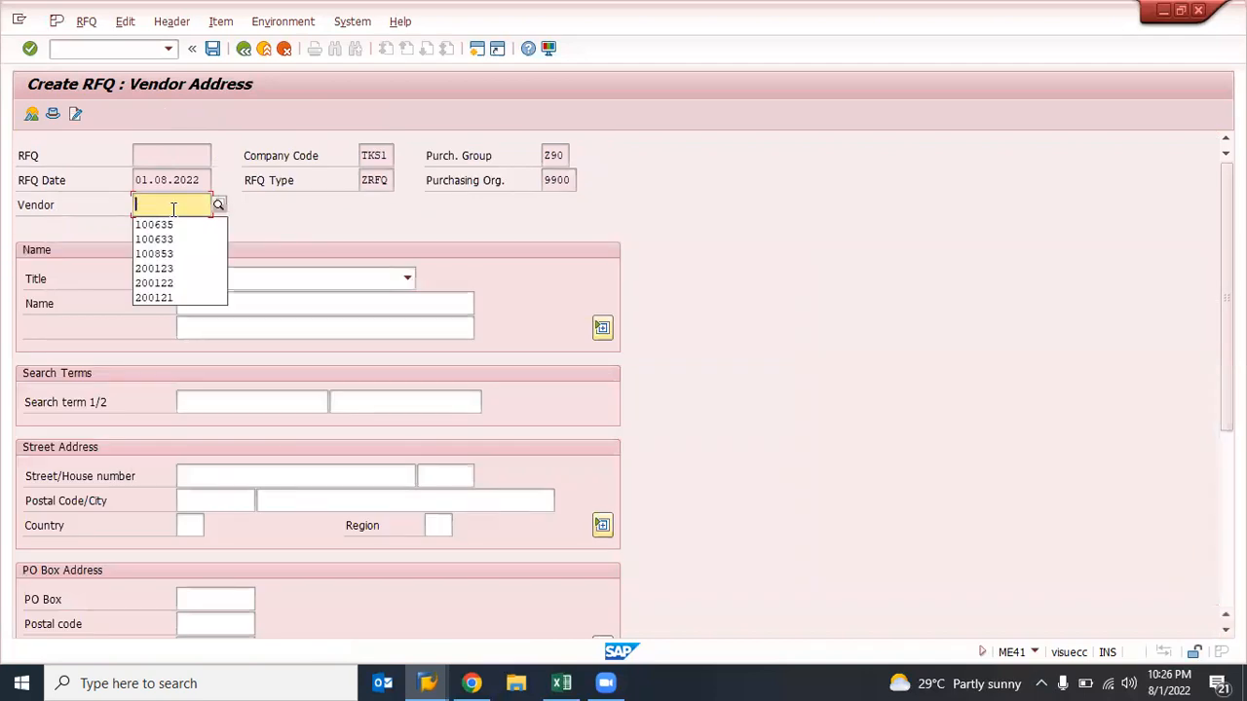
key("Down")
key("Down")
key("Return")
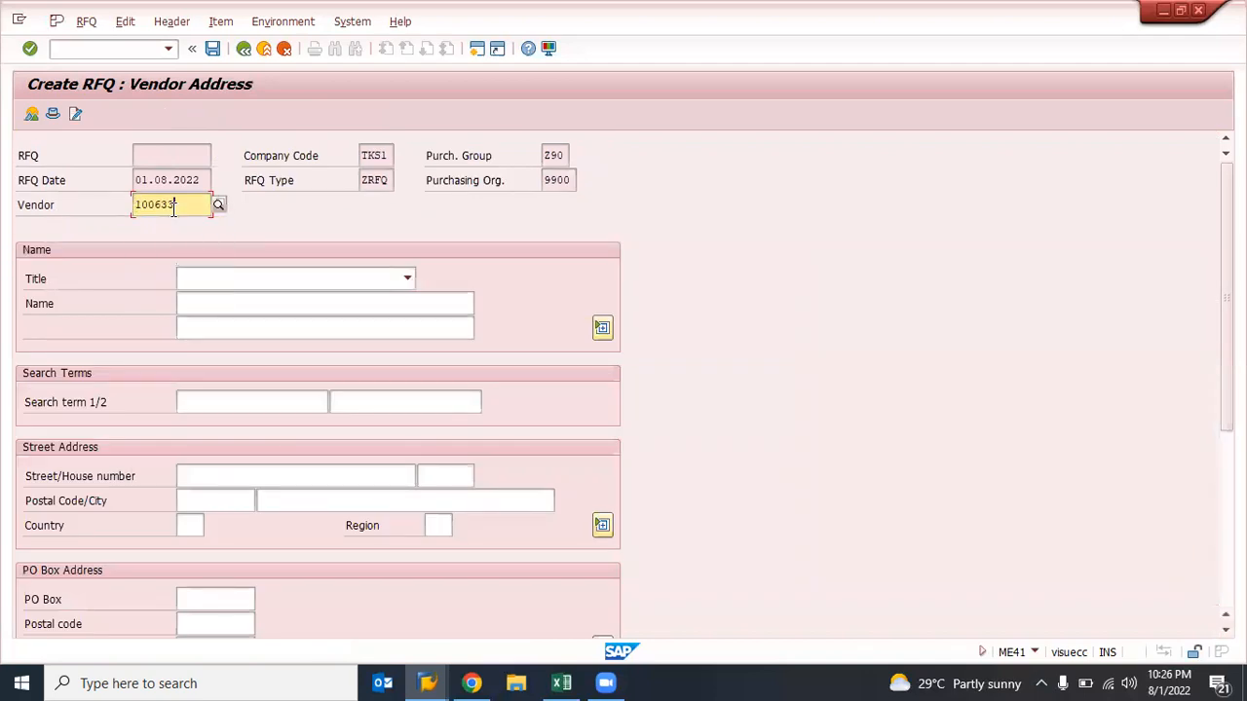
key("Return")
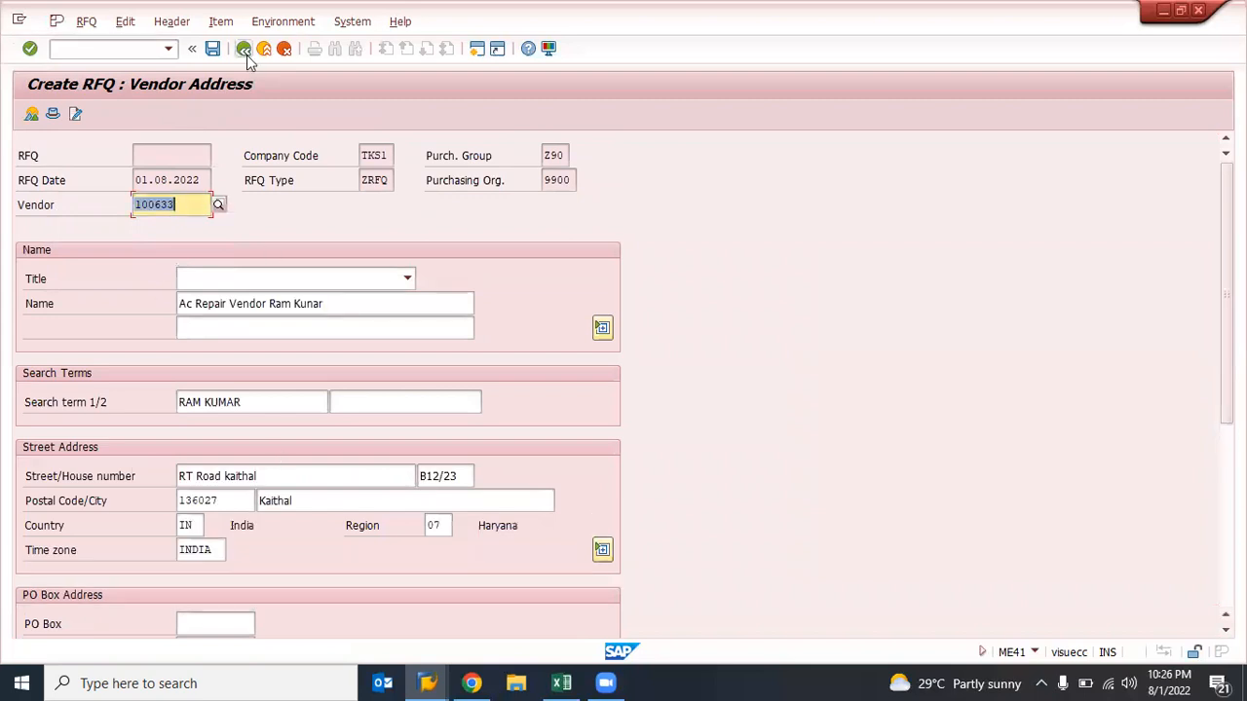
left_click(212, 49)
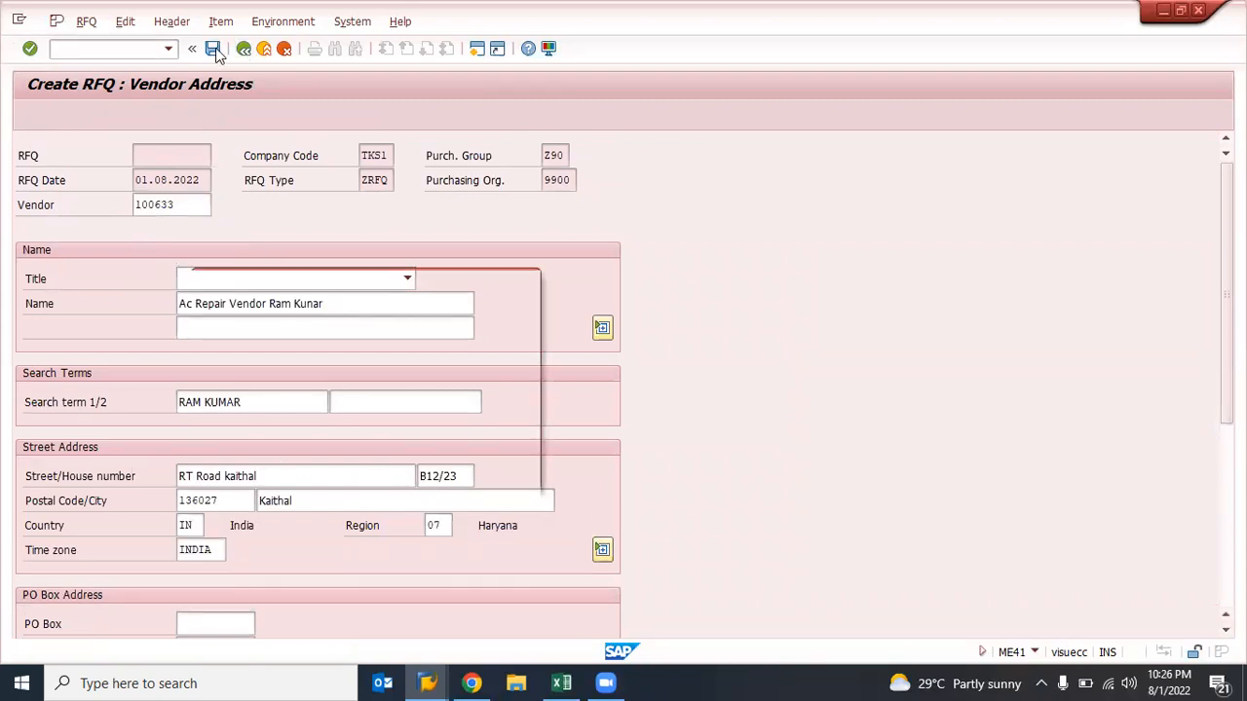
left_click(280, 465)
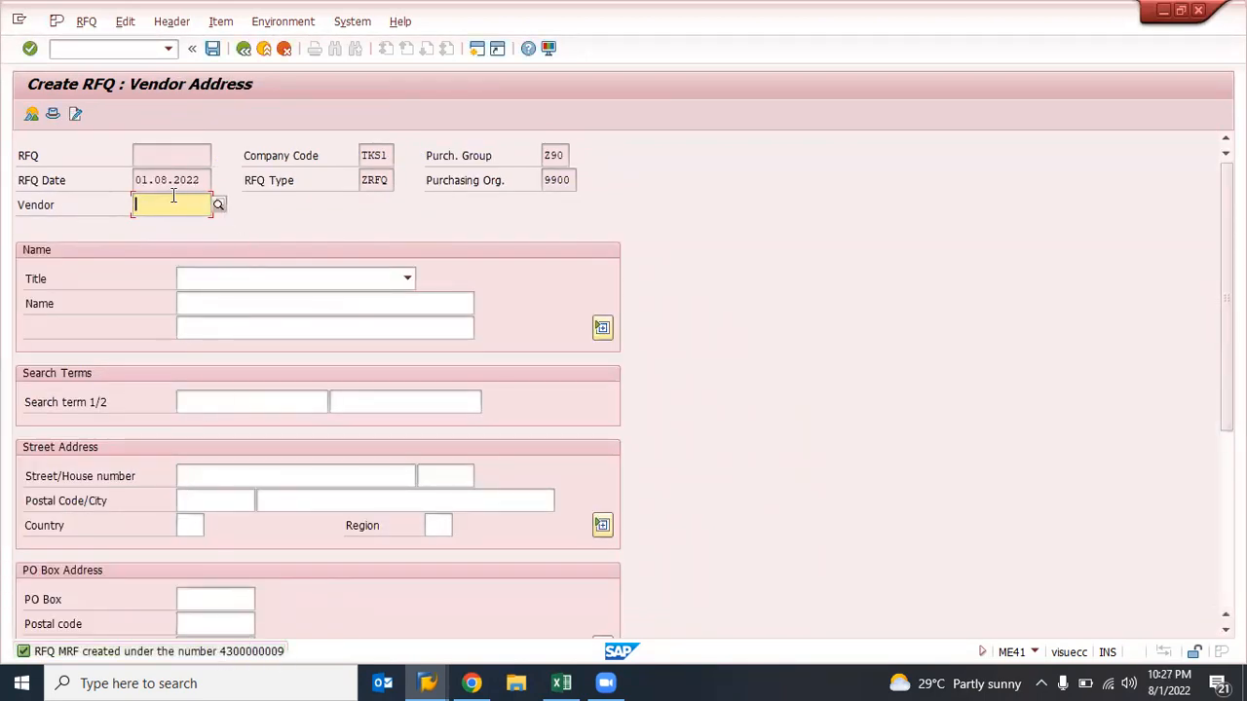
- Enter the number of the vendor named Test Vendor and save a second RFQ without an output message
type("100633")
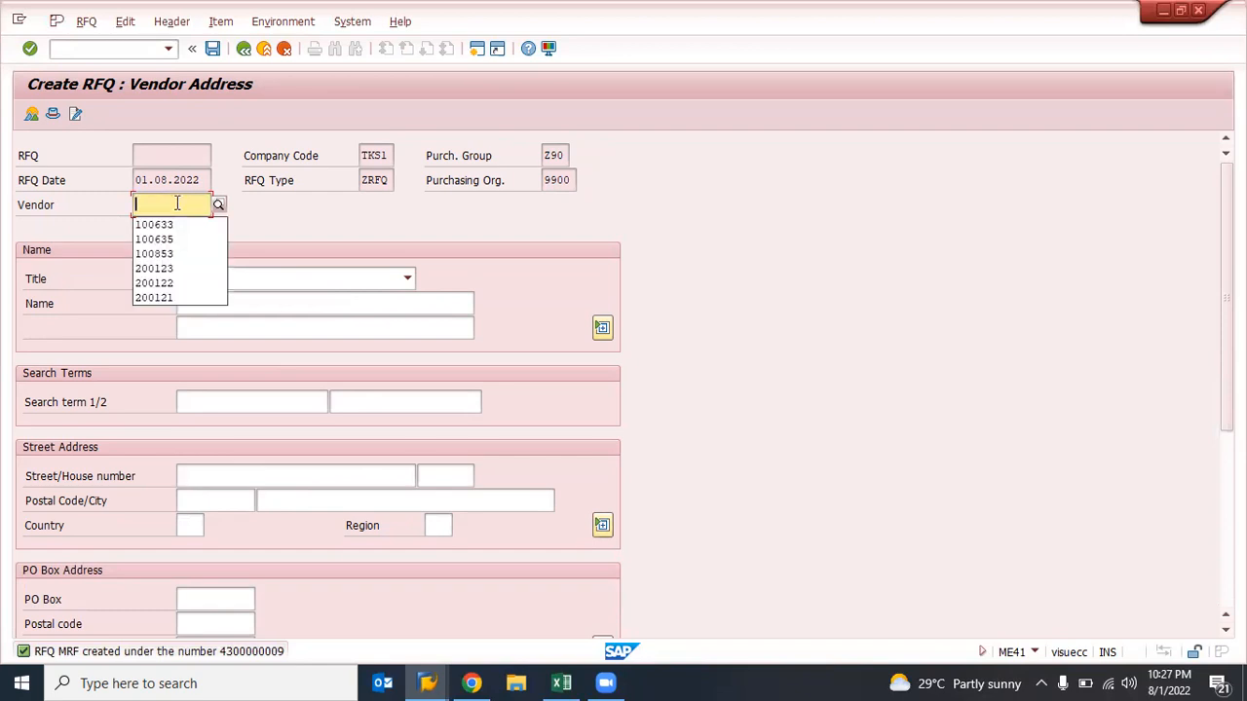
key("BackSpace")
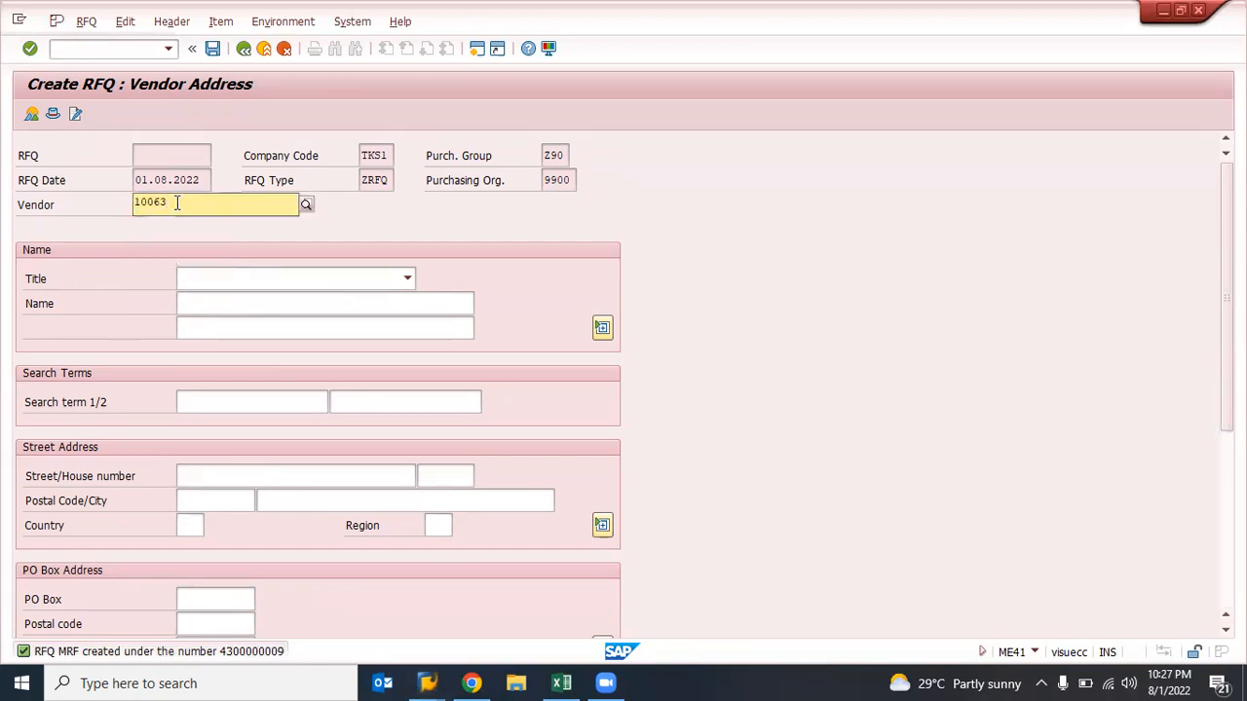
type("5")
key("Return")
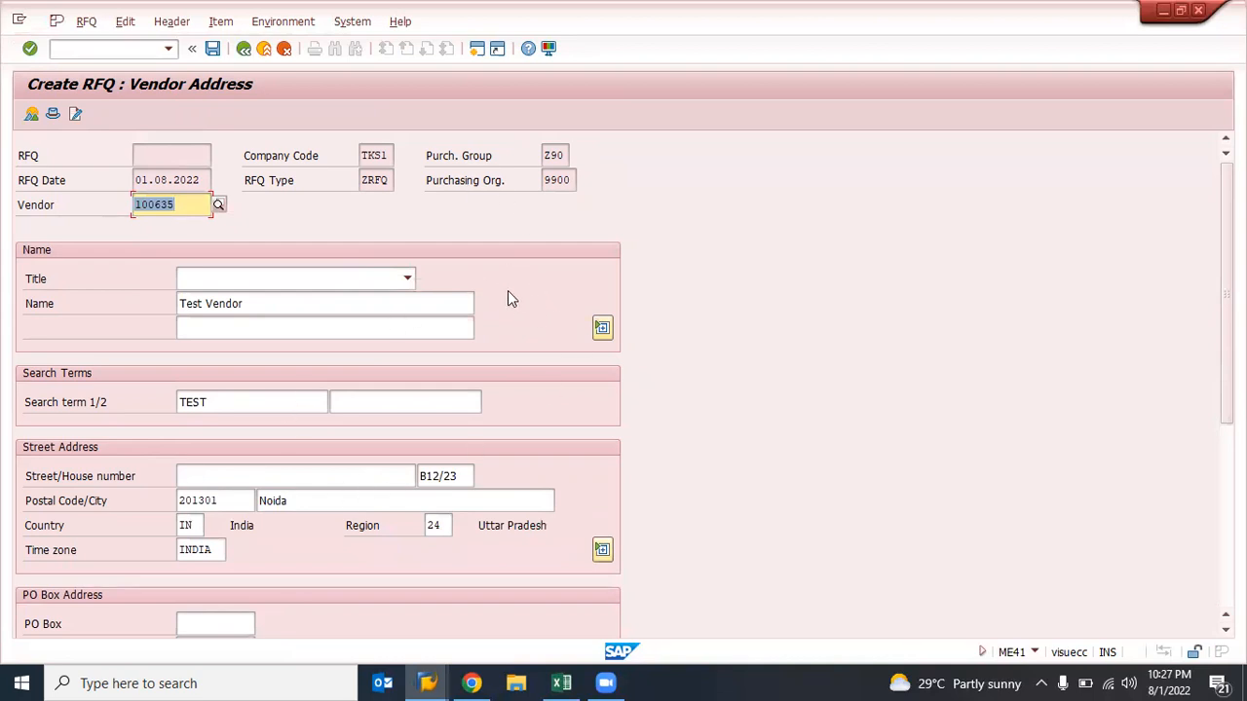
key("ctrl+s")
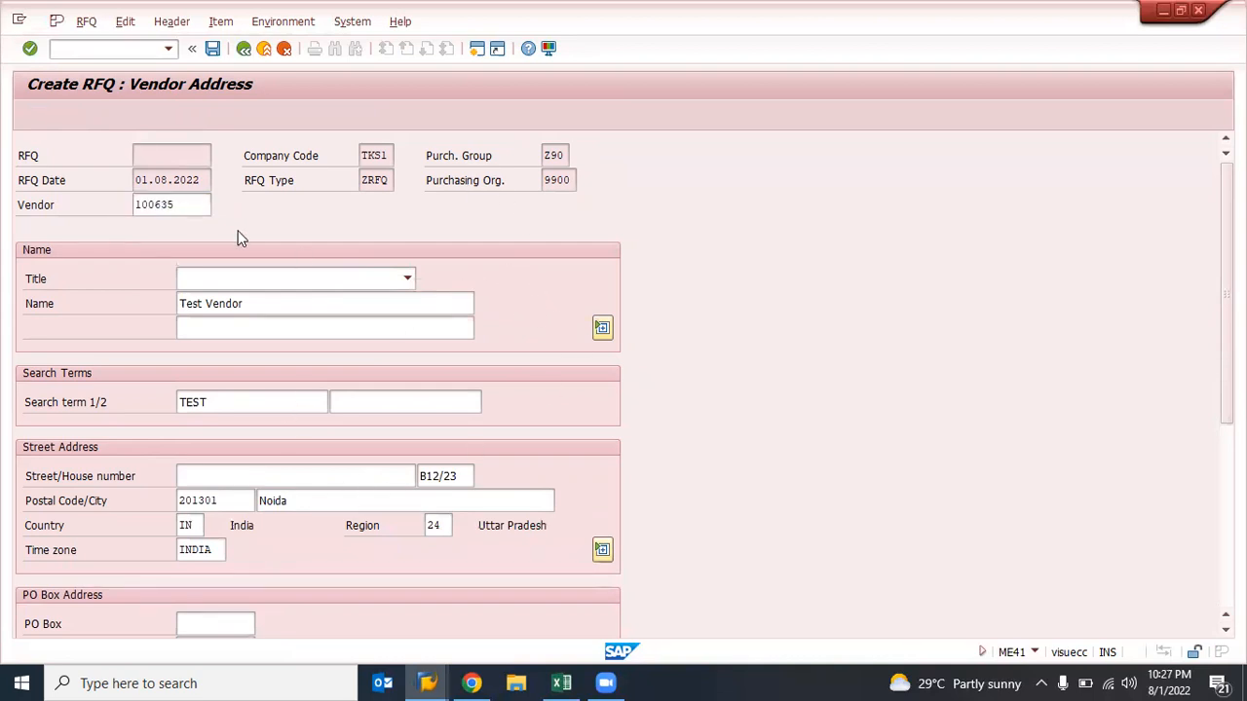
left_click(251, 469)
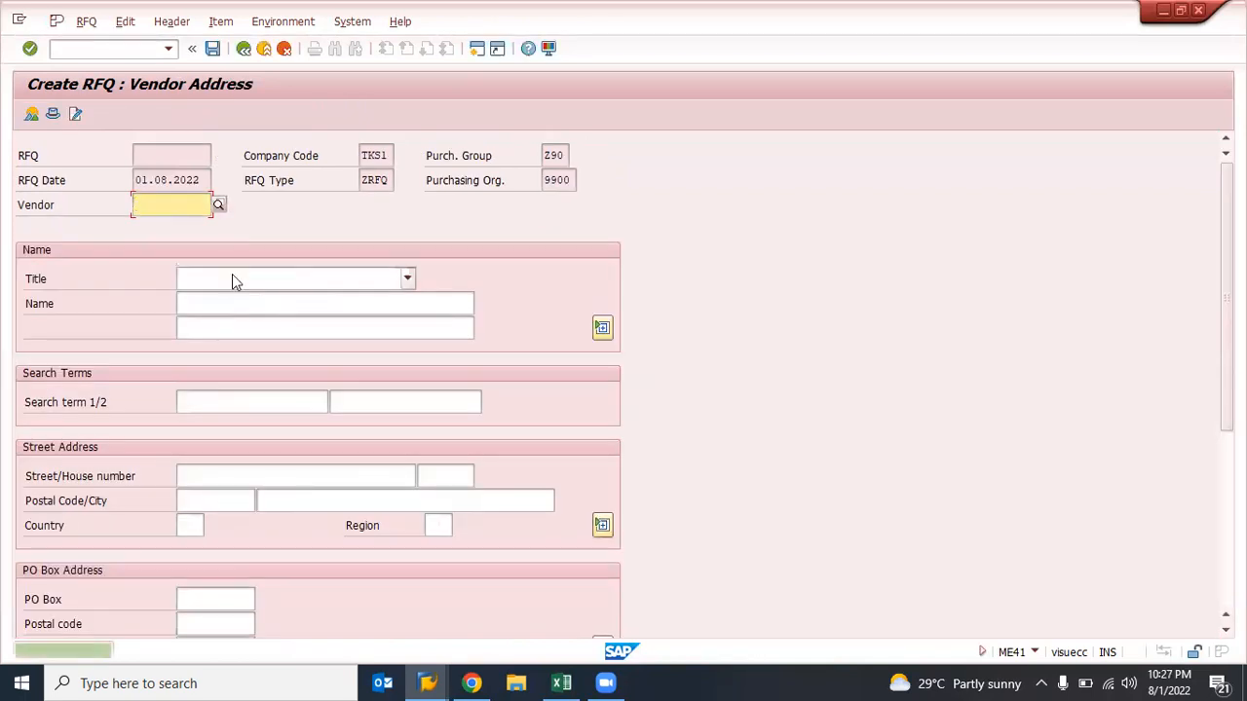
- Try the third previously used vendor number as the vendor for the next RFQ
left_click(185, 211)
key("Down")
key("Down")
key("Down")
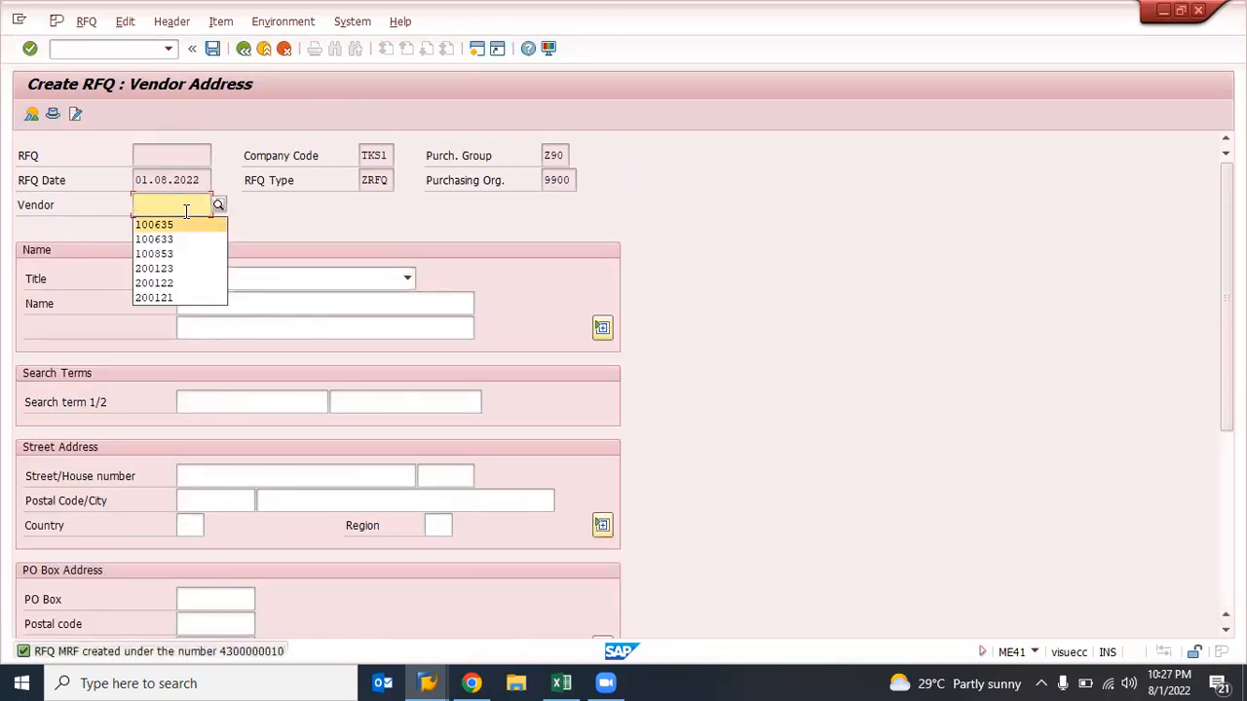
key("Return")
key("Return")
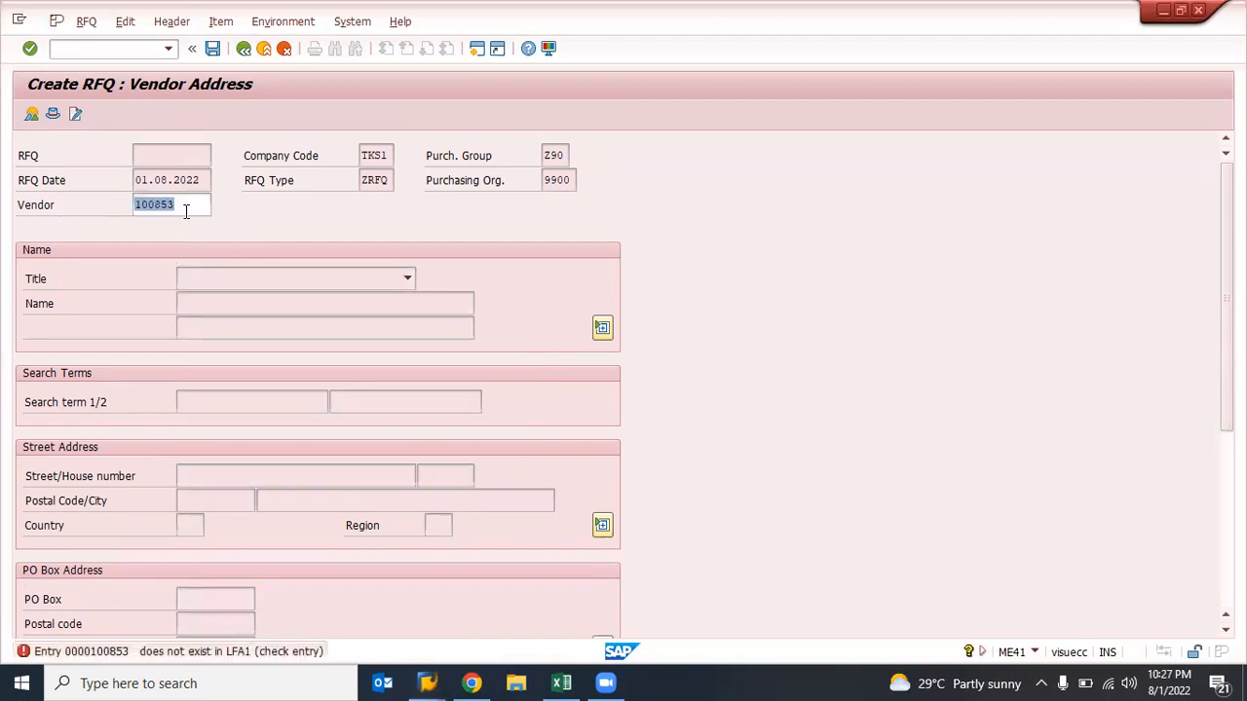
- Clear the rejected vendor and try the fourth previously used vendor number instead
key("BackSpace")
key("Down")
key("Down")
key("Down")
key("Down")
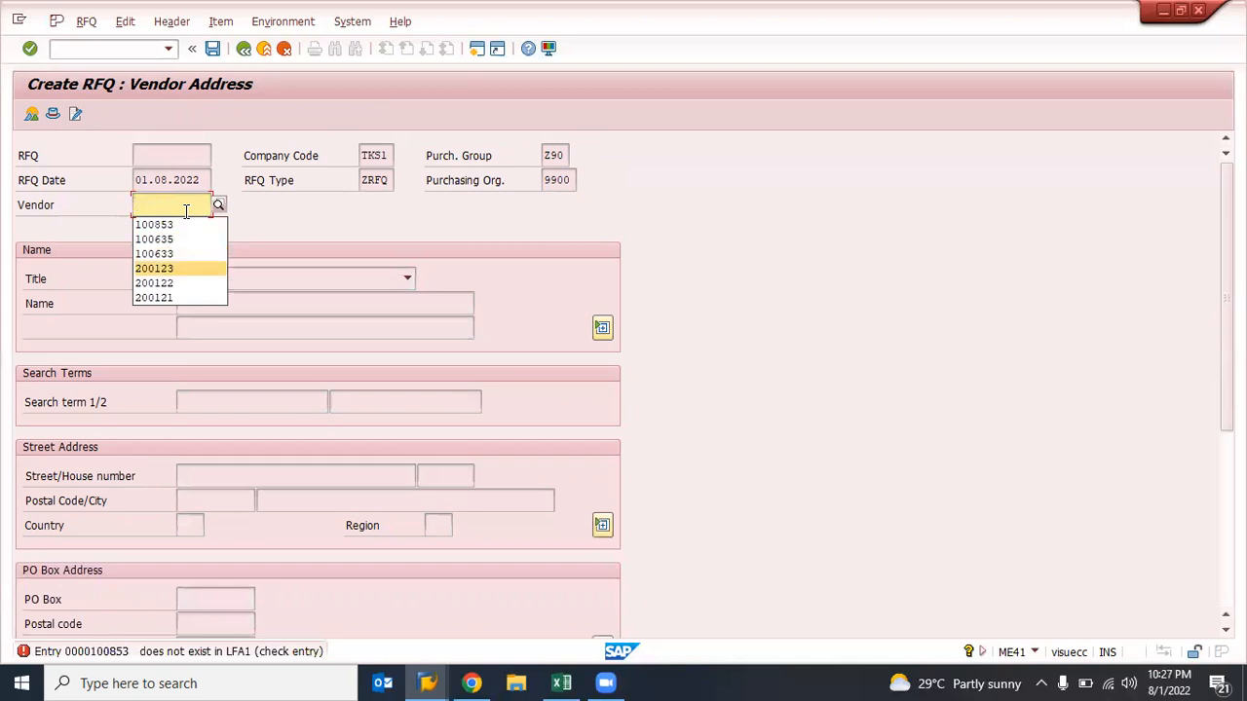
key("Return")
key("Return")
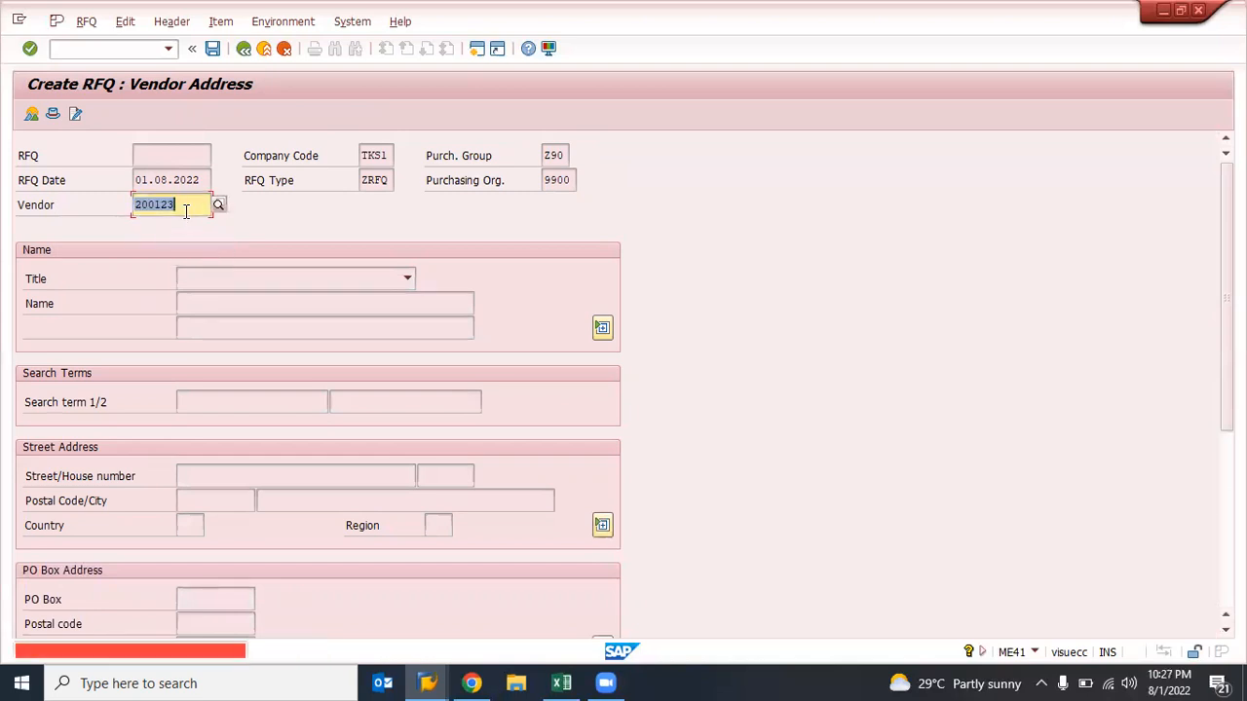
- Switch to the EKPO session, start transaction MKVZ and list the vendors of purchasing organization 9900
key("alt+Tab")
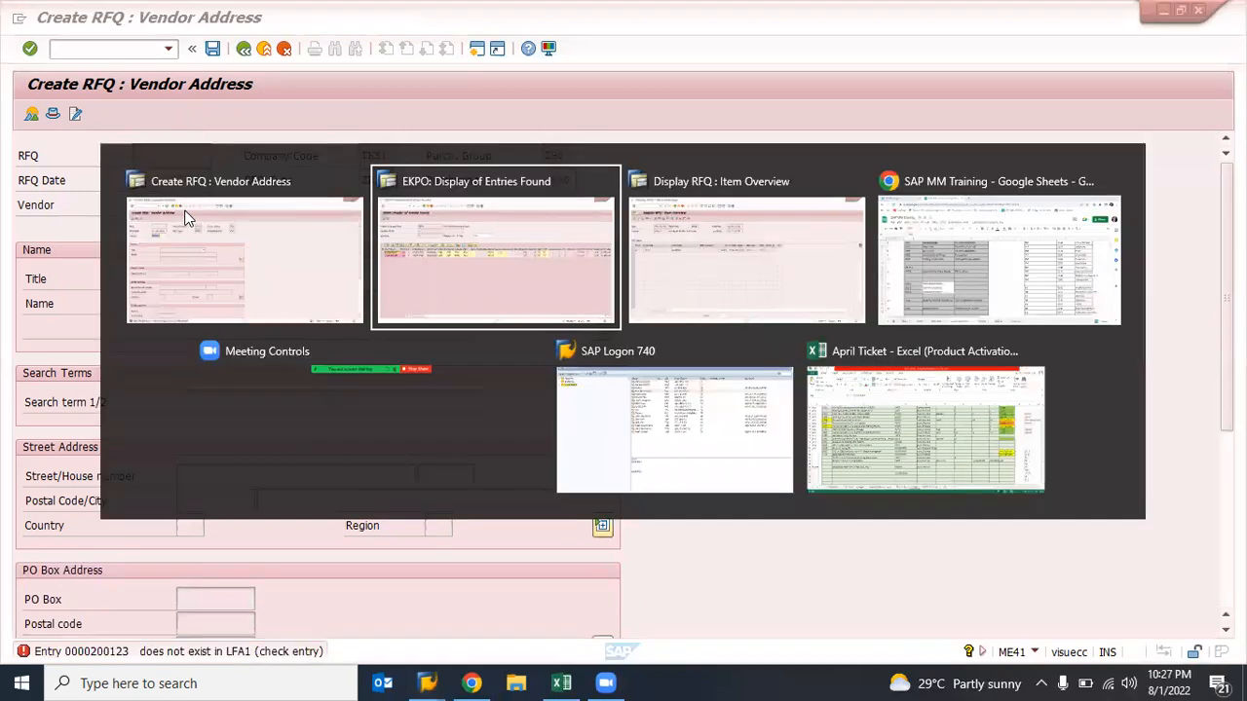
key("F3")
key("F3")
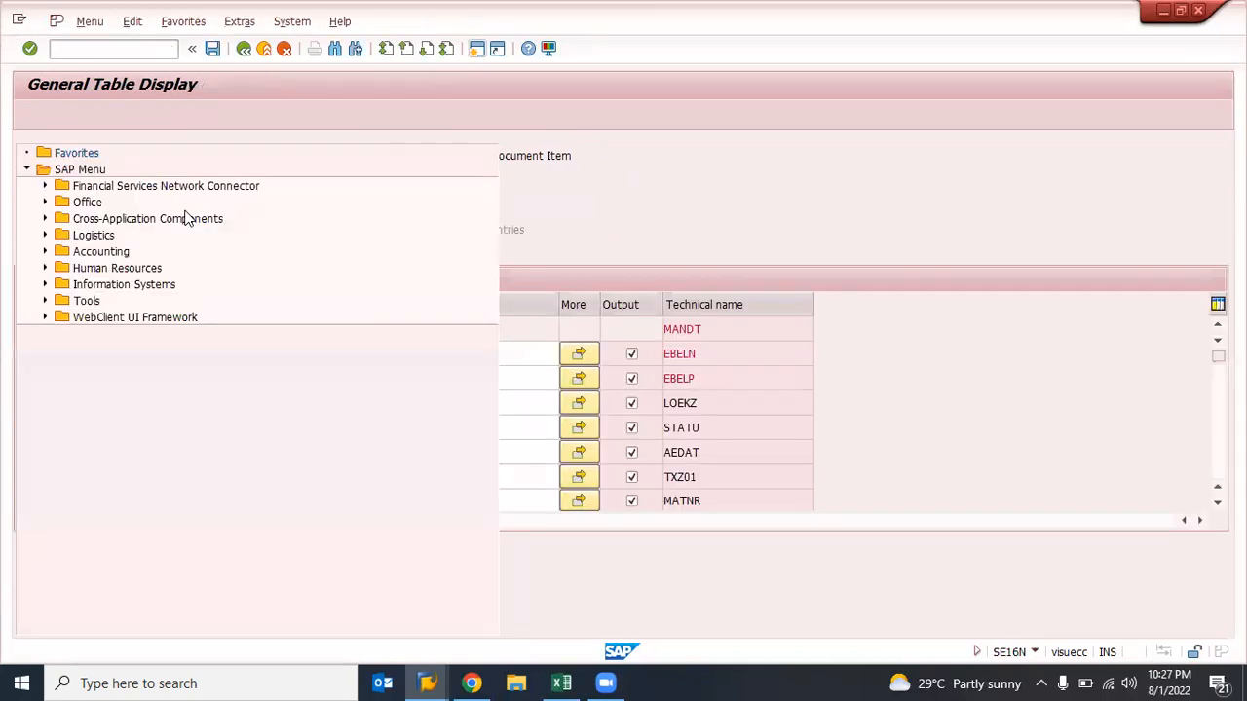
type("m")
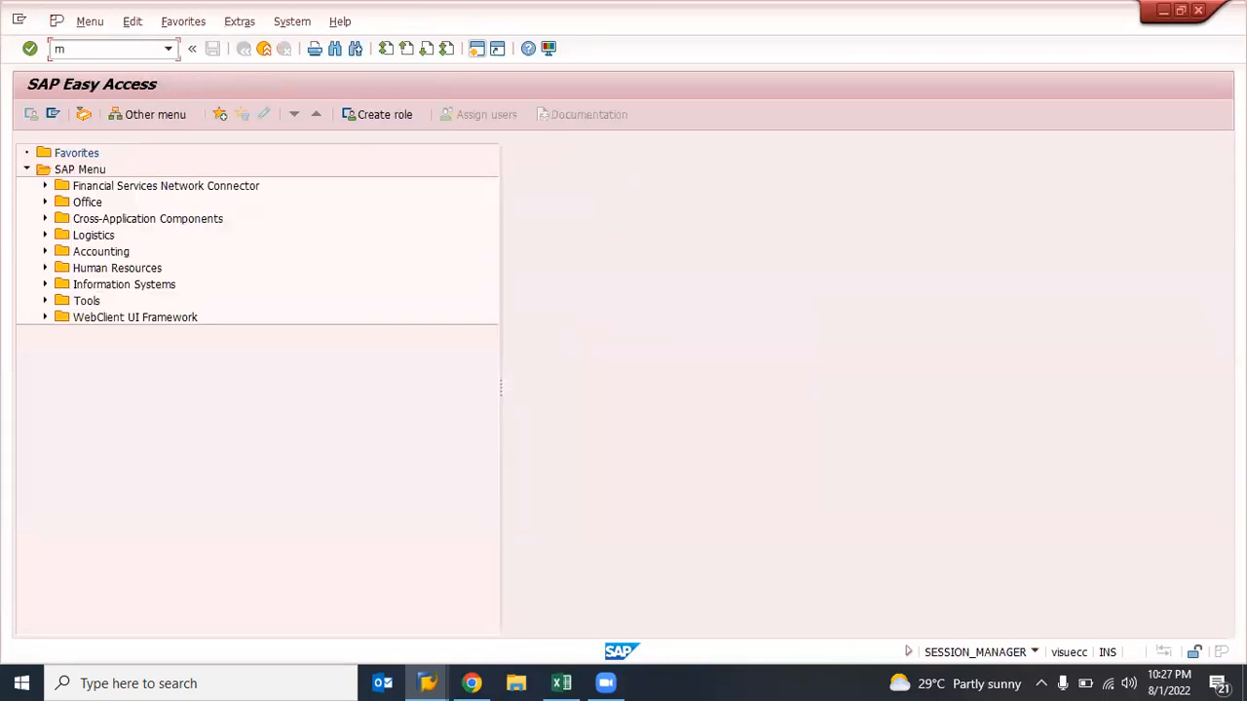
type("kvz")
key("Return")
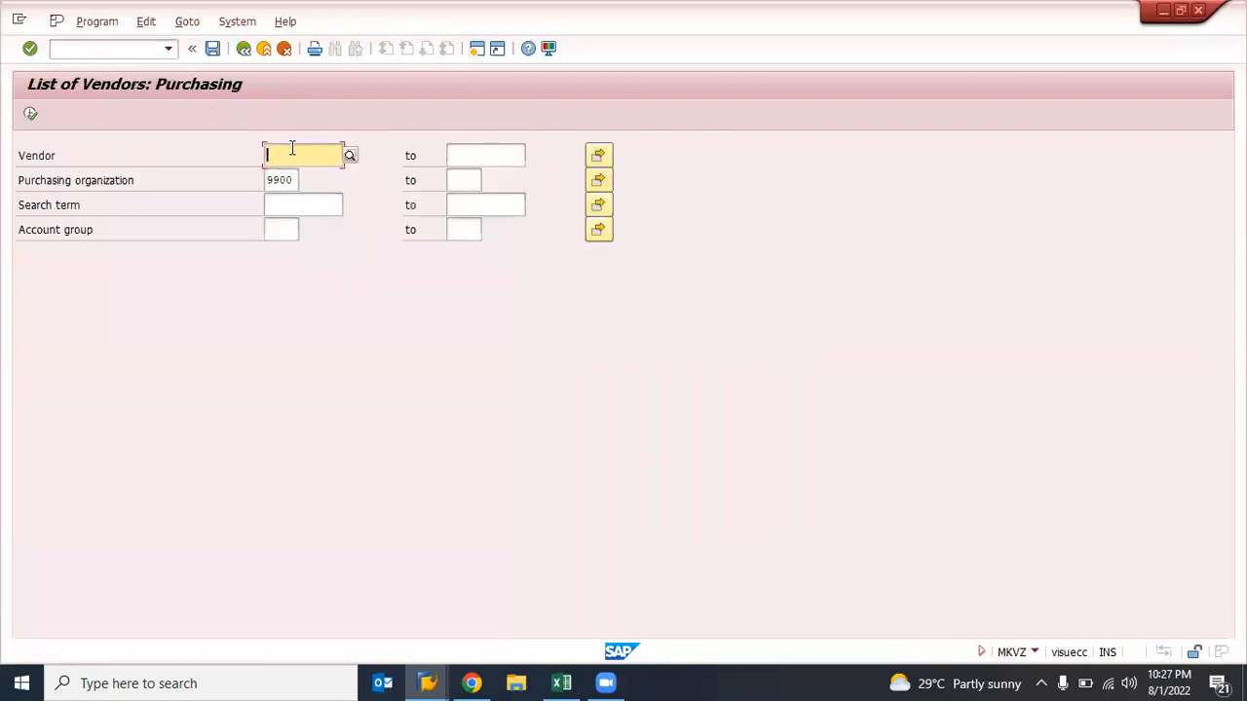
left_click(296, 177)
key("F8")
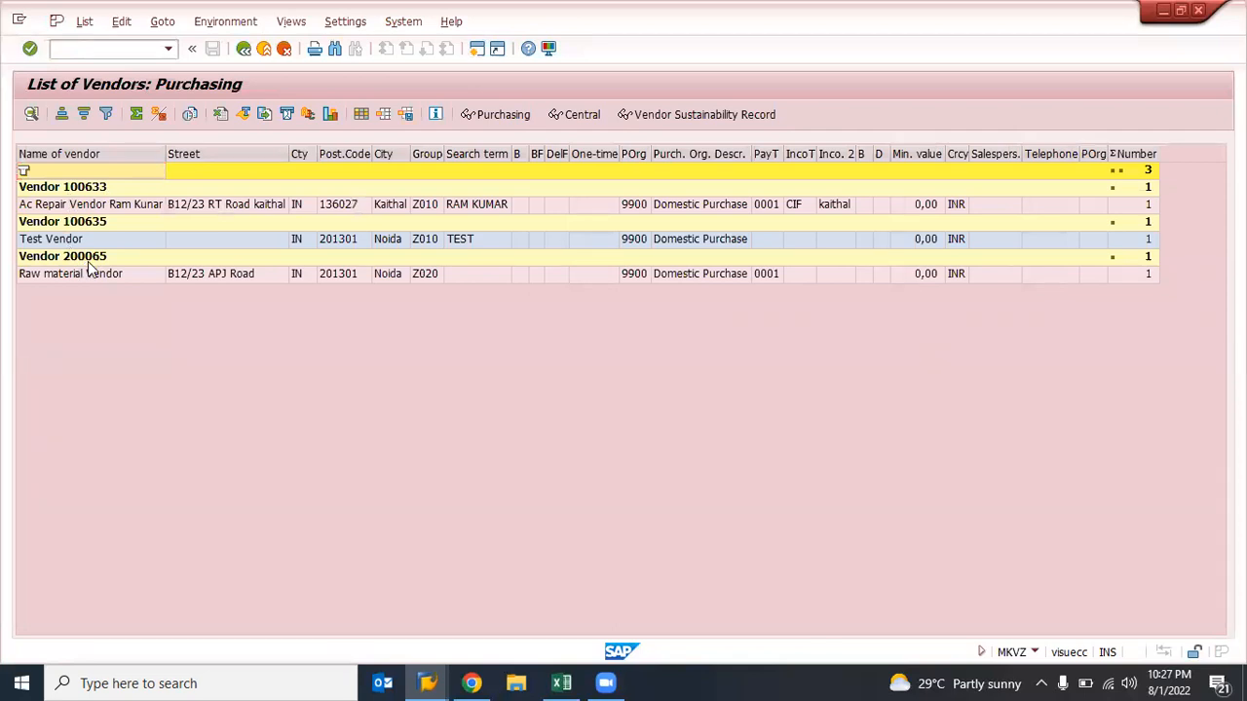
- Return to the Create RFQ session, enter the raw material vendor's number from the list and save the RFQ without an output message
key("alt+Tab")
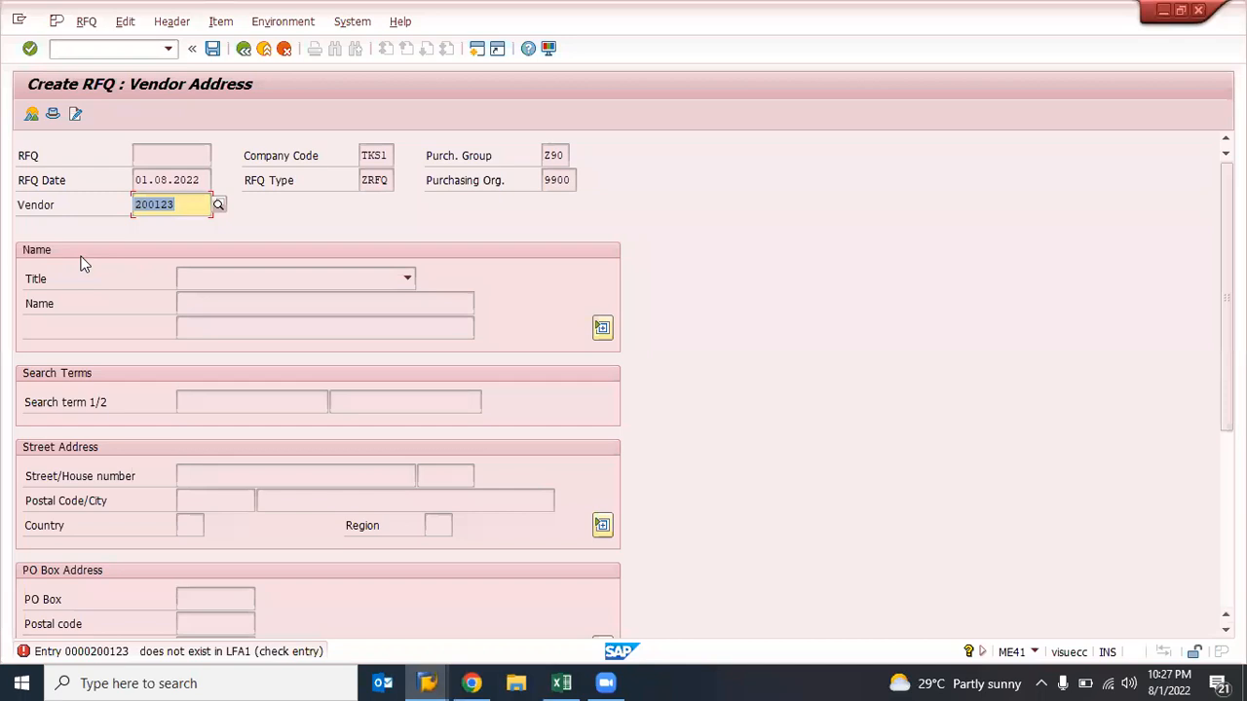
type("200065")
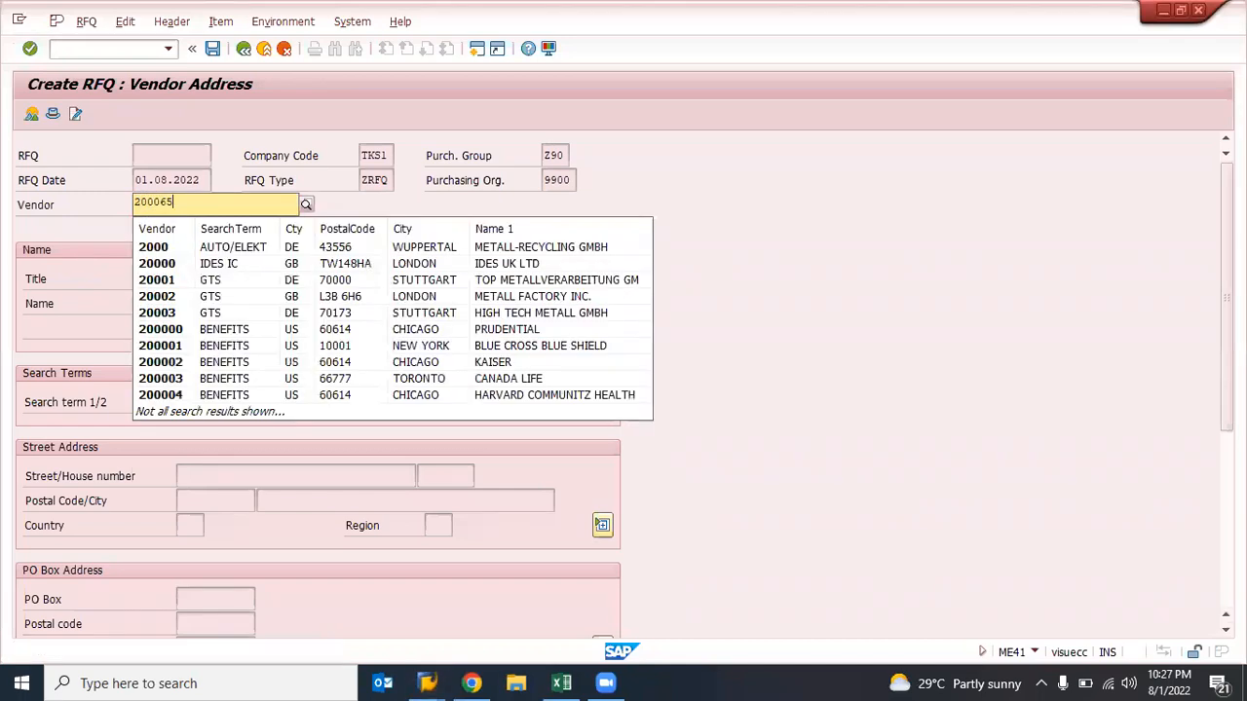
key("Return")
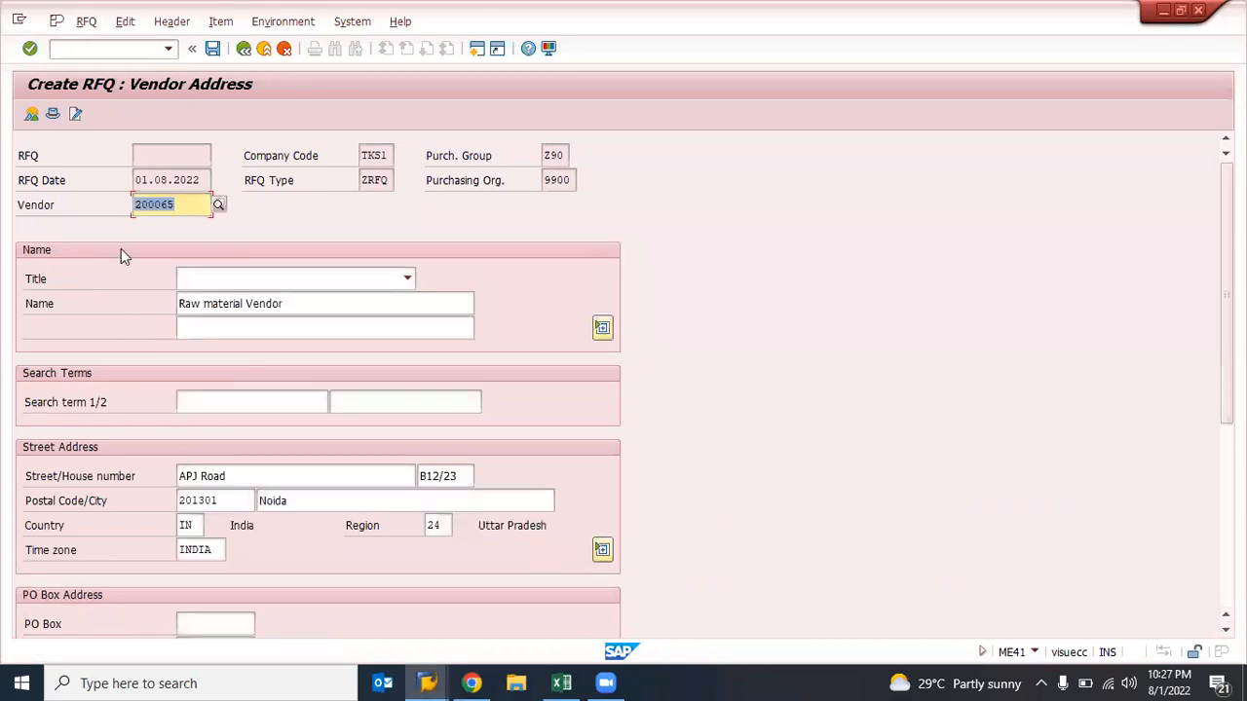
key("ctrl+s")
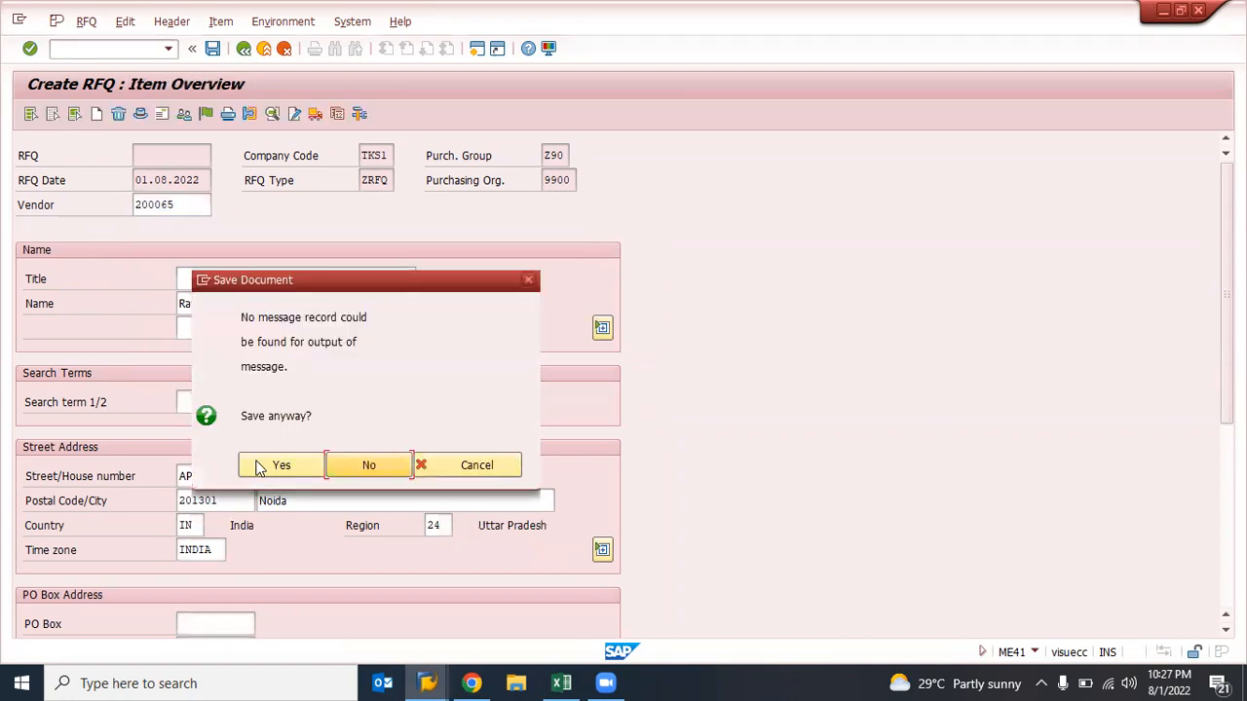
left_click(264, 466)
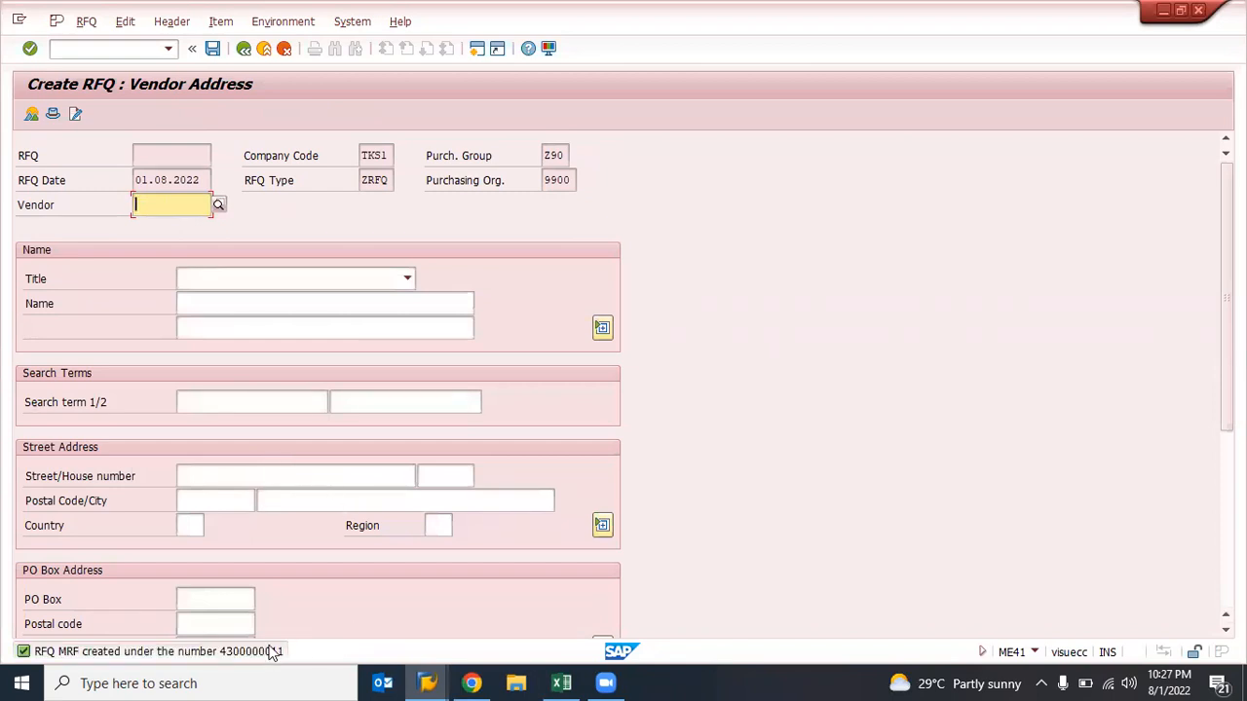
- Open the details of the RFQ creation message, select the new RFQ number in it and close the details
left_click(272, 652)
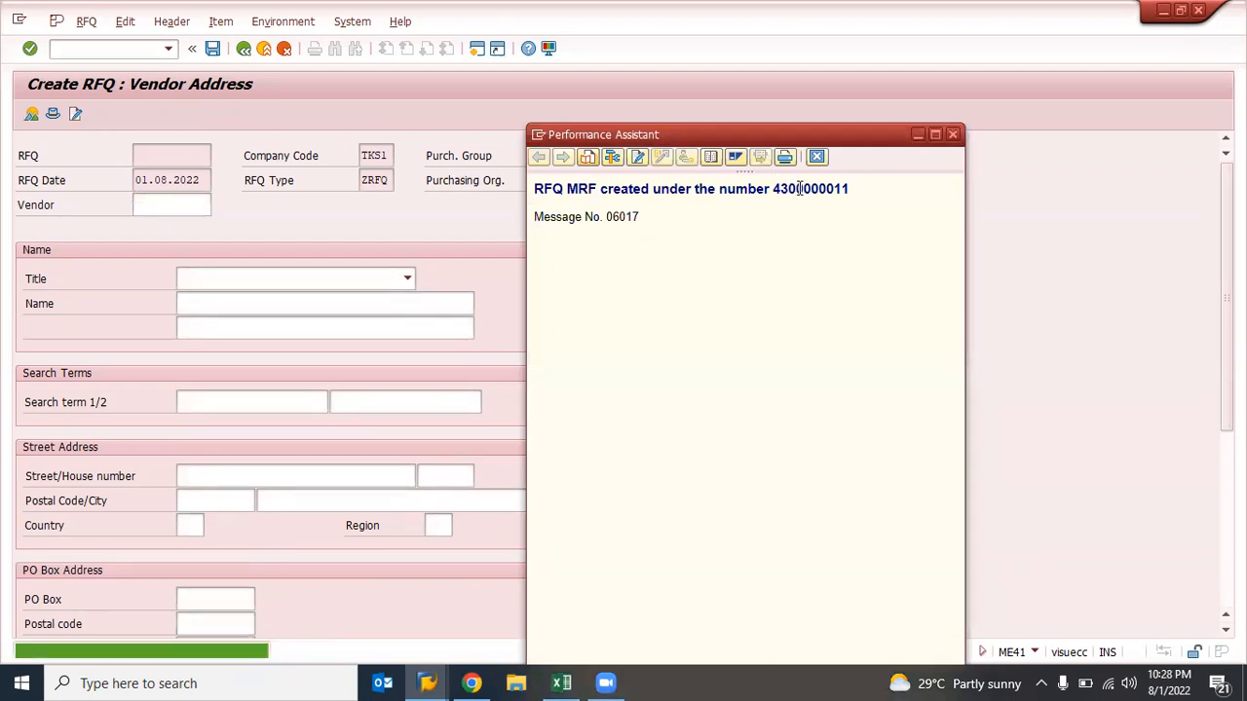
double_click(799, 188)
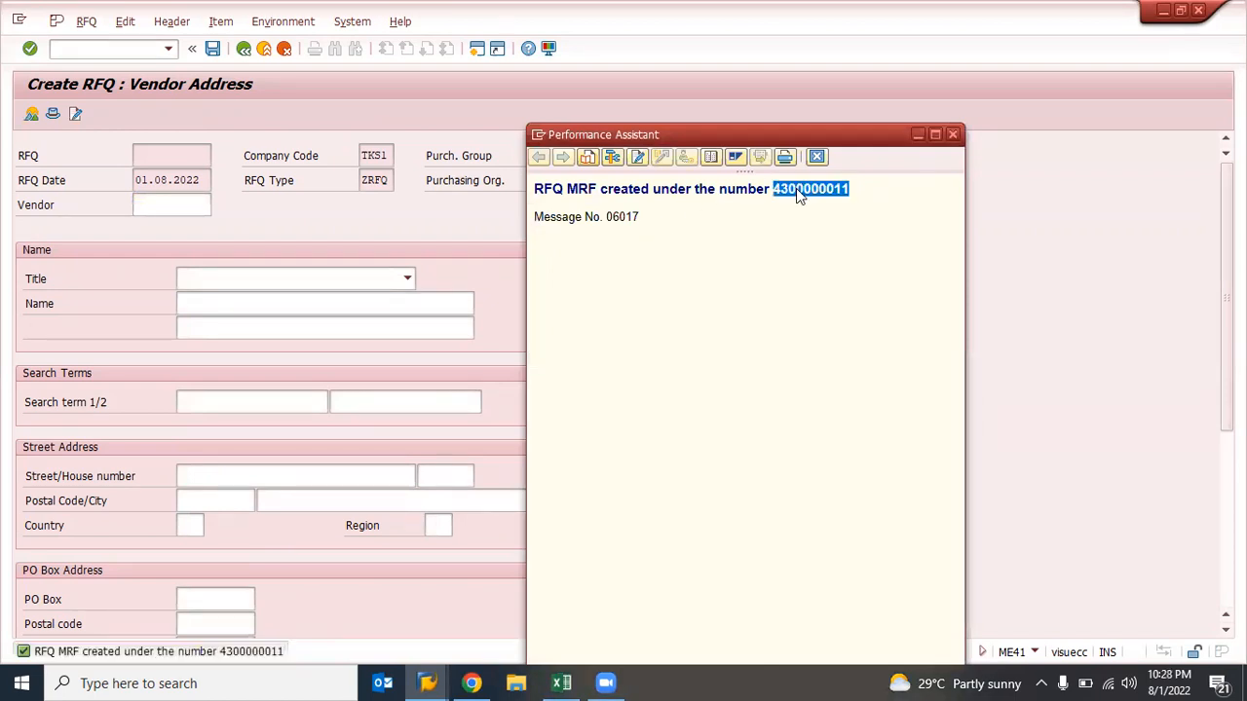
key("Escape")
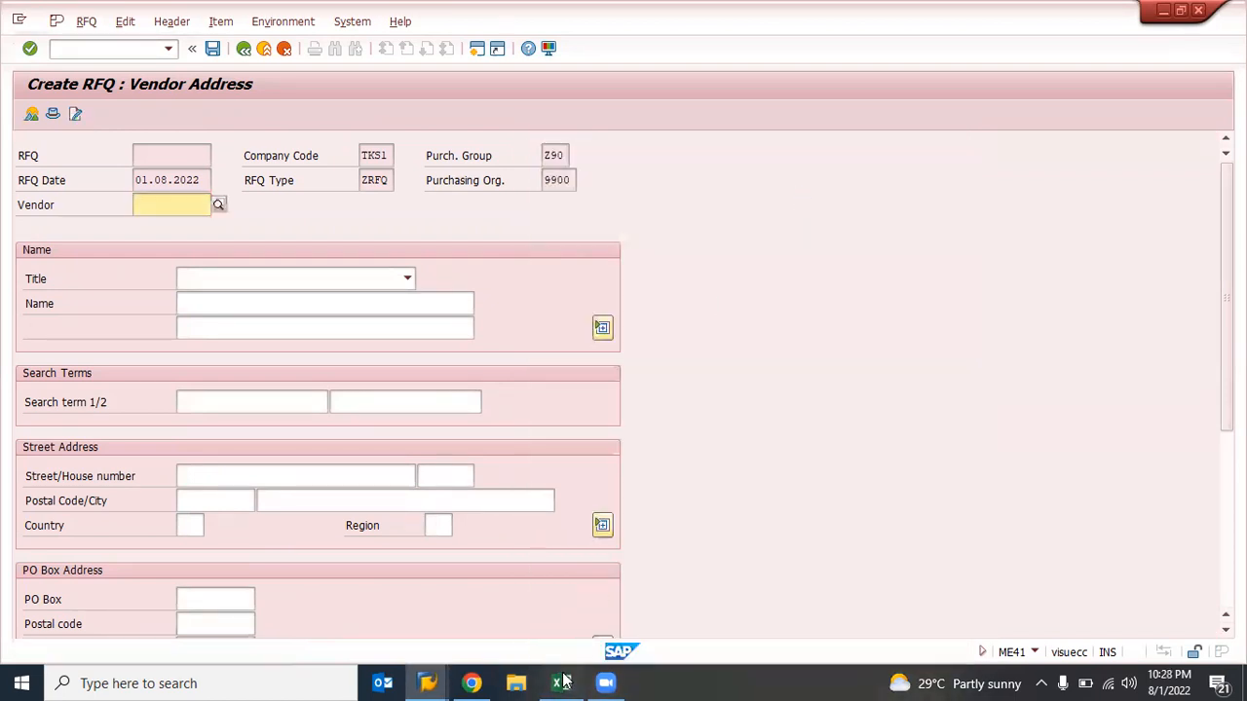
- Switch to the SAP MM Training spreadsheet in Chrome and paste the copied RFQ number beside Create RFQ on the SAP MM sheet
left_click(471, 683)
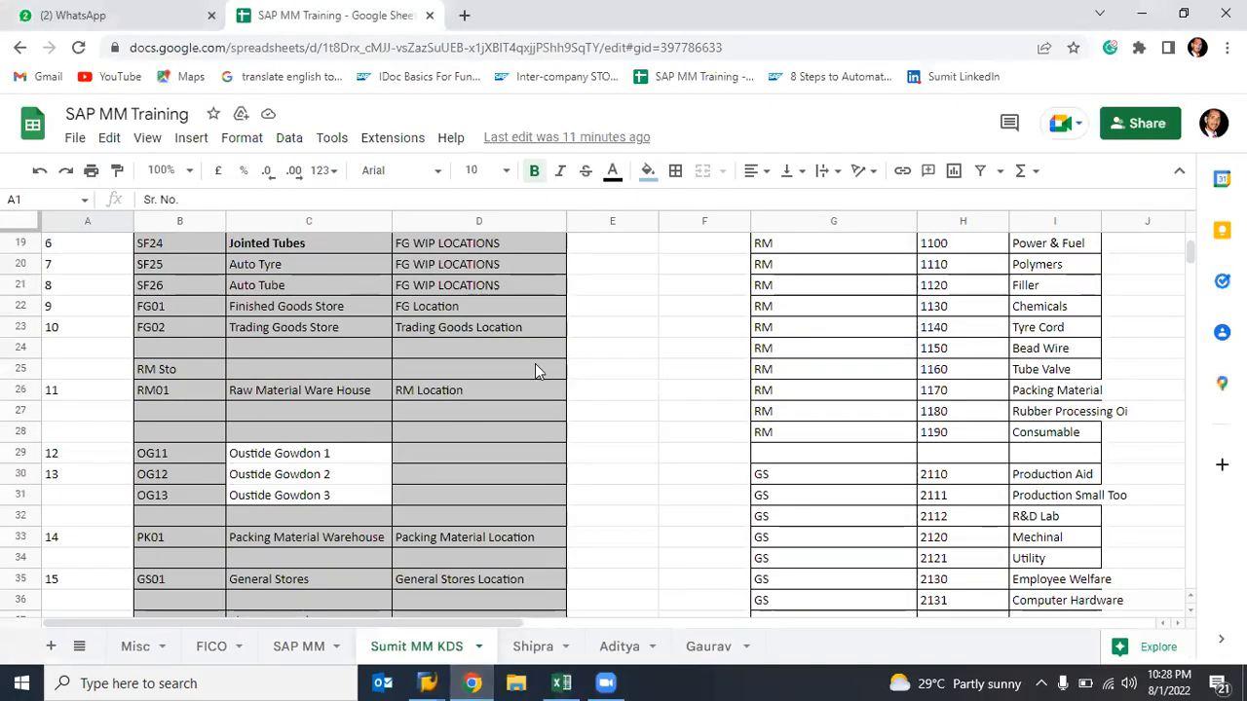
scroll(643, 382, "down", 5)
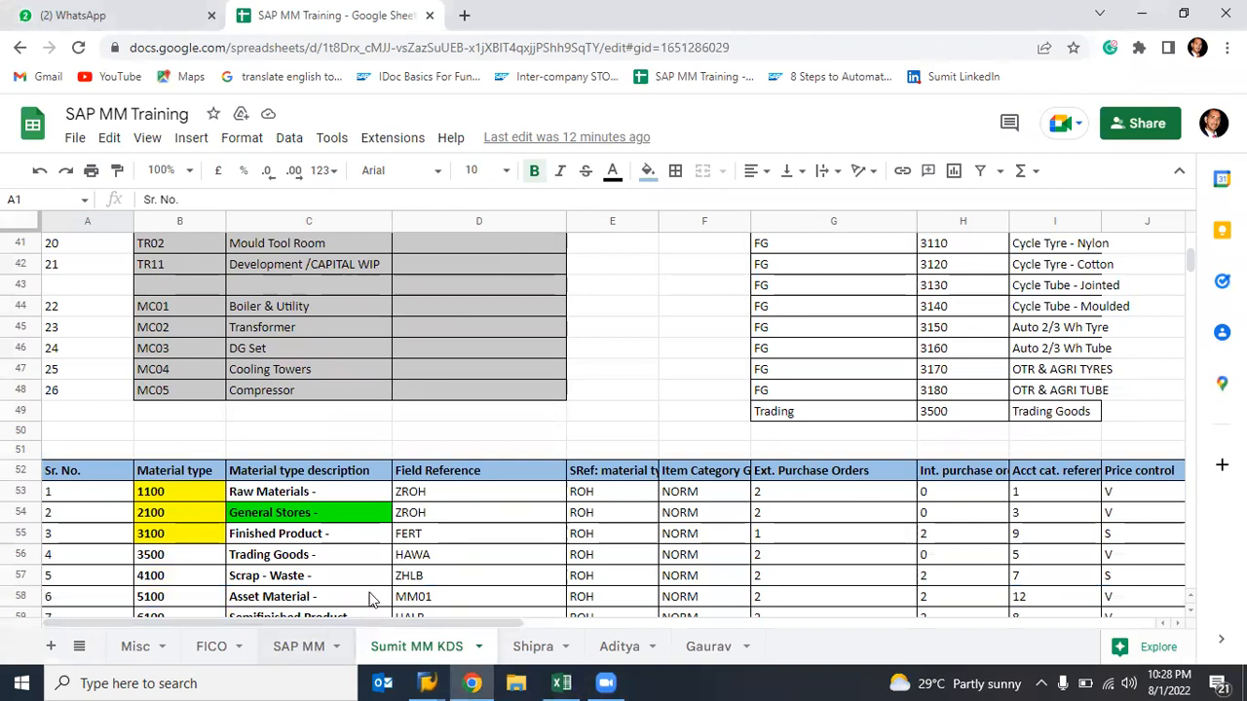
left_click(292, 643)
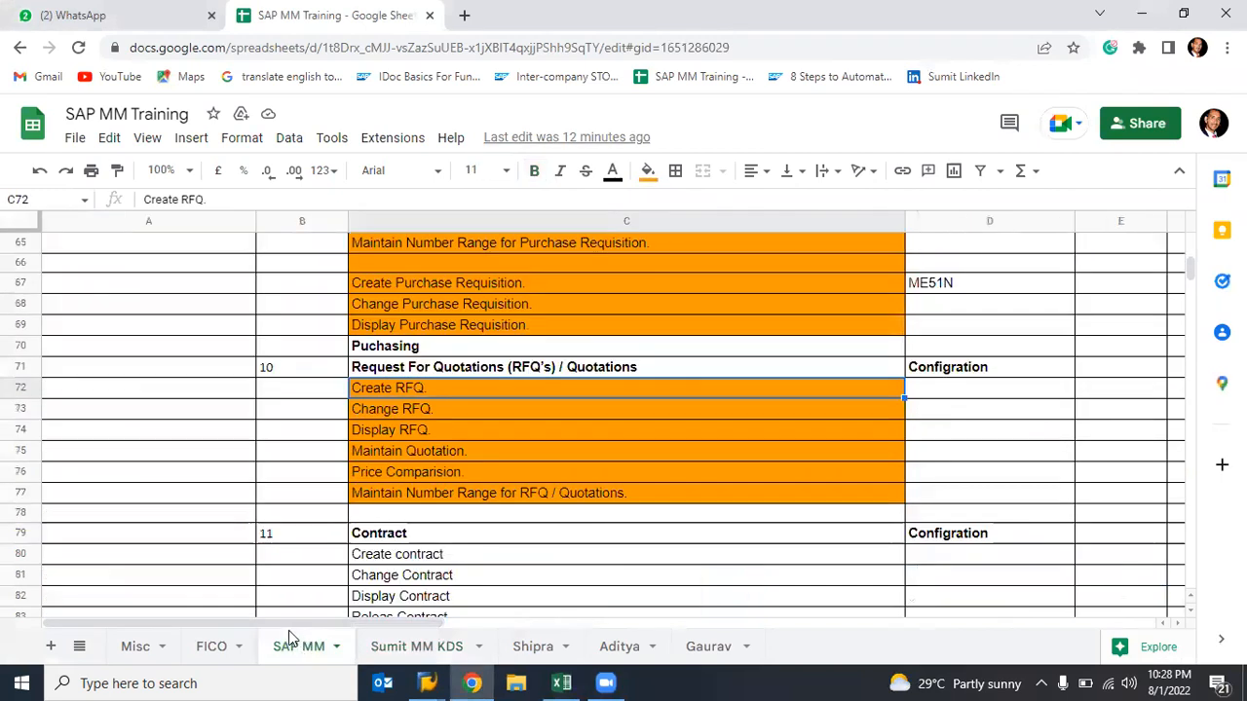
left_click(985, 392)
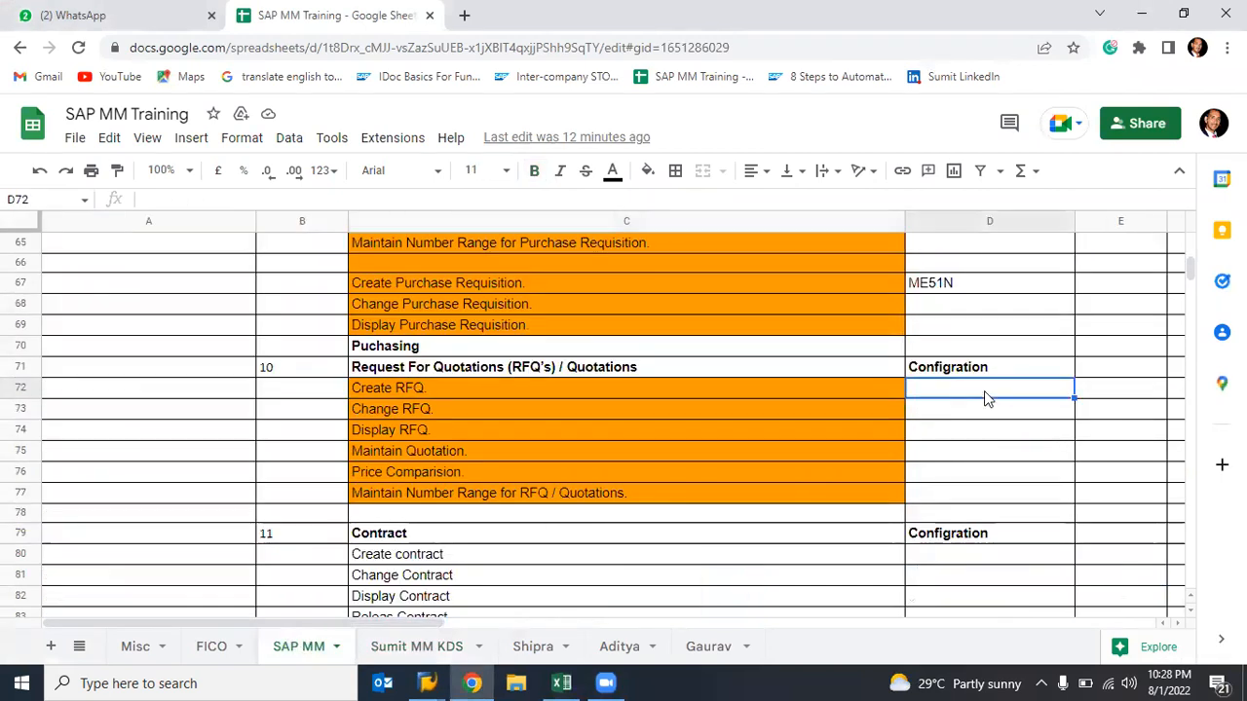
key("ctrl+v")
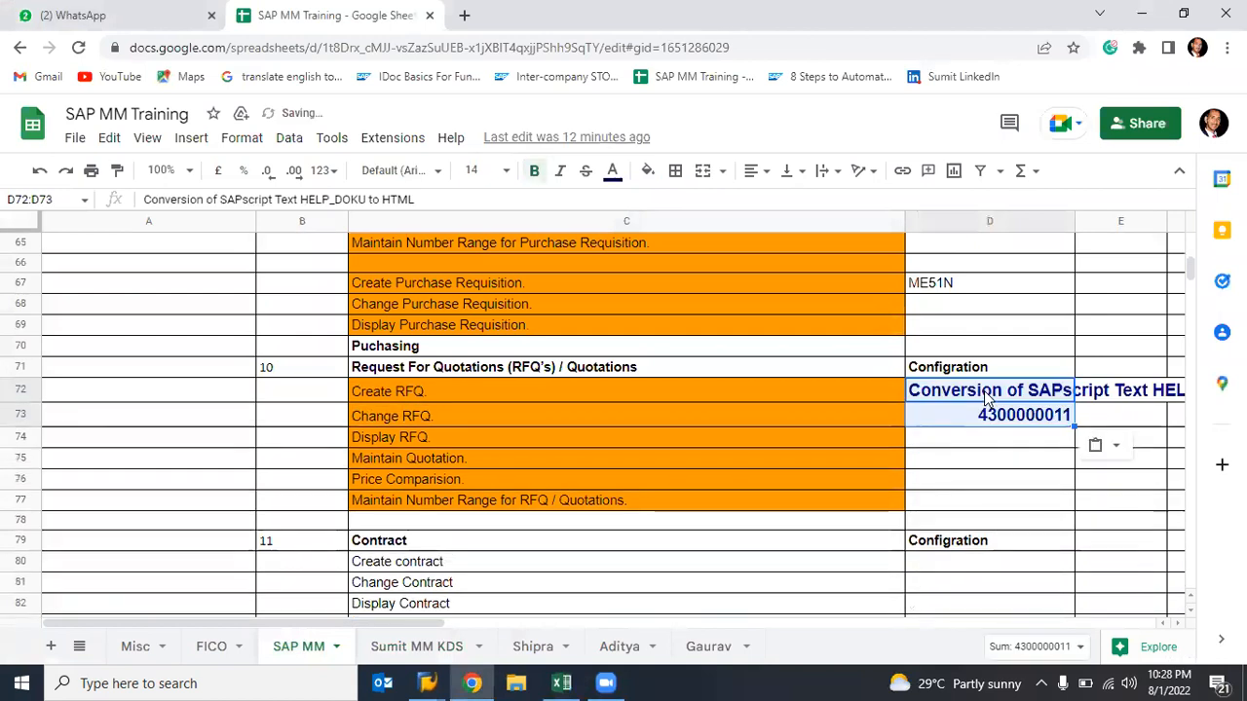
left_click(987, 445)
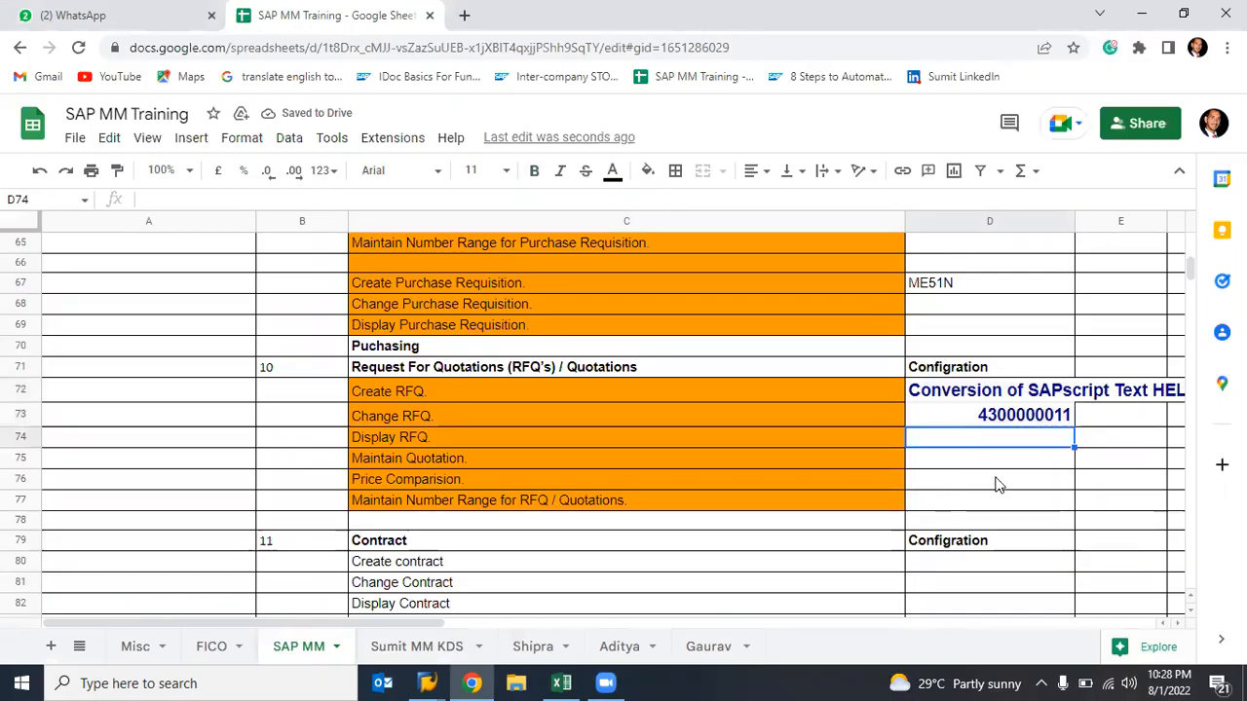
- Return to the SAP session, leave RFQ creation, start transaction ME42 and open the newly created RFQ for changing
key("alt+Tab")
key("alt+Tab")
key("alt+Tab")
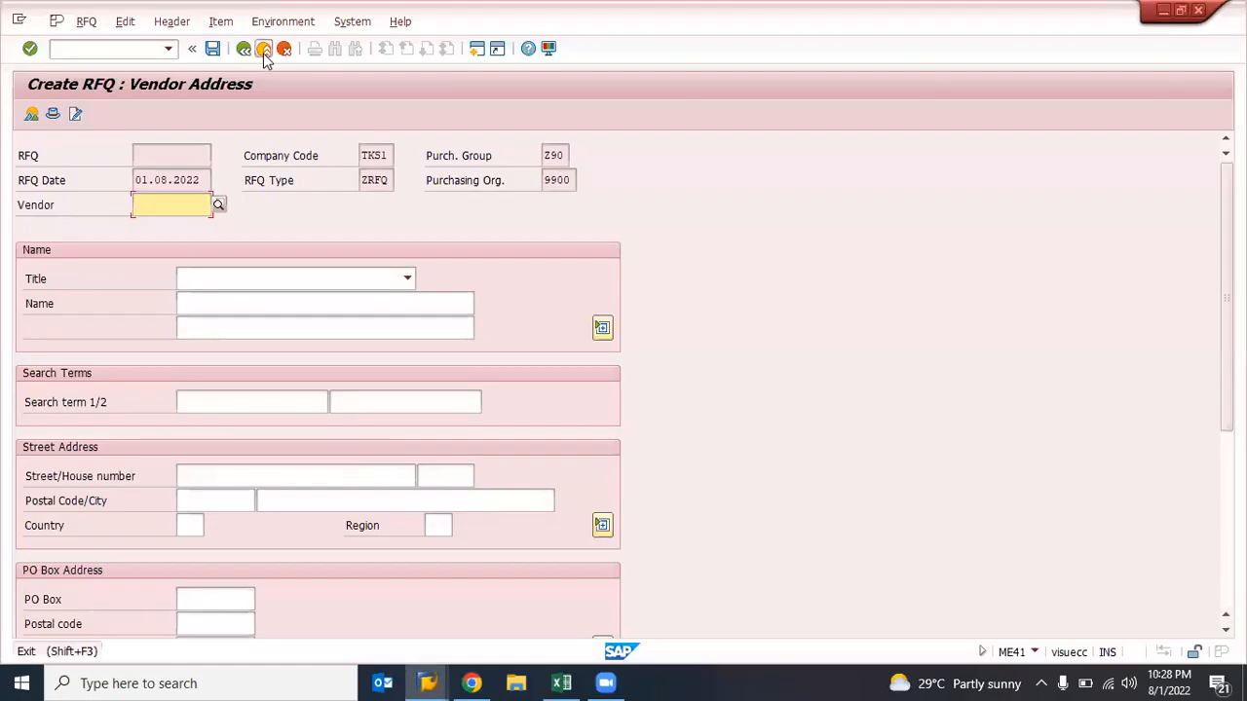
type("me42")
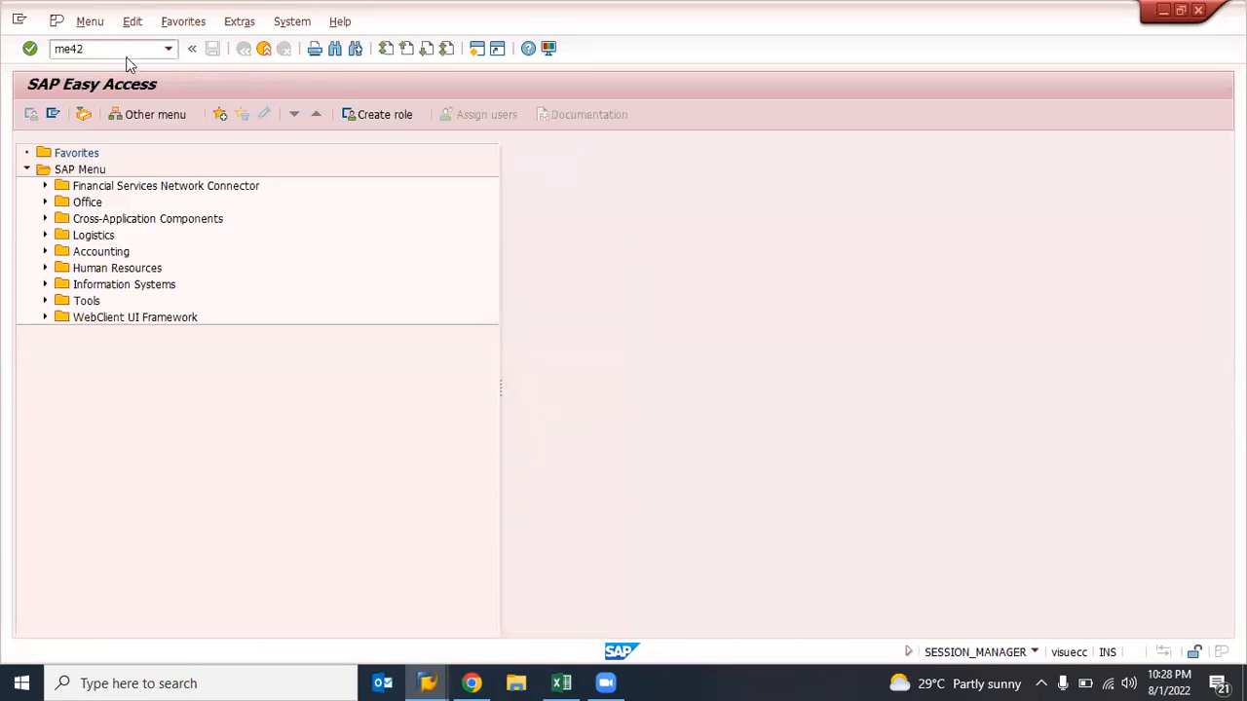
key("Return")
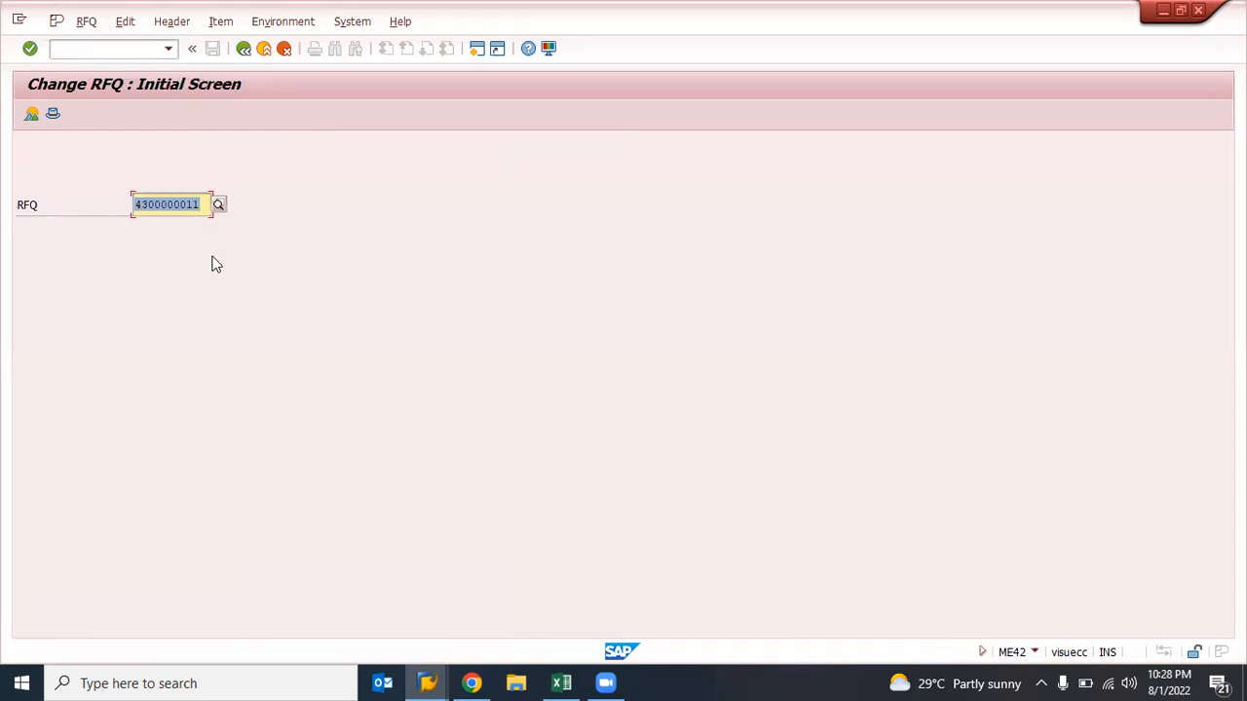
key("Return")
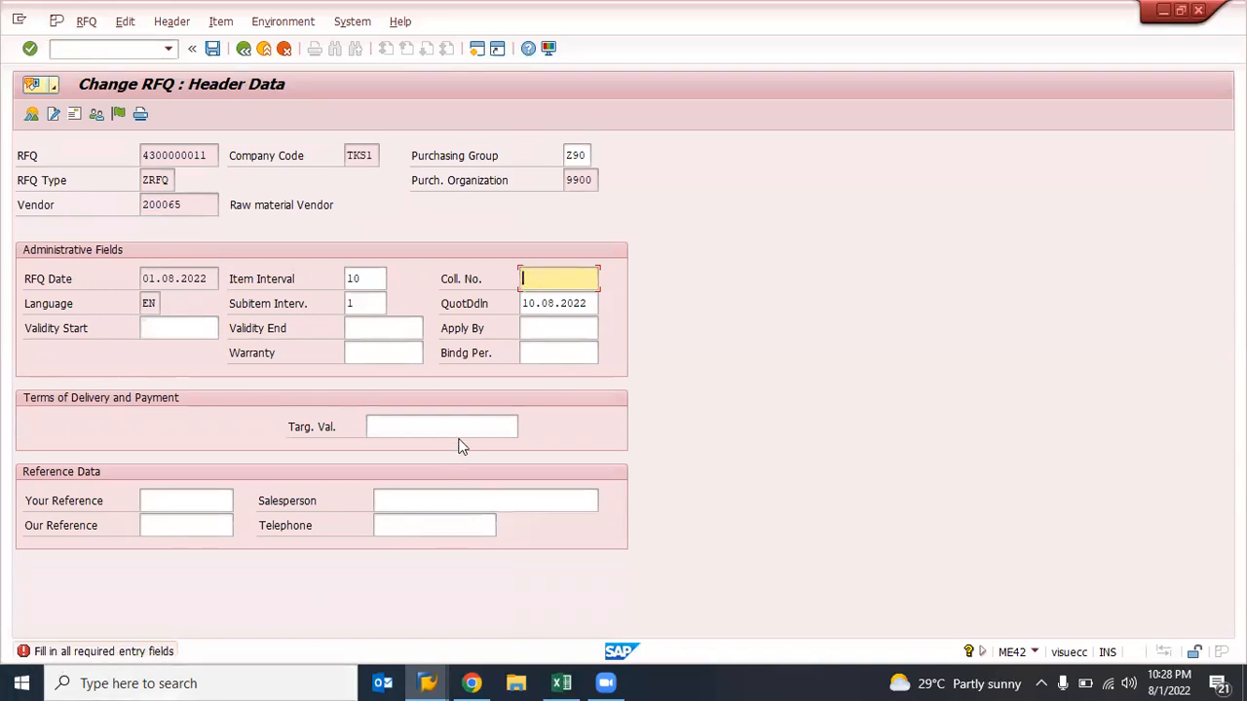
- Set the RFQ's collective number to 1010 and save the RFQ without an output message
left_click(565, 356)
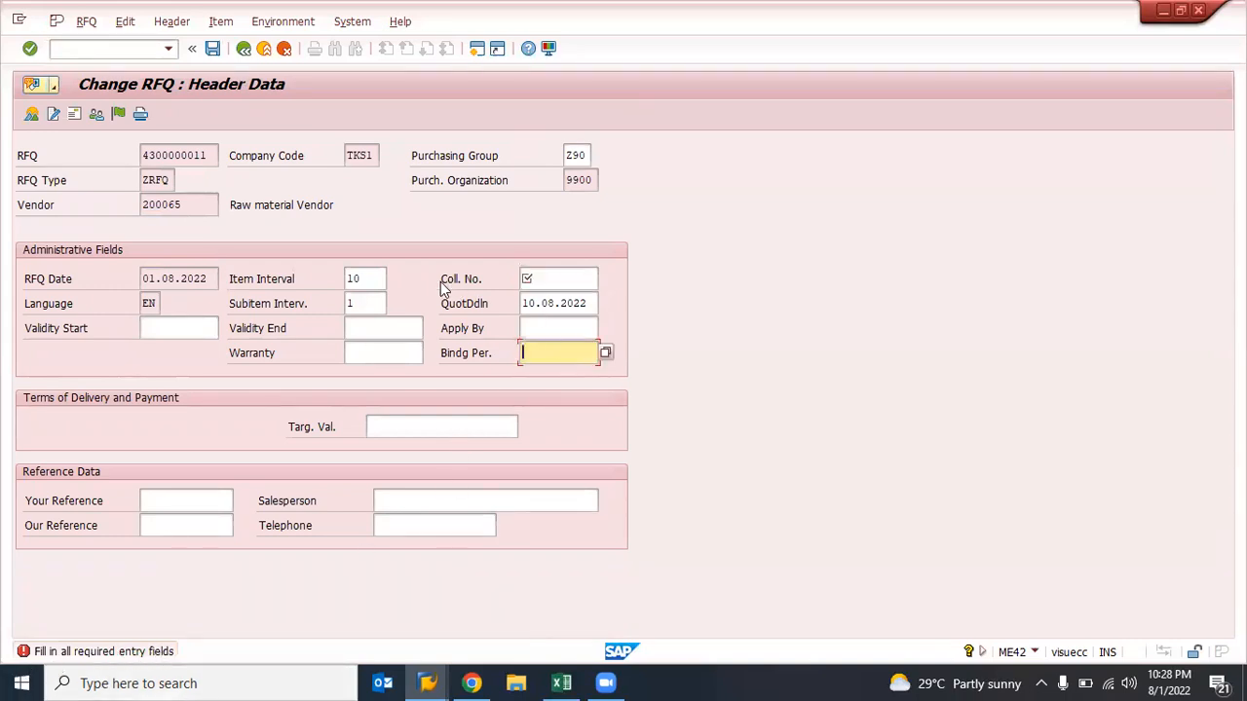
left_click(551, 280)
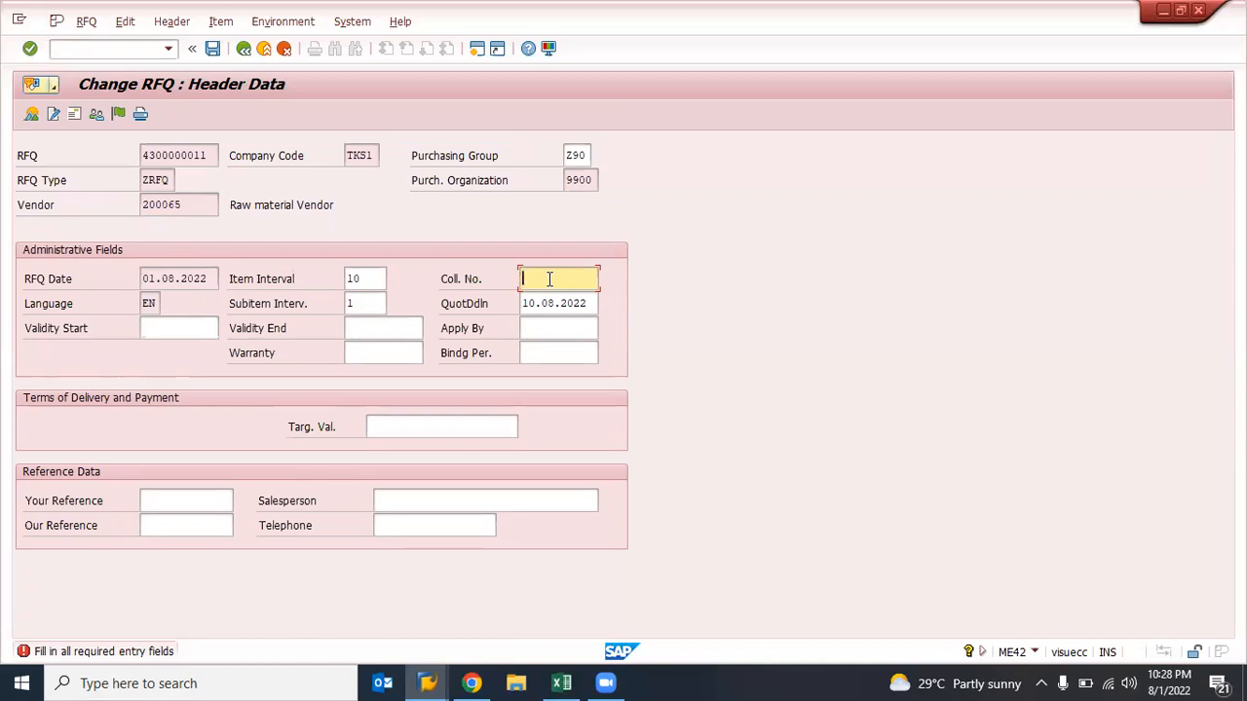
type("12")
key("BackSpace")
key("BackSpace")
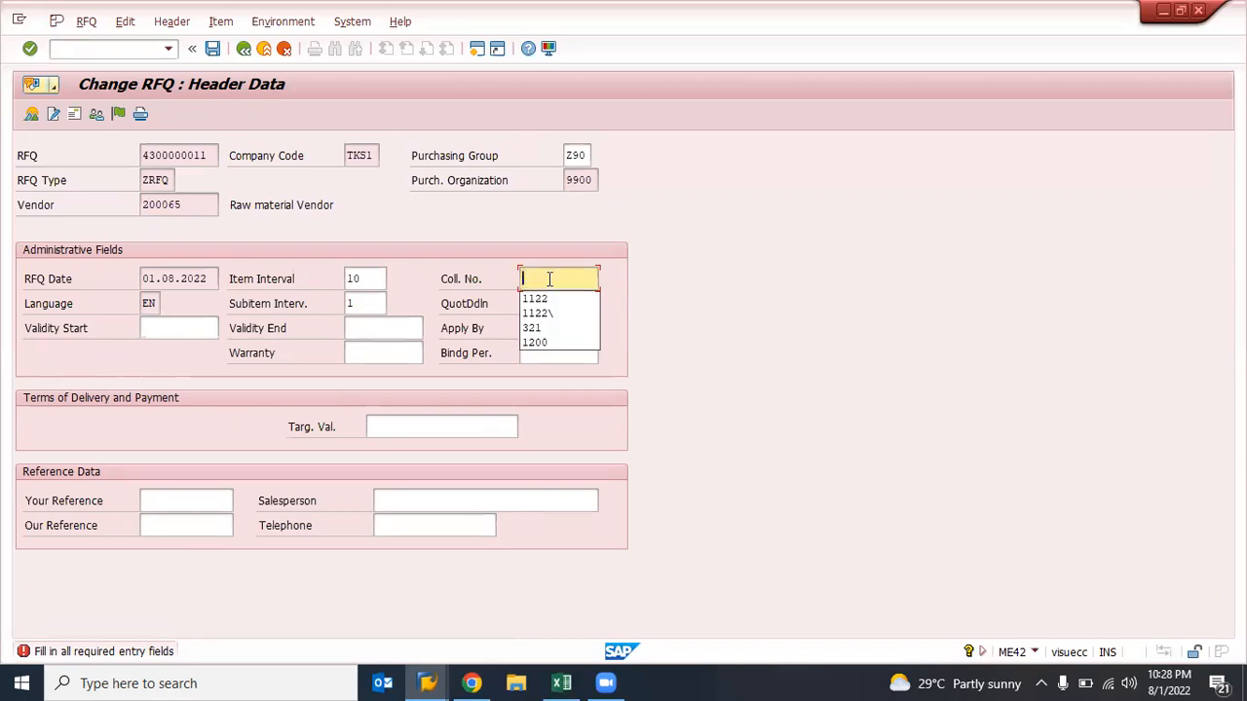
type("10")
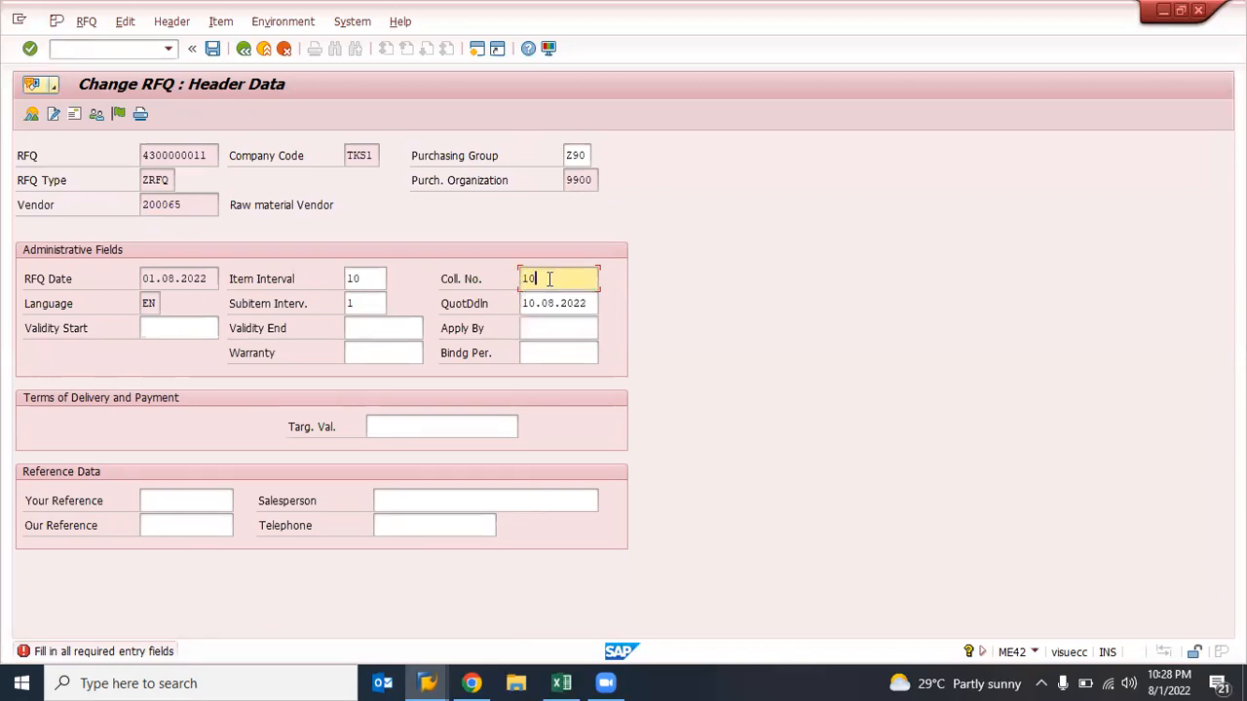
type("10")
key("Return")
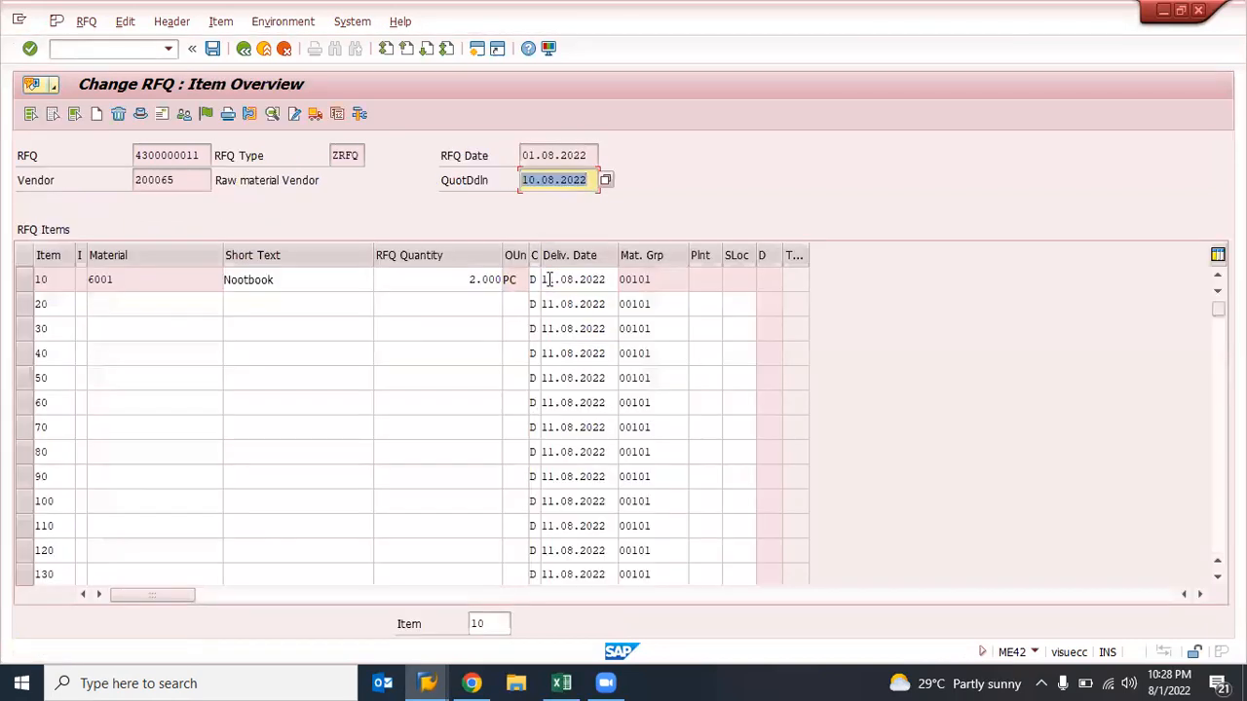
key("ctrl+s")
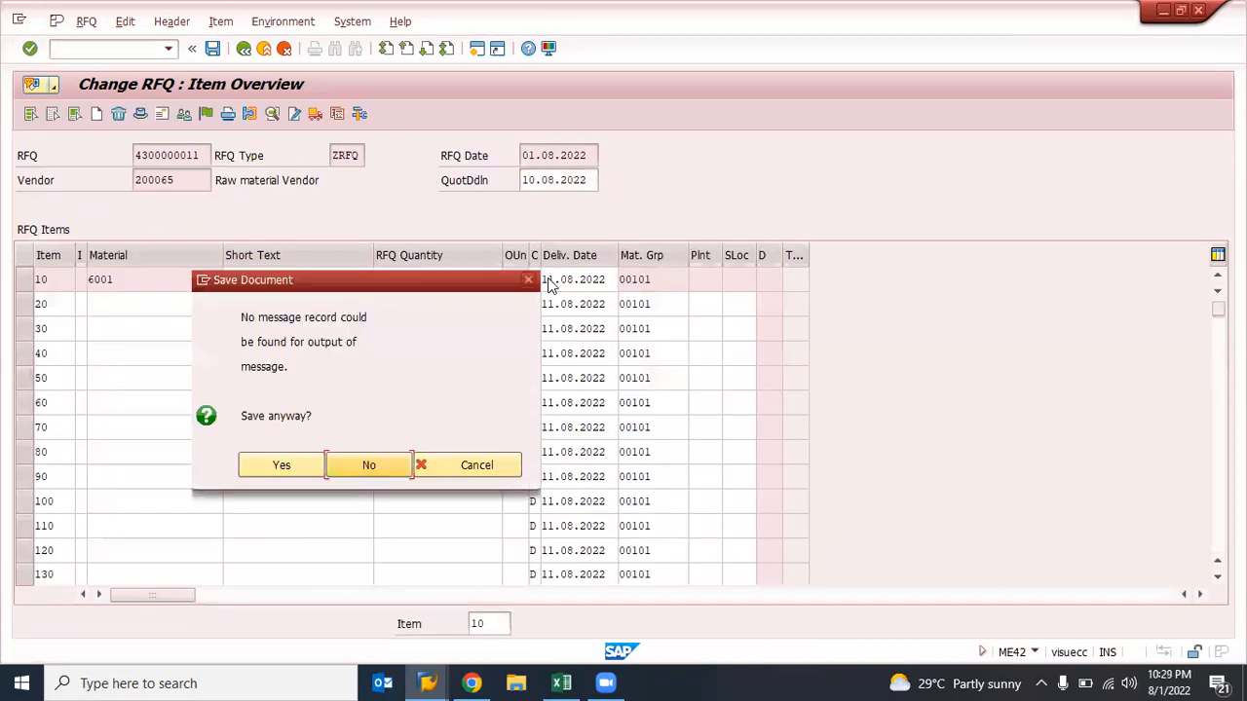
left_click(288, 466)
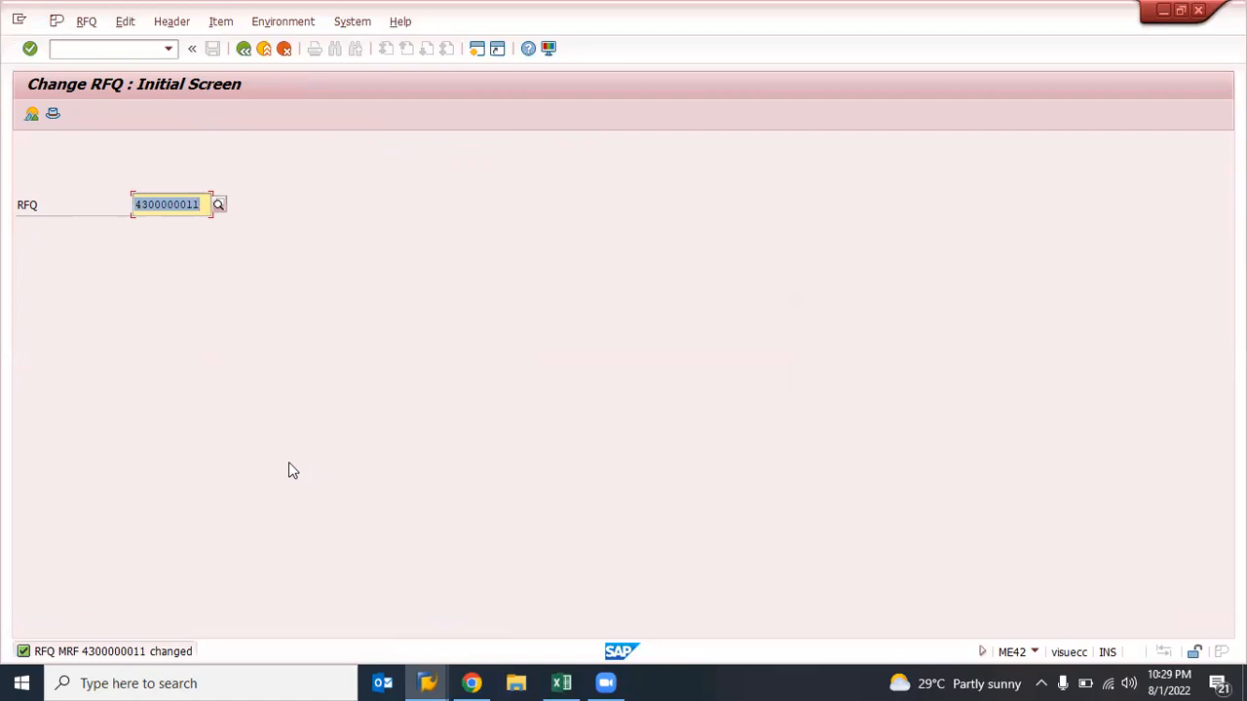
- Leave Change RFQ, start transaction ME47 and open the AC repair vendor's RFQ by its number
key("F3")
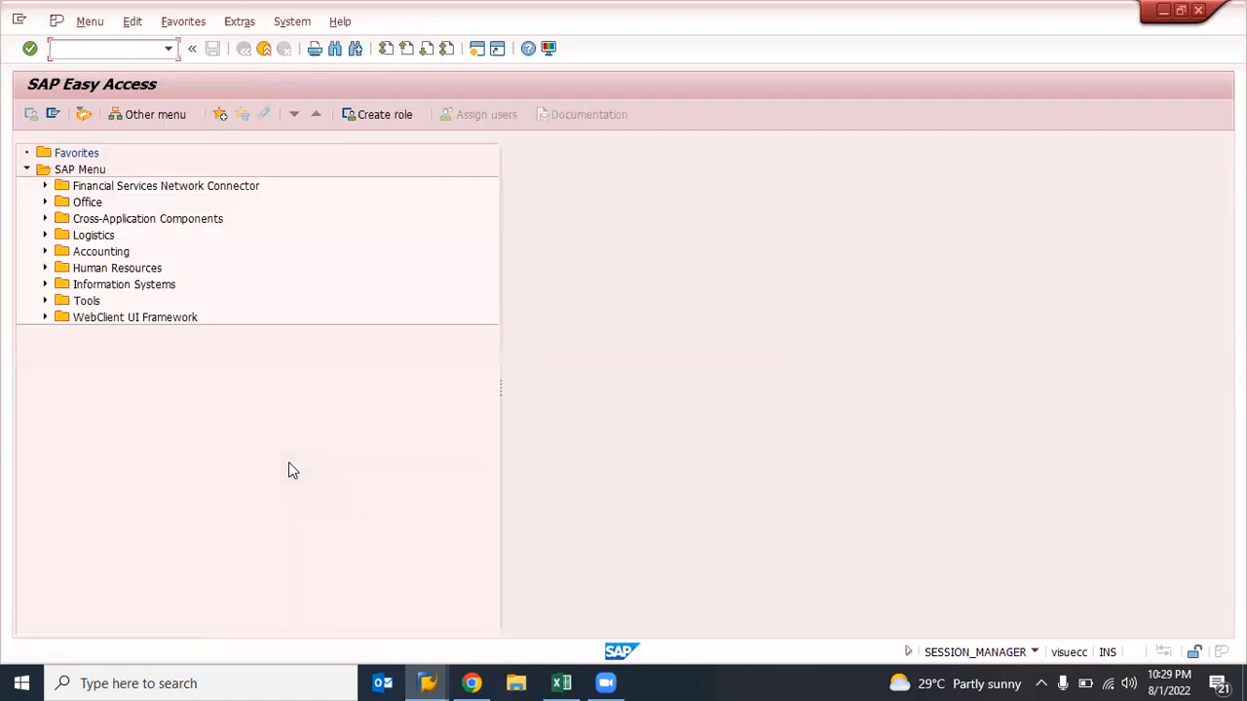
type("me47")
key("Return")
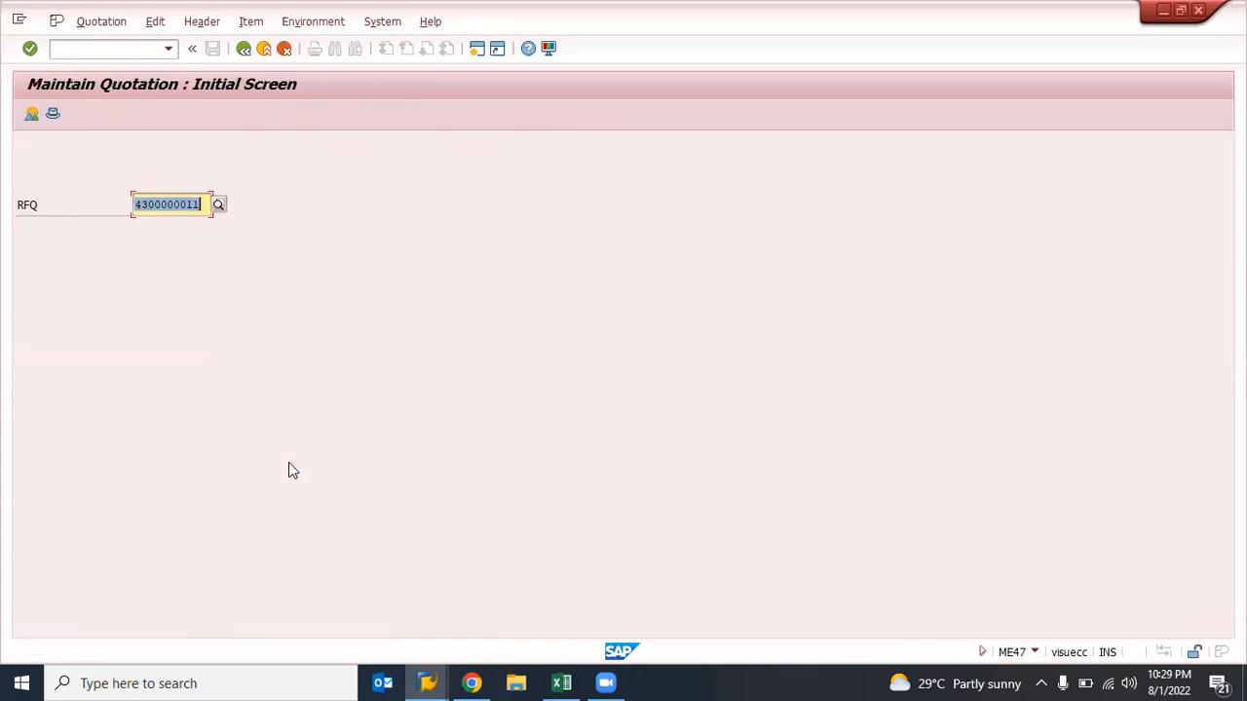
type("43000000")
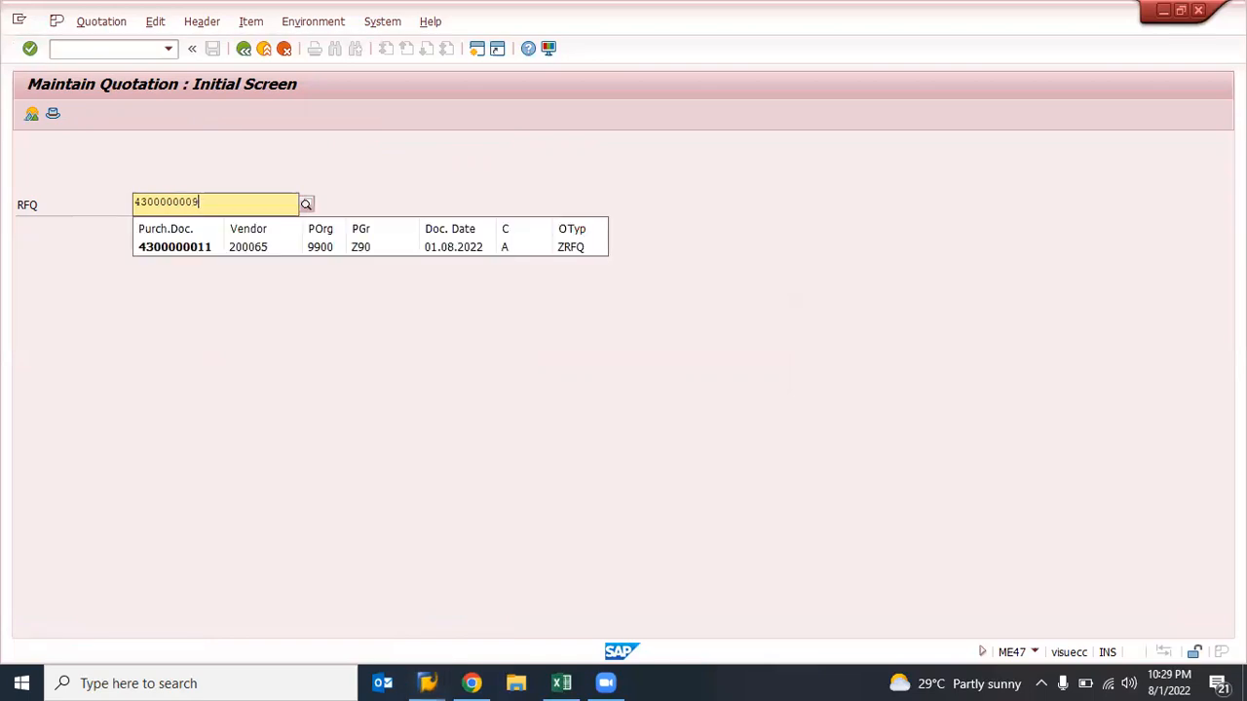
key("Return")
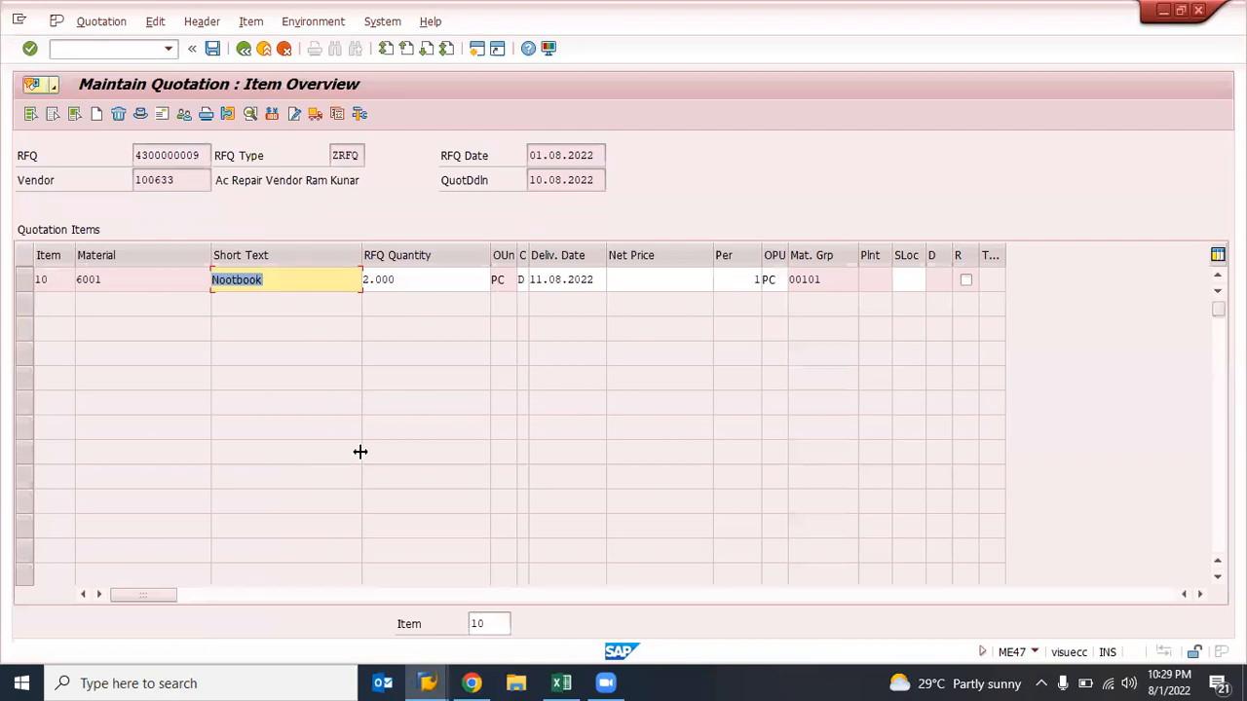
- Open an additional SAP session, start transaction SU01 in it and return to the Maintain Quotation session
left_click(401, 282)
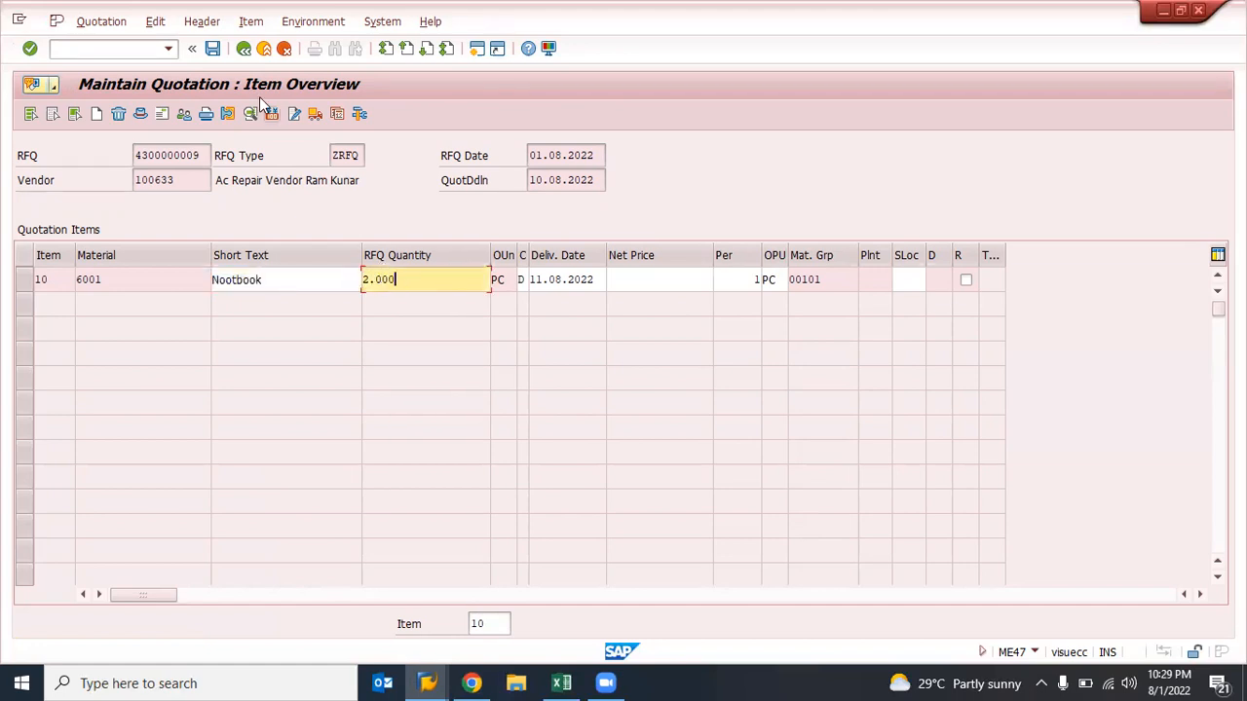
left_click(136, 48)
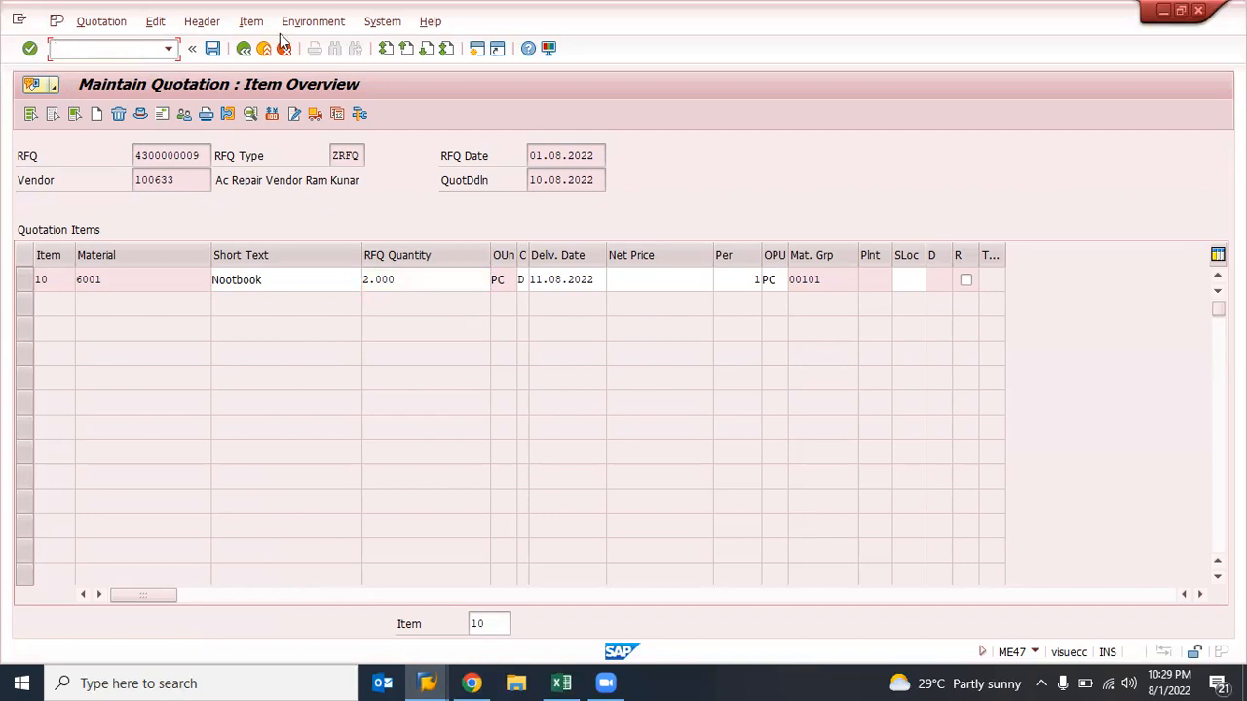
left_click(477, 51)
type("su")
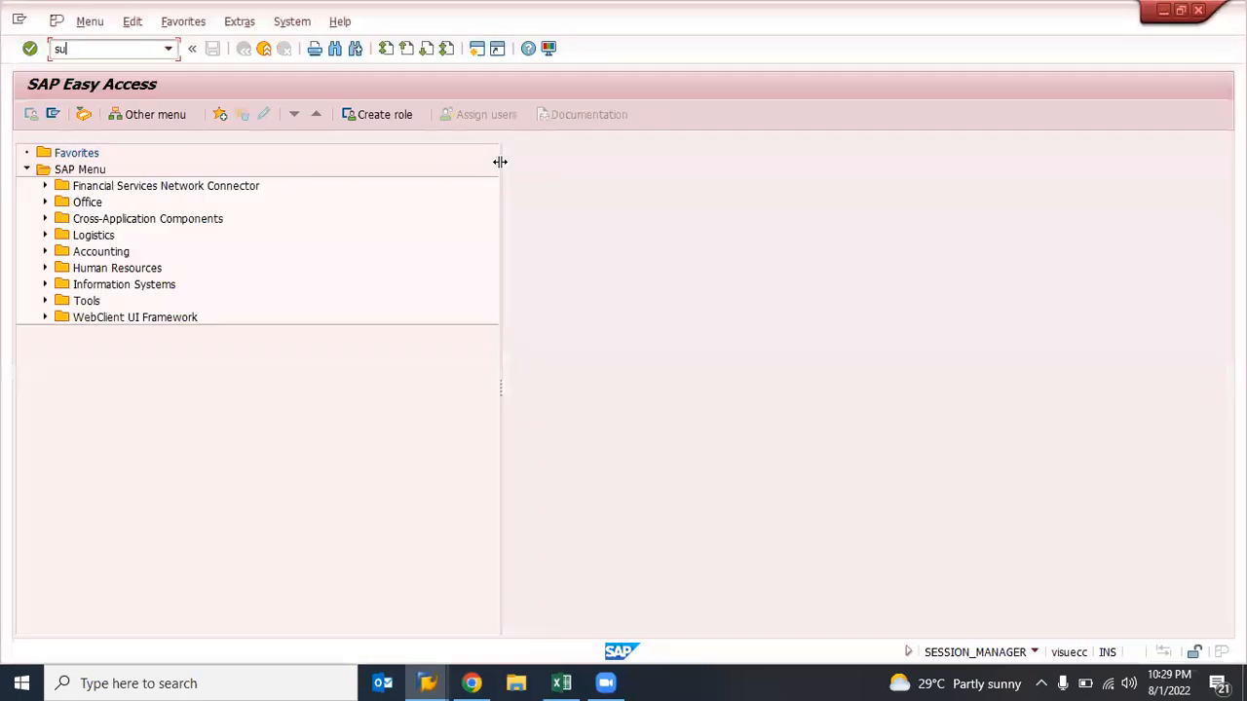
type("01")
key("Return")
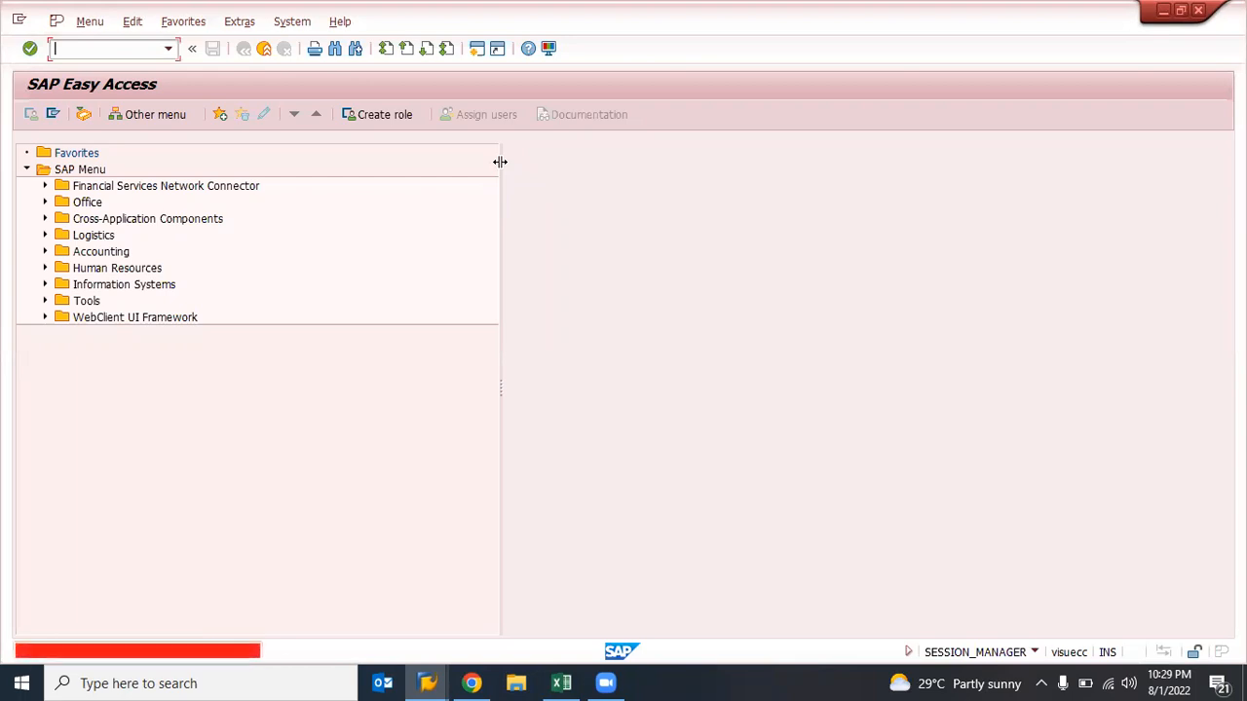
key("alt+Tab")
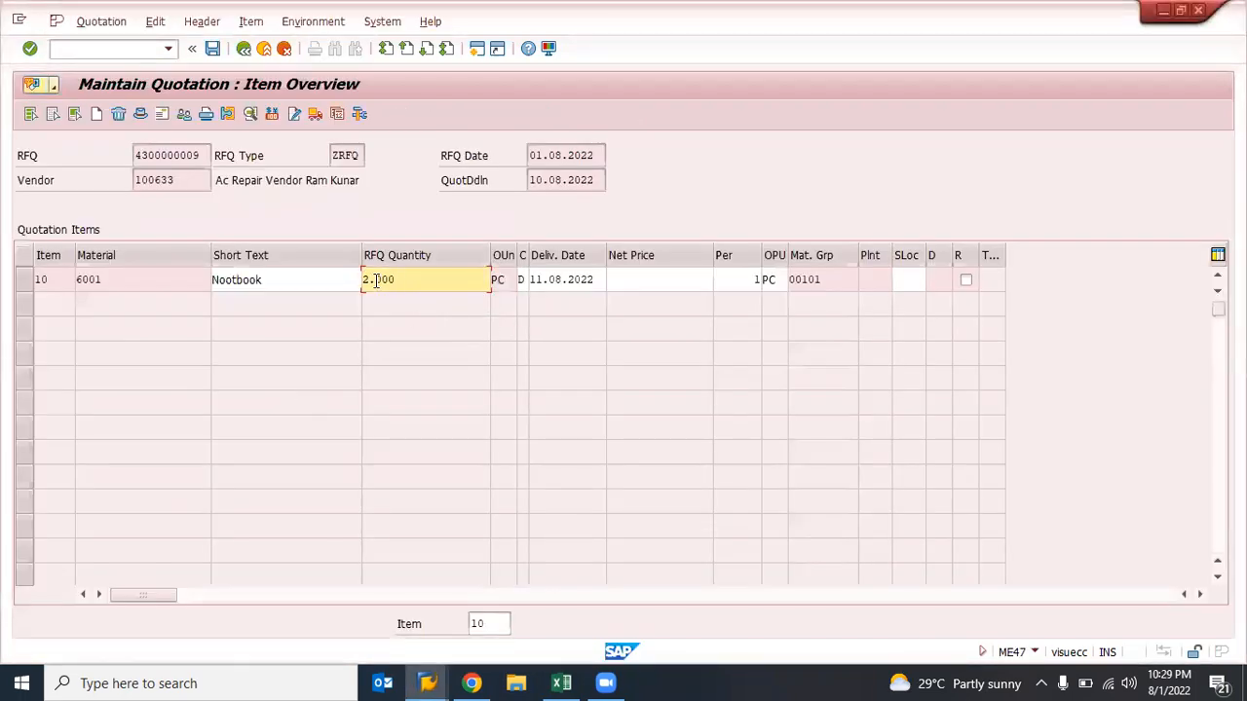
key("BackSpace")
left_click(399, 287)
left_click(461, 400)
key("Return")
left_click(28, 283)
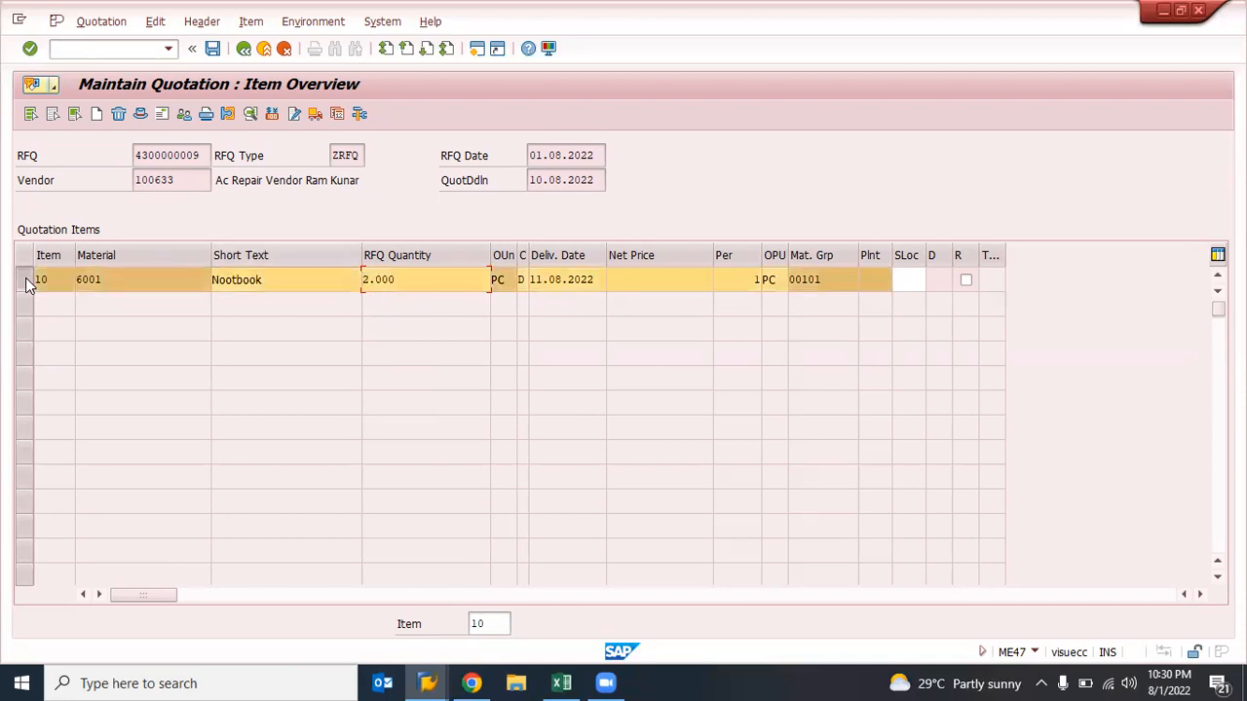
left_click(28, 280)
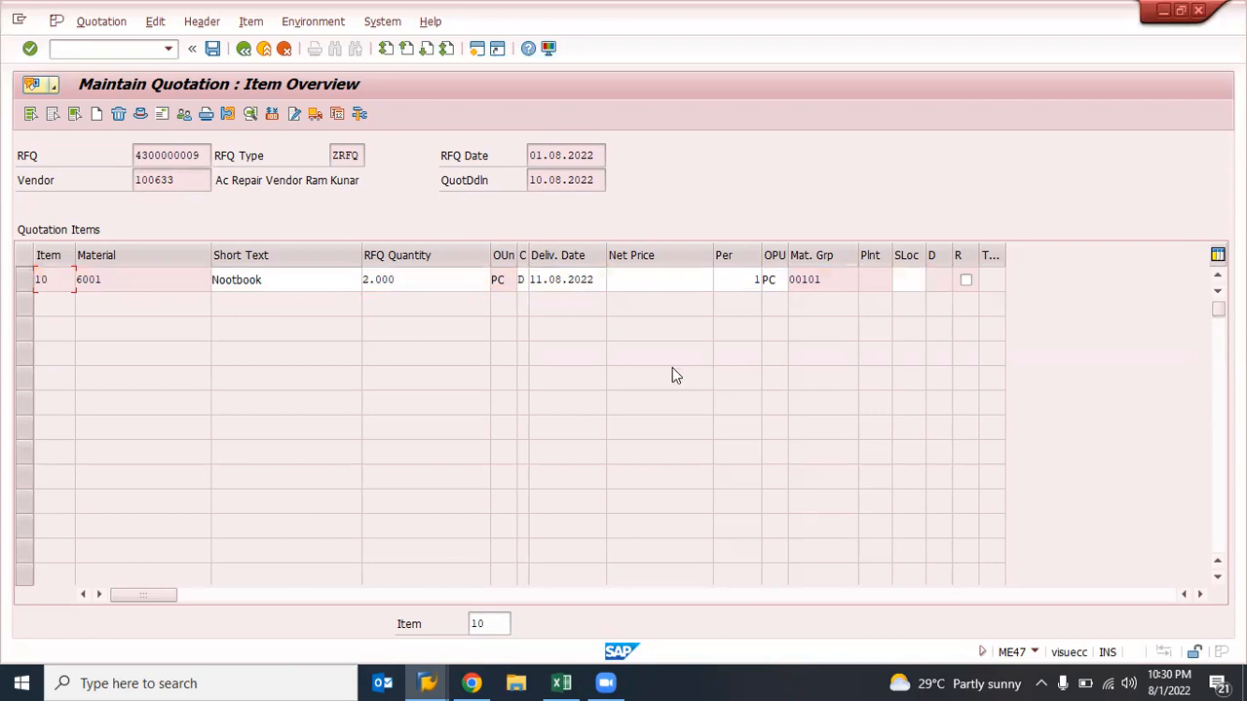
- Set the net price of quotation item 10, the notebook, to 50
left_click(648, 279)
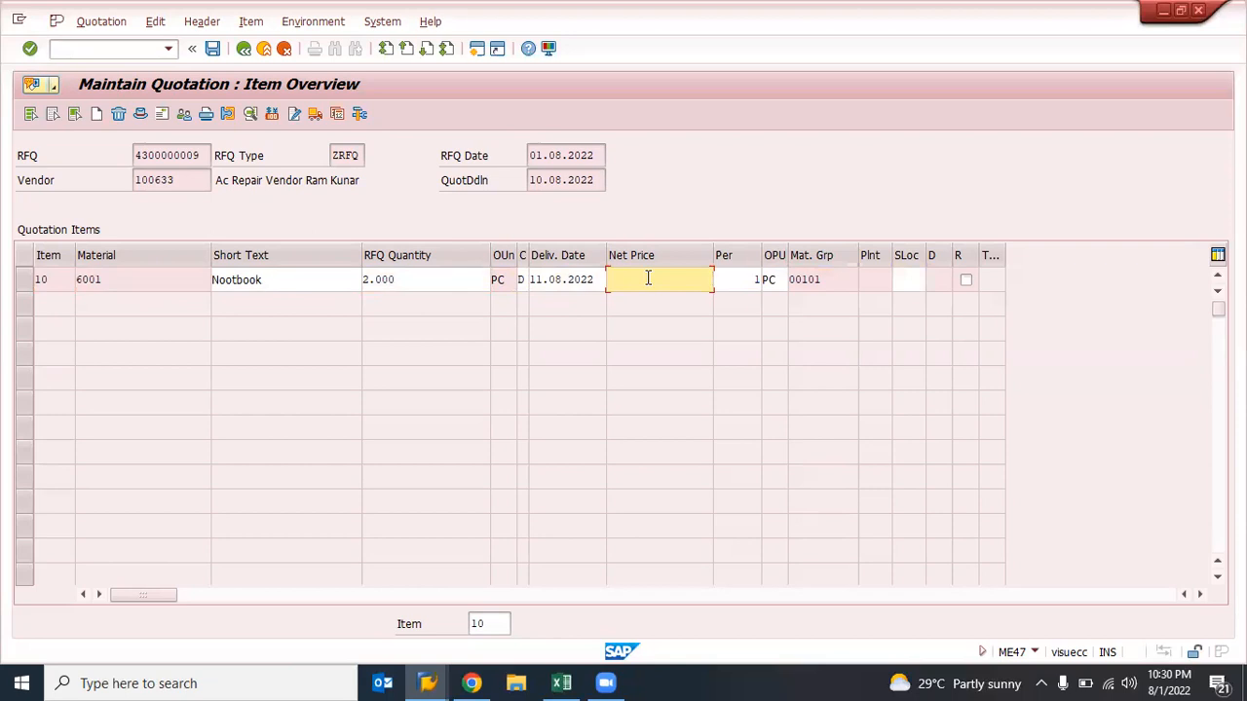
type("50")
key("Return")
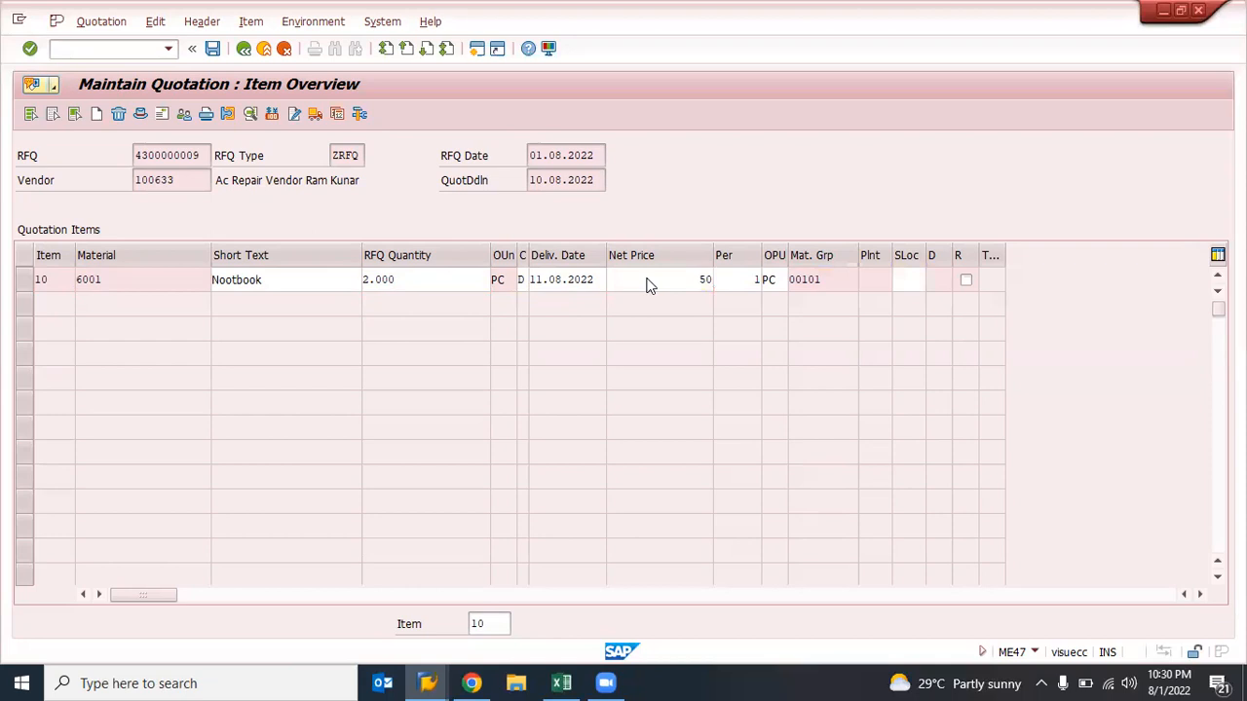
double_click(647, 280)
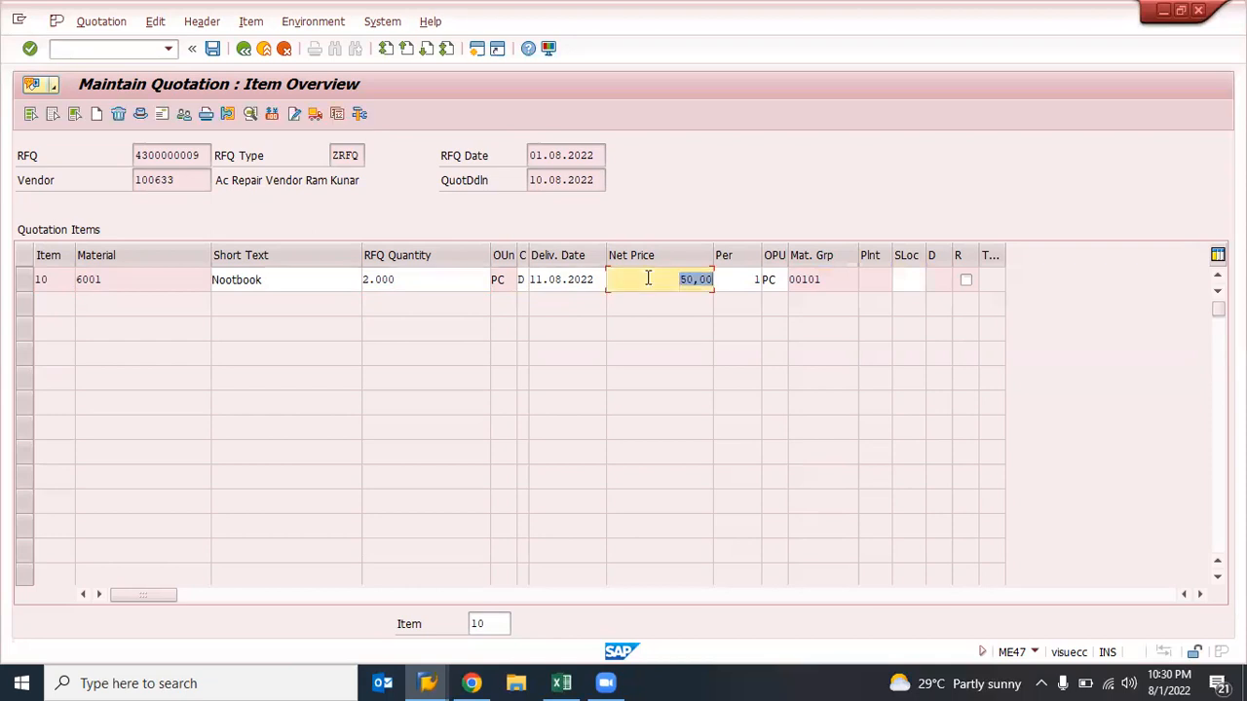
- Open the price conditions of quotation item 10, examine the condition supplements and return to the item overview
left_click(25, 281)
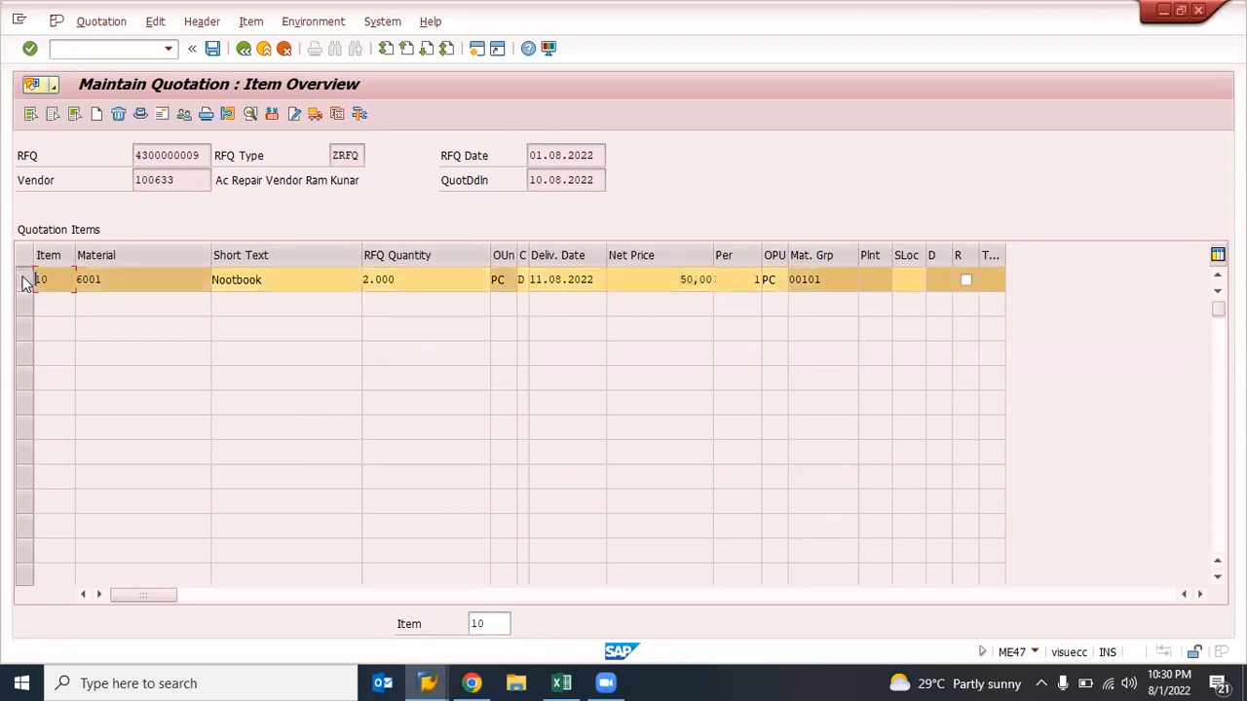
left_click(272, 113)
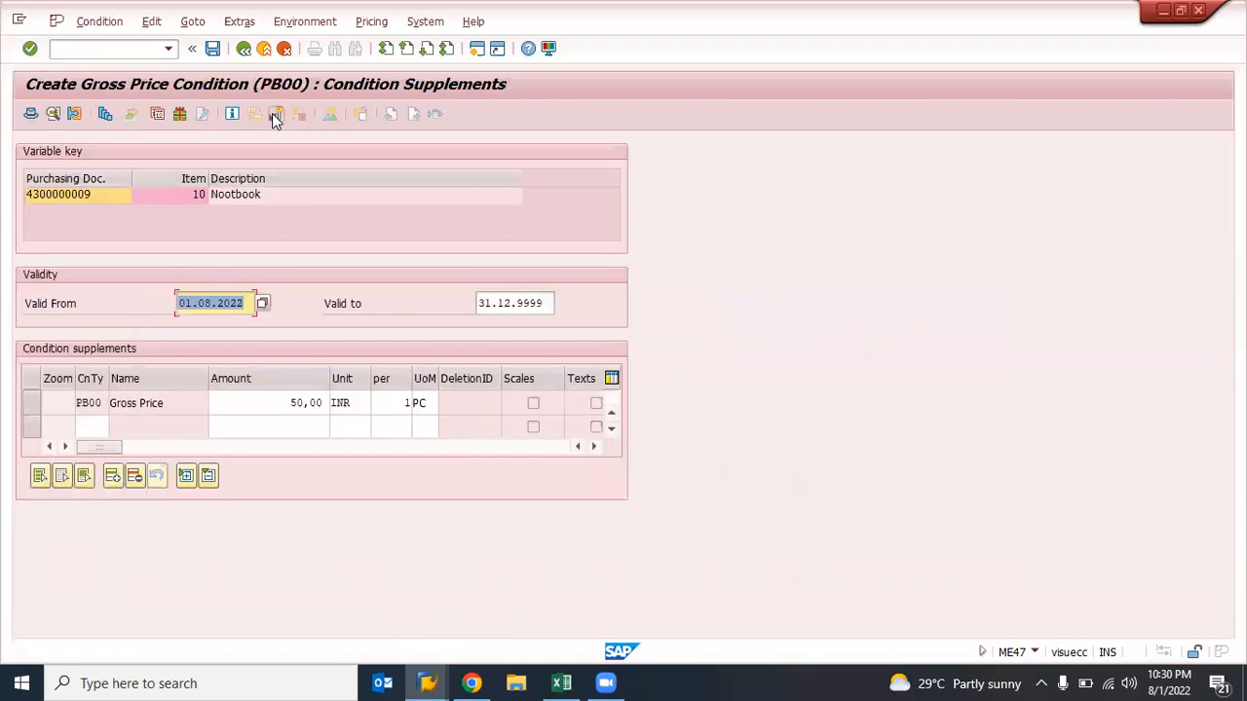
left_click(101, 422)
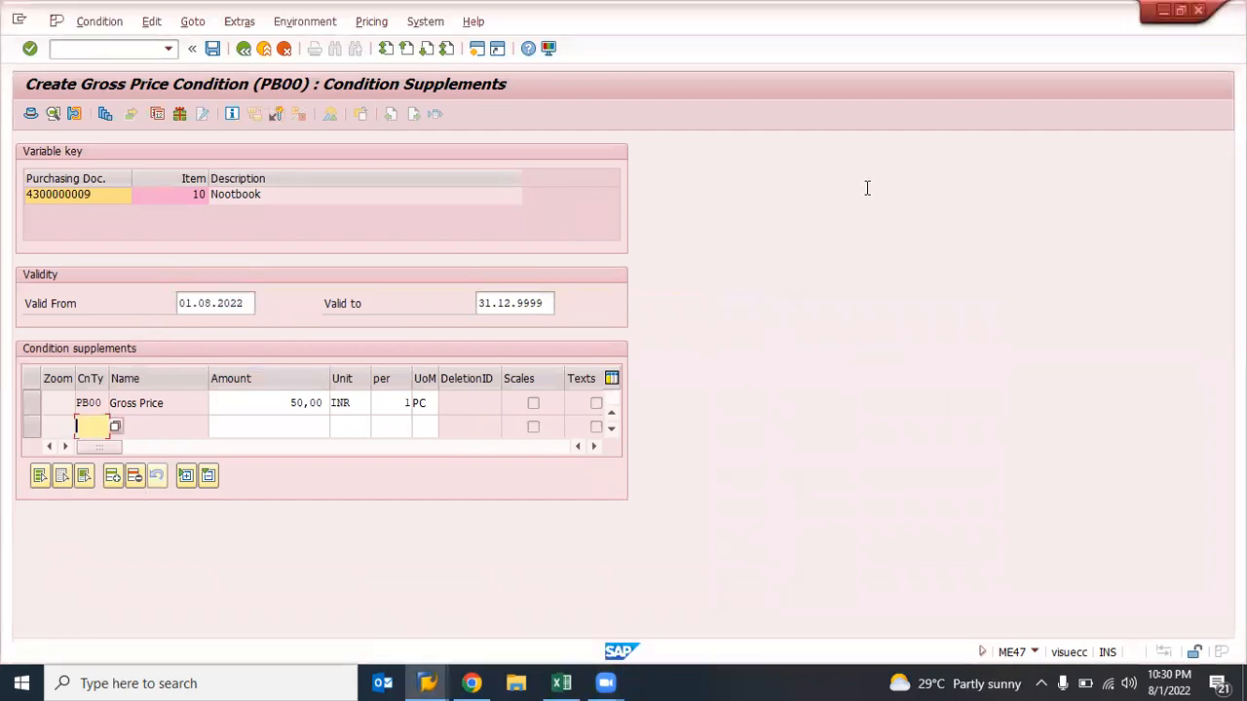
left_click(96, 429)
left_click(245, 53)
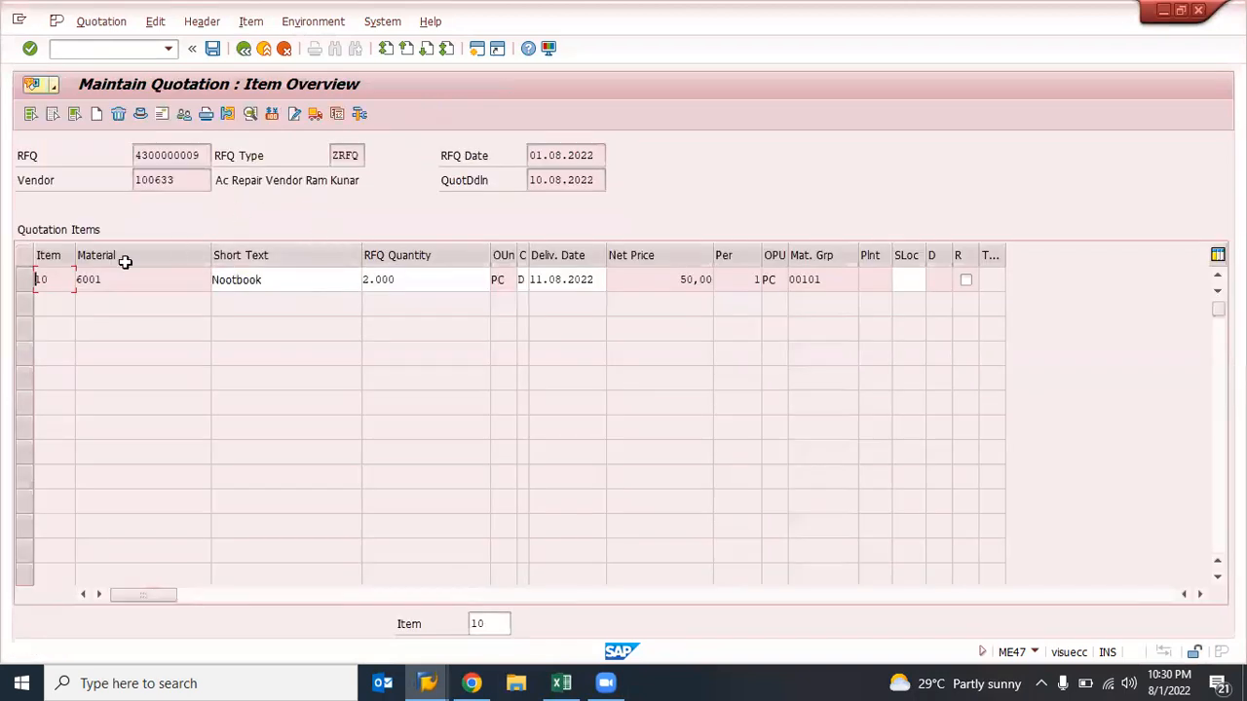
- Open the price conditions of quotation item 10 and add condition type RB00, Discount (Value), below the gross price
left_click(23, 283)
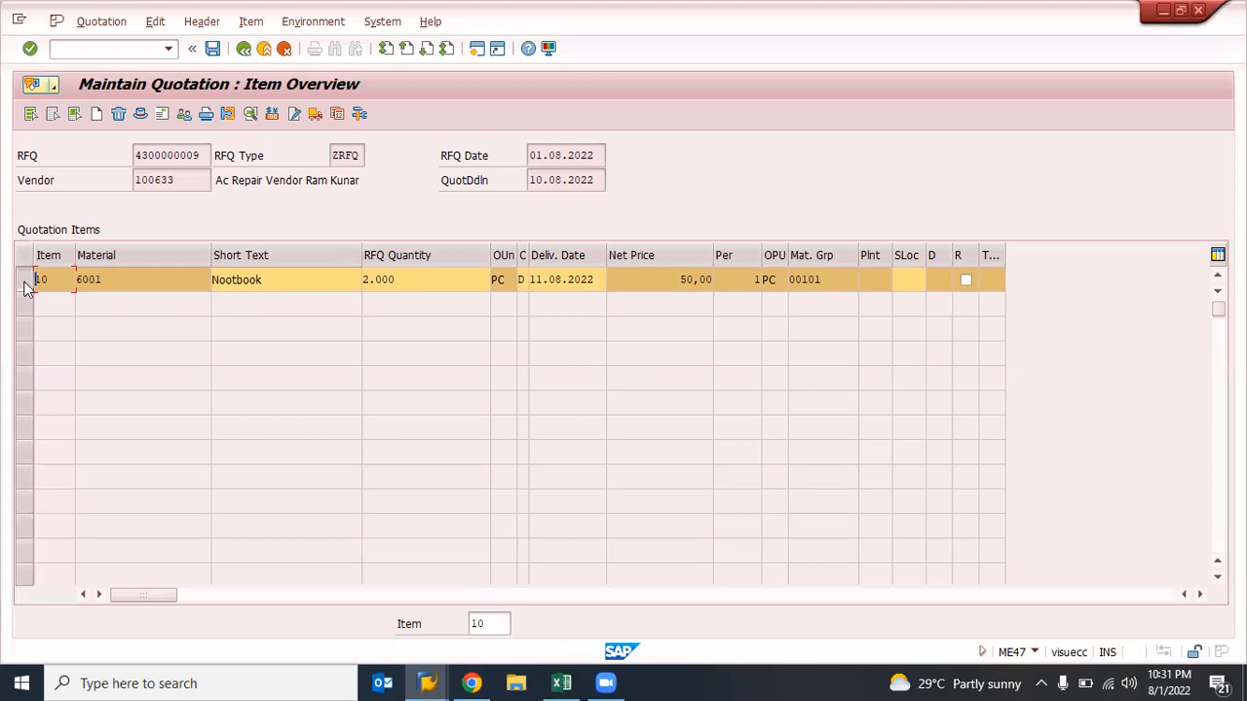
left_click(272, 118)
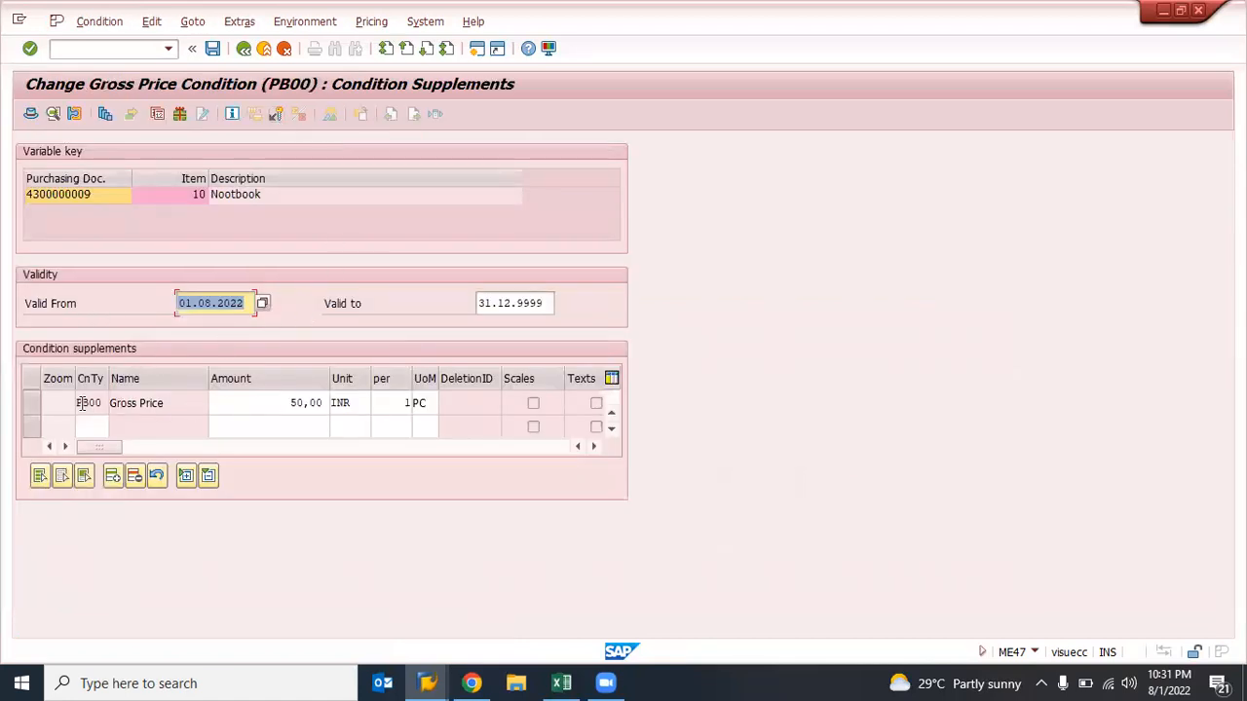
left_click(171, 402)
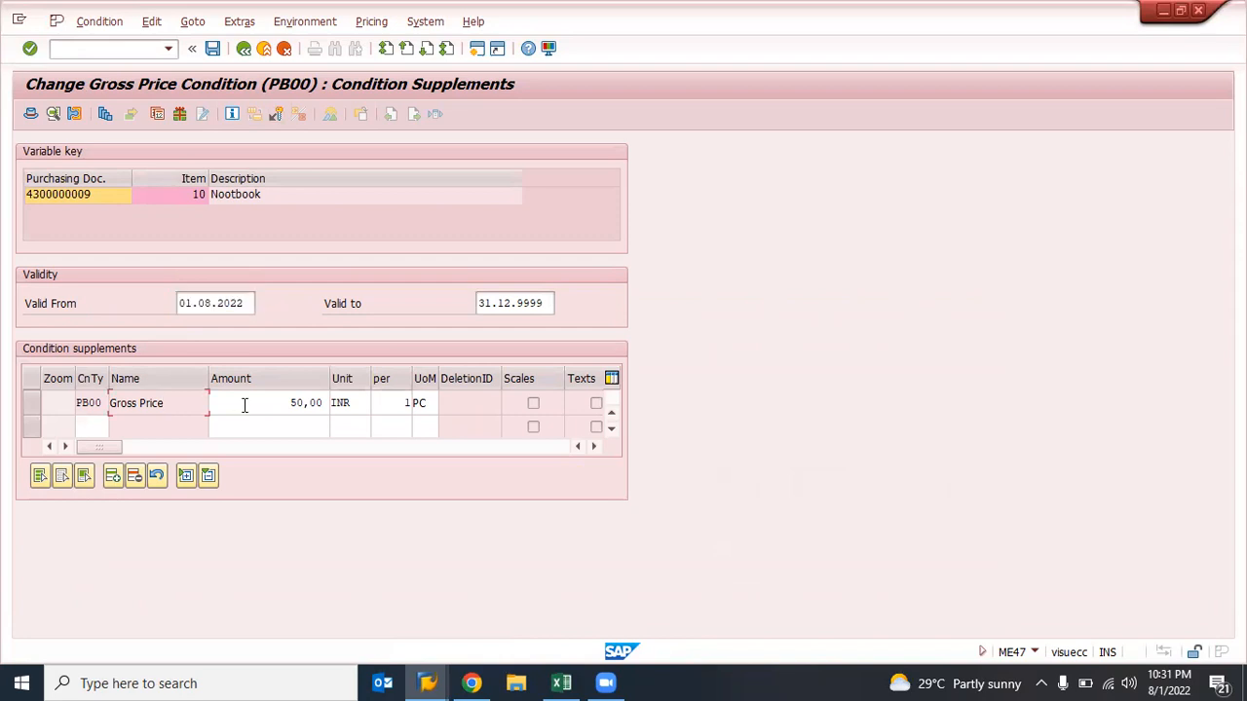
left_click(245, 403)
left_click(105, 427)
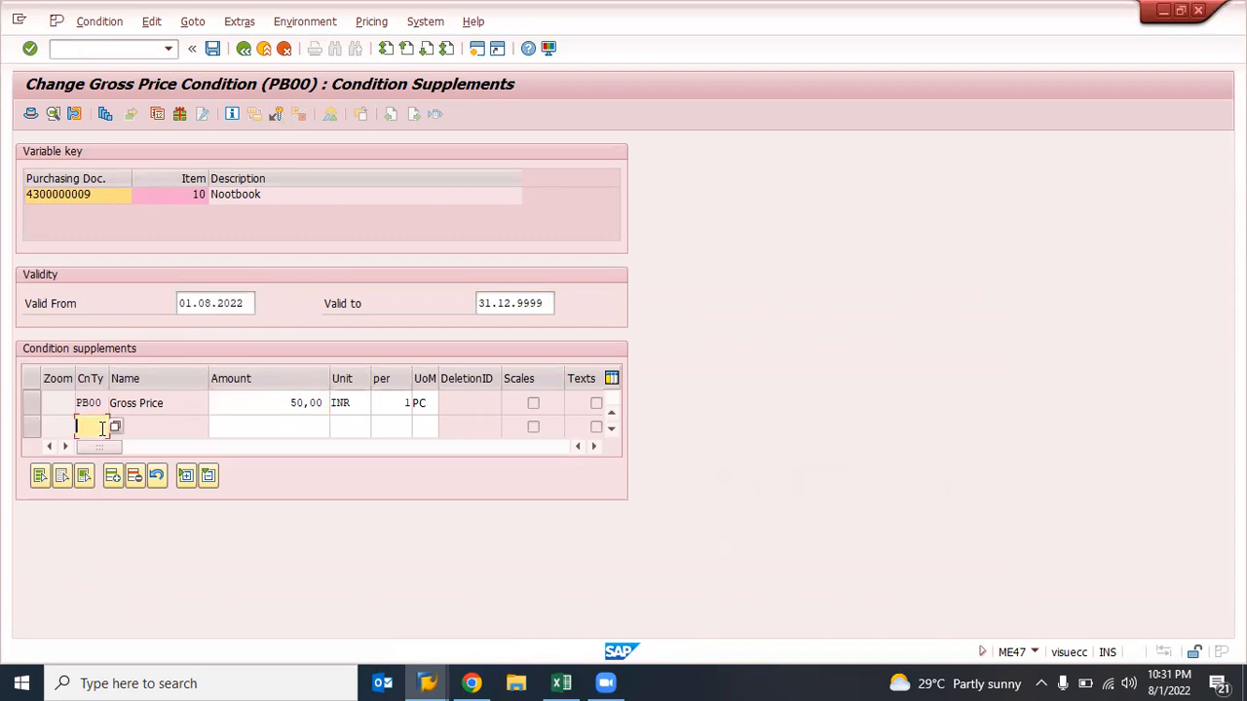
left_click(115, 429)
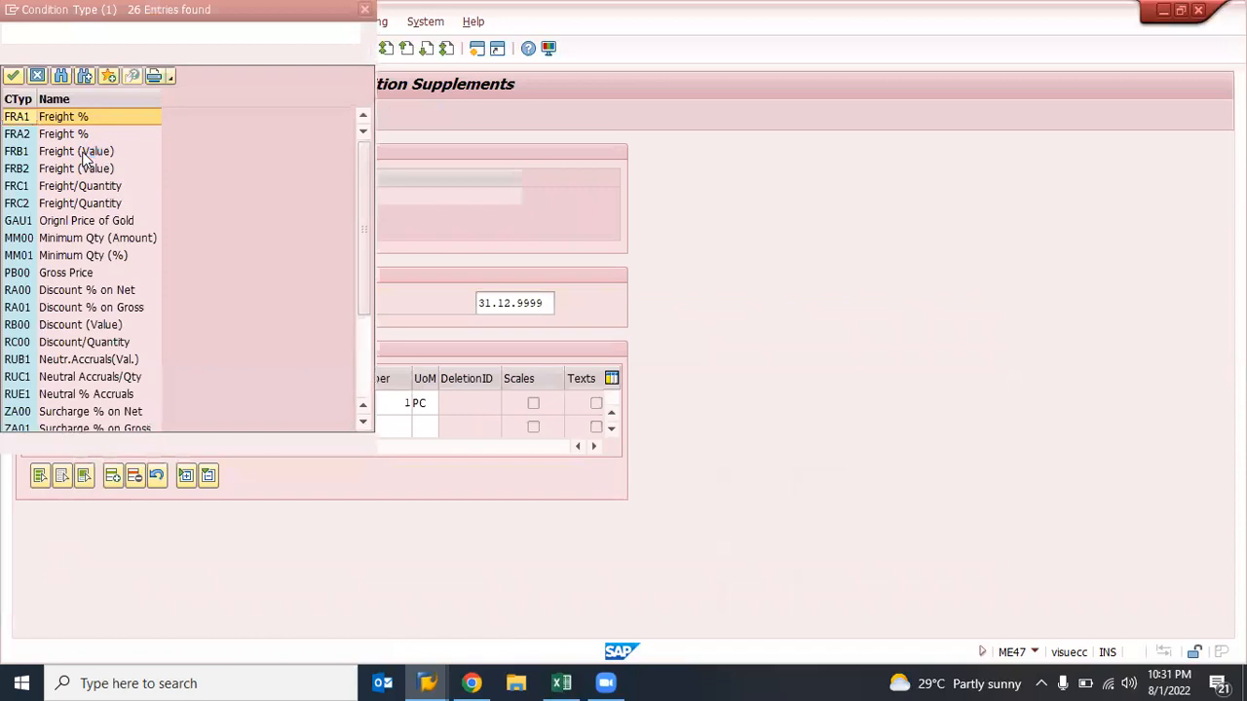
left_click(54, 292)
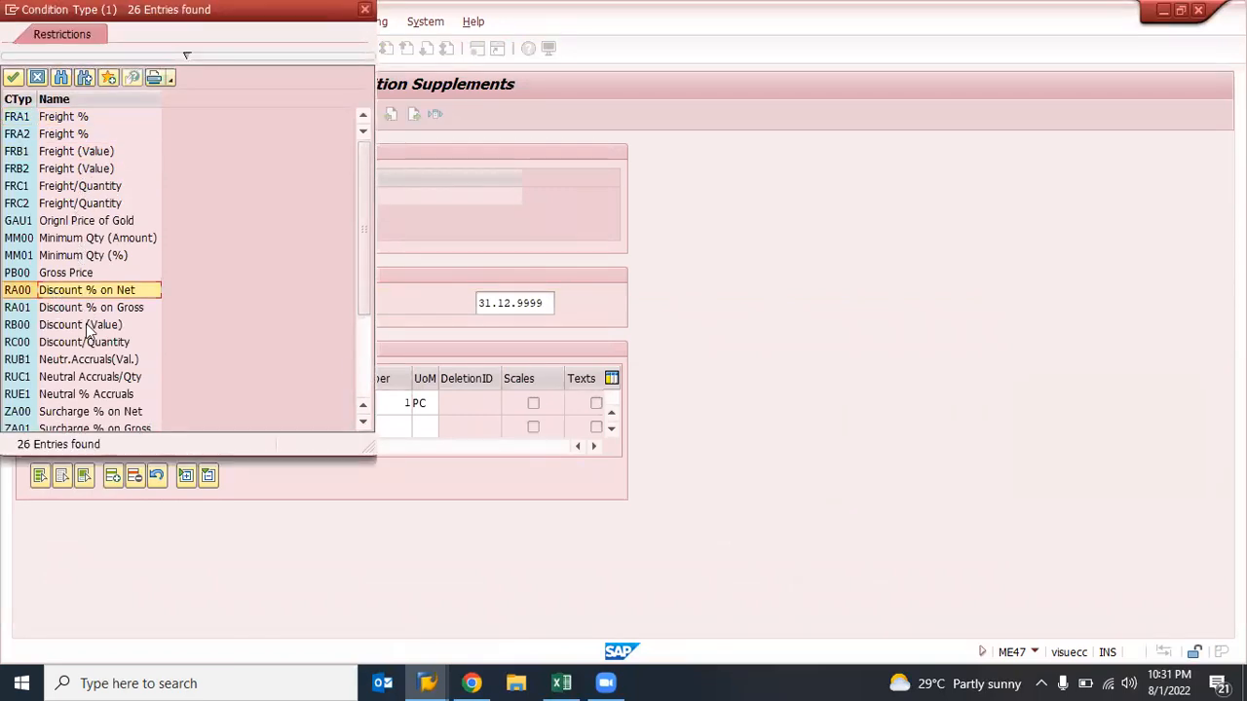
double_click(70, 327)
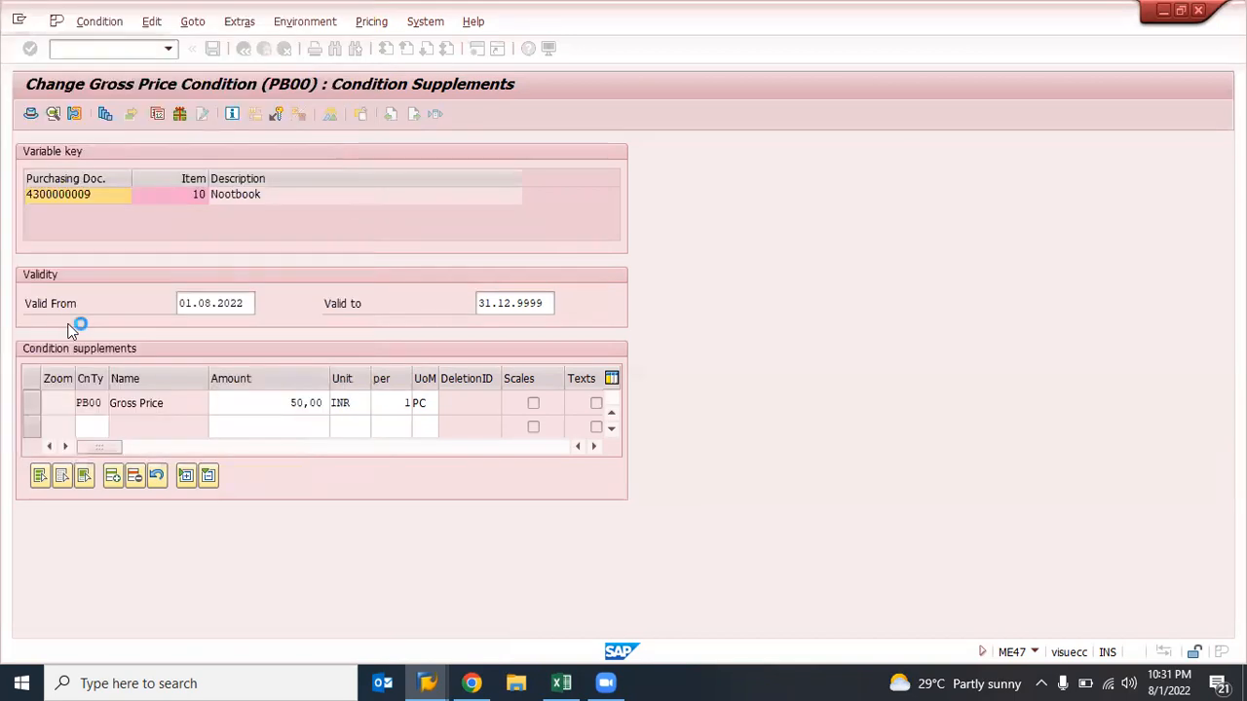
- Set the RB00 discount amount to 1 and save the quotation
left_click(280, 430)
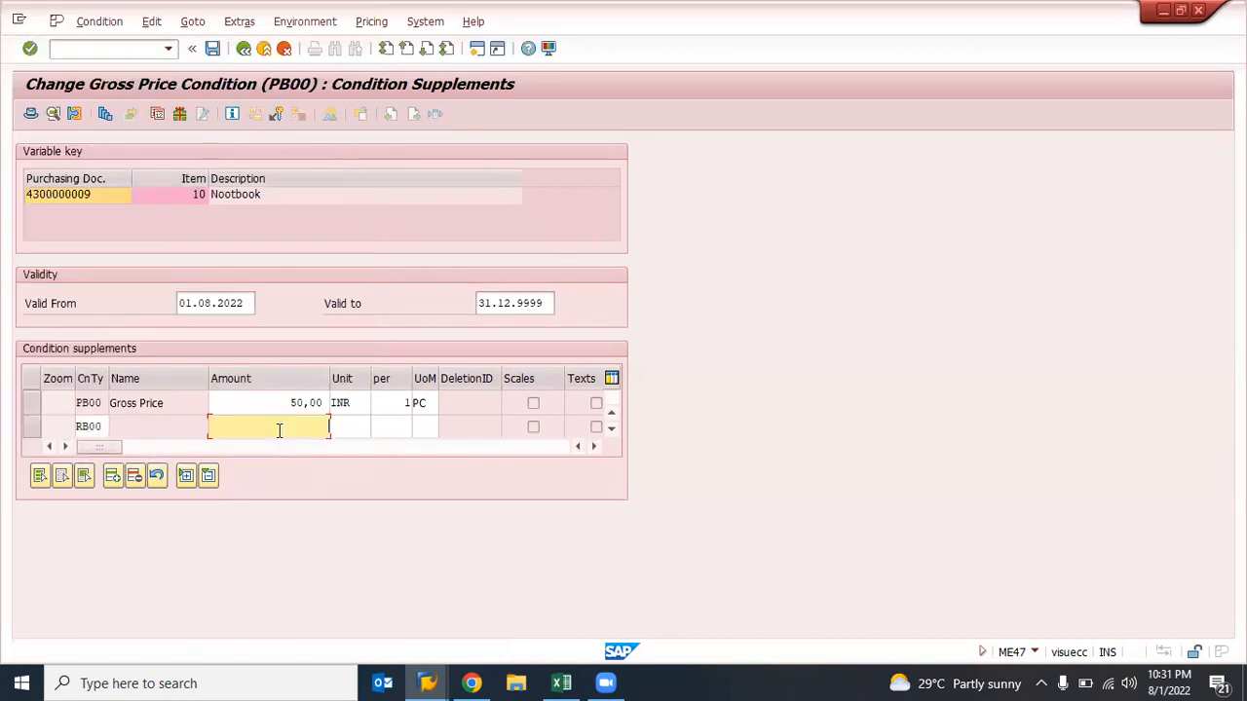
type("1")
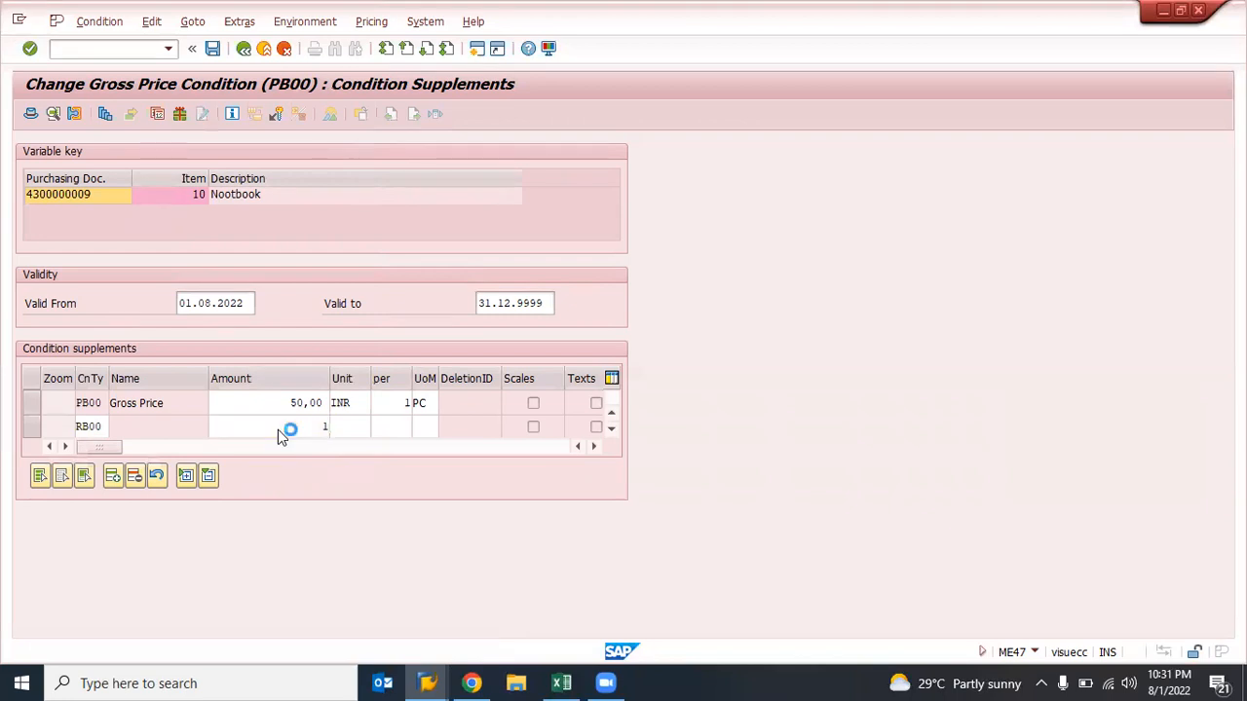
key("Return")
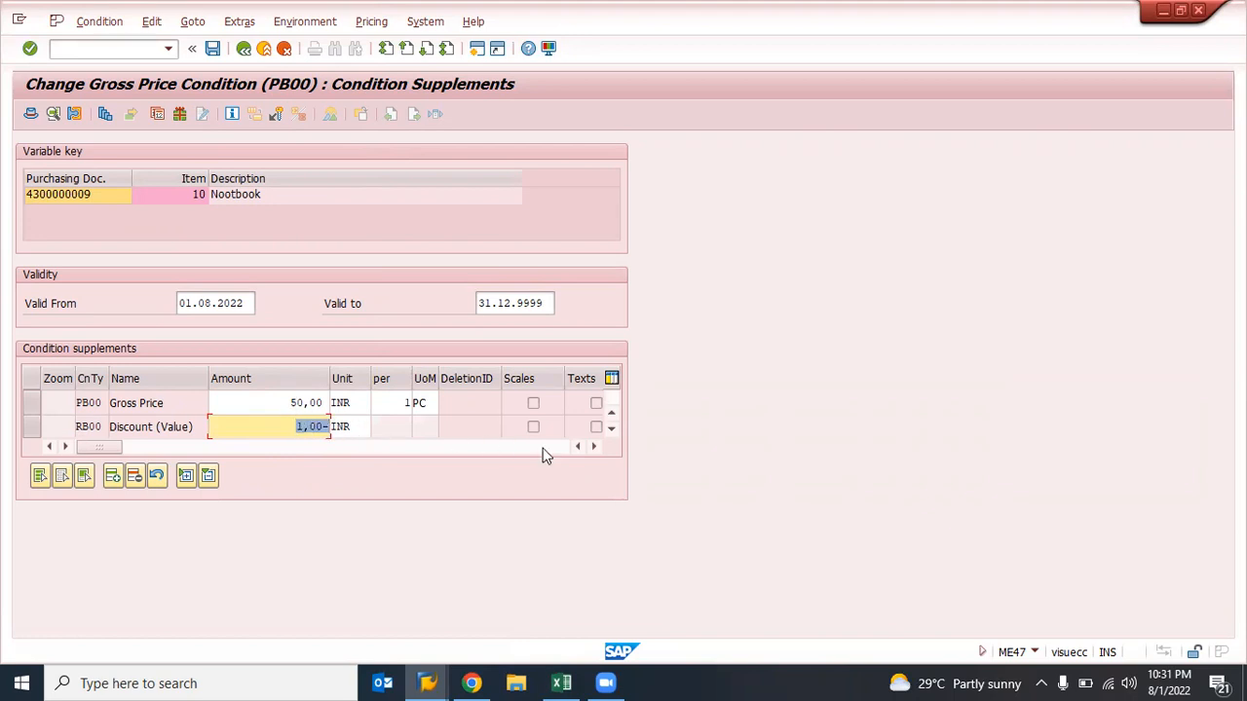
left_click(213, 49)
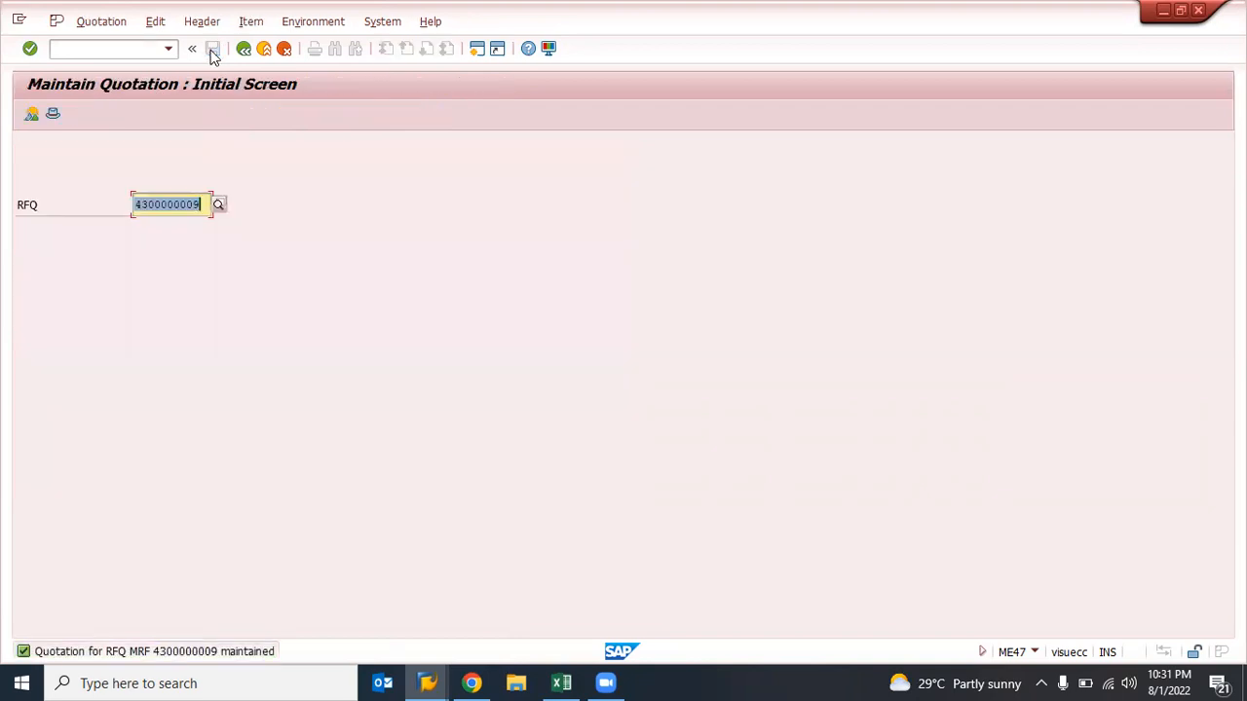
- Open the Test Vendor's RFQ by its number for quotation maintenance
key("Right")
key("BackSpace")
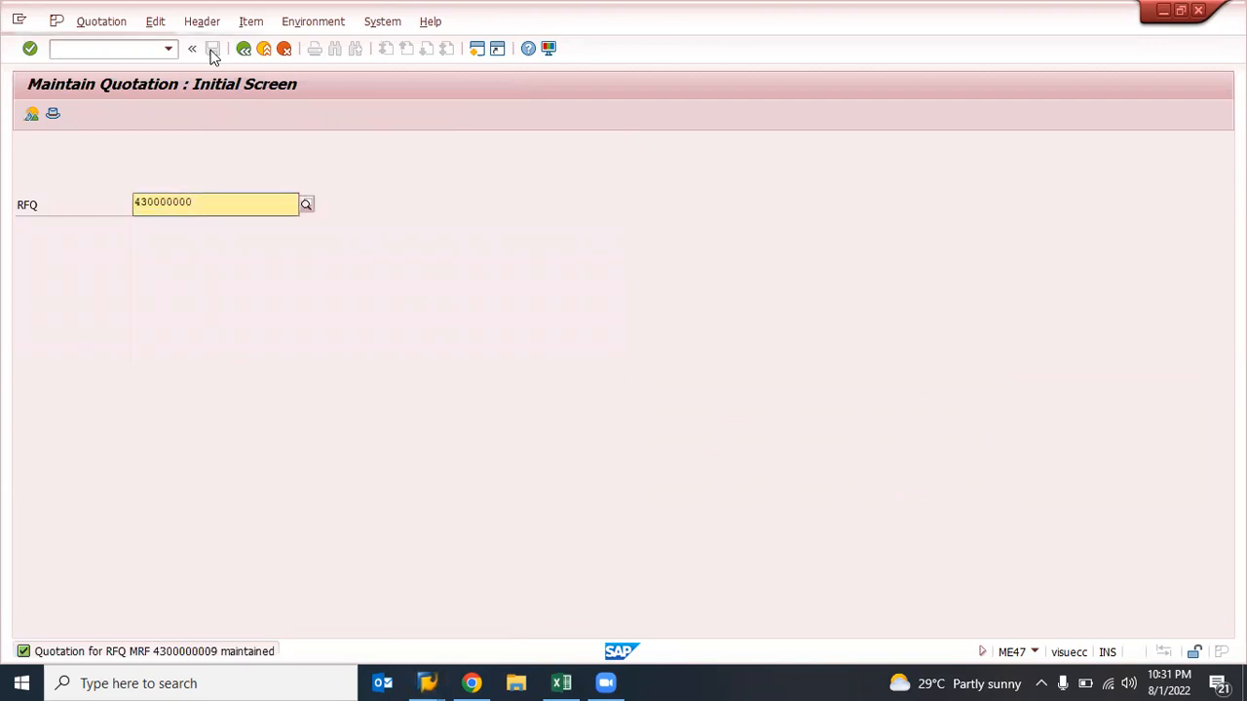
type("10")
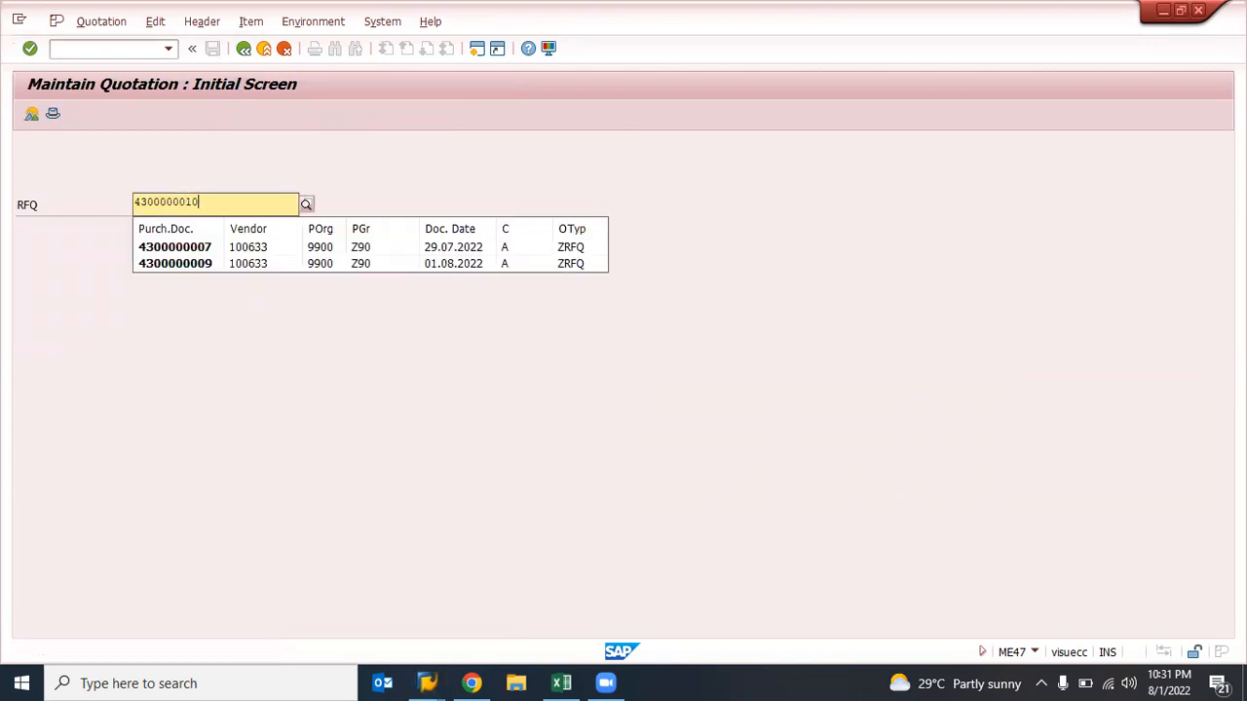
key("Return")
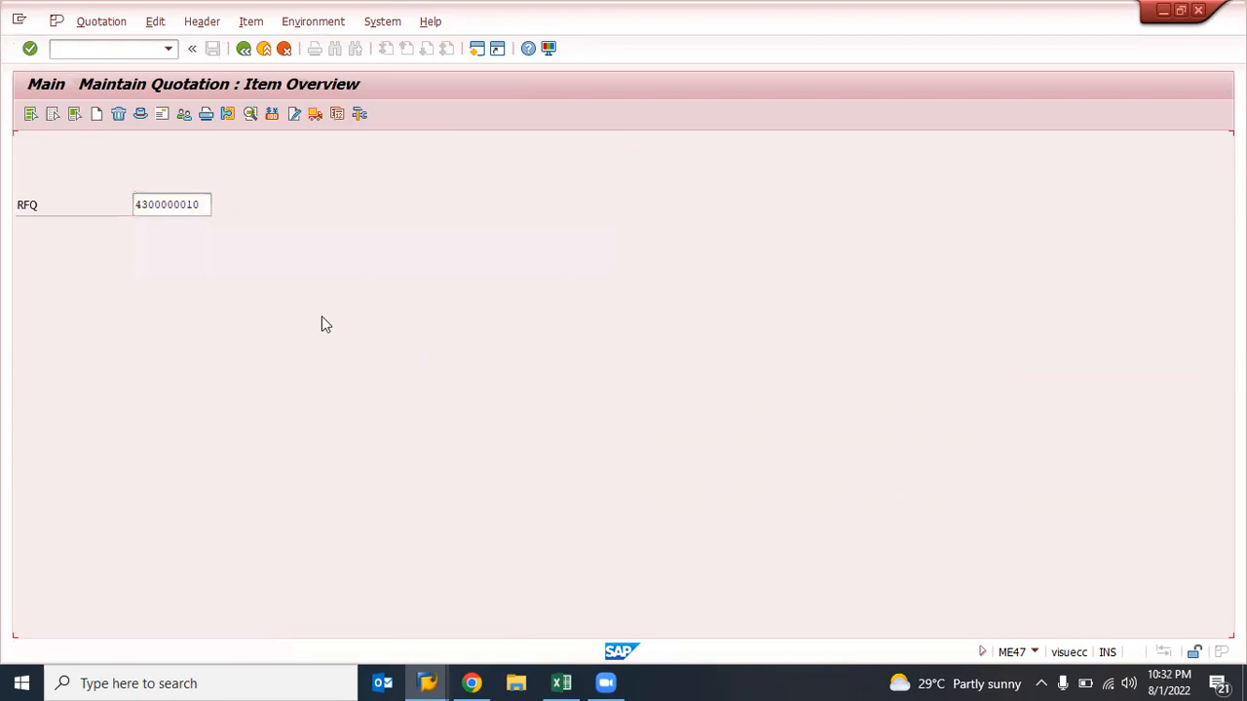
- Set the net price of the Test Vendor's notebook item to 48 and save the quotation
left_click(659, 282)
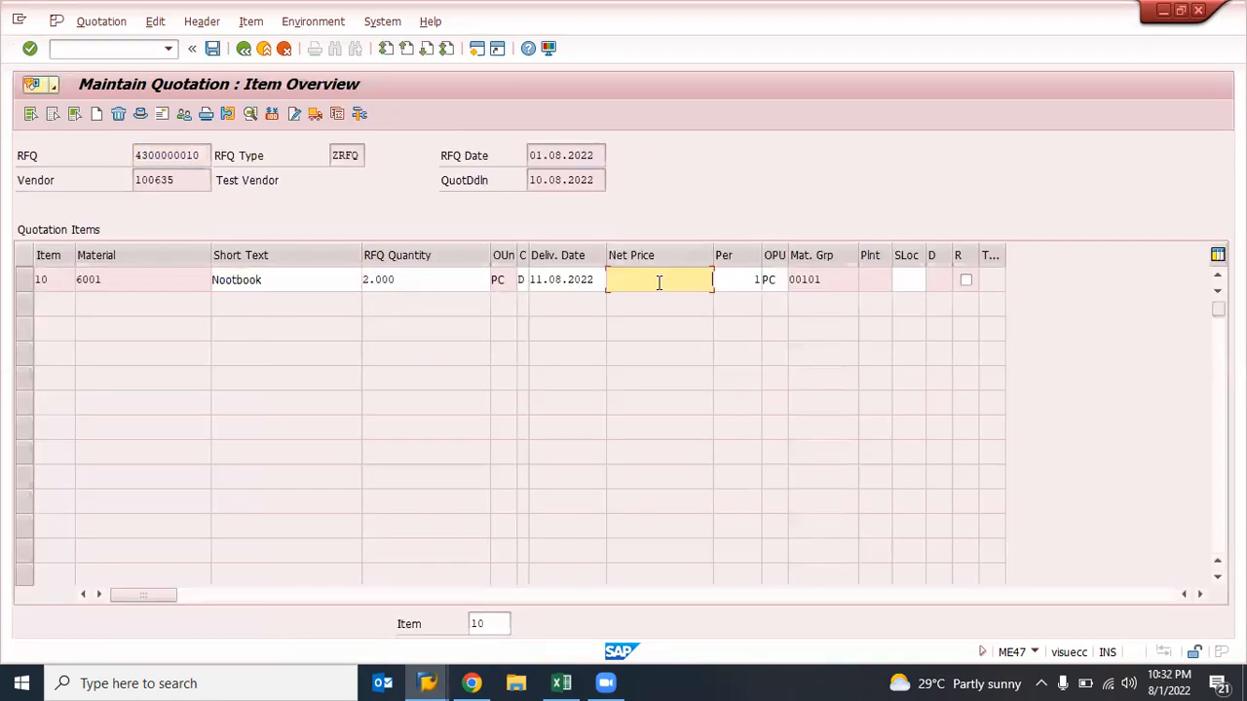
type("48")
key("Return")
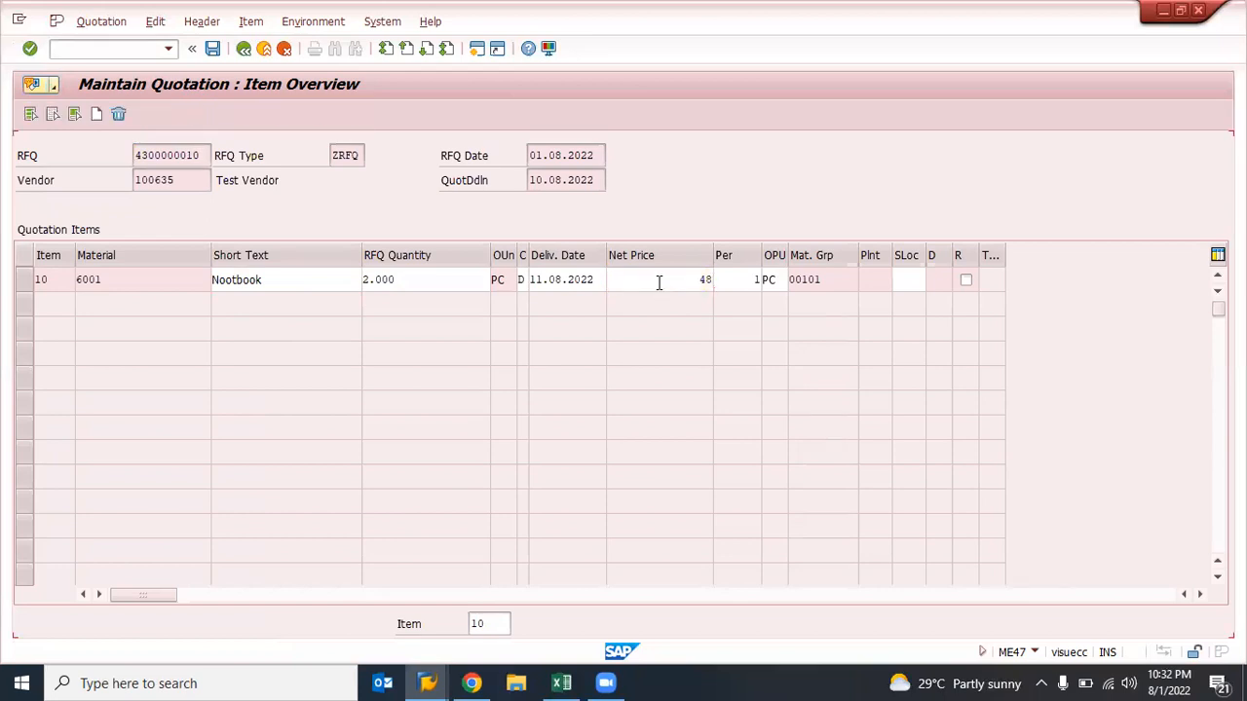
key("ctrl+s")
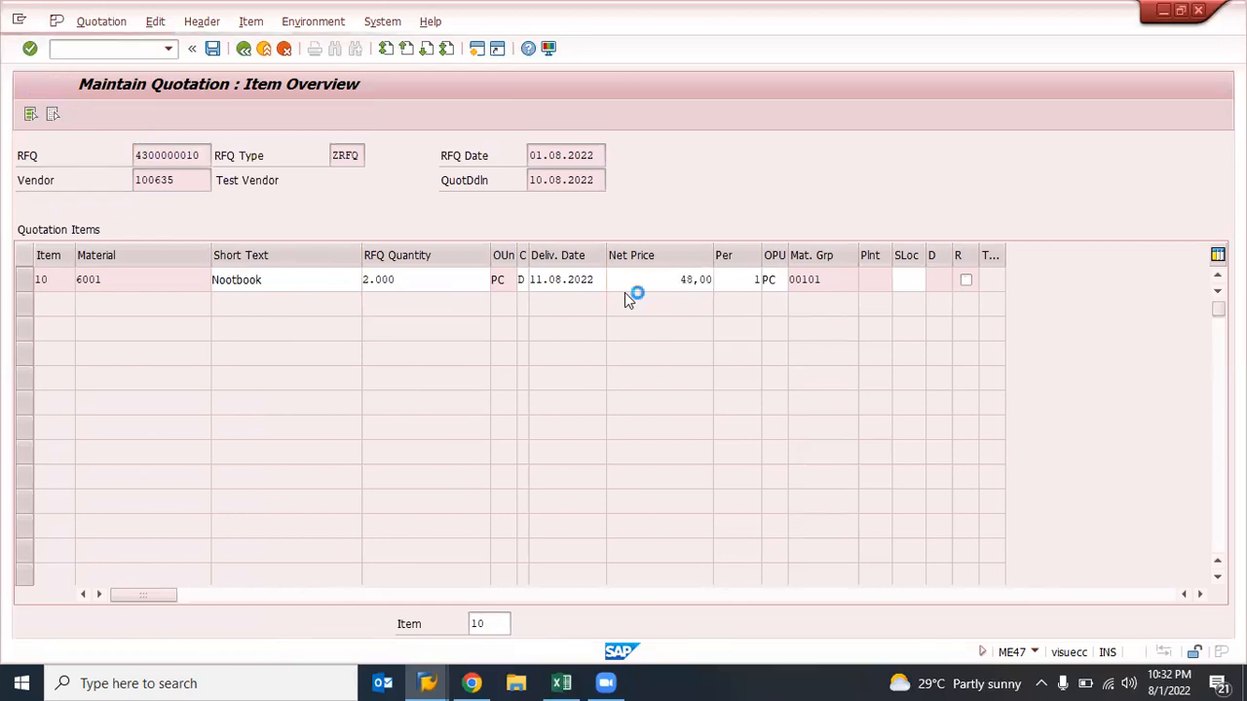
- Open the Raw material Vendor's RFQ by its number and set the net price of item 10 to 45
key("End")
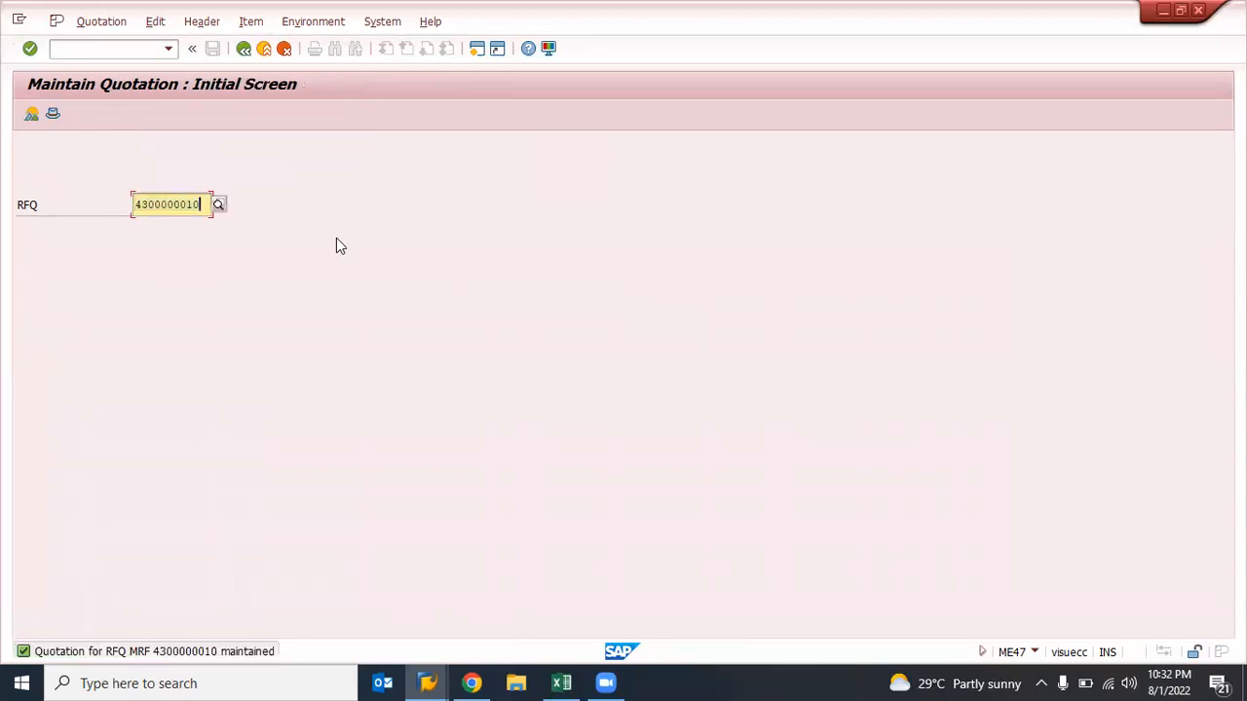
key("BackSpace")
type("1")
key("Return")
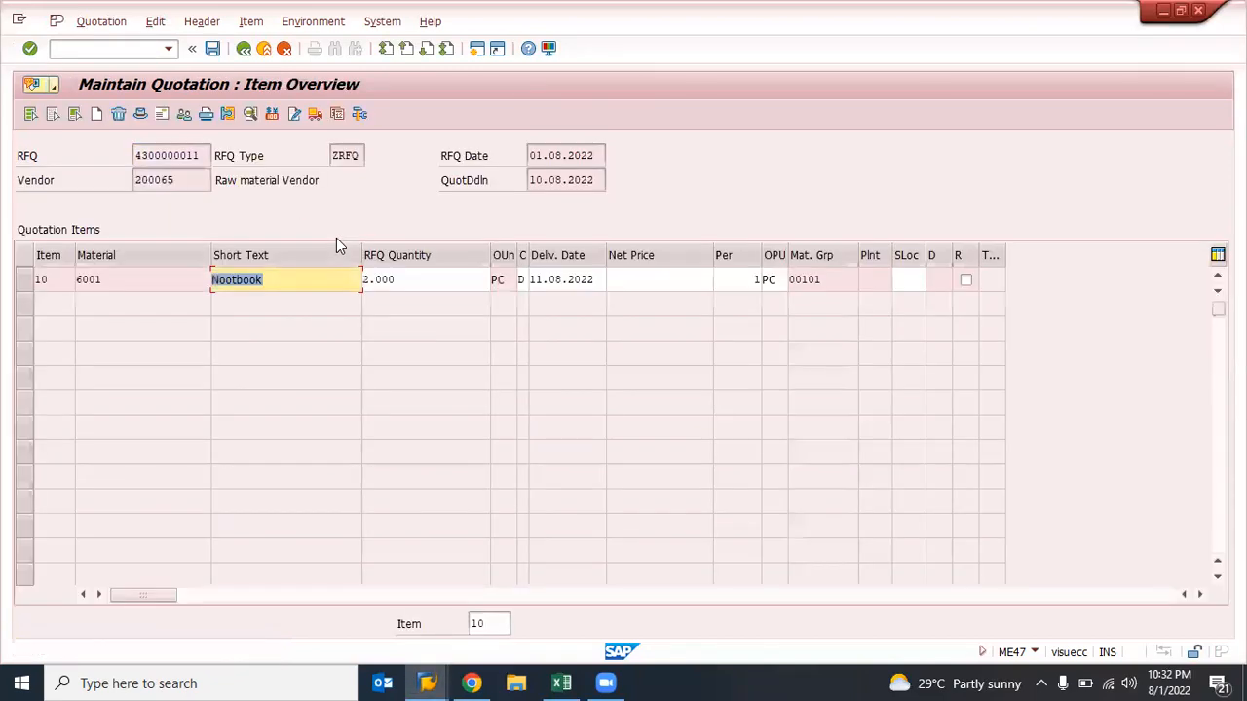
left_click(629, 280)
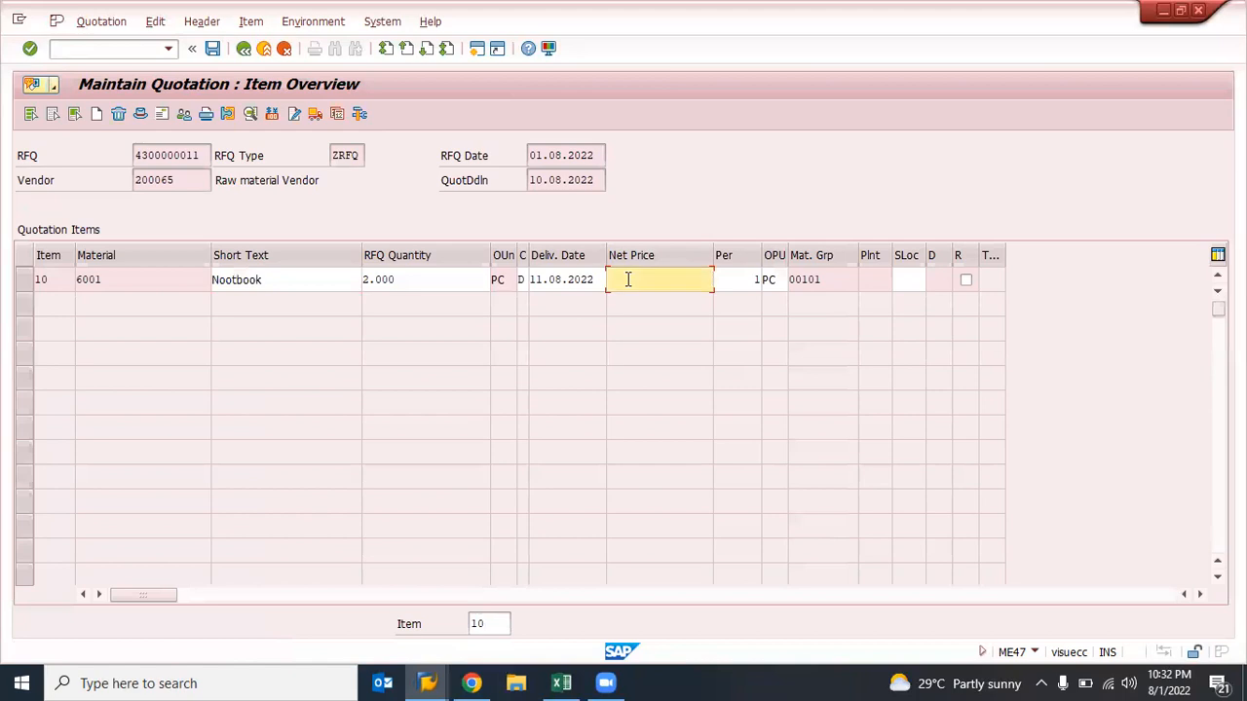
type("45")
key("Return")
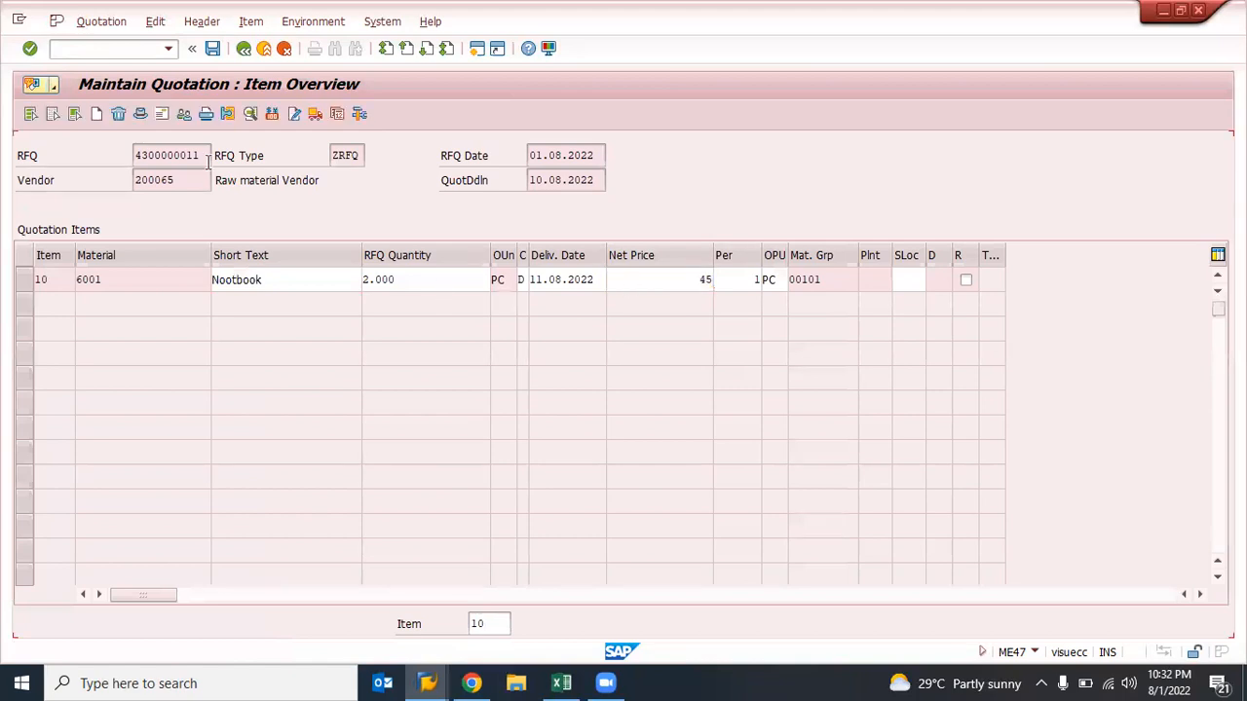
- Open item 10's price conditions and add condition type FRB1, Freight (Value), with an amount of 300
left_click(272, 114)
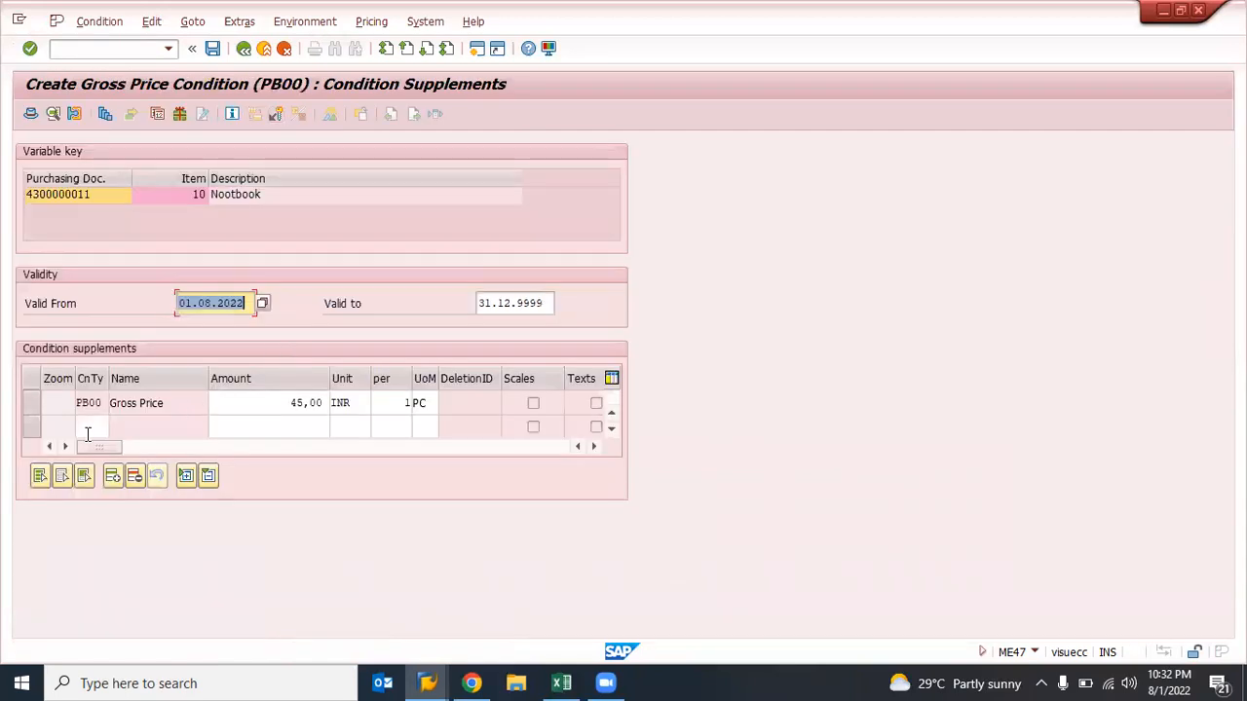
left_click(90, 427)
left_click(117, 426)
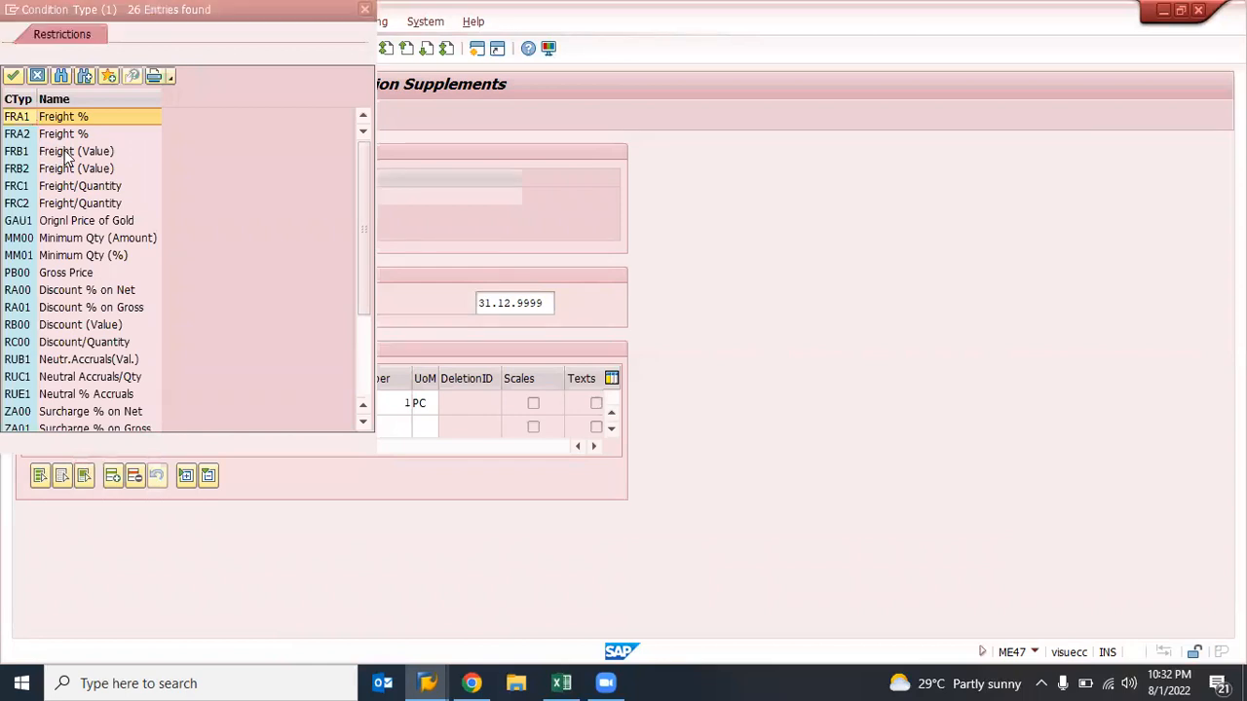
double_click(65, 152)
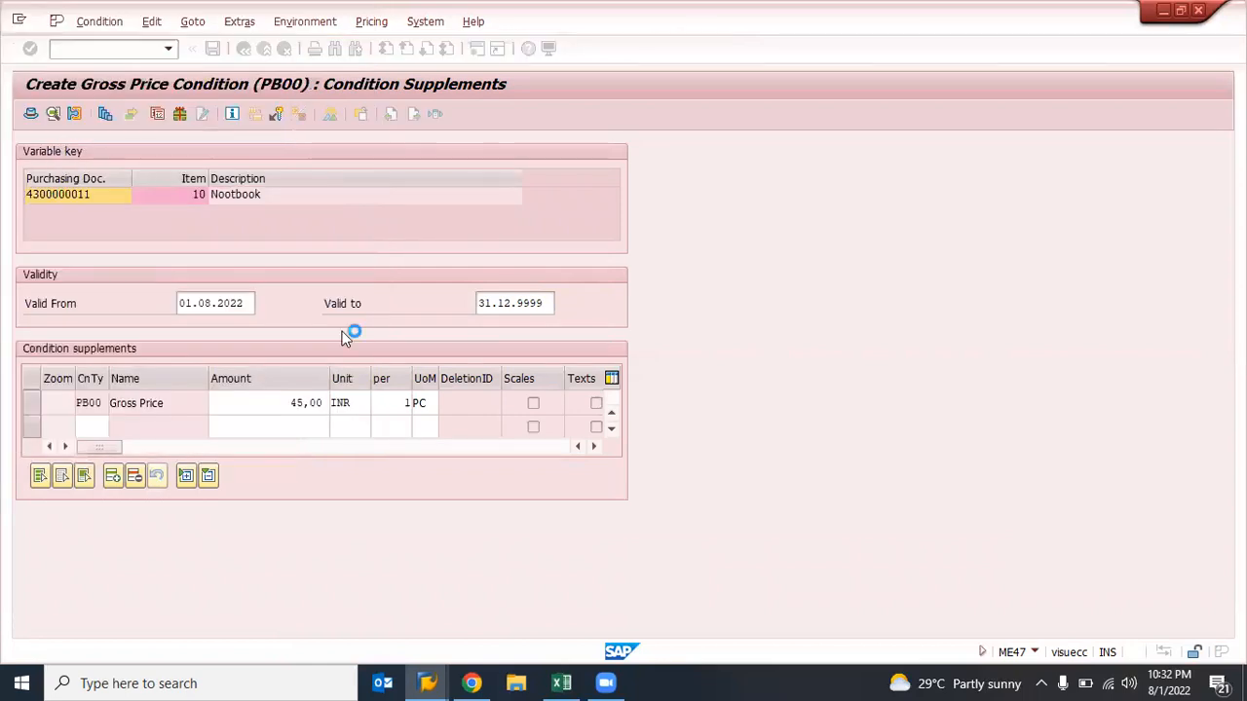
left_click(272, 421)
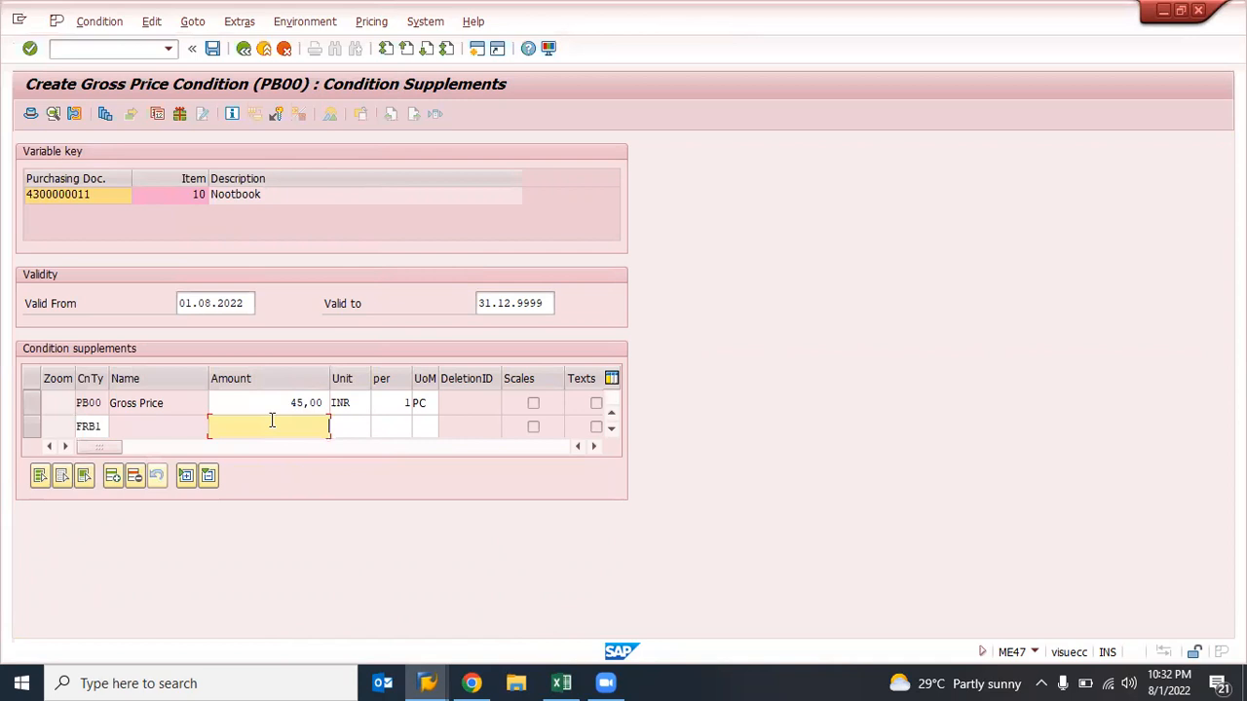
type("300")
key("Return")
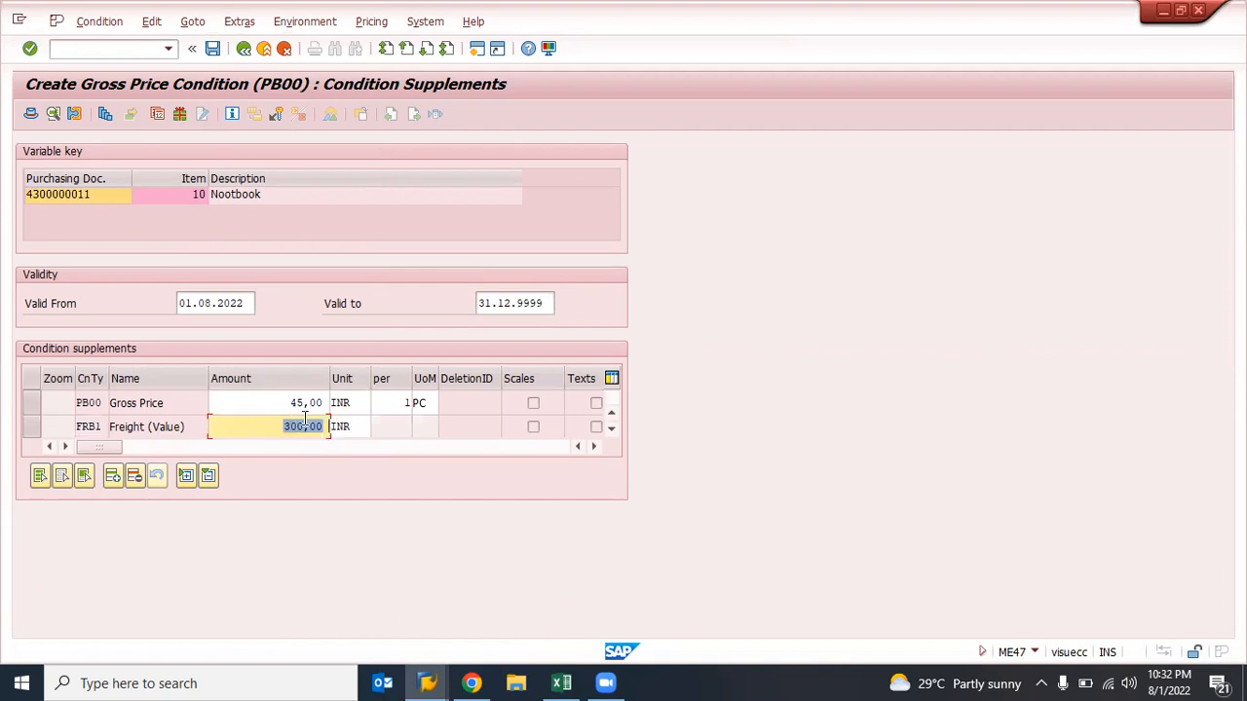
- Re-enter the FRB1 freight amount as 300 and save the Raw material Vendor's quotation
left_click(254, 430)
left_click(309, 428)
key("BackSpace")
key("Delete")
key("Delete")
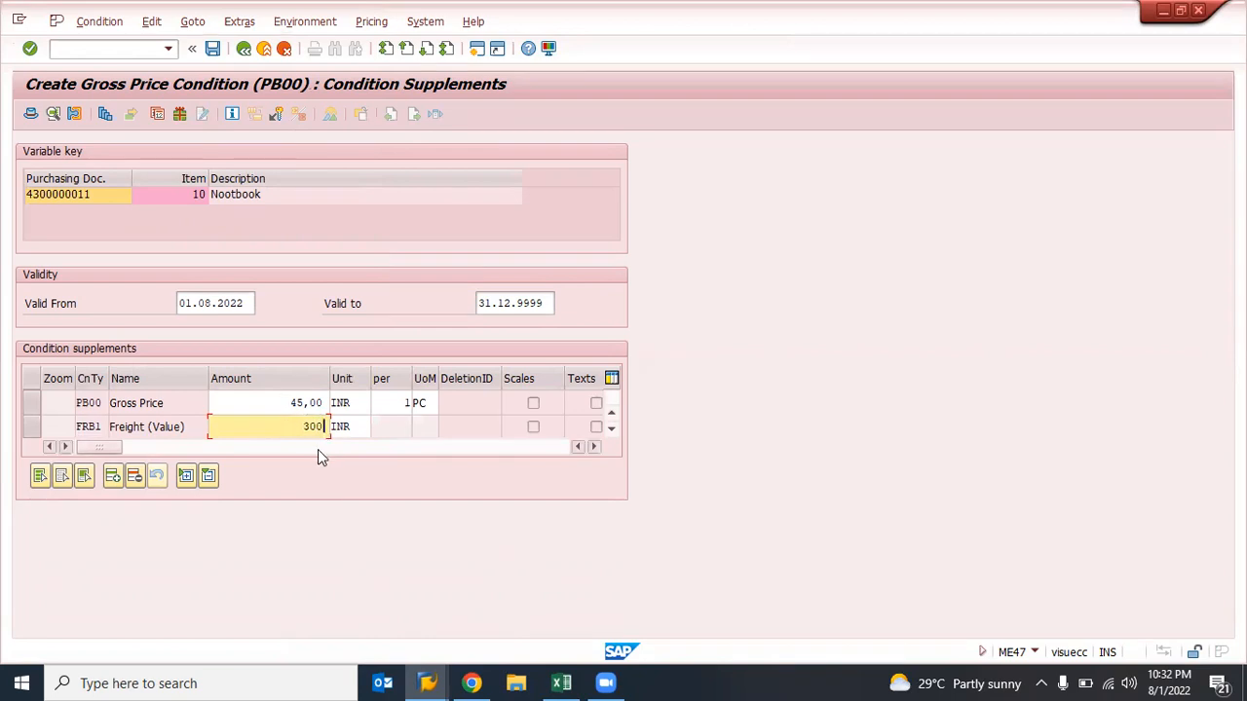
key("Return")
double_click(304, 427)
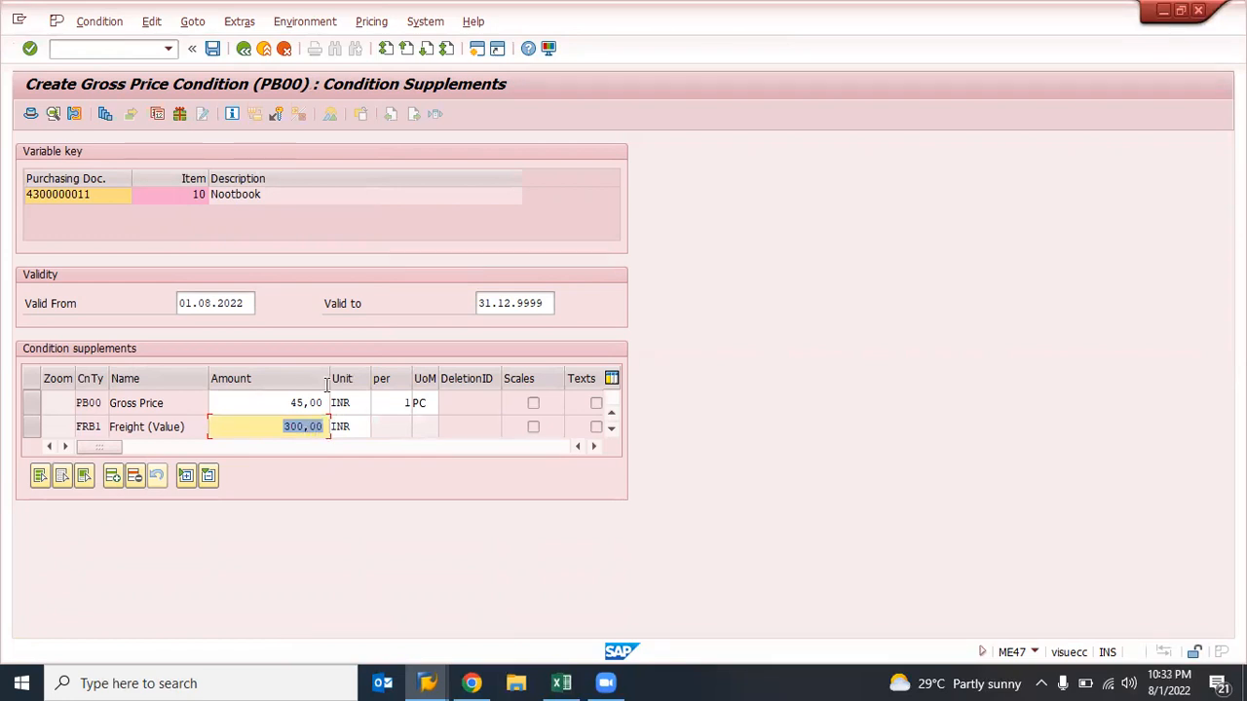
left_click(213, 48)
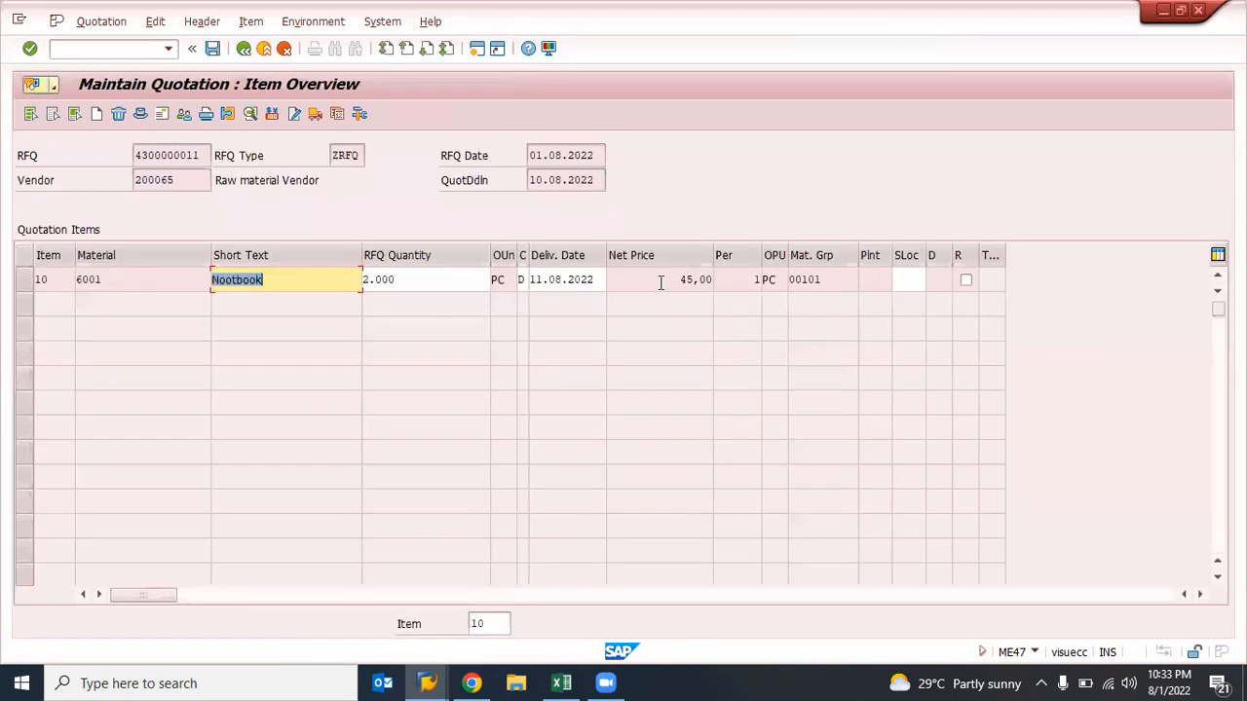
- Leave Maintain Quotation and start transaction ME49 for the price comparison list
left_click(660, 281)
left_click(243, 49)
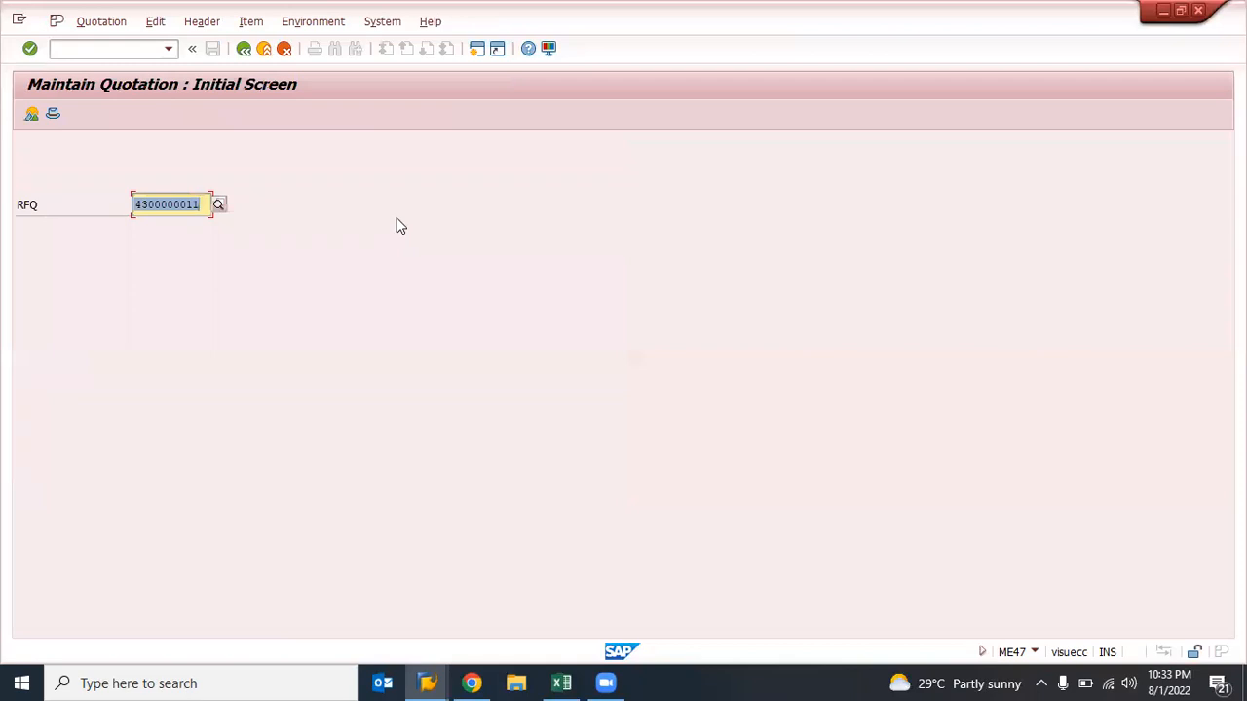
key("Return")
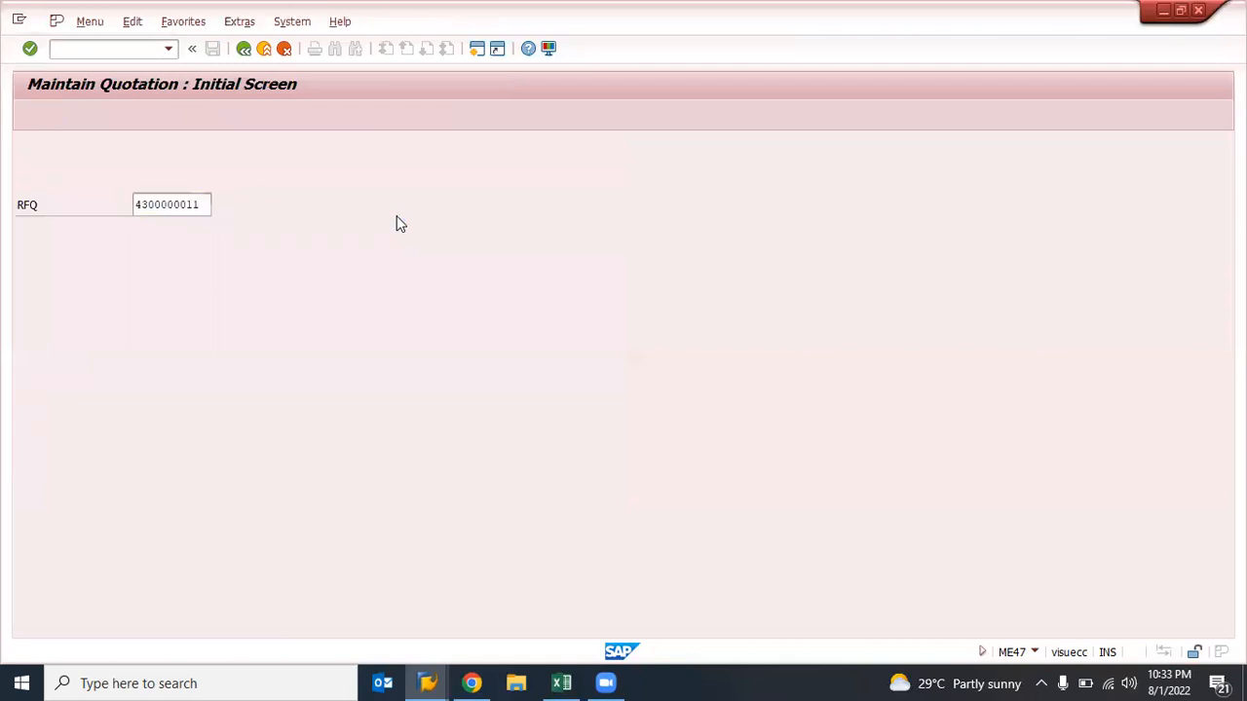
type("me49")
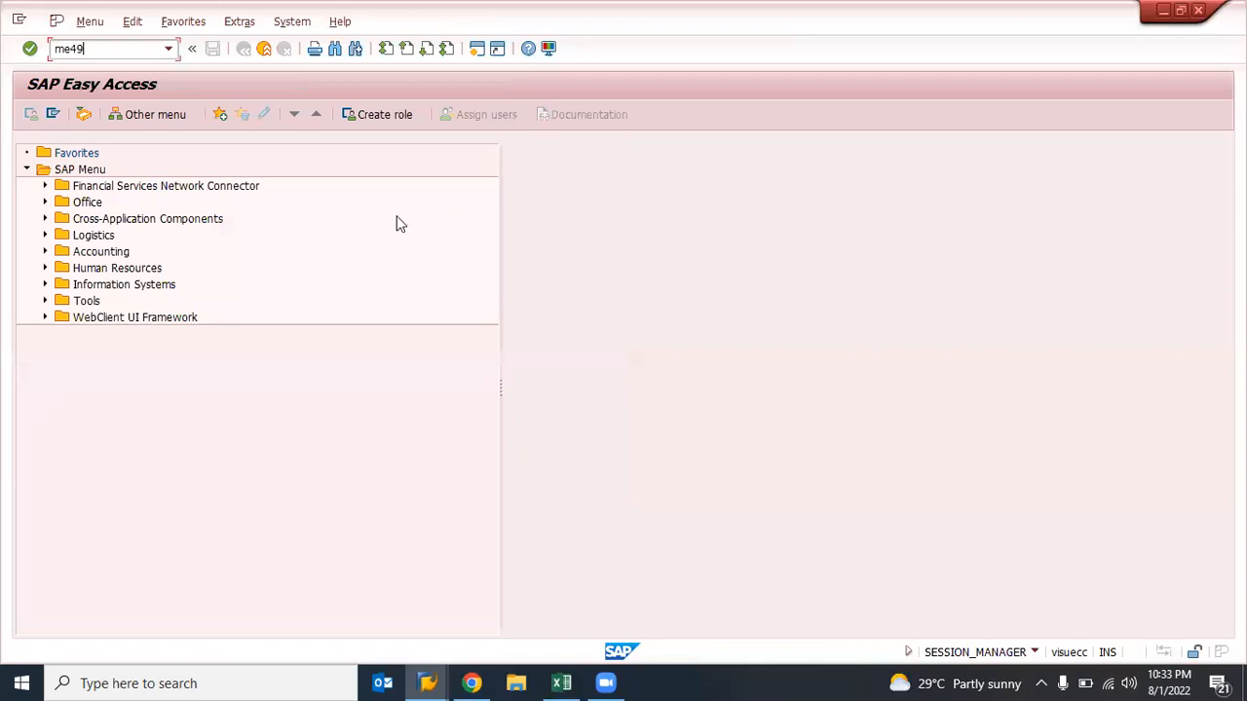
key("Return")
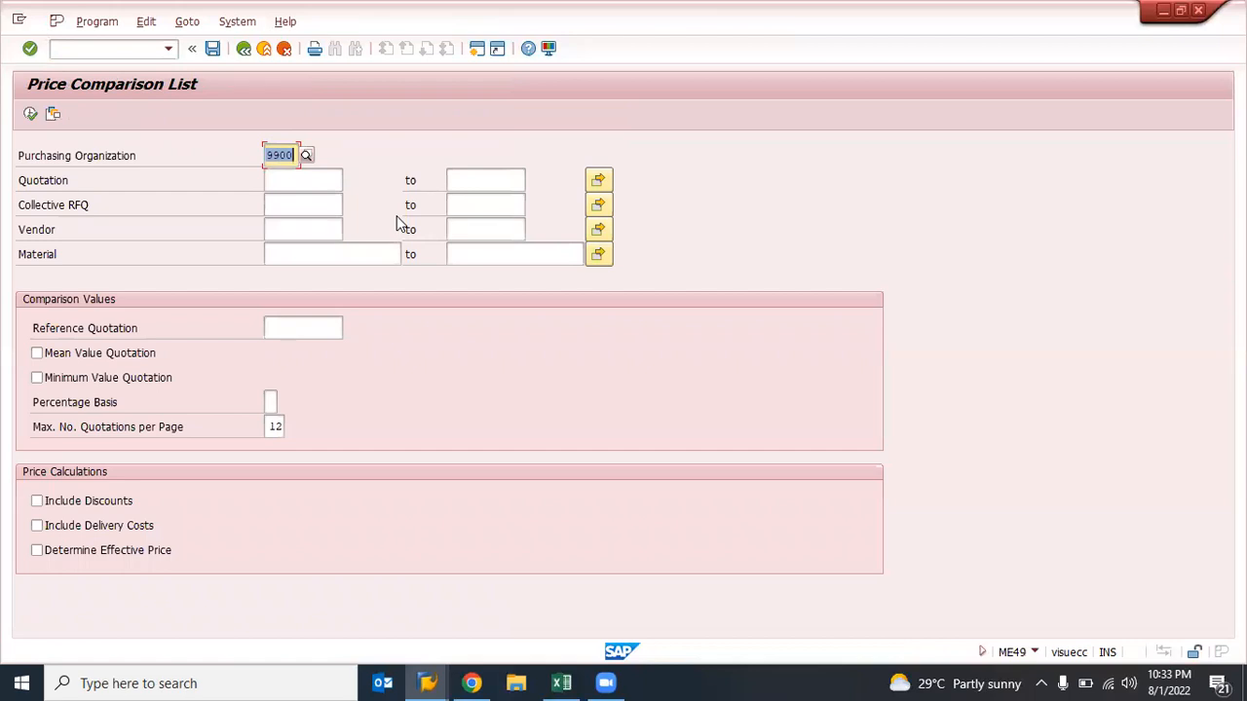
key("Tab")
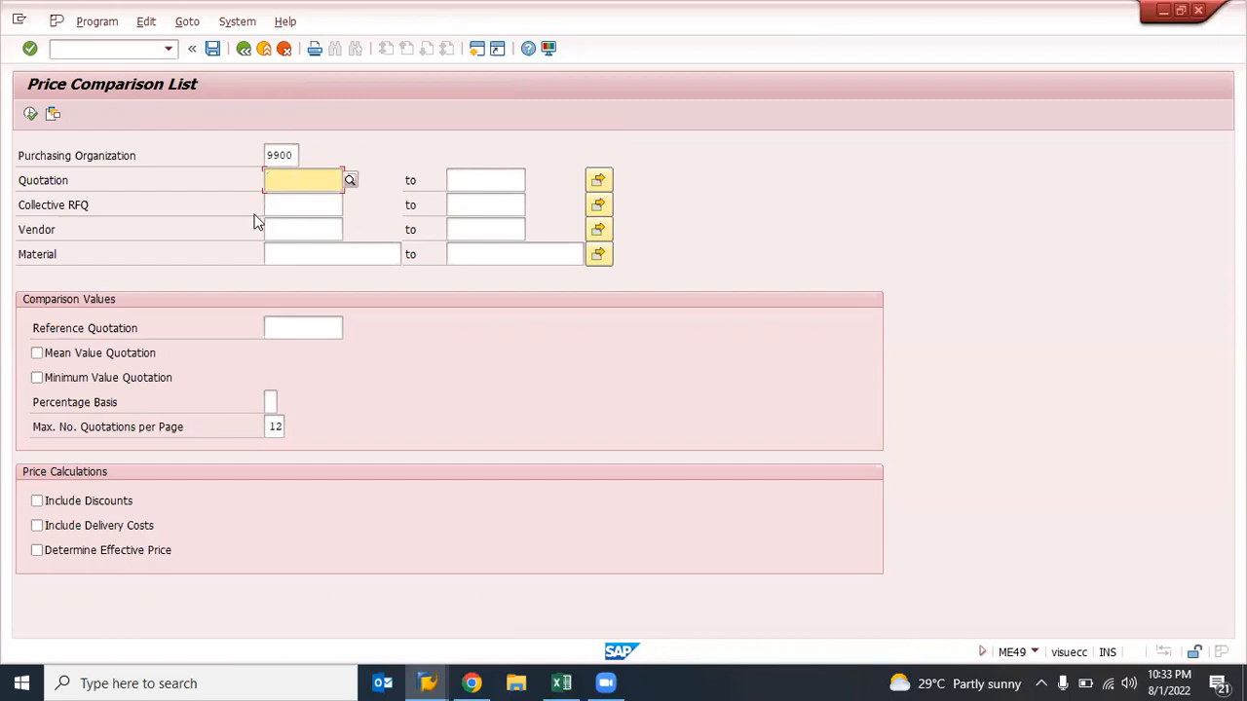
left_click(295, 207)
left_click(283, 182)
left_click(299, 232)
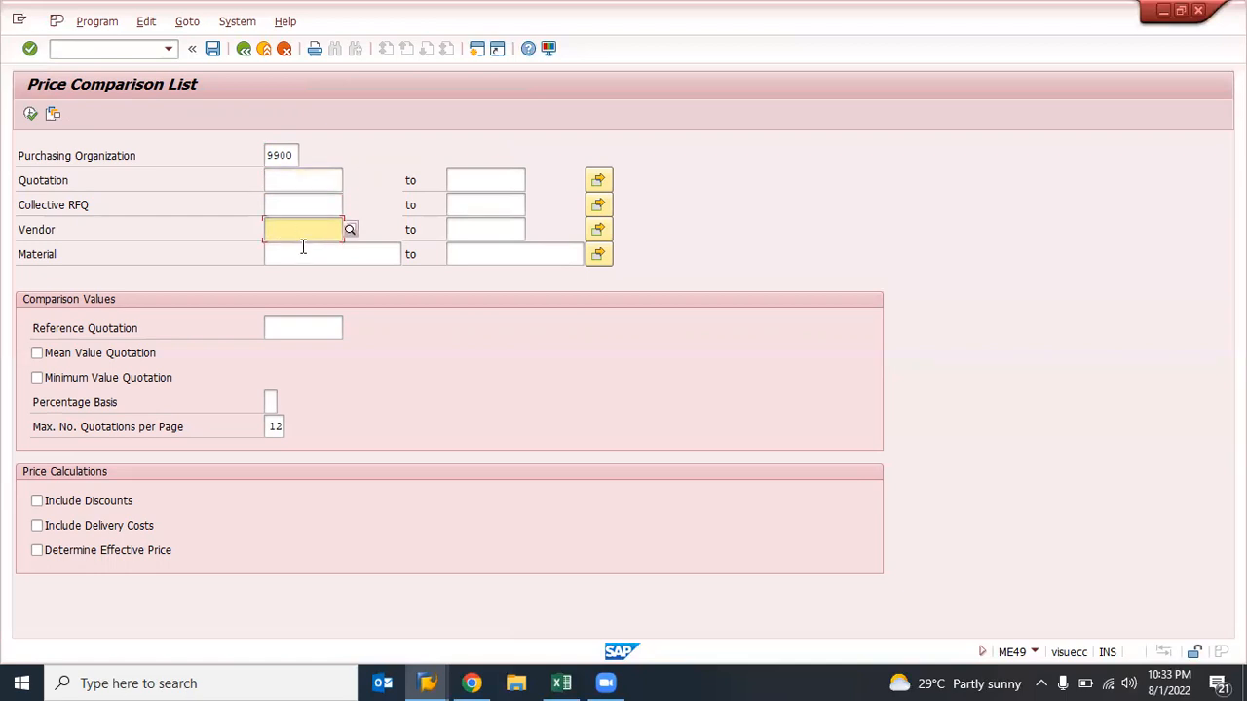
left_click(305, 253)
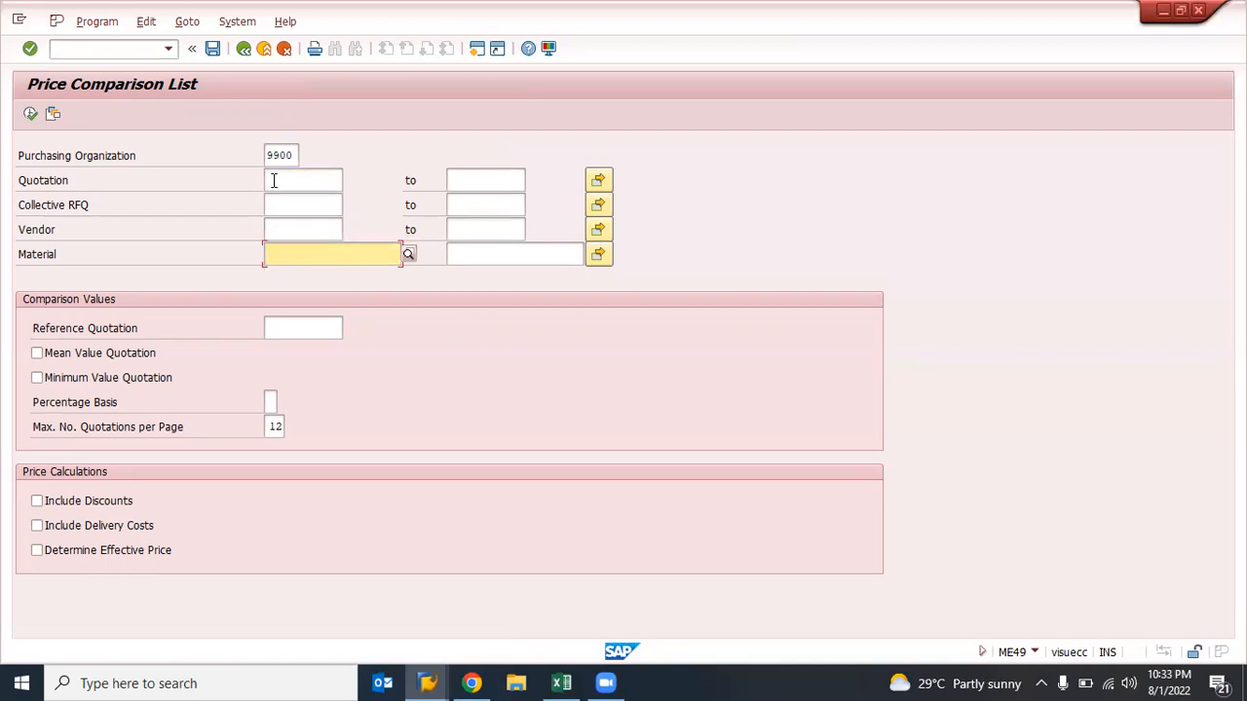
left_click(274, 183)
- Switch to the SAP Easy Access session and start transaction ME47 to look up the quotation numbers
key("alt+Tab")
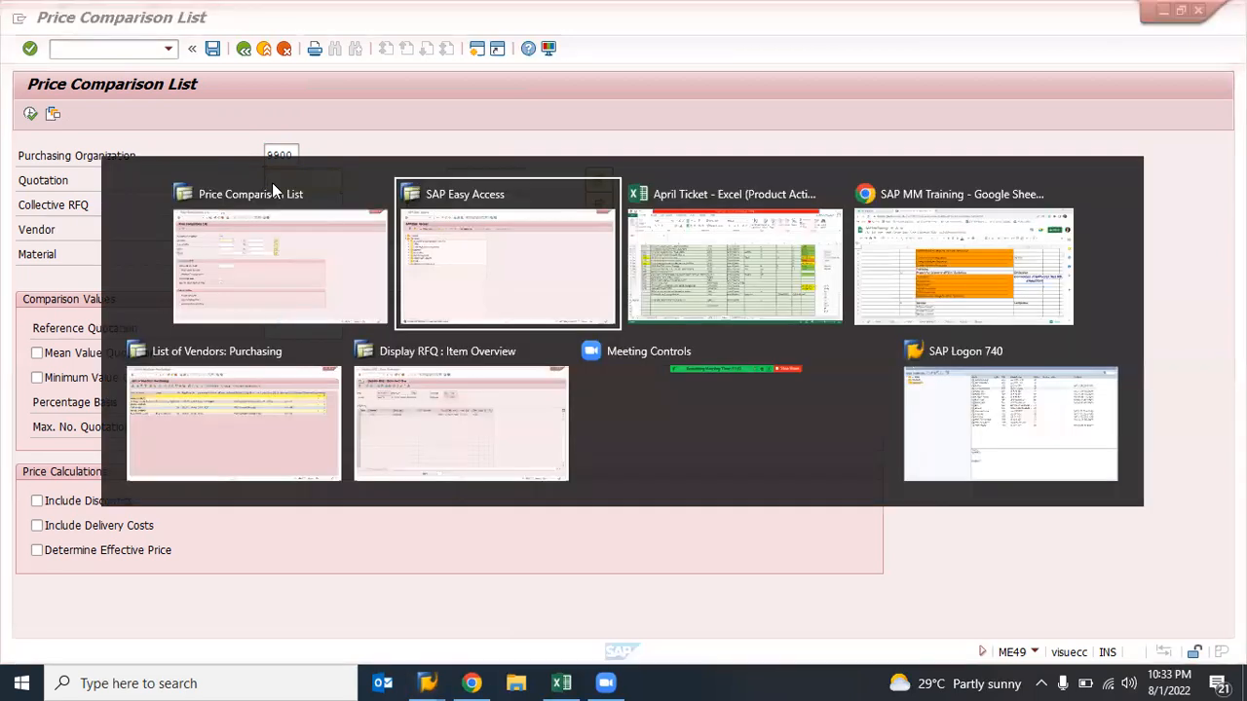
type("me47")
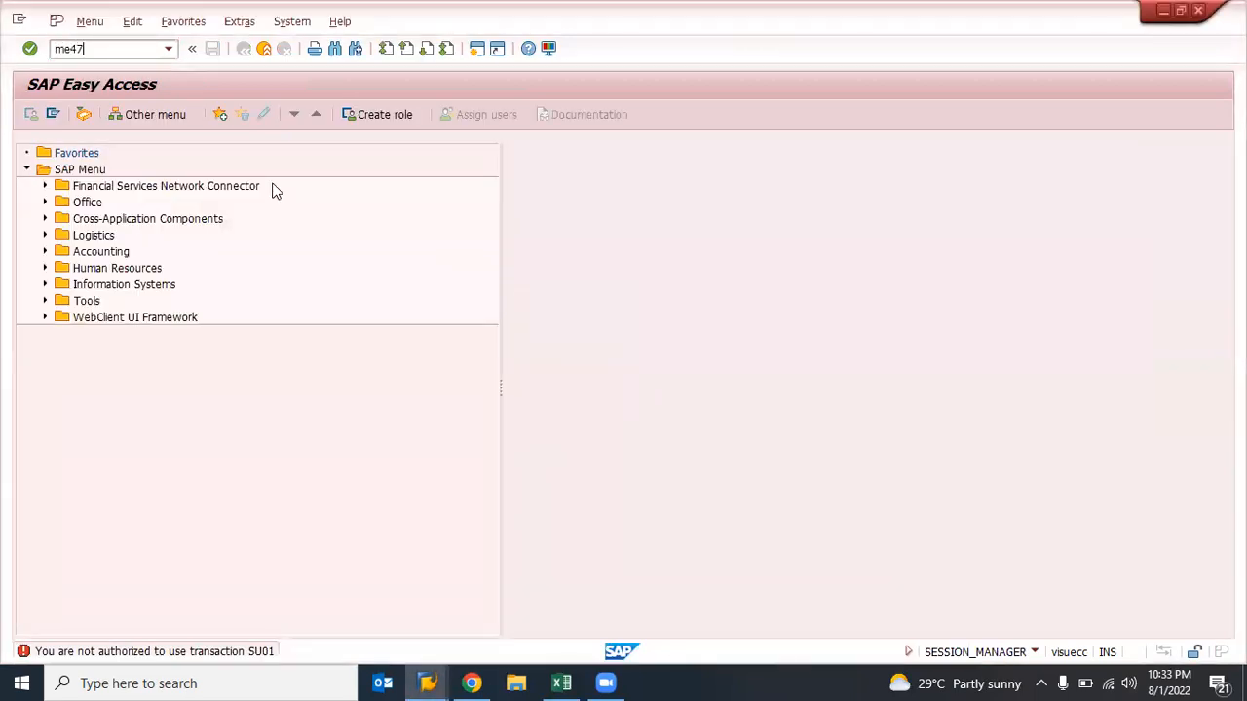
key("Return")
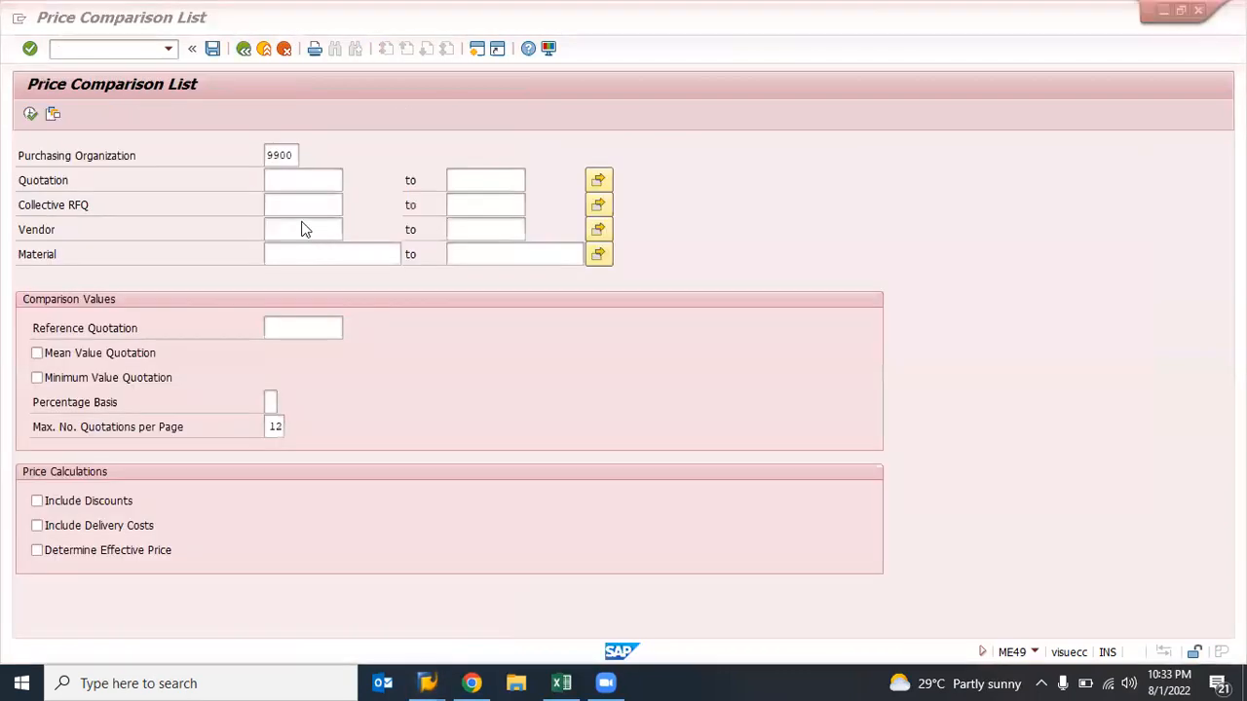
left_click(321, 181)
type("4300000011")
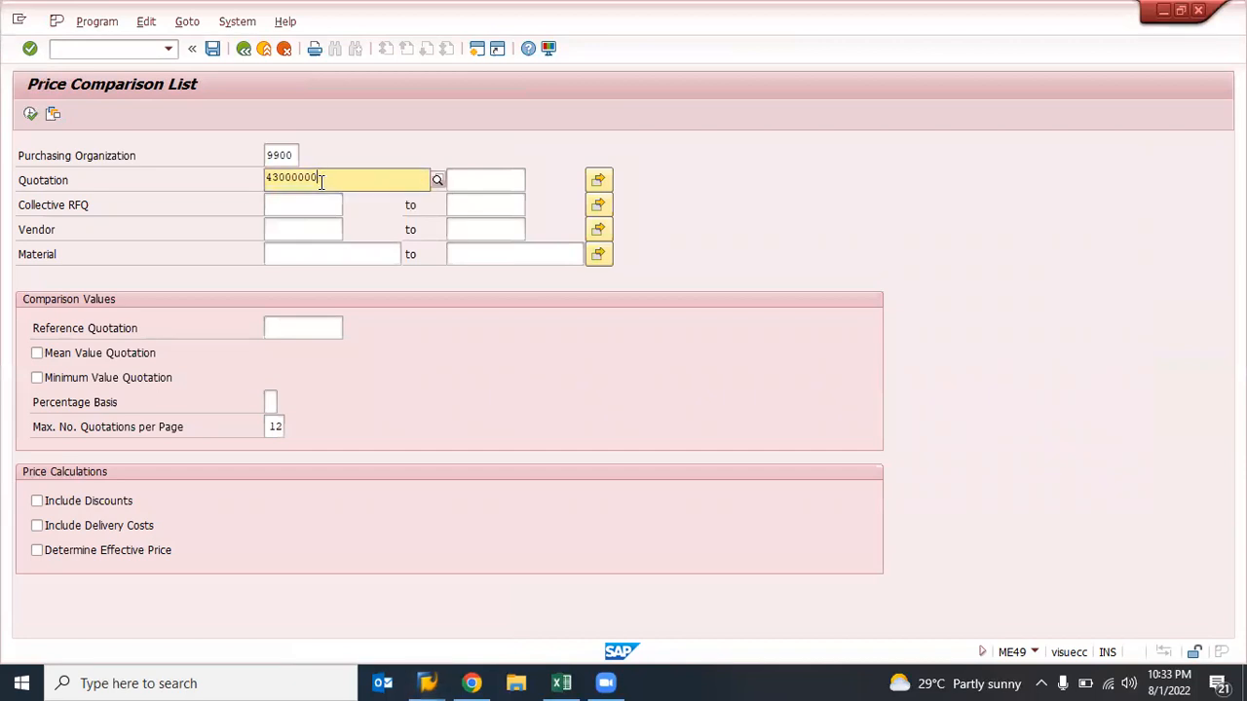
type("1")
key("Return")
key("ctrl+c")
key("Tab")
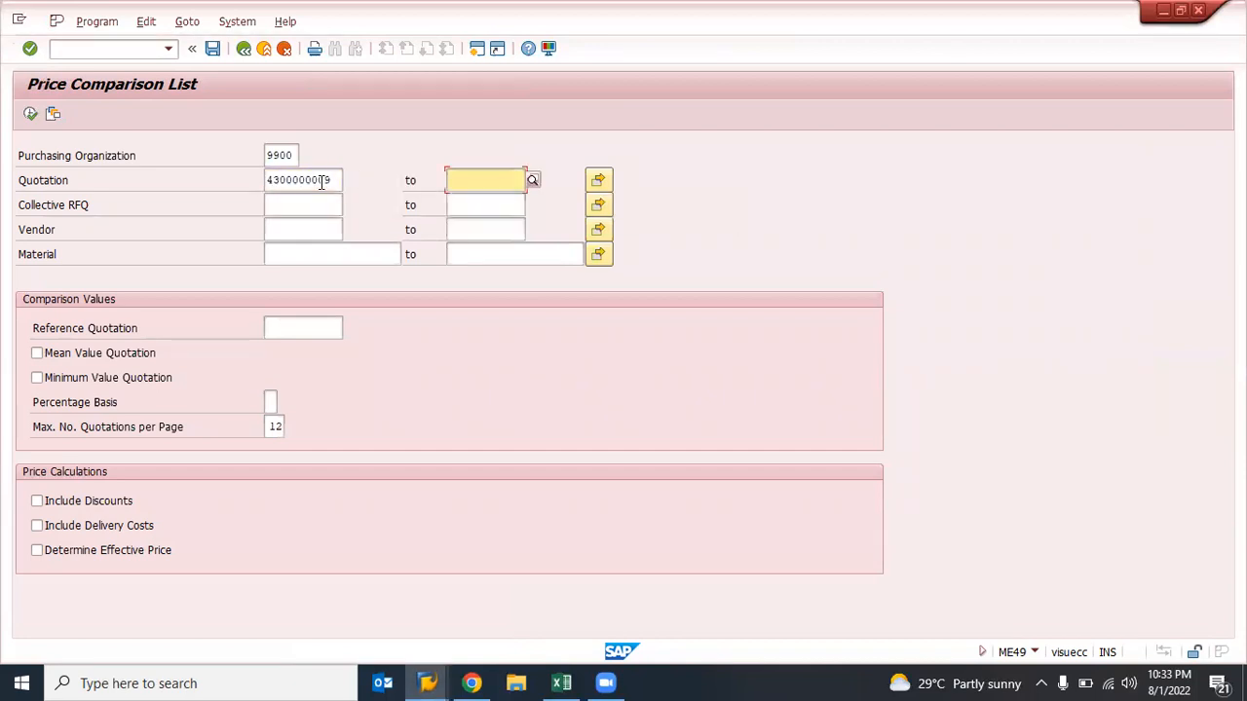
key("ctrl+v")
key("Return")
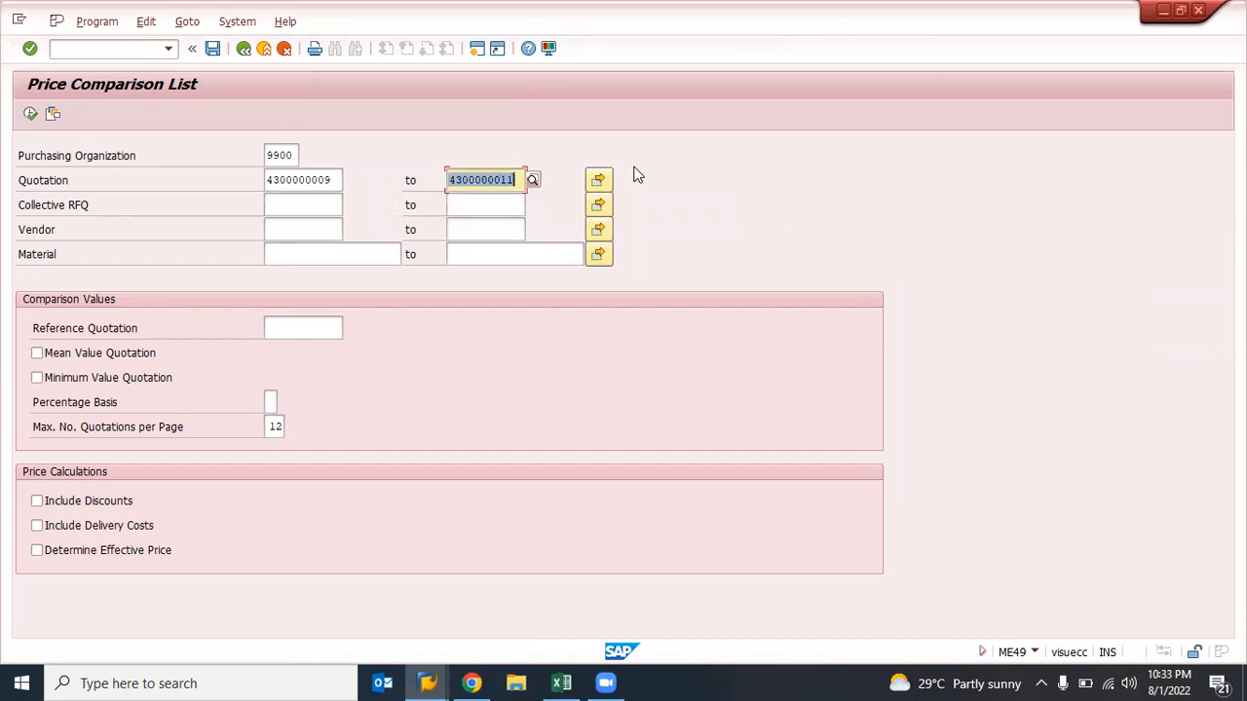
- Look up RFQ numbers for the upper quotation limit with the search help Requests for Quotation per RFQ Date, and close the list
left_click(533, 180)
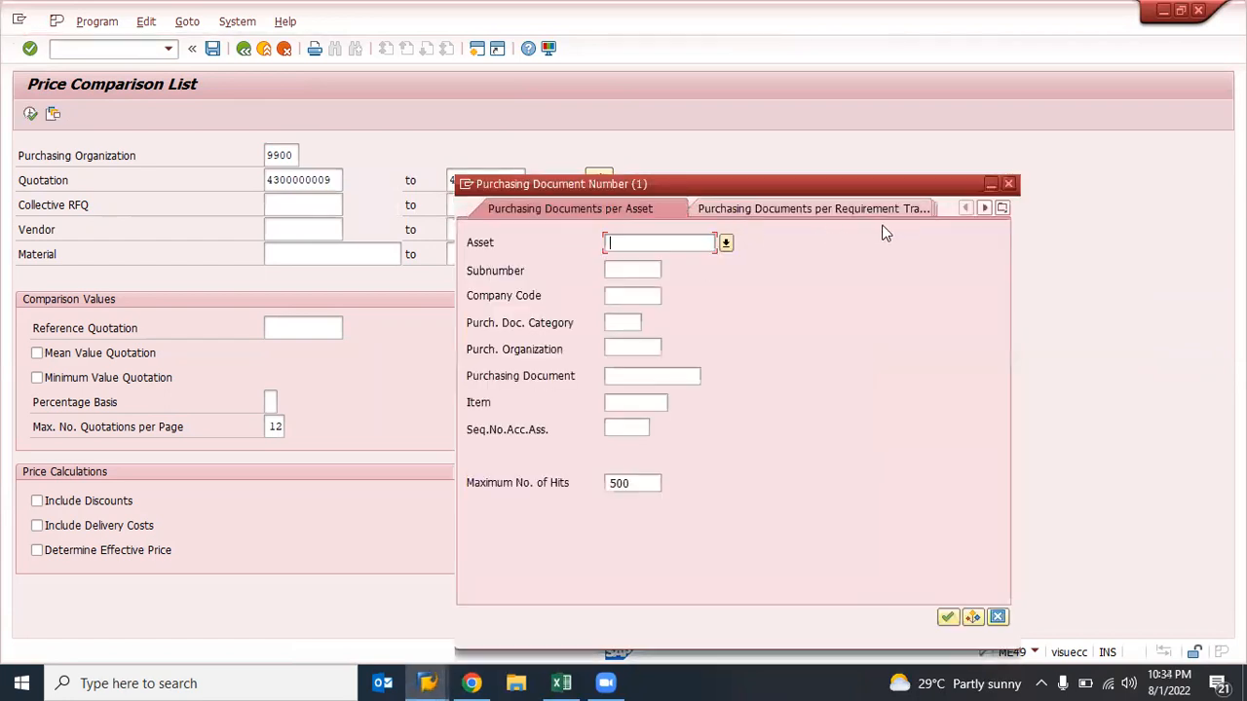
left_click(1002, 208)
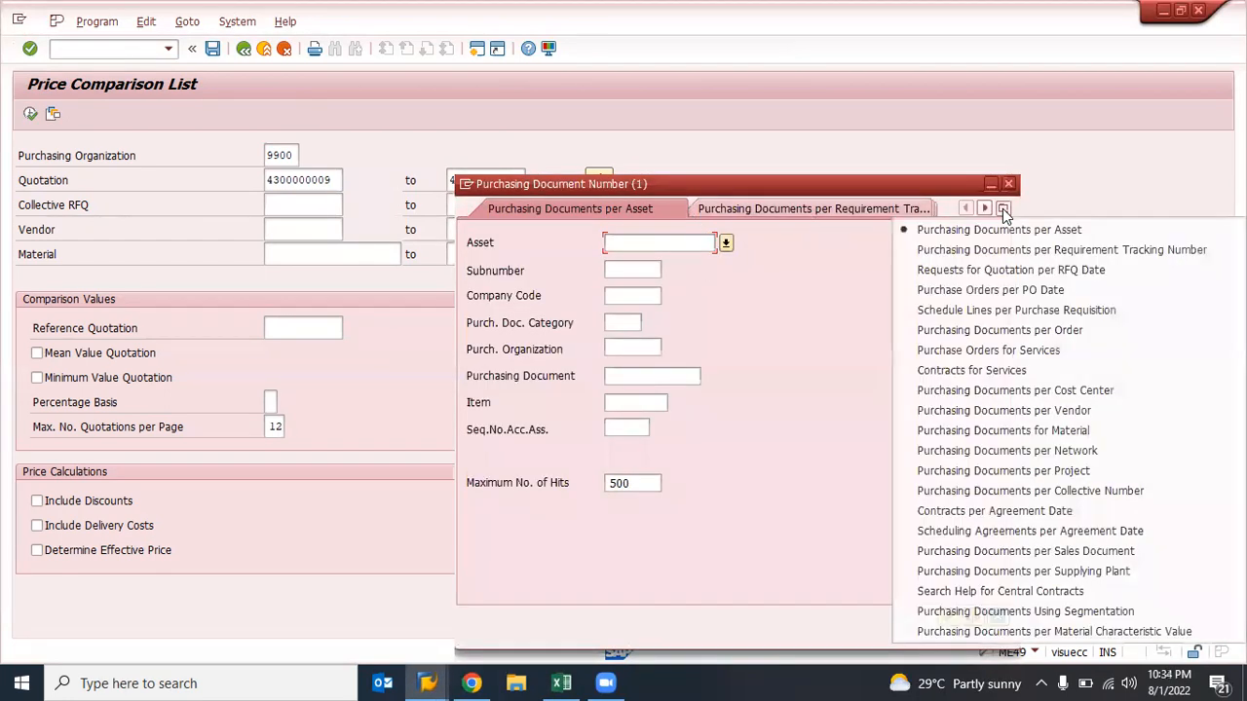
left_click(1011, 272)
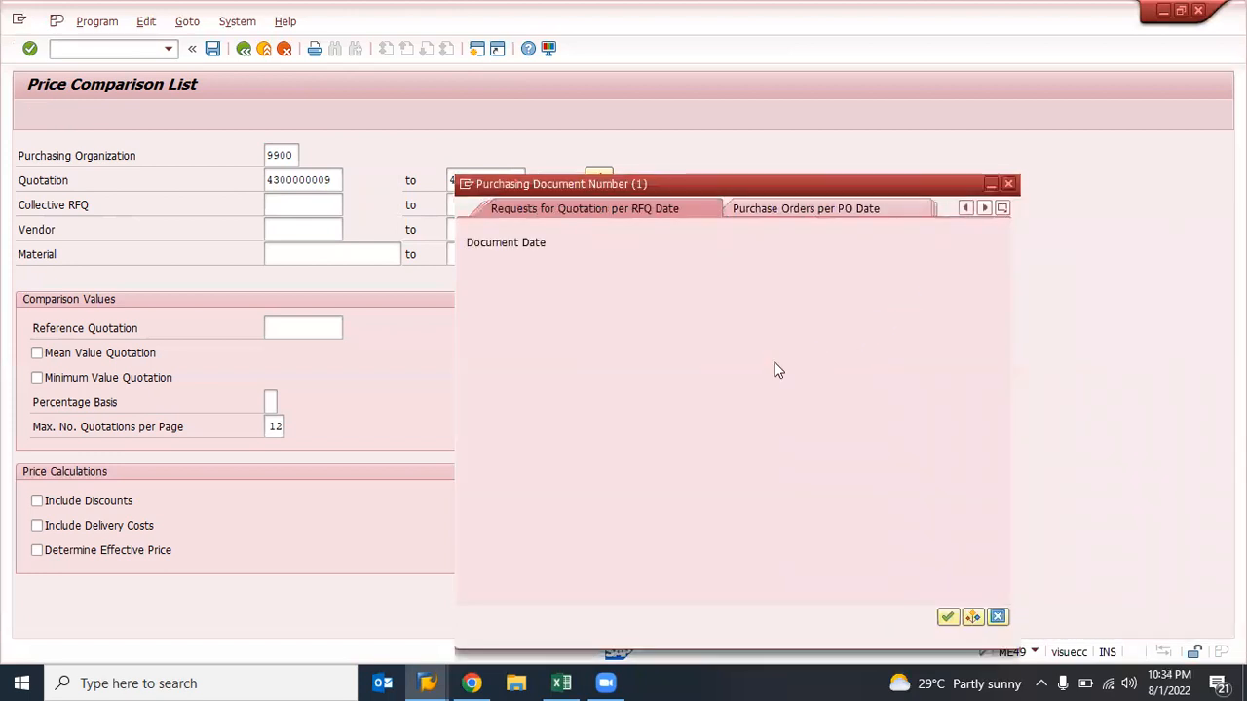
key("Return")
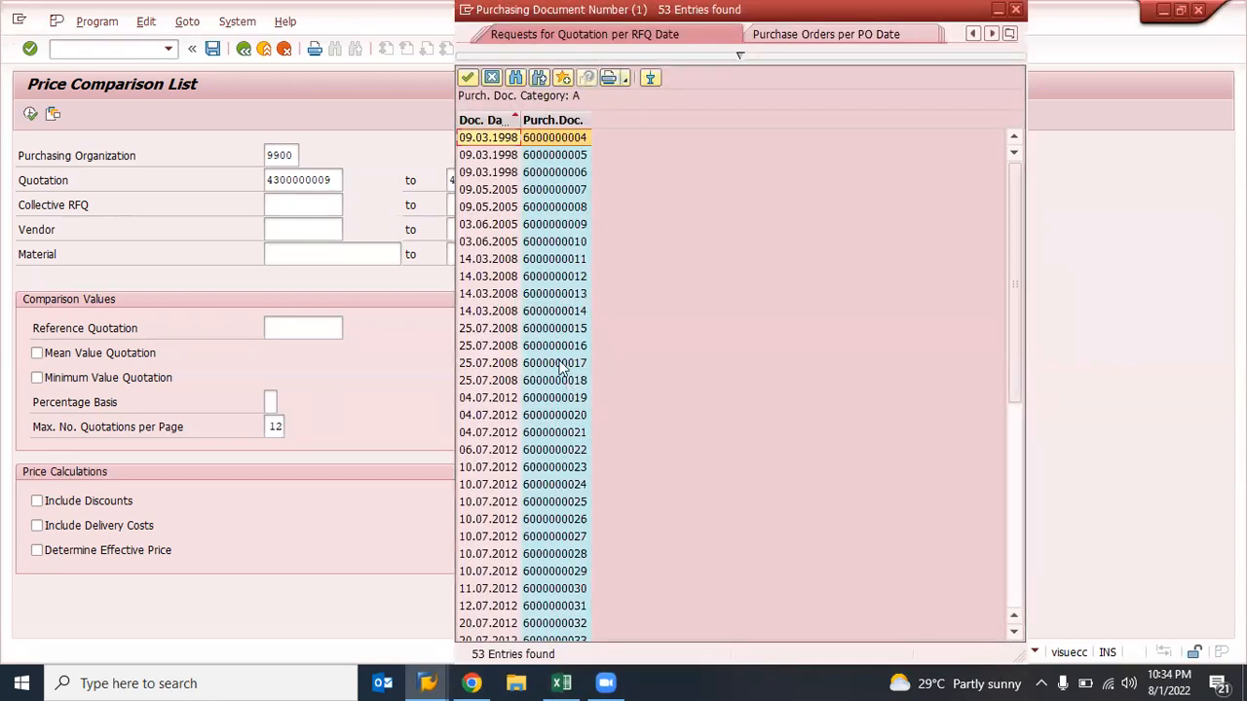
left_click_drag(1017, 228, 1015, 526)
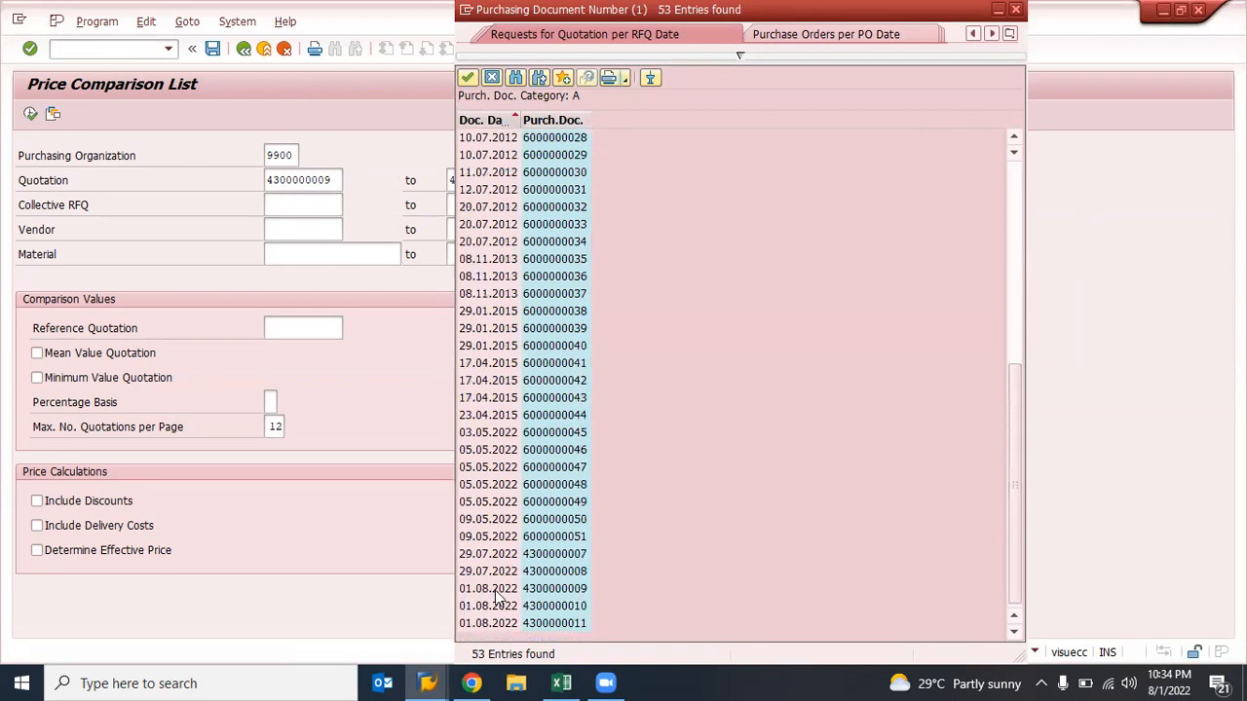
left_click(570, 592)
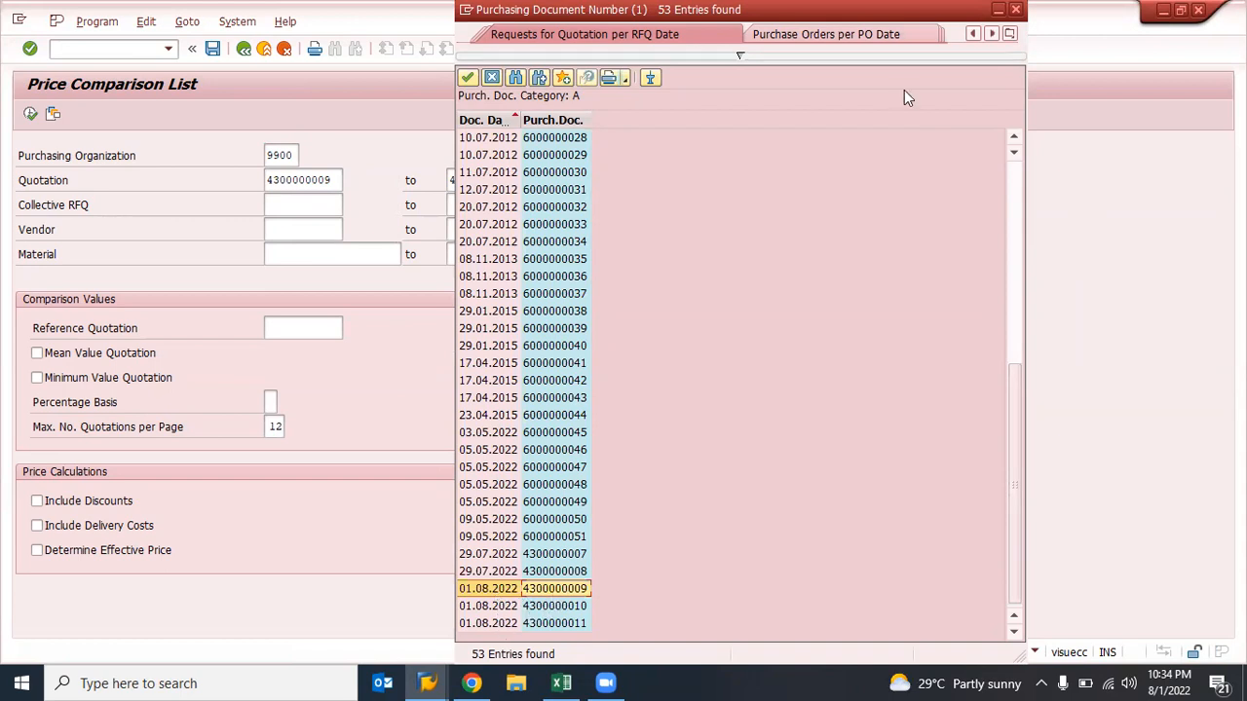
left_click(1016, 10)
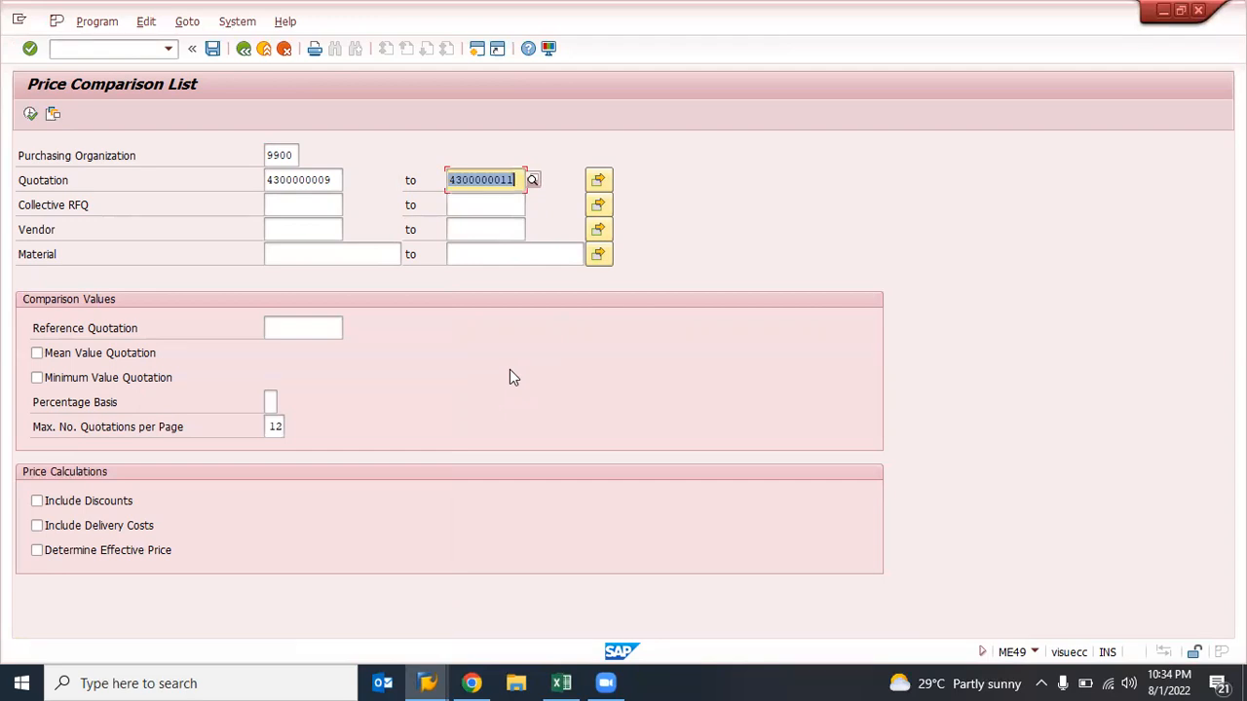
- Reopen the upper quotation limit's search help, view the available search types and close it
left_click(532, 181)
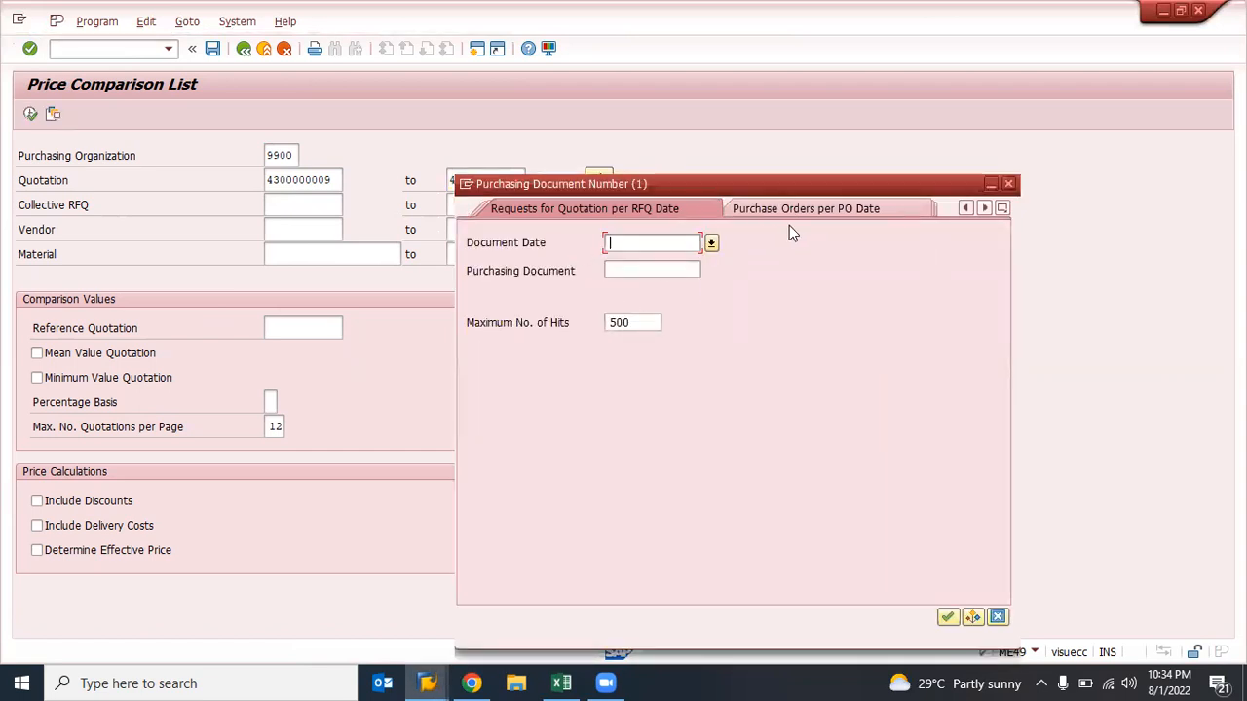
left_click(1004, 209)
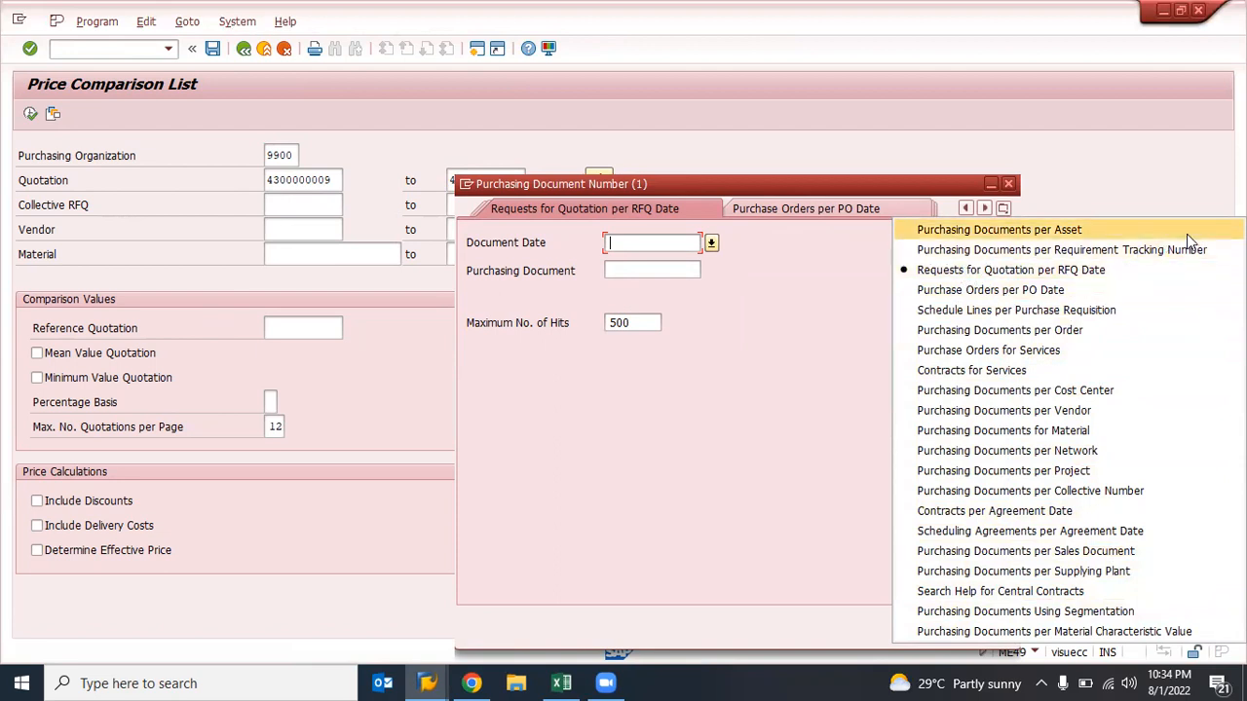
left_click(1057, 187)
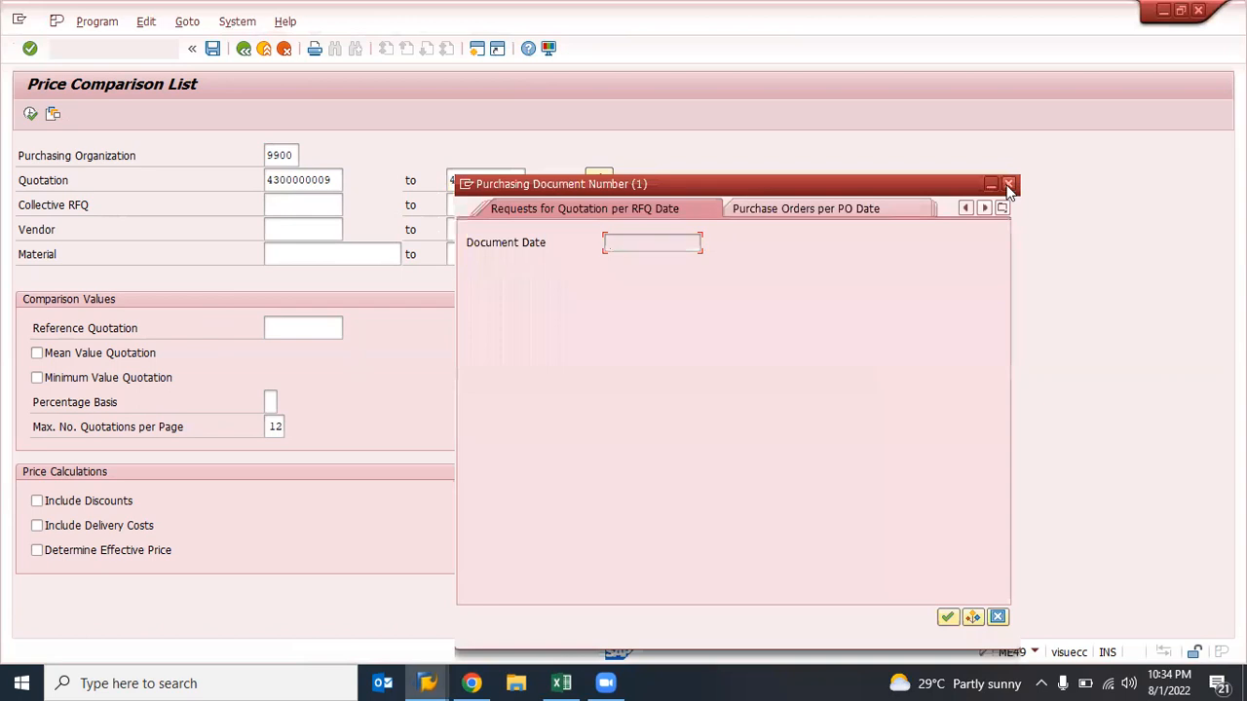
left_click(1008, 185)
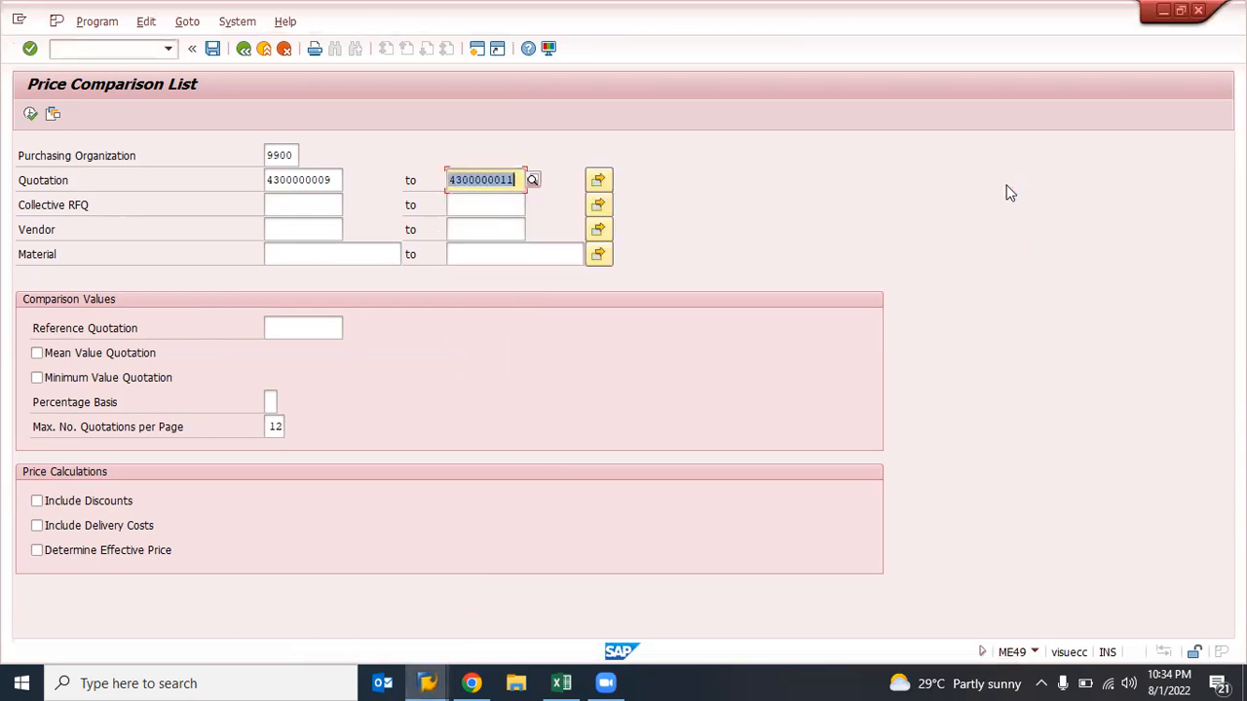
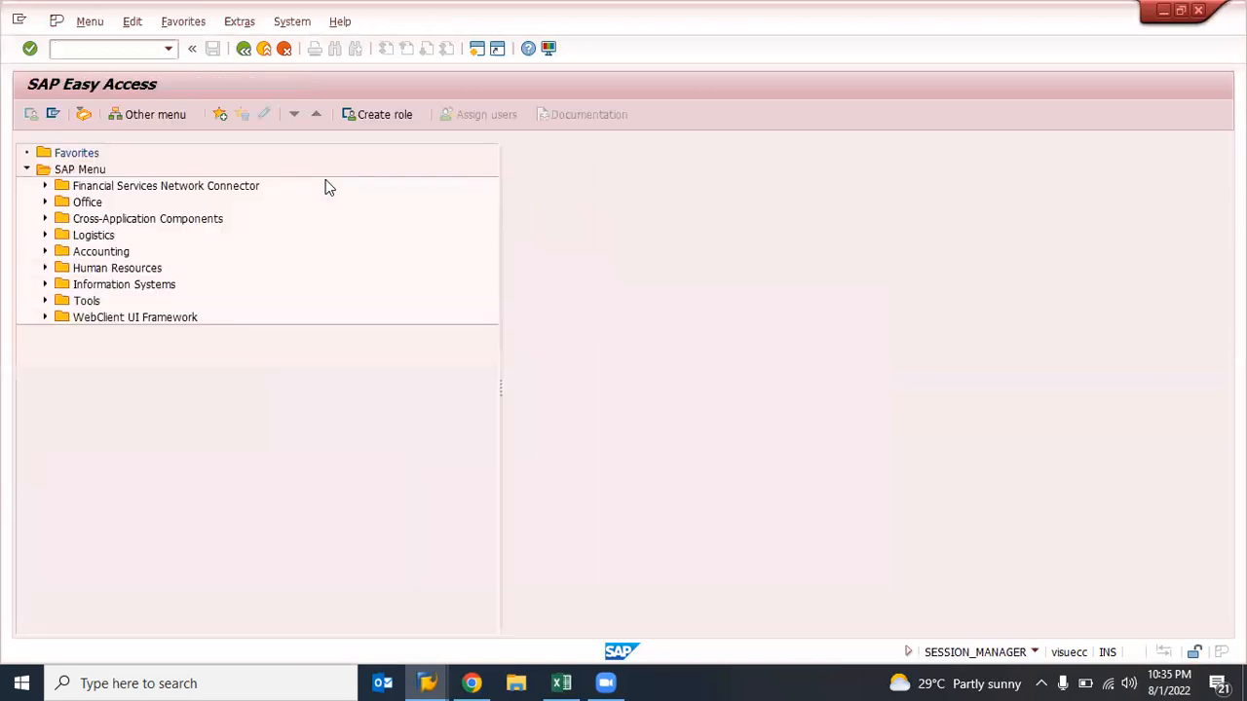
- Start transaction OLME from SAP Easy Access, view Define Document Types under RFQ/Quotation and return to the Purchasing structure
type("olme")
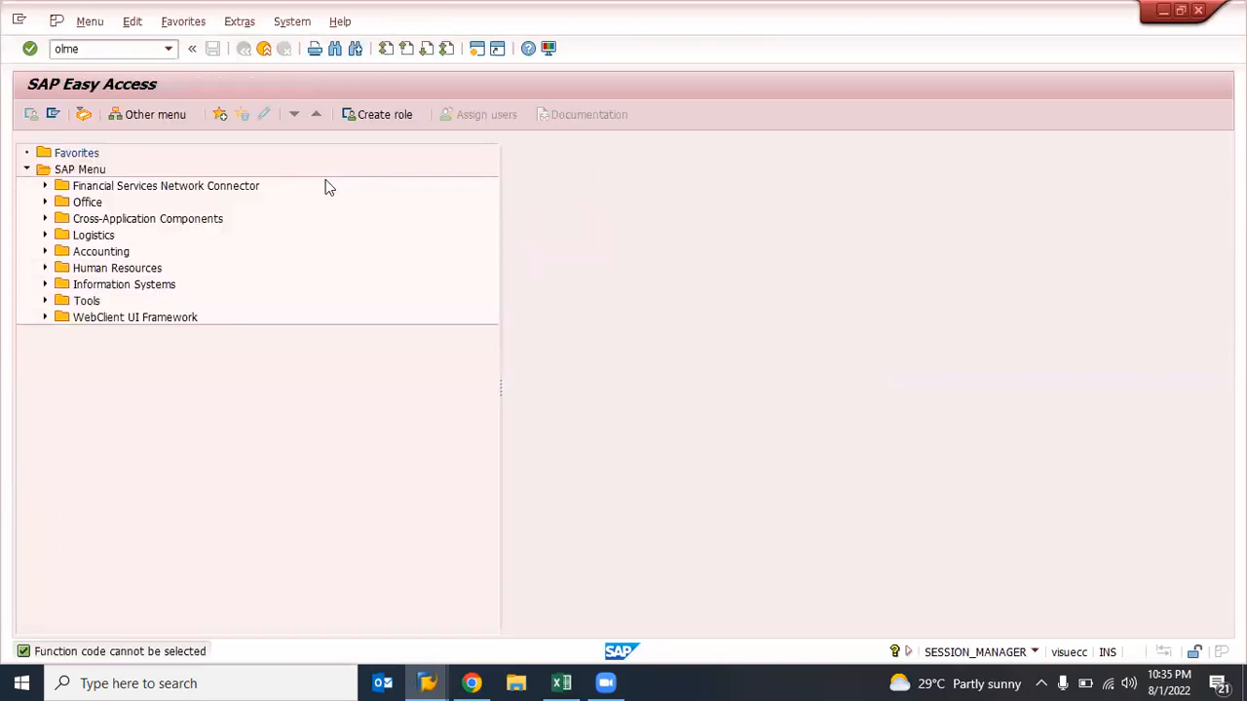
key("Return")
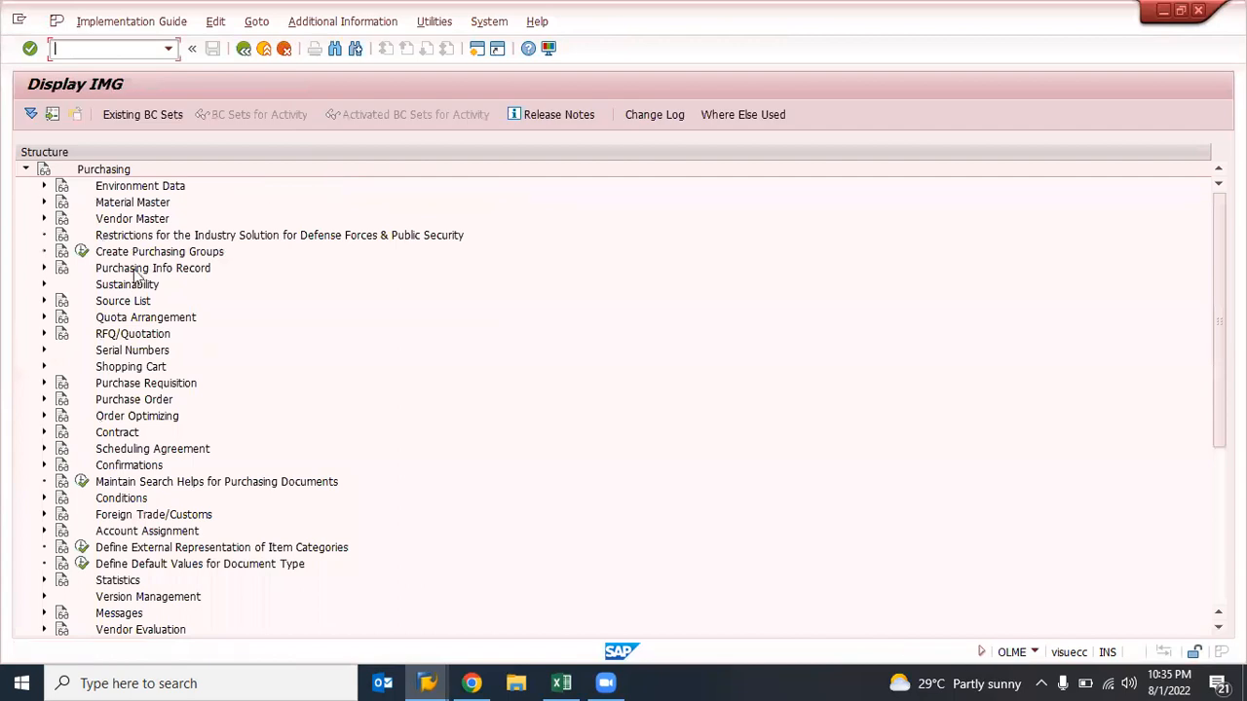
double_click(118, 336)
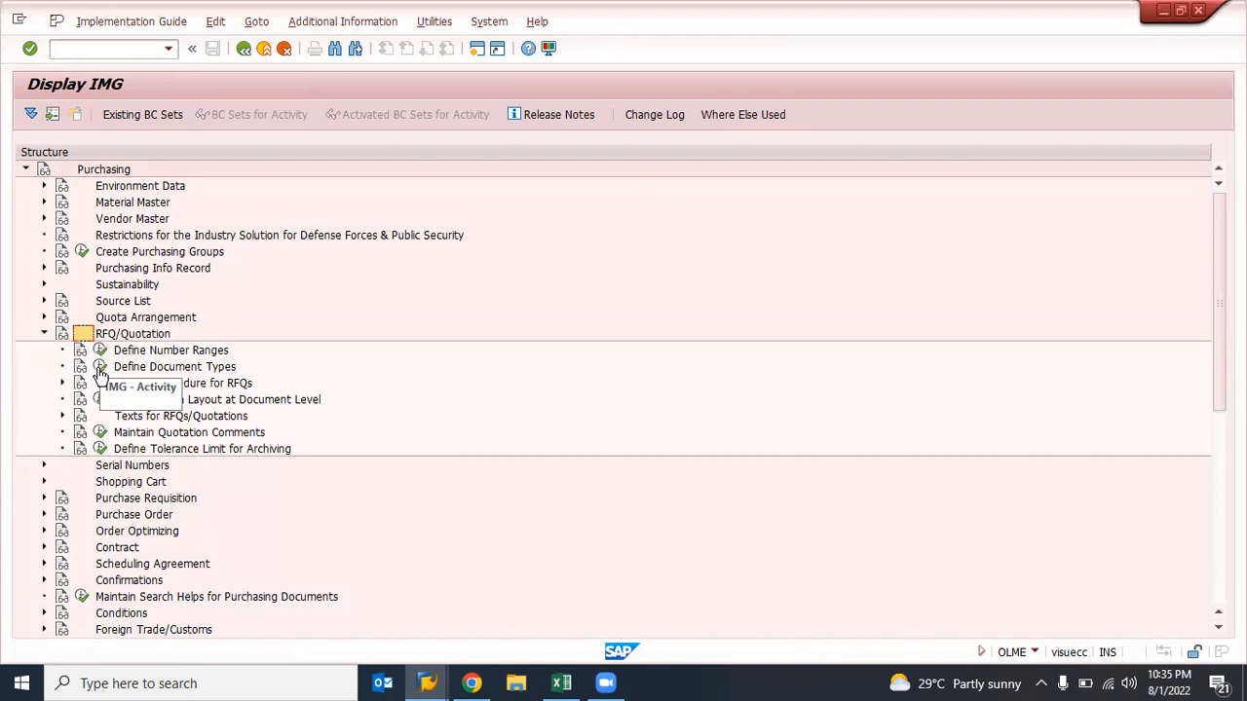
left_click(99, 370)
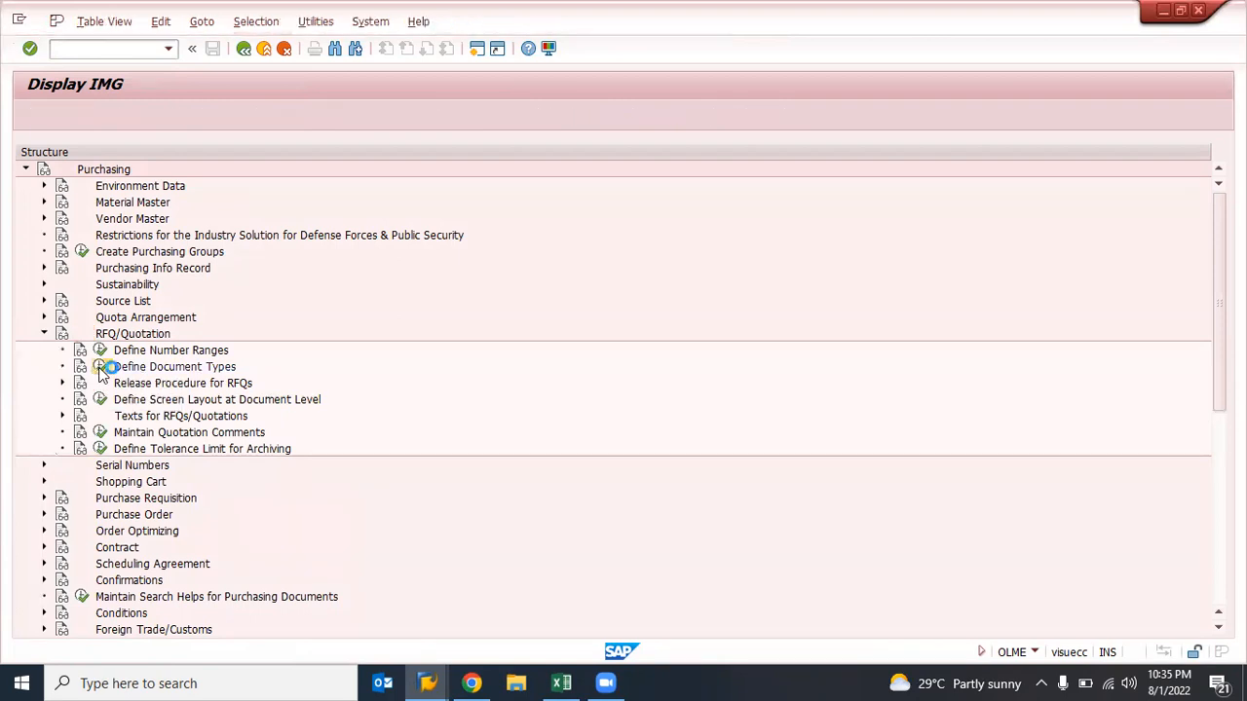
key("F3")
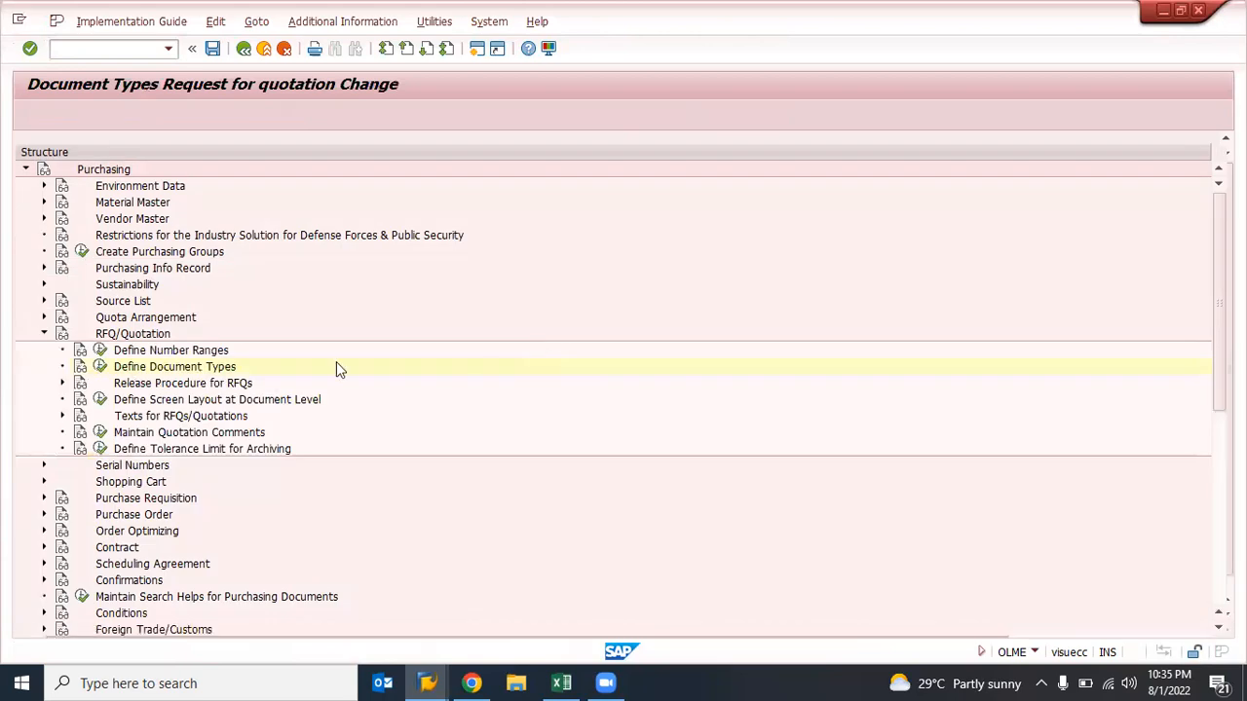
- Display the RFQ/Quotation number range intervals, examine interval 43's from number, to number and NR status, and leave the interval list
left_click(100, 349)
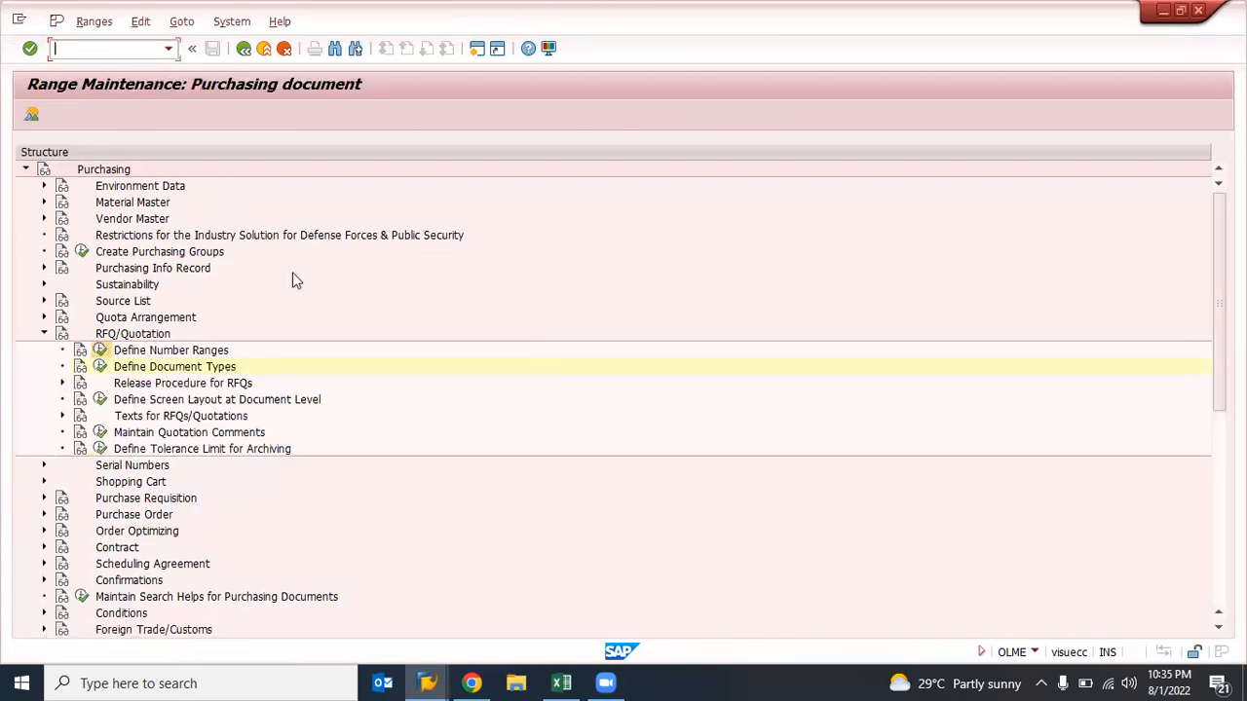
left_click(105, 212)
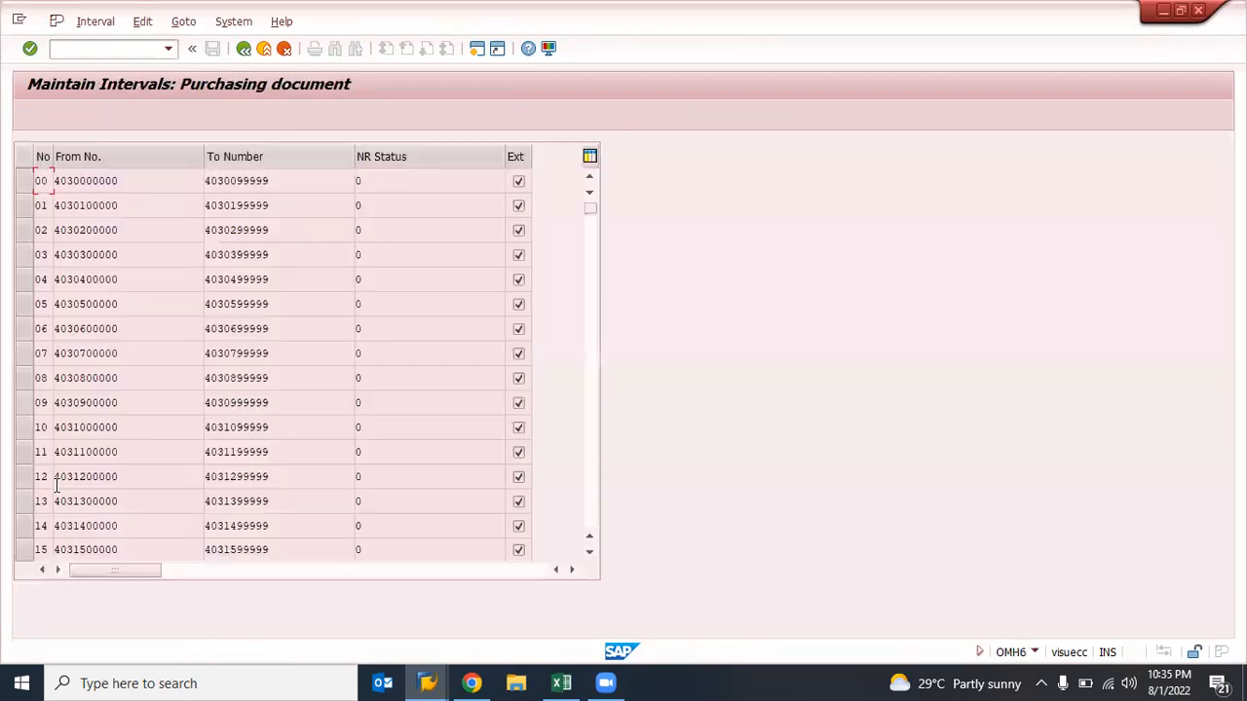
scroll(116, 503, "down", 5)
scroll(116, 502, "down", 5)
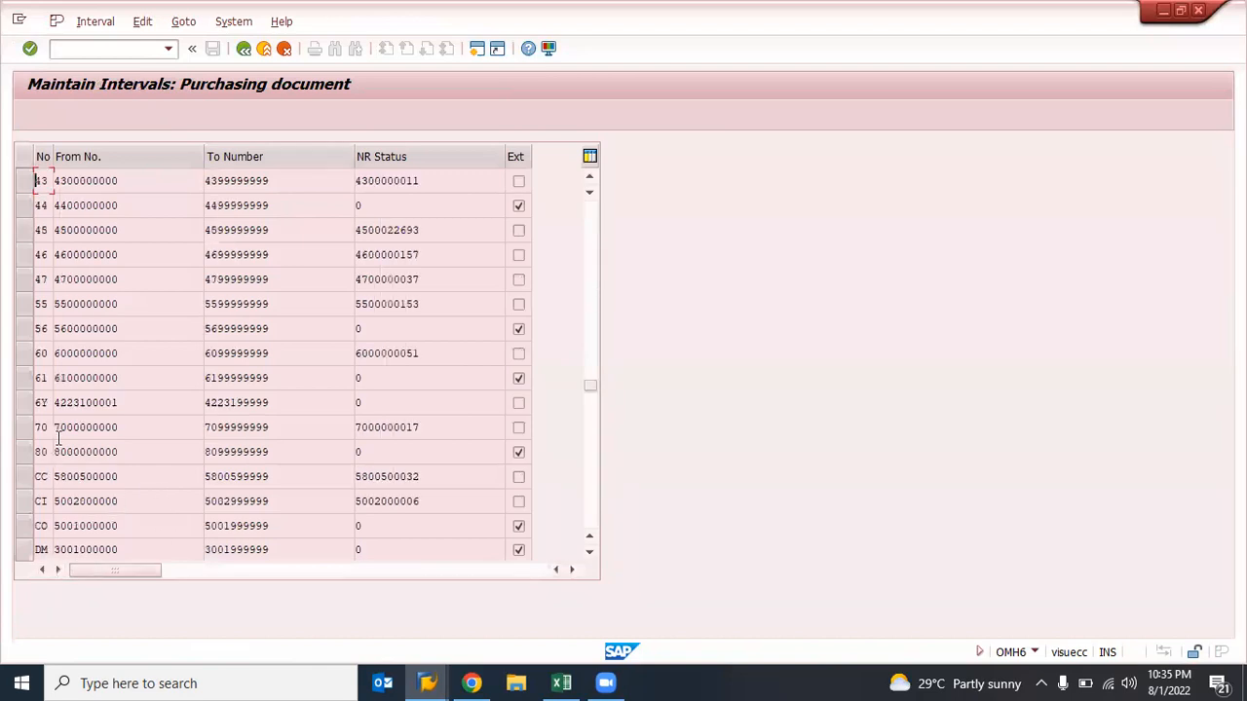
left_click_drag(123, 180, 53, 181)
left_click_drag(306, 181, 155, 173)
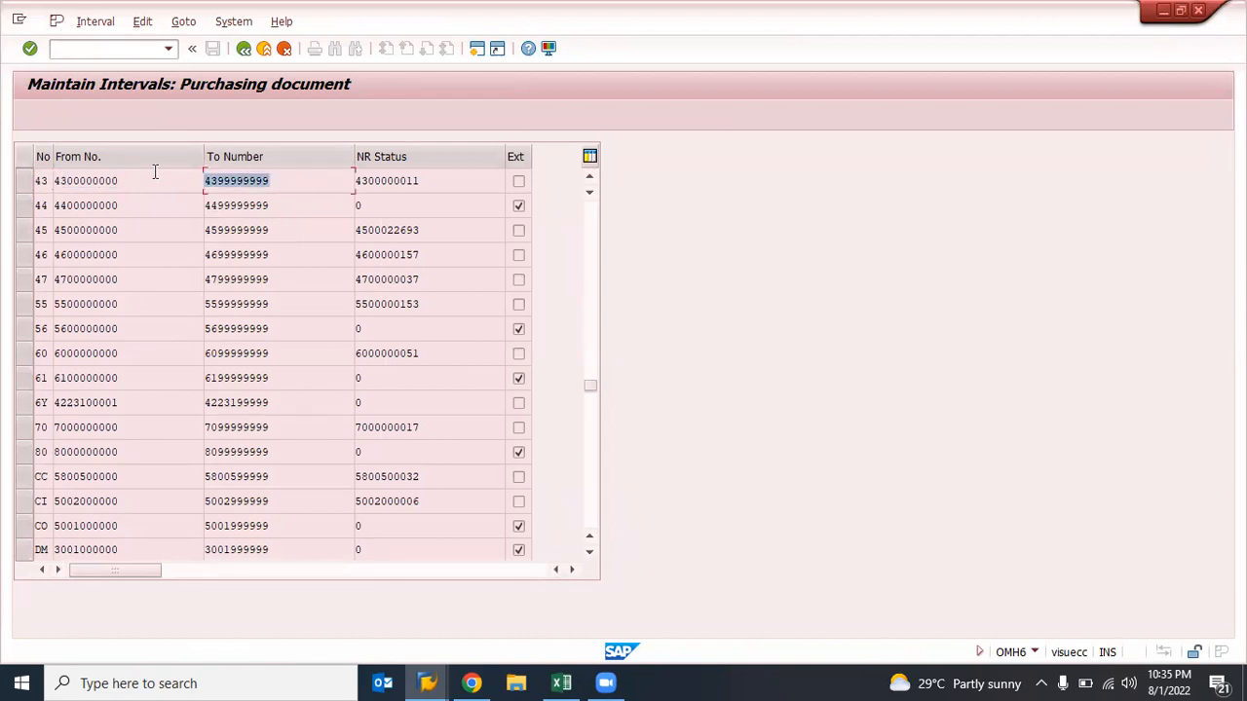
left_click_drag(451, 179, 338, 180)
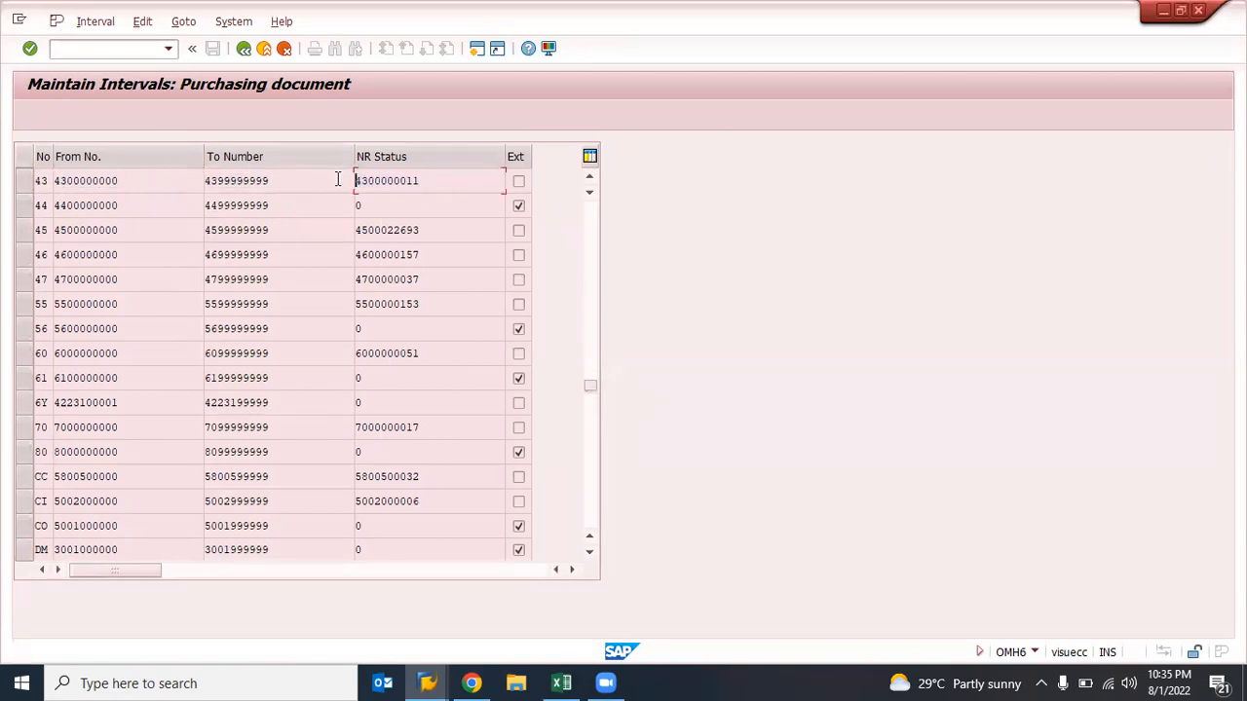
left_click(244, 48)
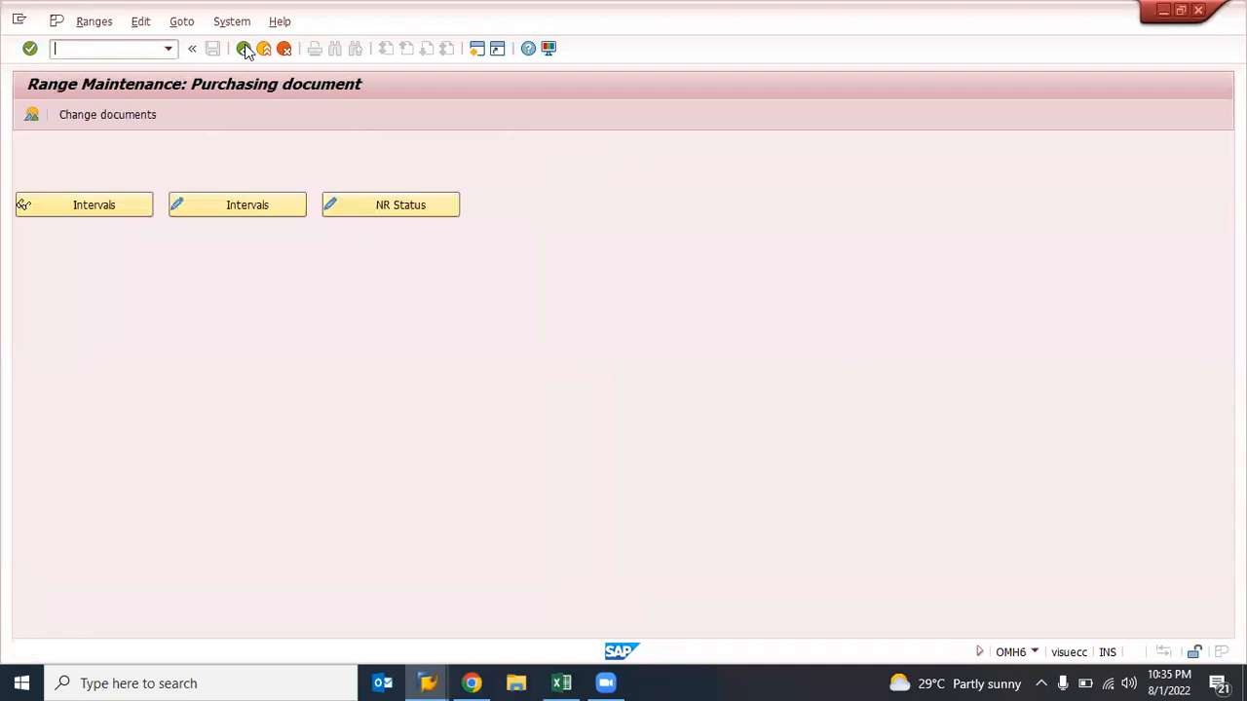
- Return to the ME49 session, run the price comparison for the selected quotations and select the Raw material Vendor's price
key("alt+Tab")
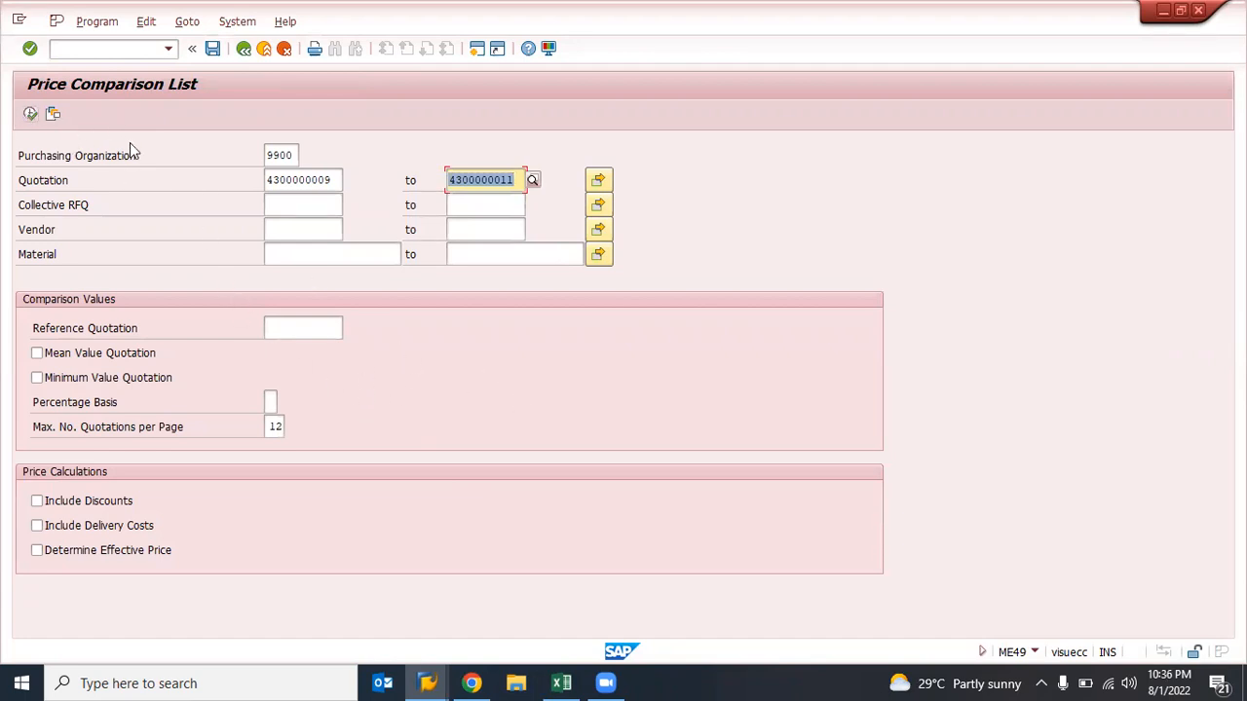
left_click(31, 113)
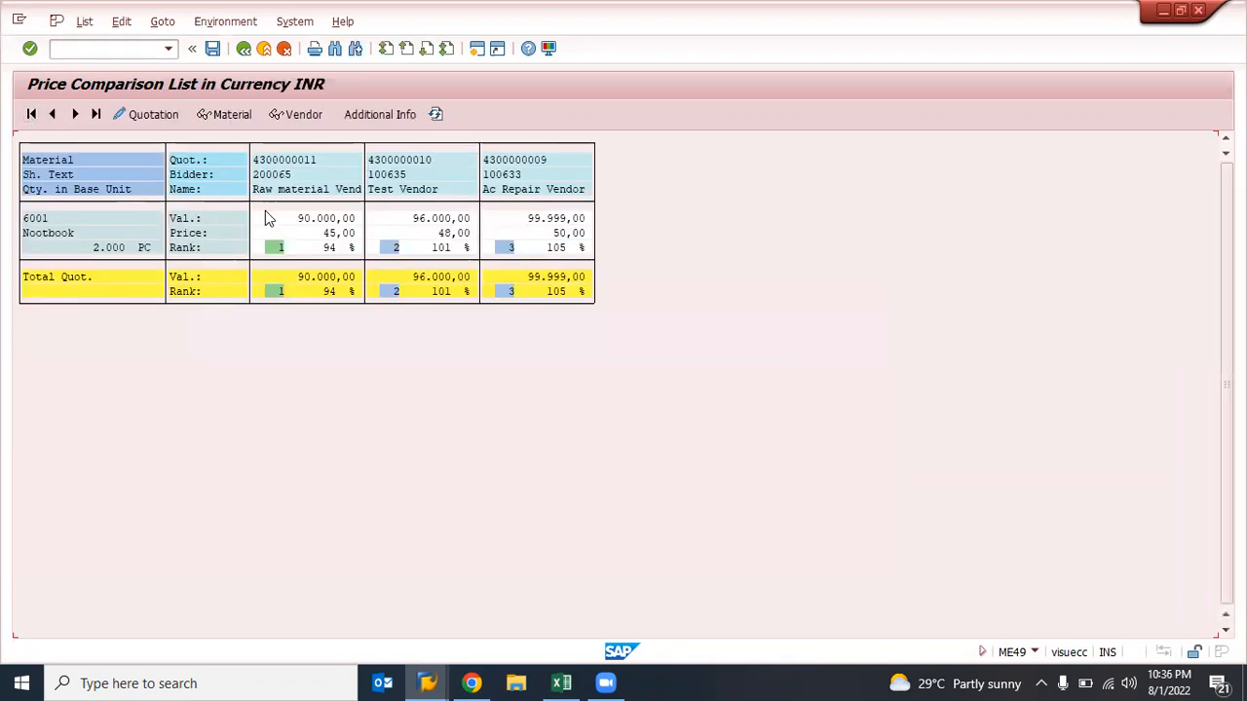
left_click(331, 235)
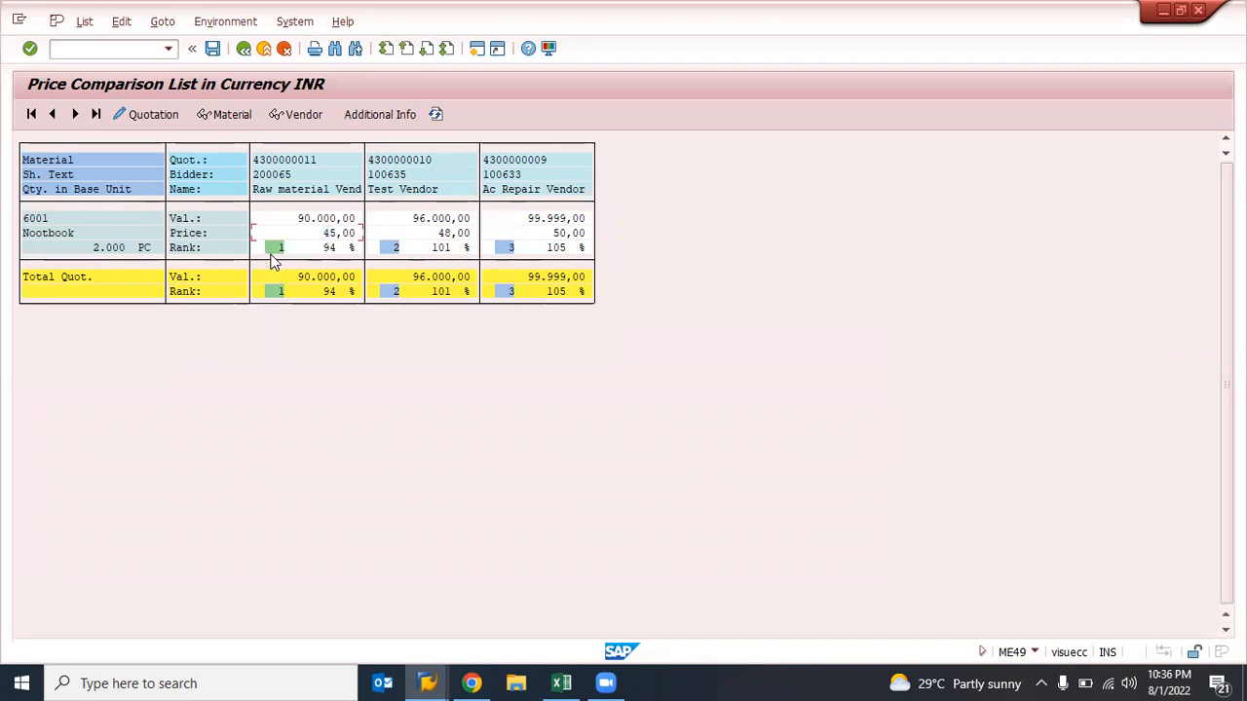
- Compare the Test Vendor's and Ac Repair Vendor's prices and examine the Ac Repair Vendor's value in the price comparison list
left_click(435, 234)
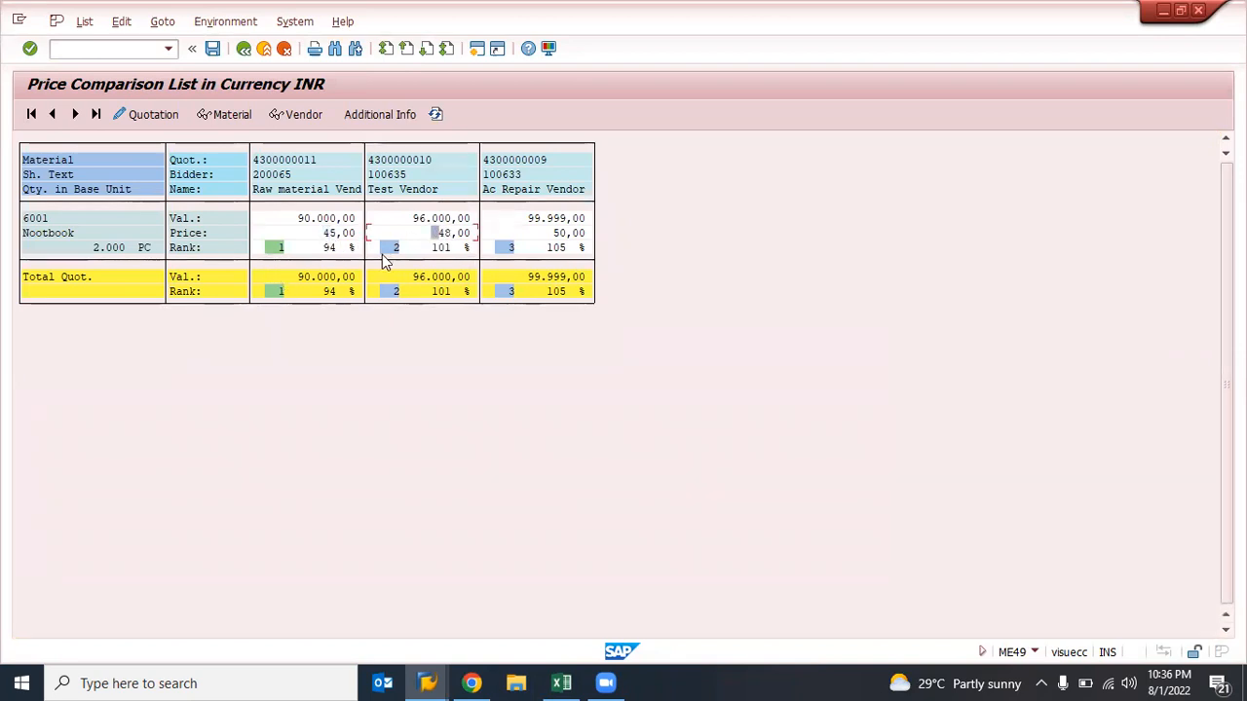
left_click(558, 234)
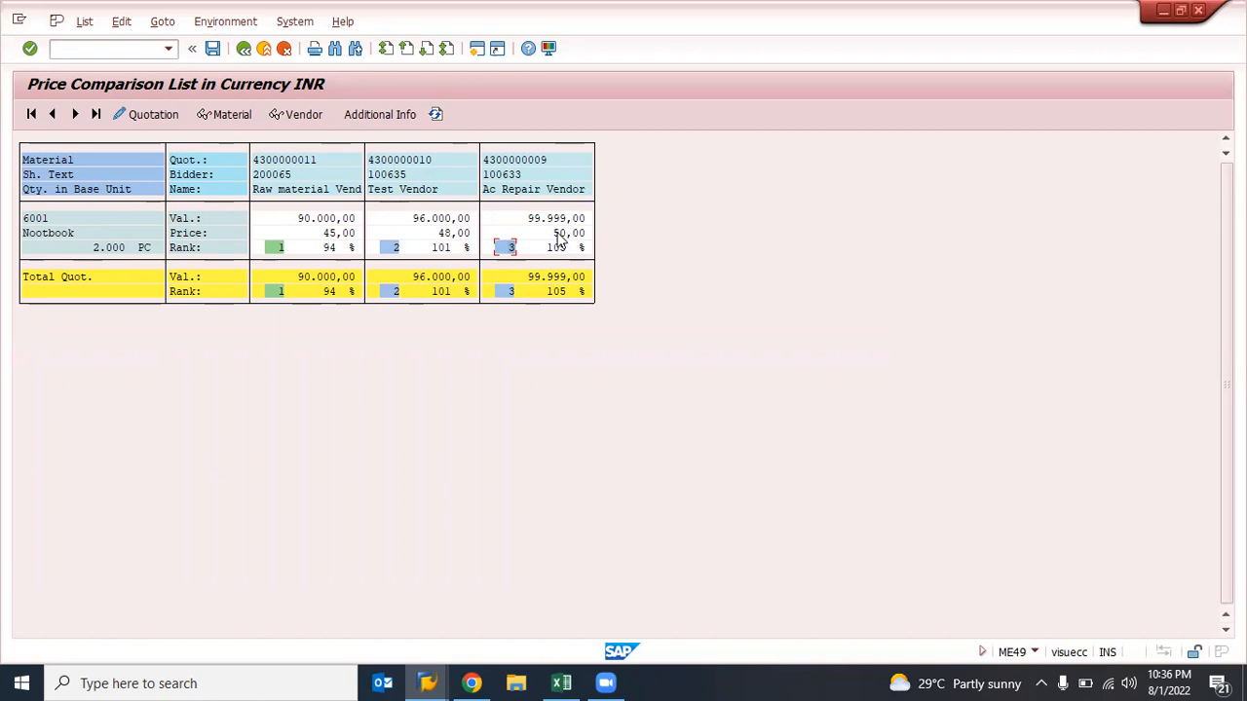
left_click_drag(523, 220, 564, 220)
- Open the gross price conditions of the Ac Repair Vendor's quotation and delete the RB00 Discount (Value) condition
double_click(550, 237)
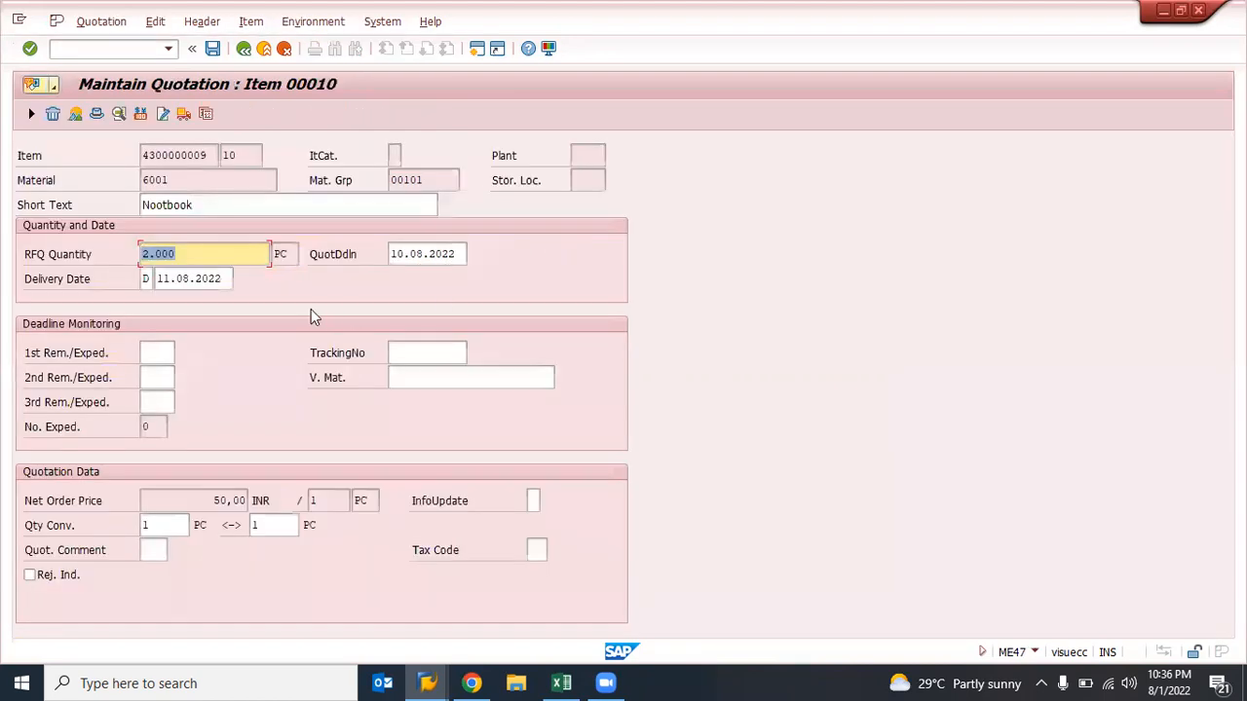
left_click(140, 114)
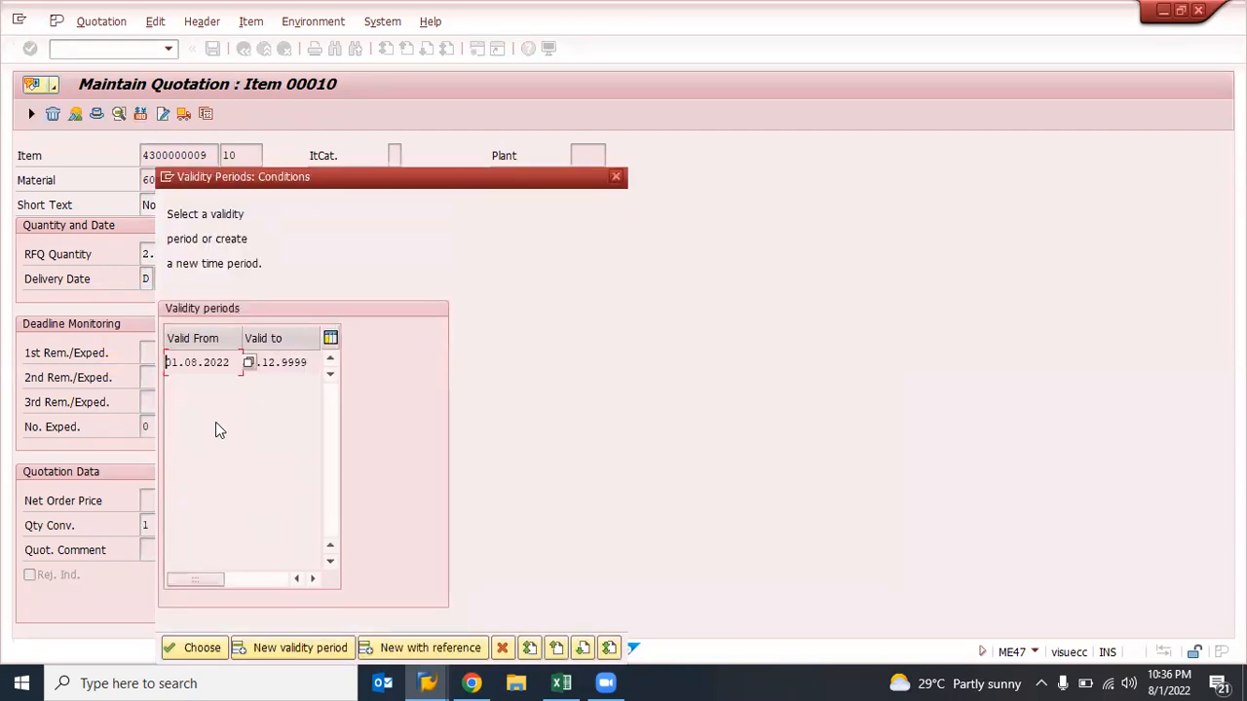
double_click(194, 363)
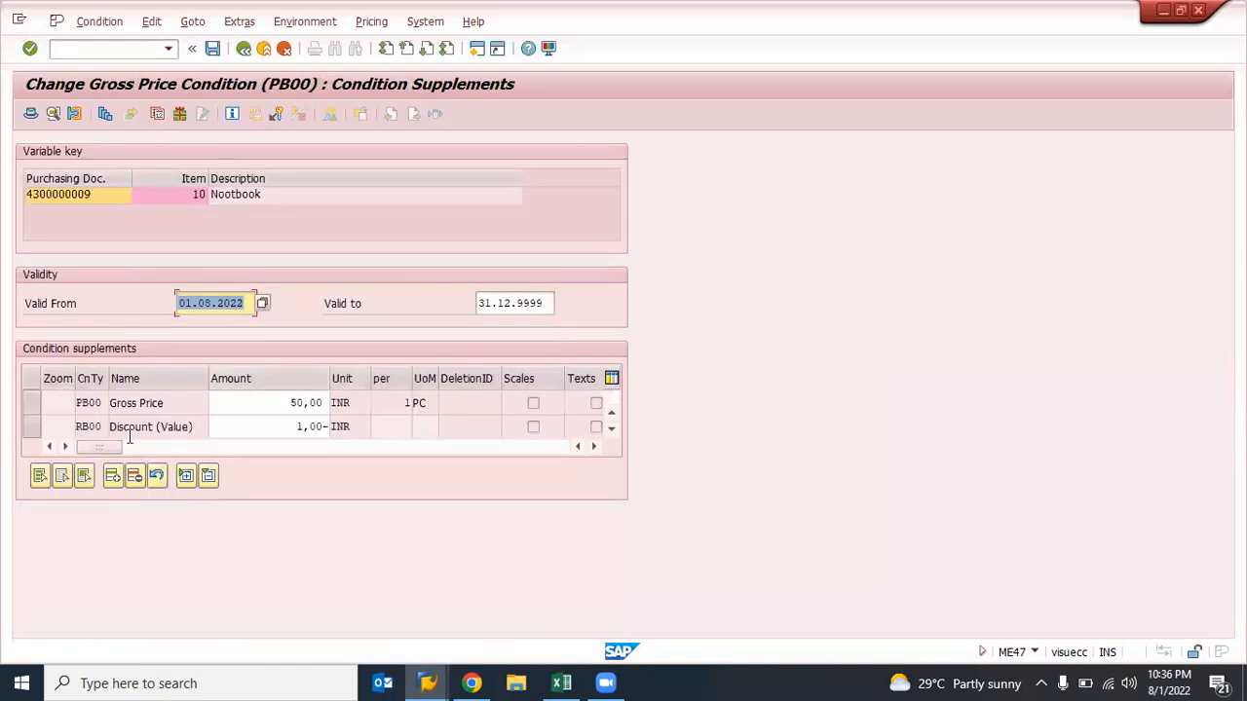
left_click(31, 427)
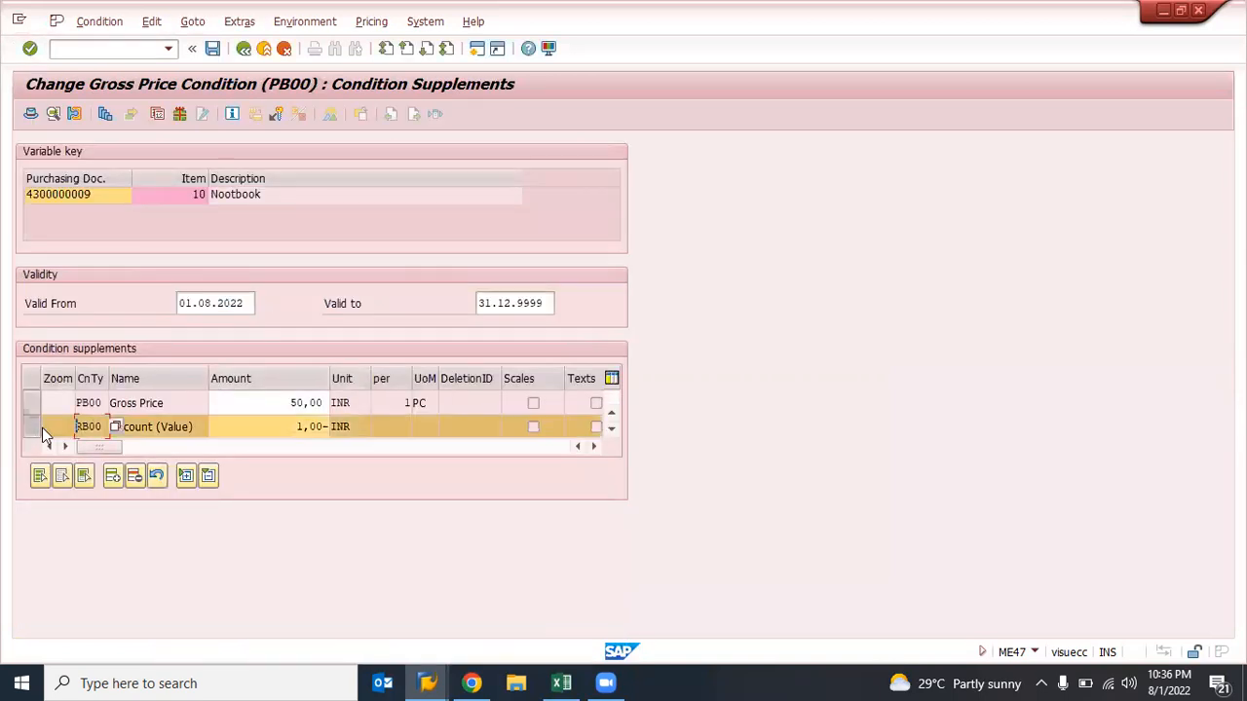
left_click(132, 478)
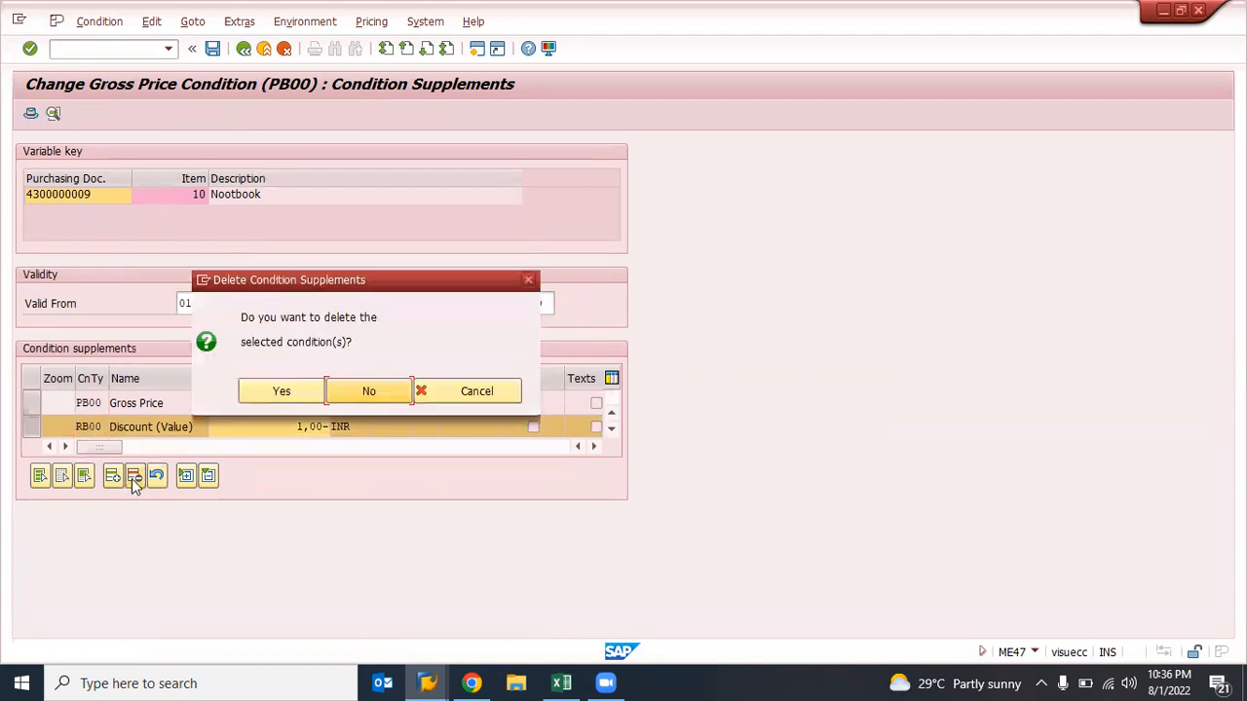
left_click(278, 389)
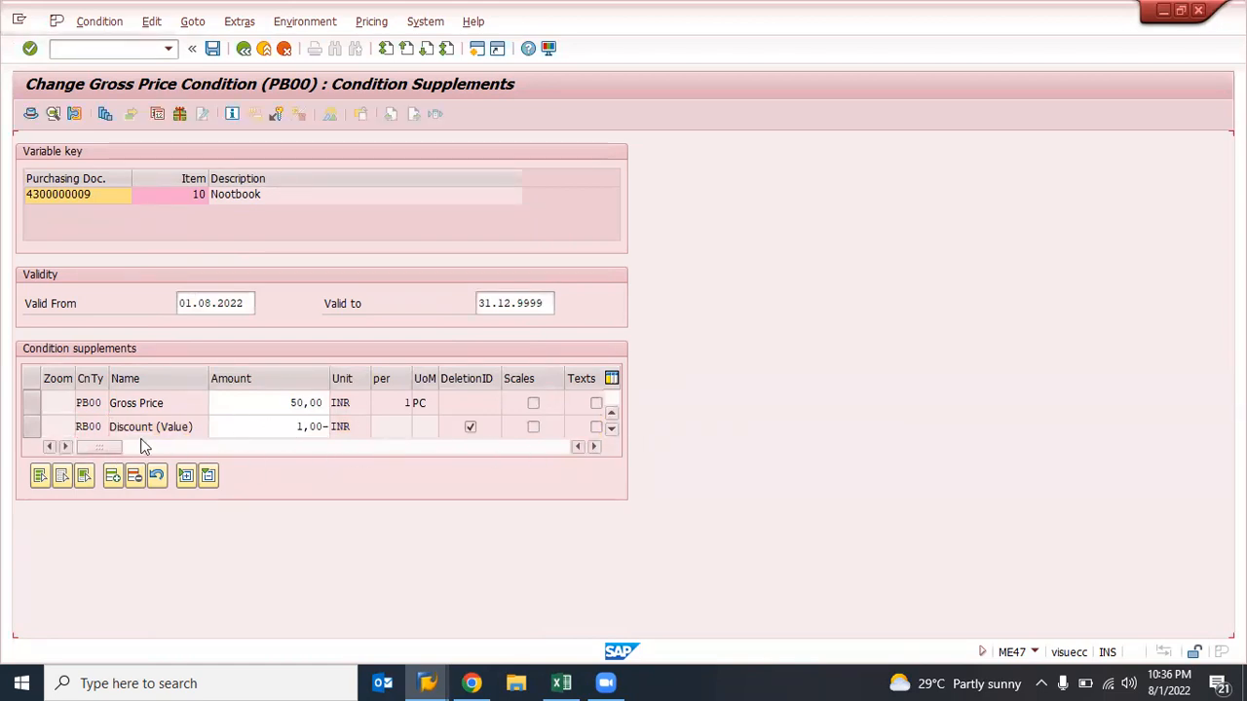
- Add condition type RA00 Discount % on Net with amount 2 to the Ac Repair Vendor's quotation and save it
scroll(104, 430, "down", 1)
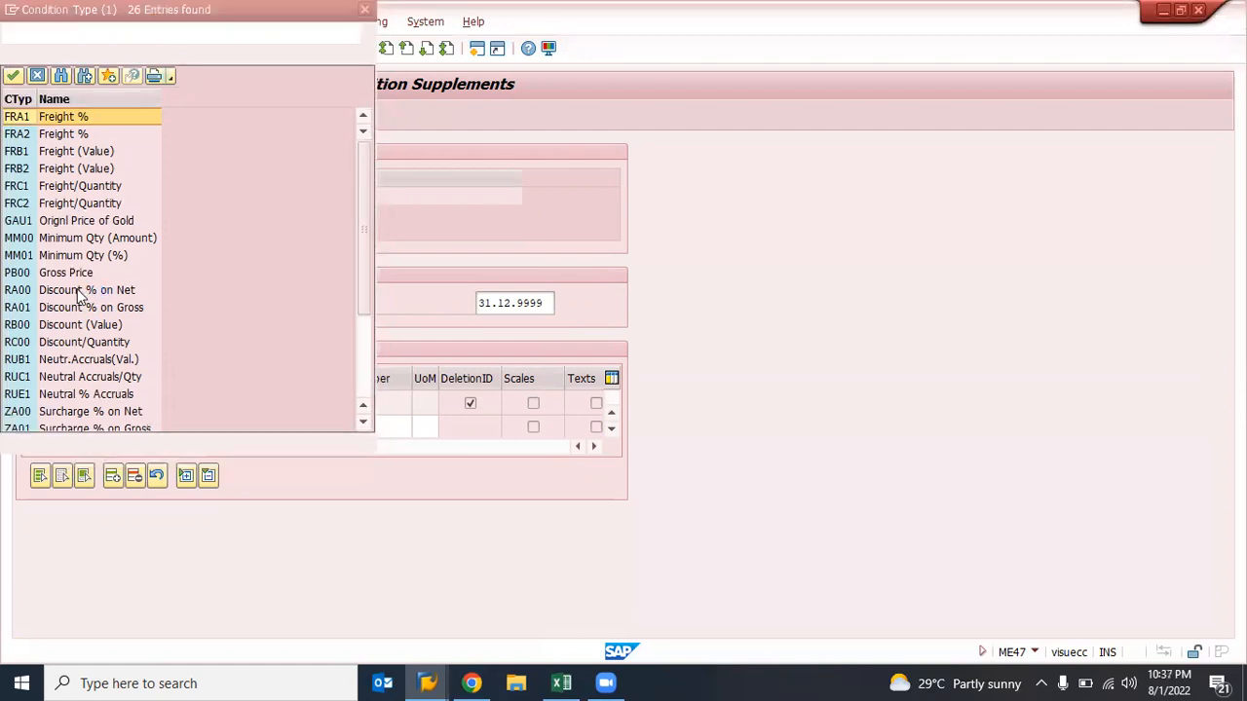
double_click(78, 290)
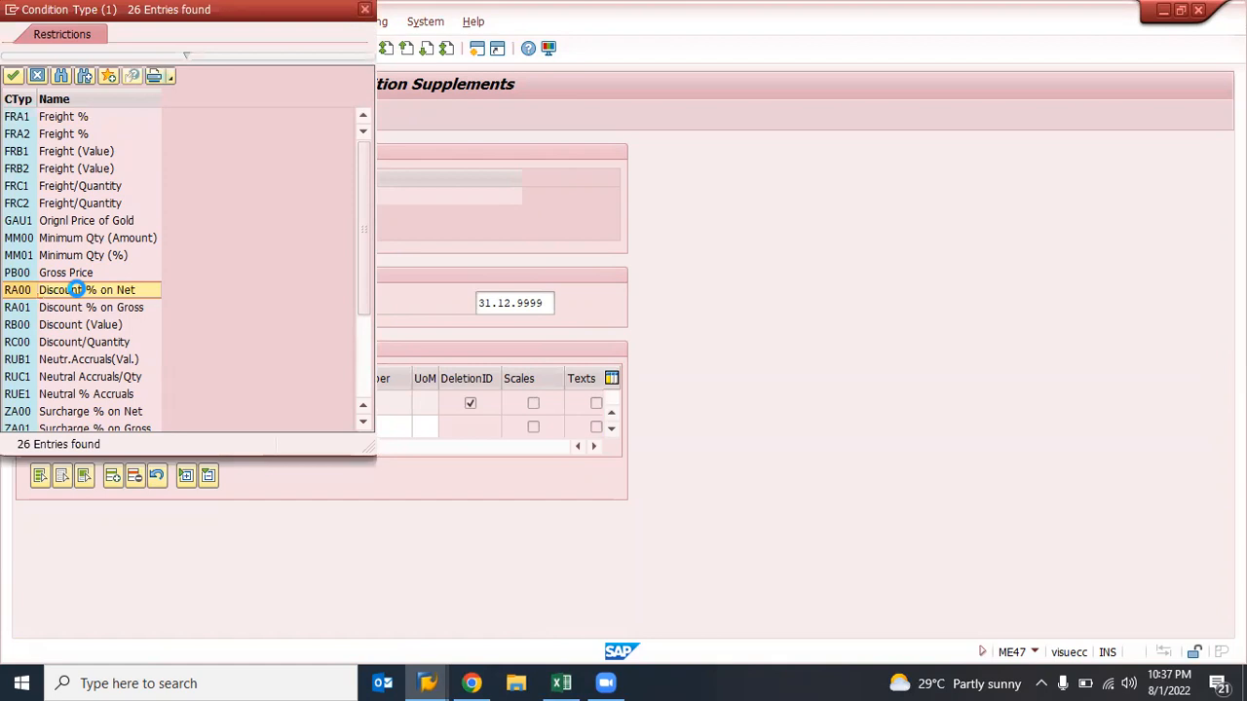
left_click(292, 429)
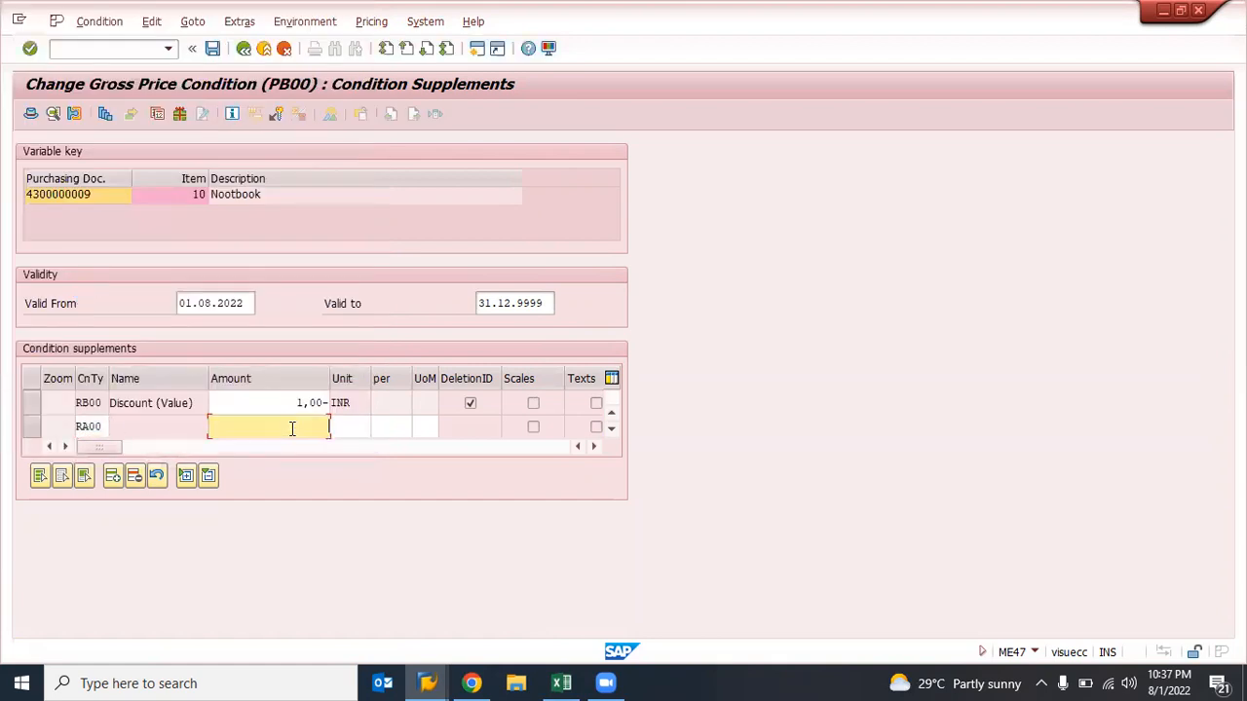
type("2")
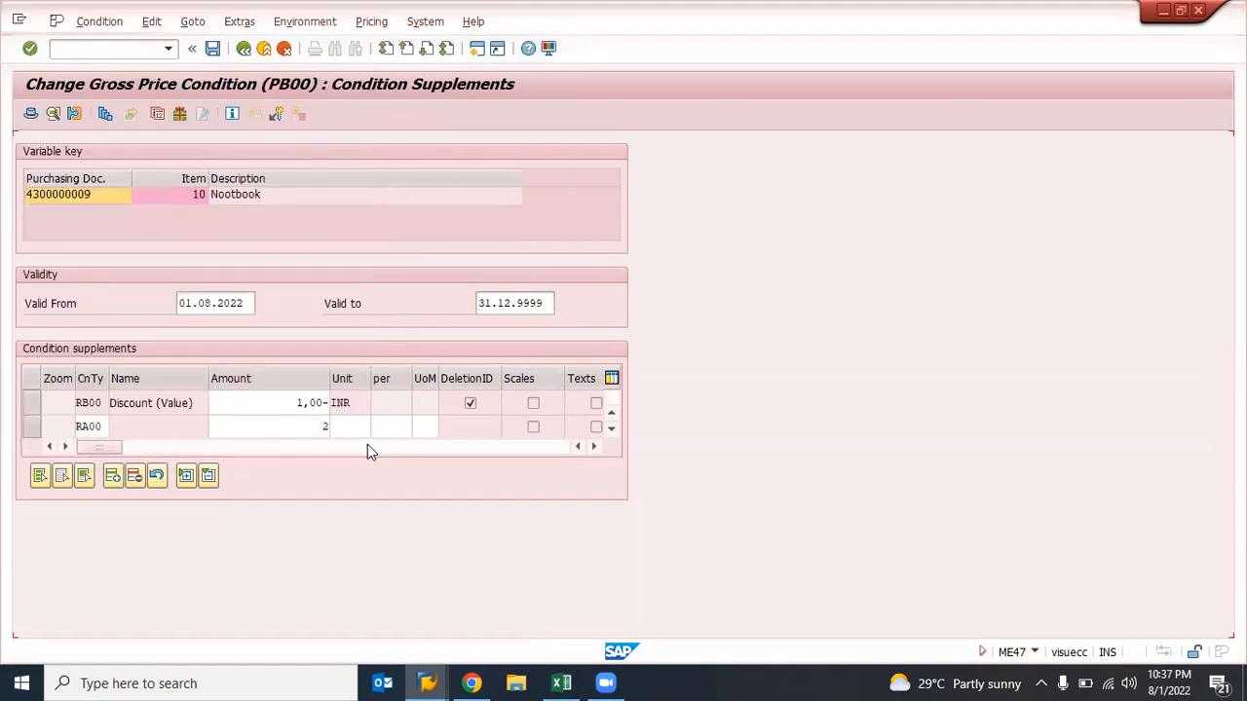
key("Return")
key("ctrl+s")
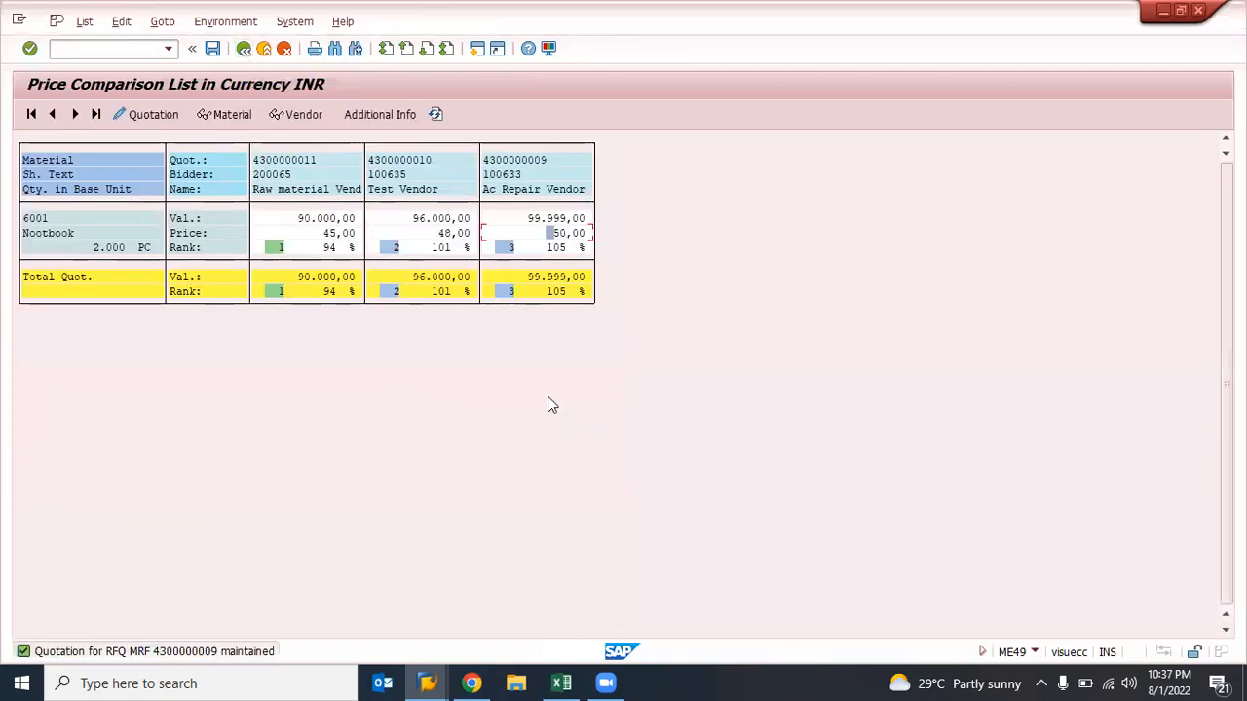
key("F3")
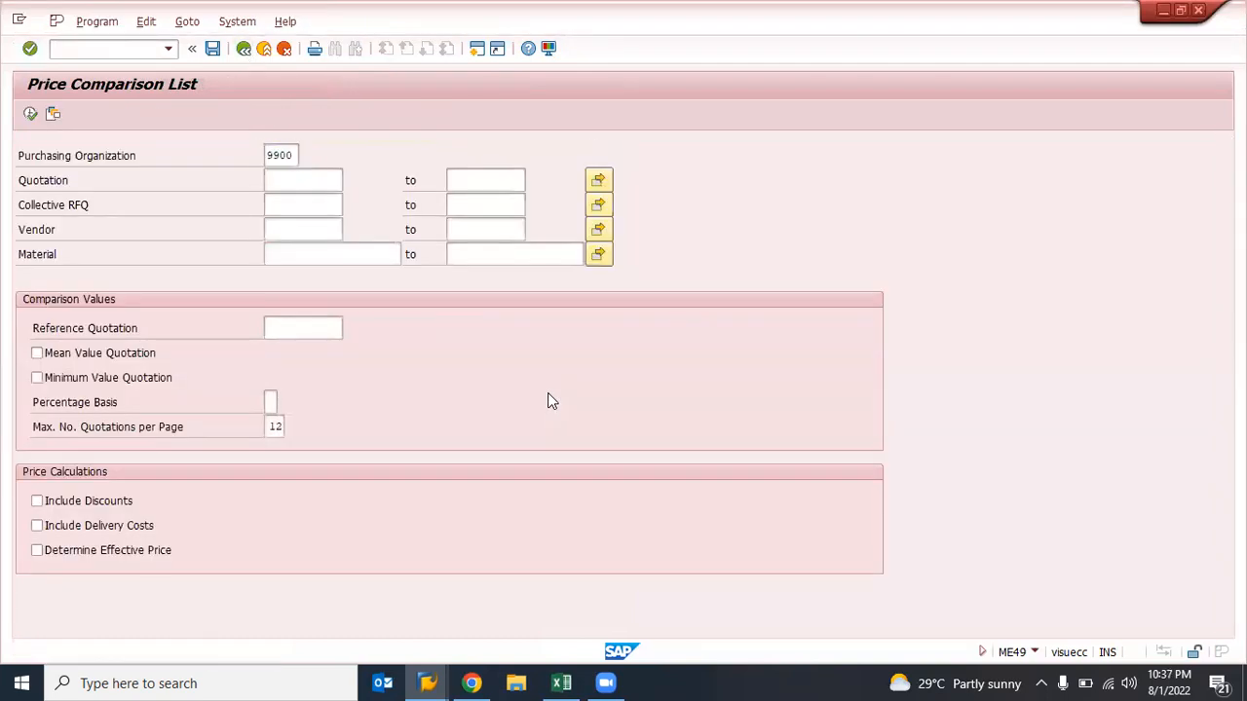
key("F3")
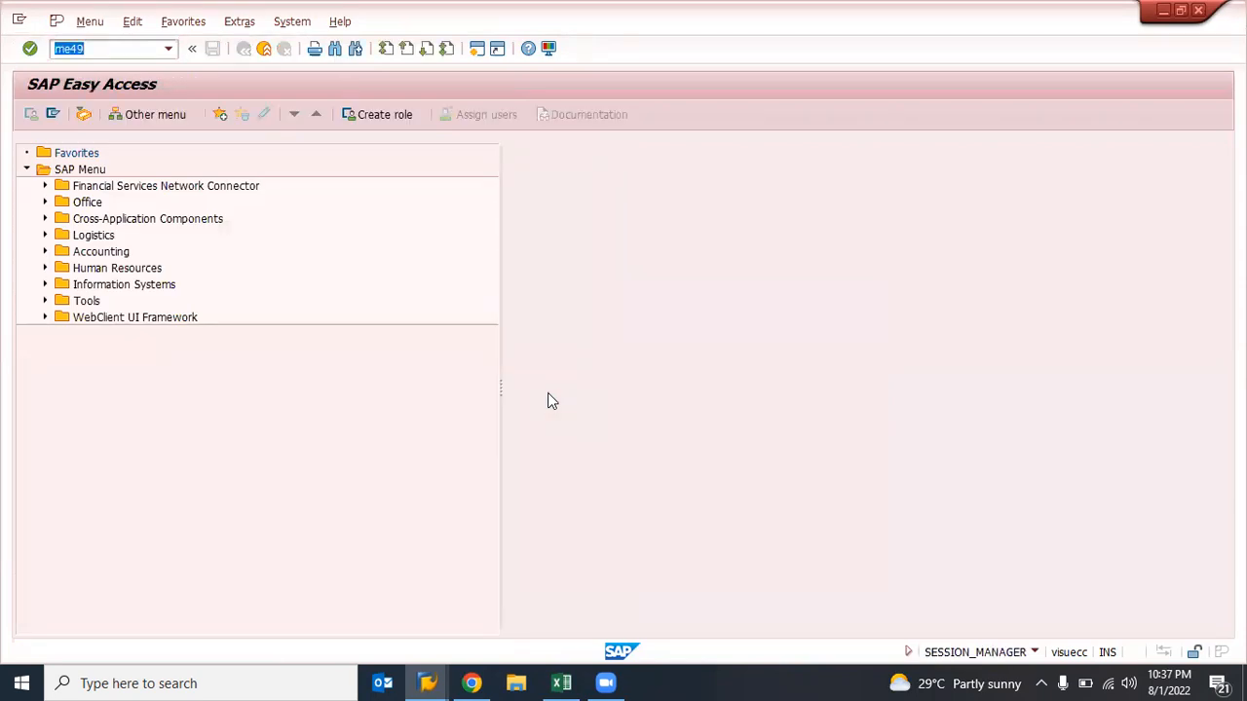
key("Return")
left_click(334, 188)
type("4300000009")
key("Tab")
type("4300000011")
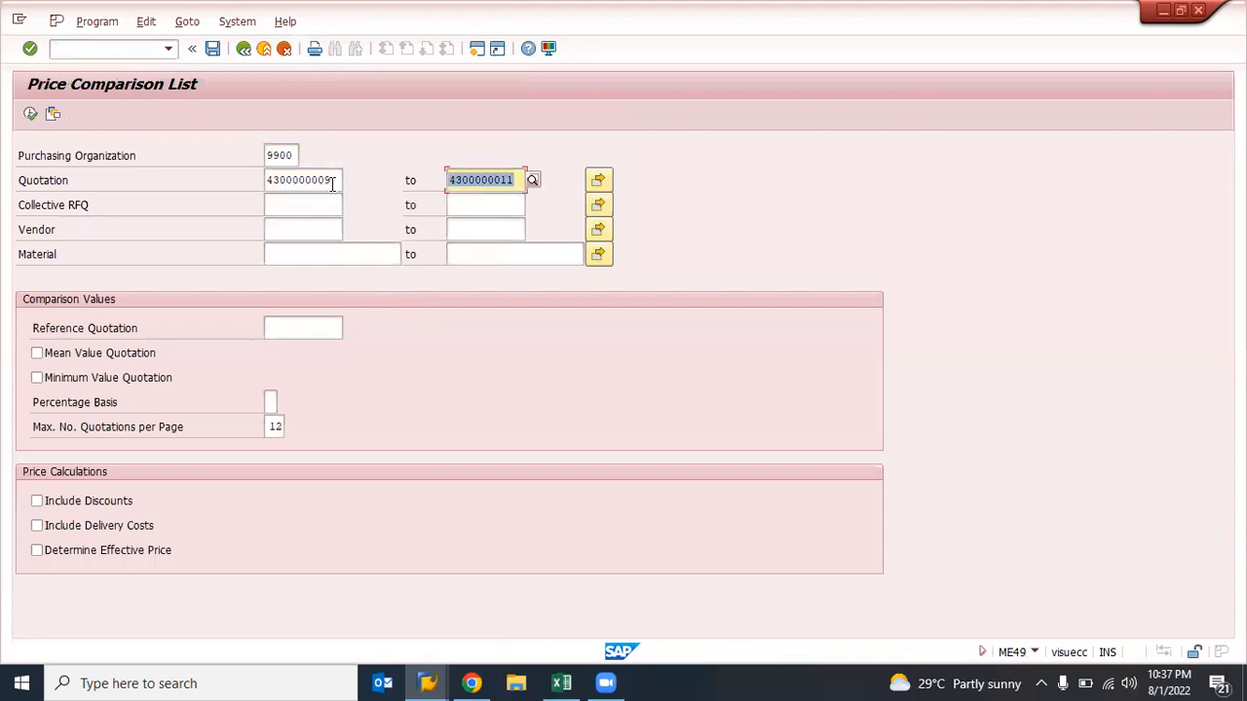
key("F8")
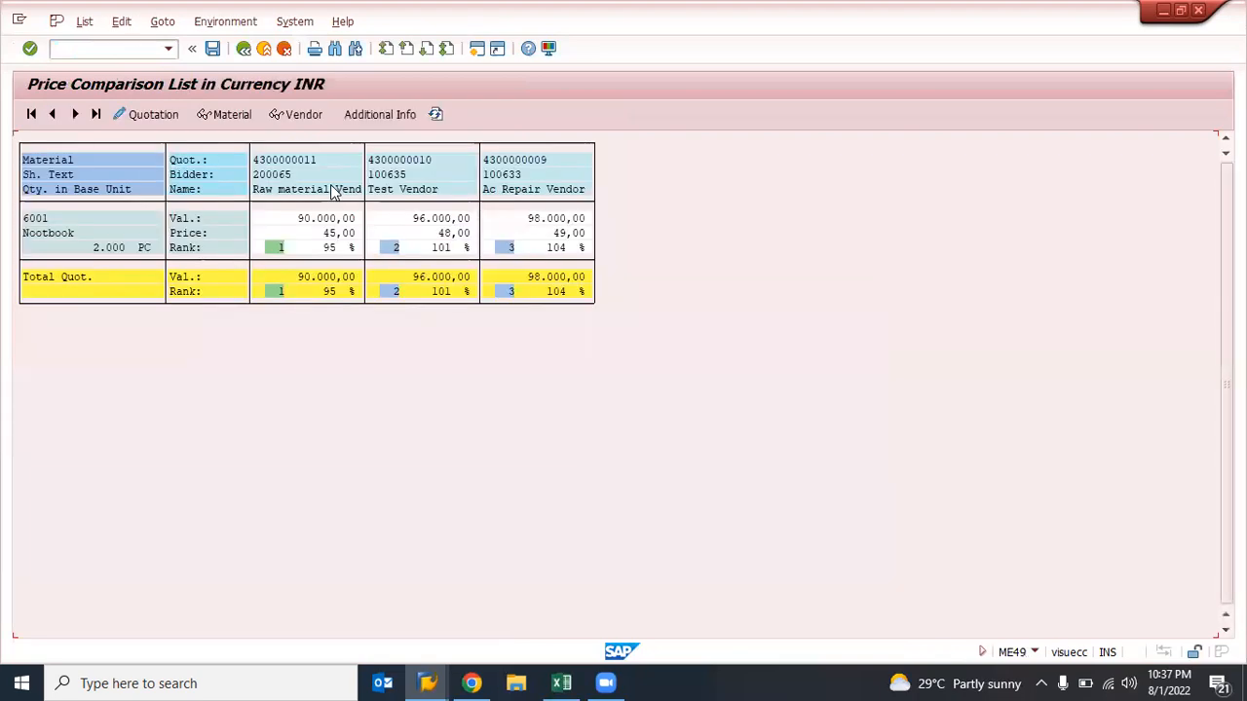
- Examine the prices and values of all three vendors in the refreshed comparison list
left_click(323, 233)
left_click(440, 235)
left_click(560, 238)
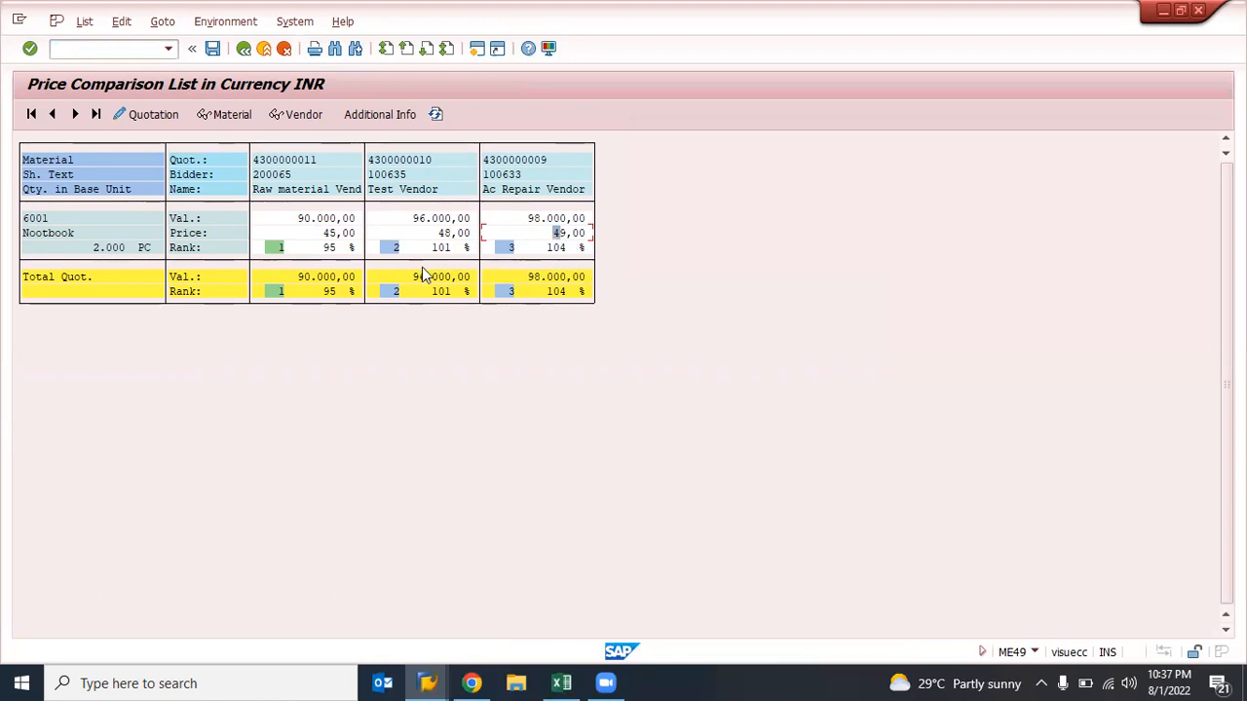
left_click_drag(293, 221, 452, 225)
left_click(527, 222)
left_click_drag(529, 223, 580, 224)
left_click(244, 48)
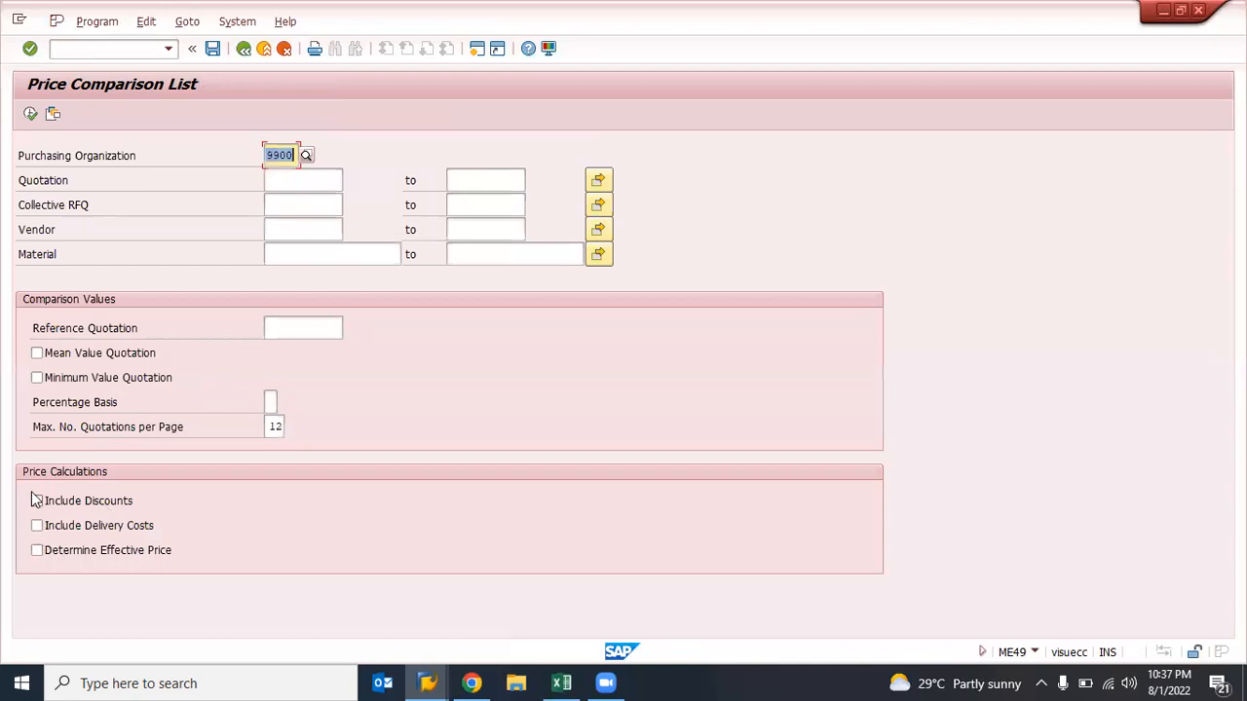
left_click(36, 501)
left_click(36, 525)
left_click(38, 551)
left_click(316, 180)
type("4300000009")
key("Tab")
type("4300000011")
key("F8")
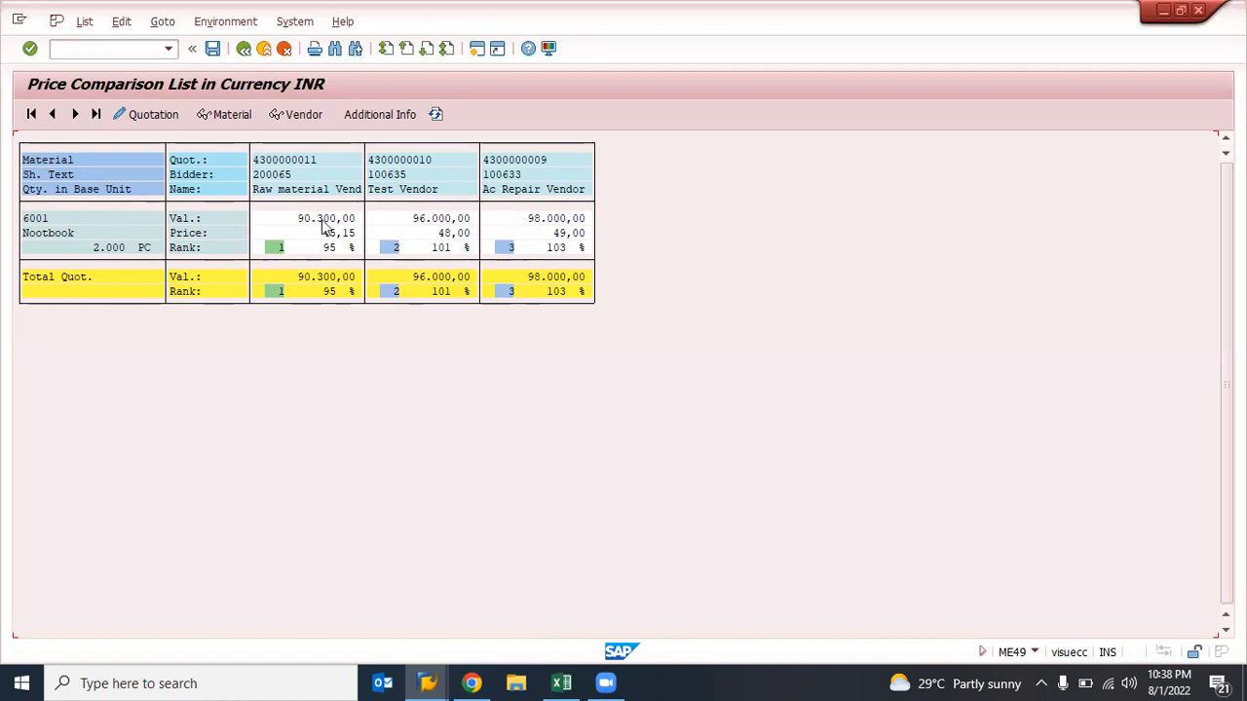
- Open the Raw material Vendor's quotation from the comparison, examine its gross price and freight conditions, and return to the list
left_click(297, 166)
double_click(297, 167)
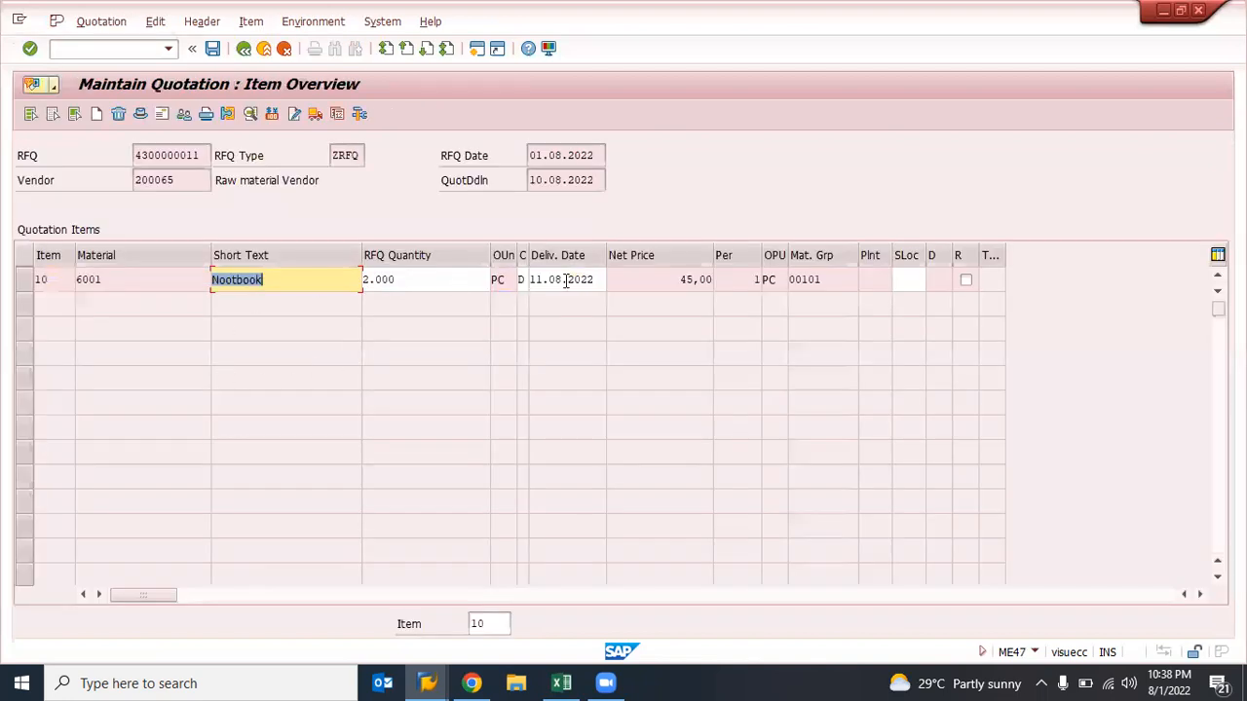
left_click(686, 279)
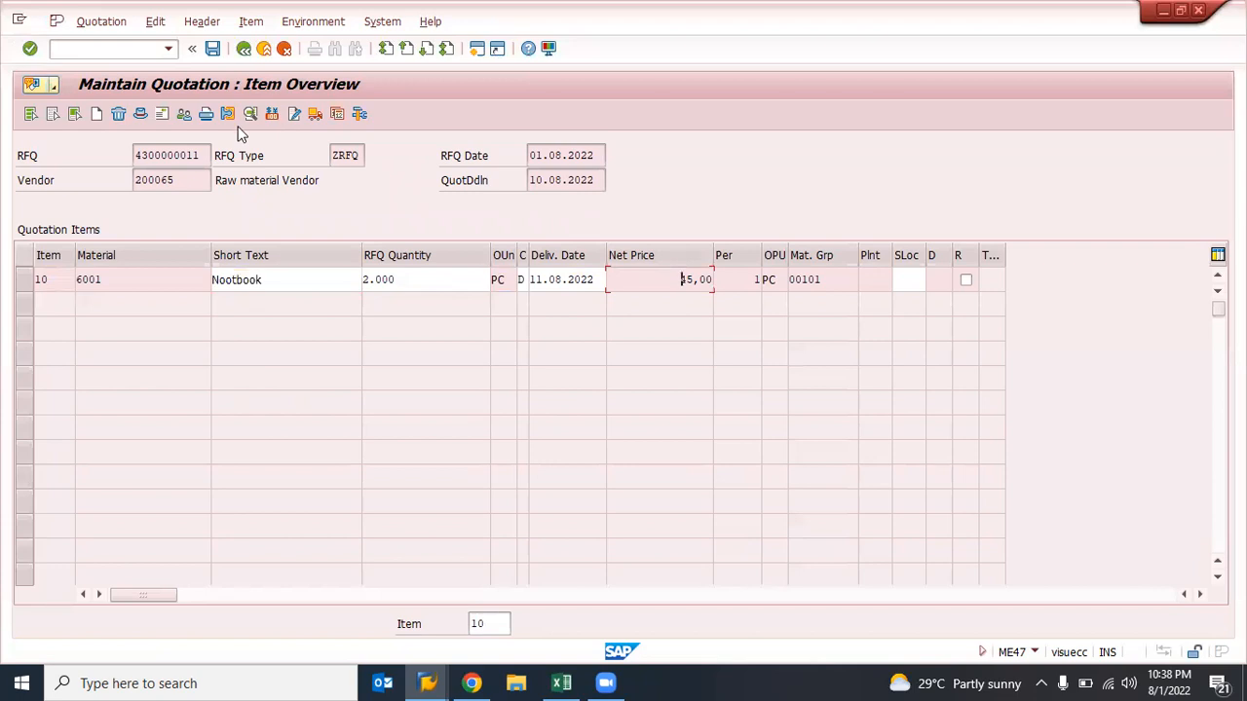
left_click(271, 117)
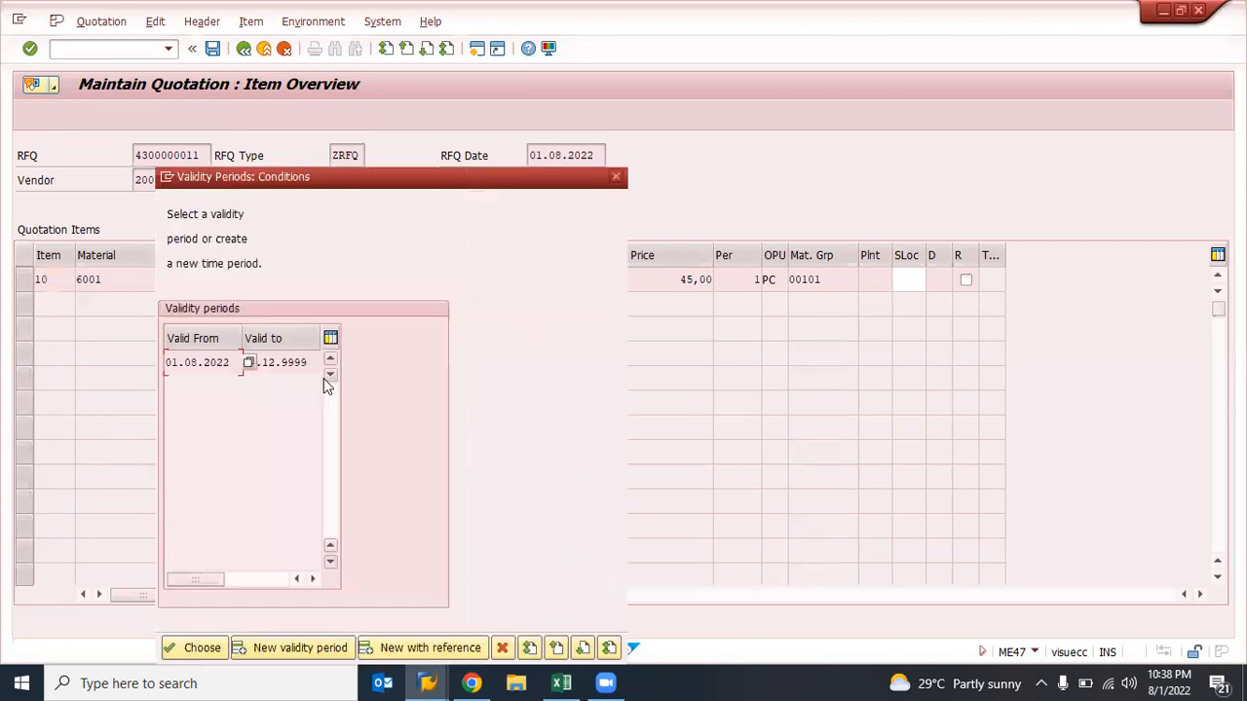
double_click(214, 361)
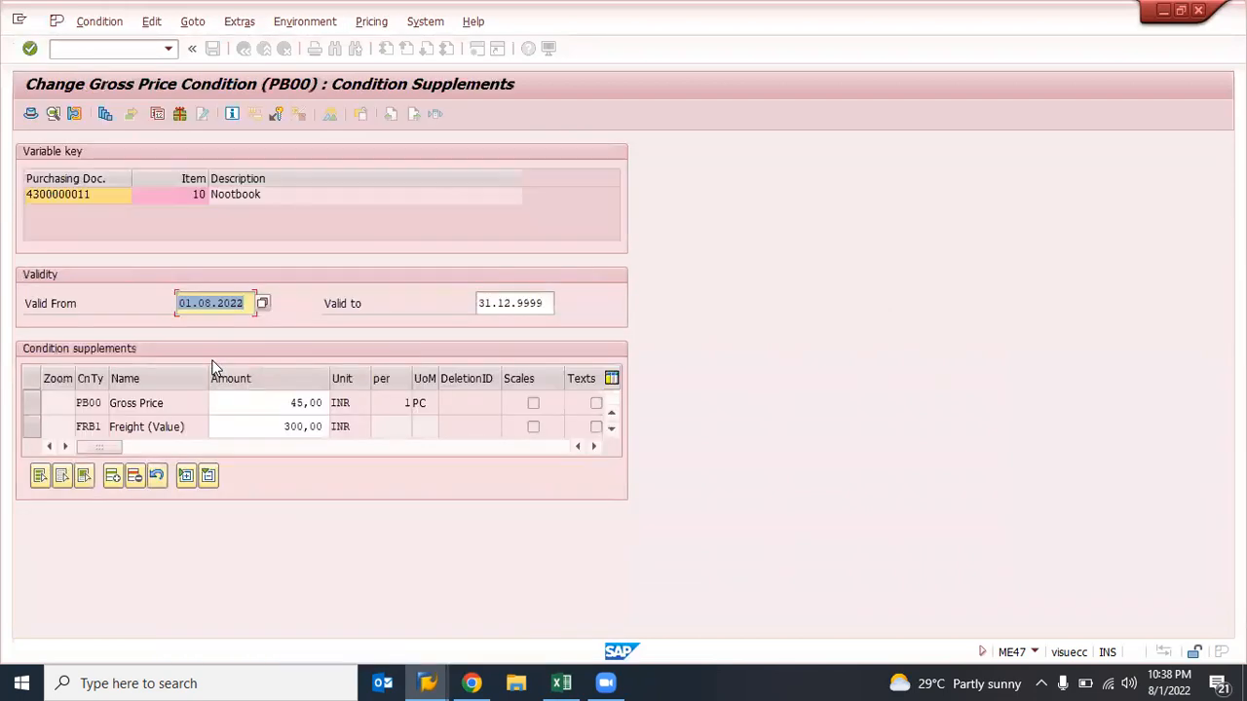
left_click(280, 407)
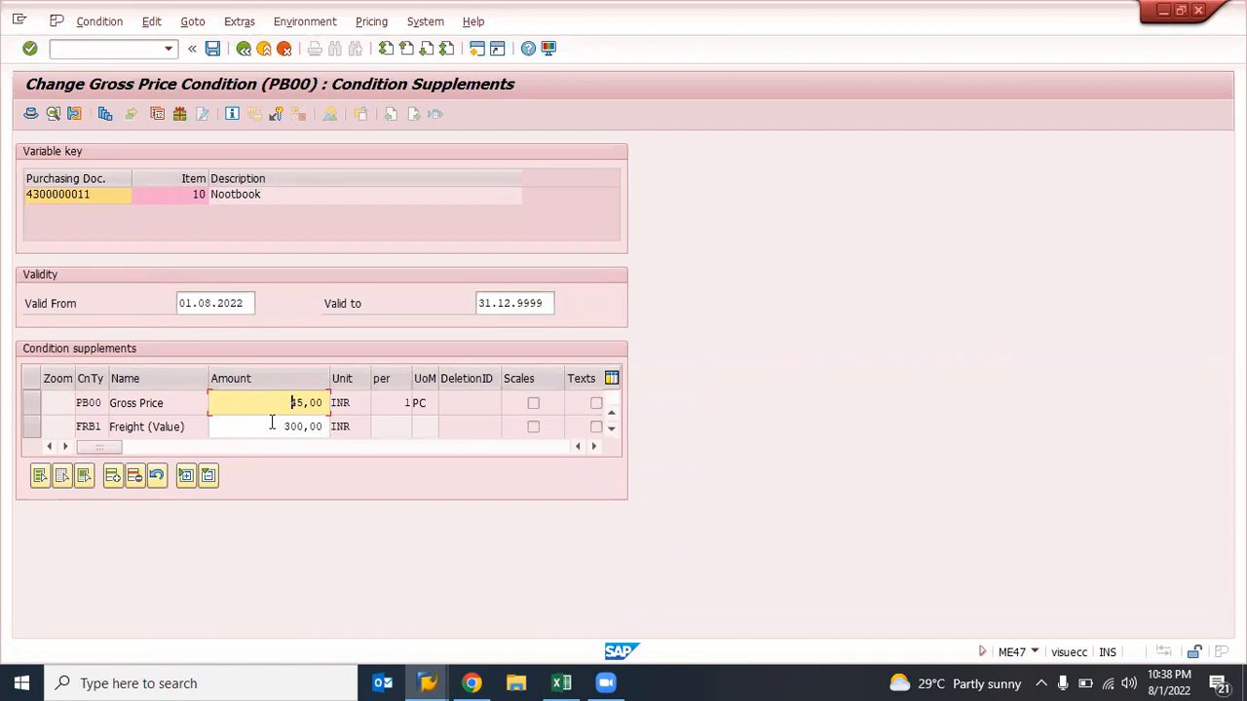
left_click(273, 425)
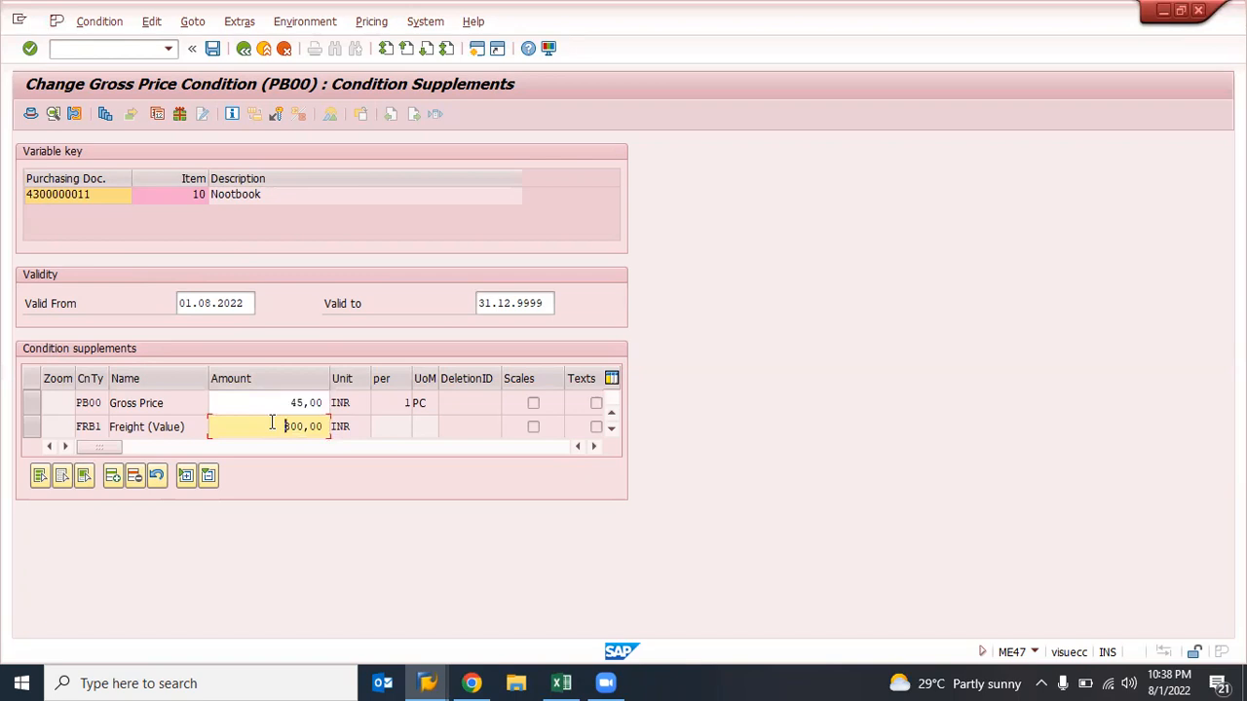
left_click(244, 48)
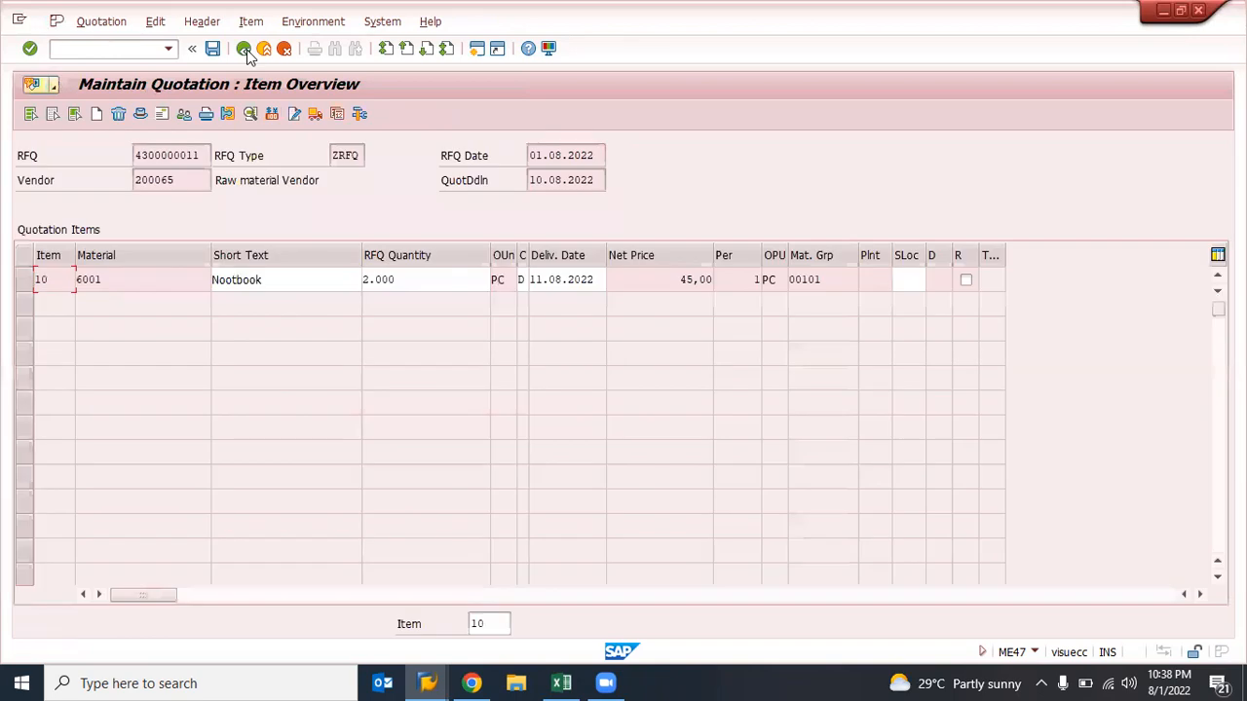
left_click(245, 48)
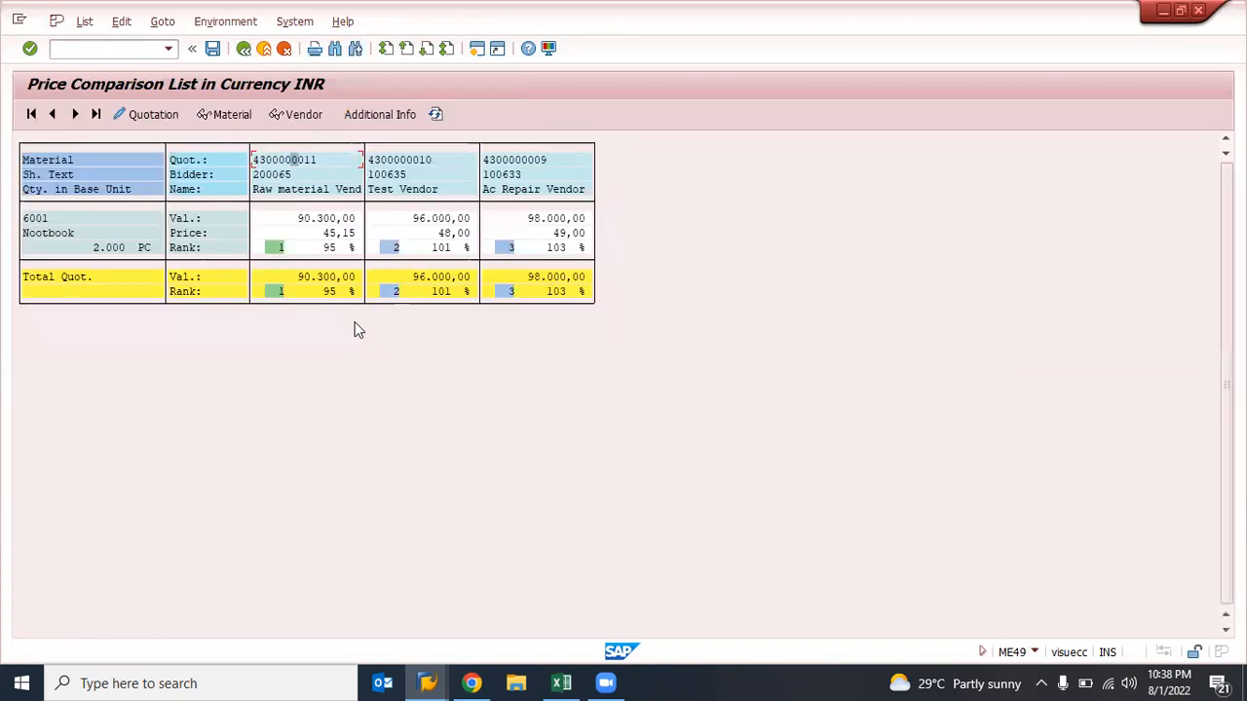
- Set the rejection indicator on item 10 of the Raw material Vendor's quotation and save it despite the missing message record
left_click(445, 236)
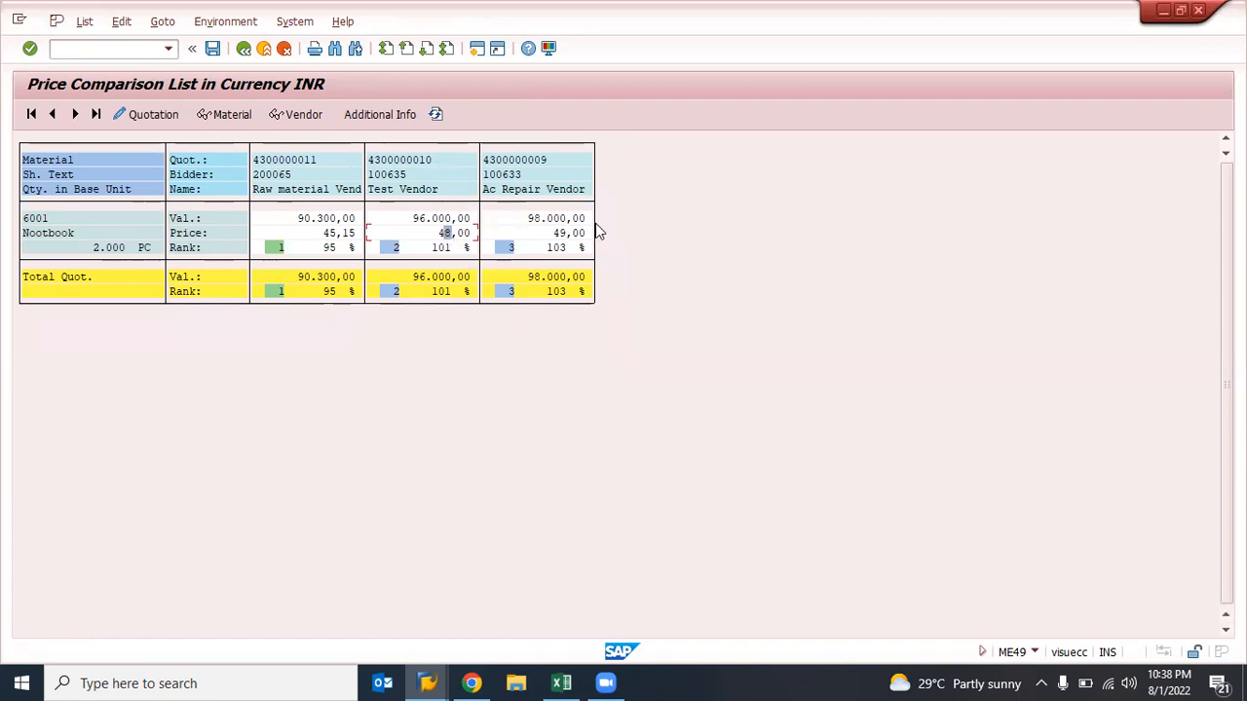
double_click(343, 233)
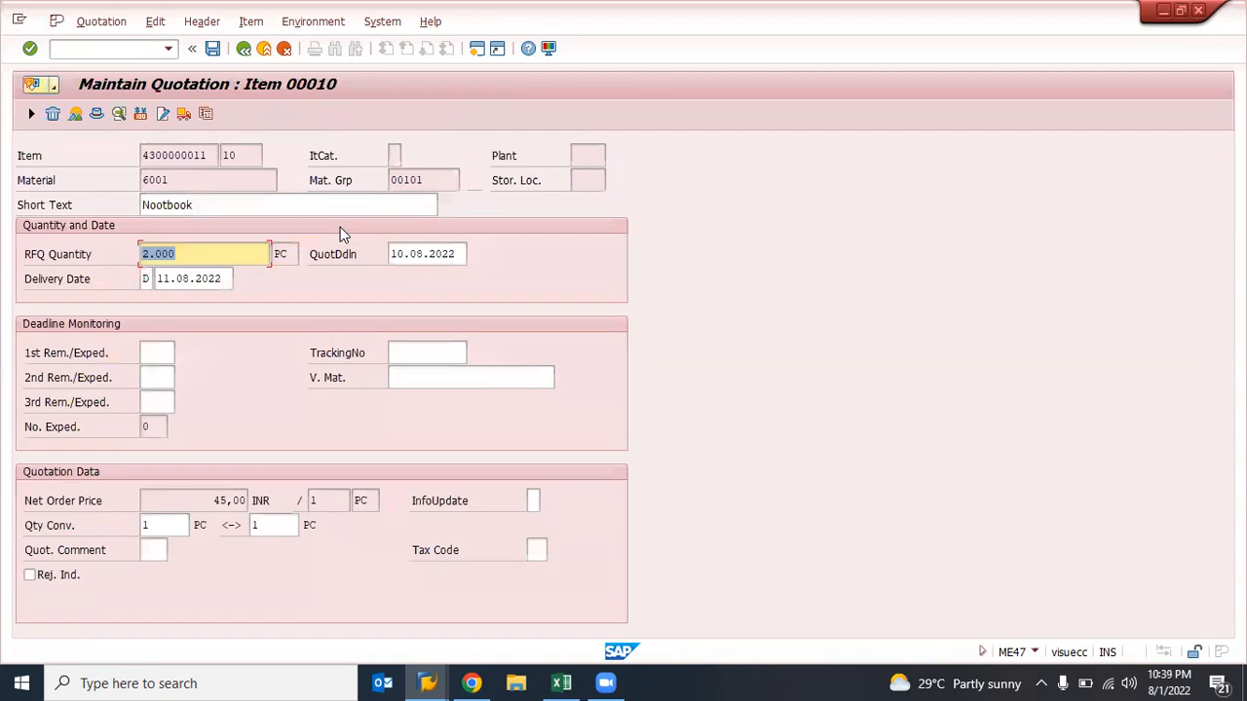
left_click(69, 574)
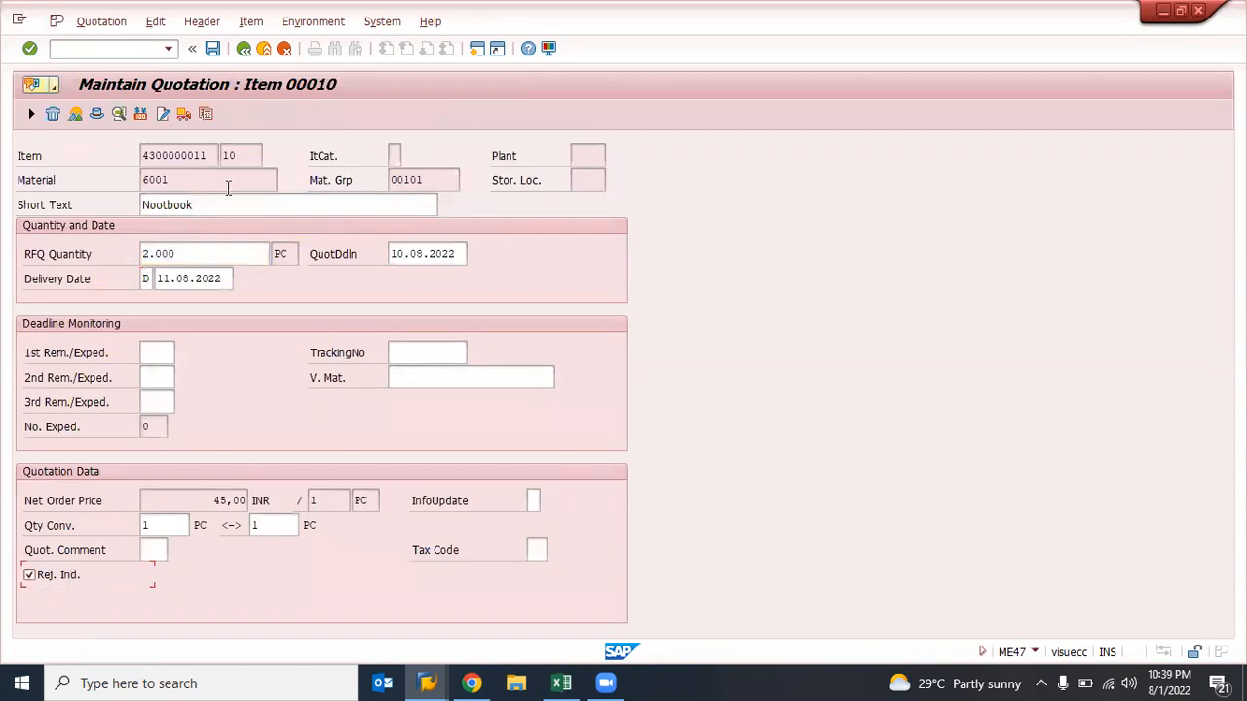
left_click(212, 50)
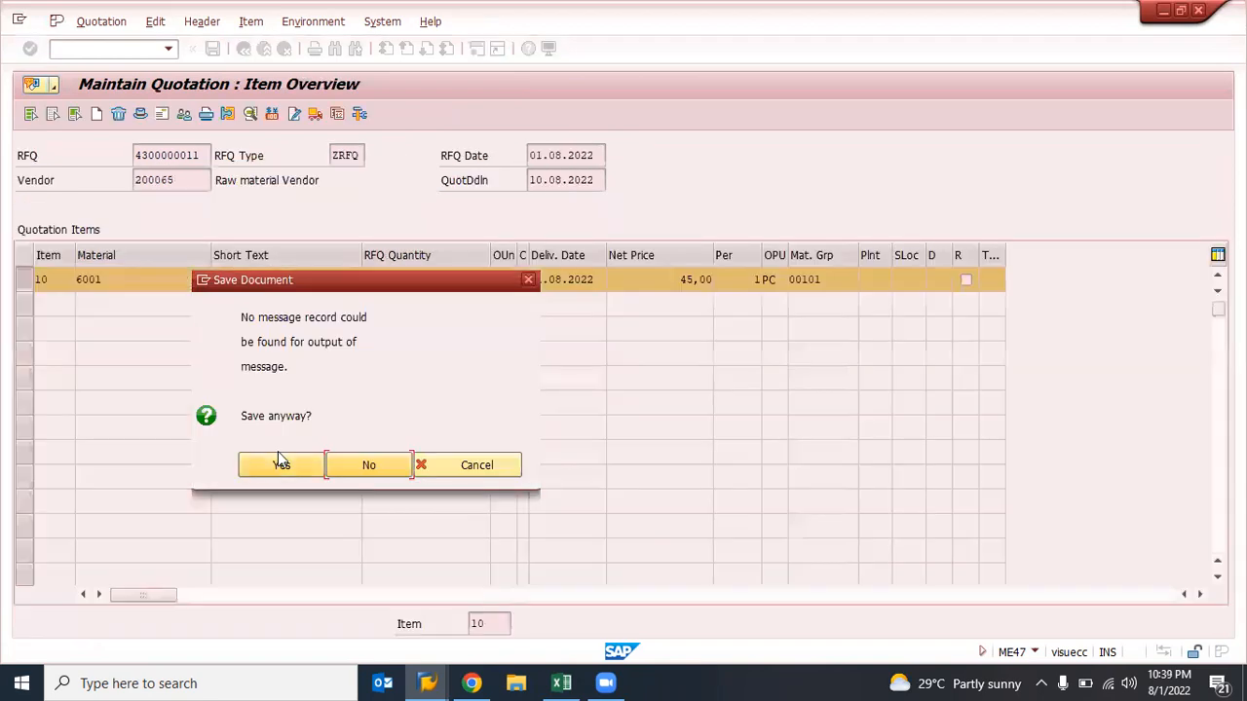
left_click(280, 460)
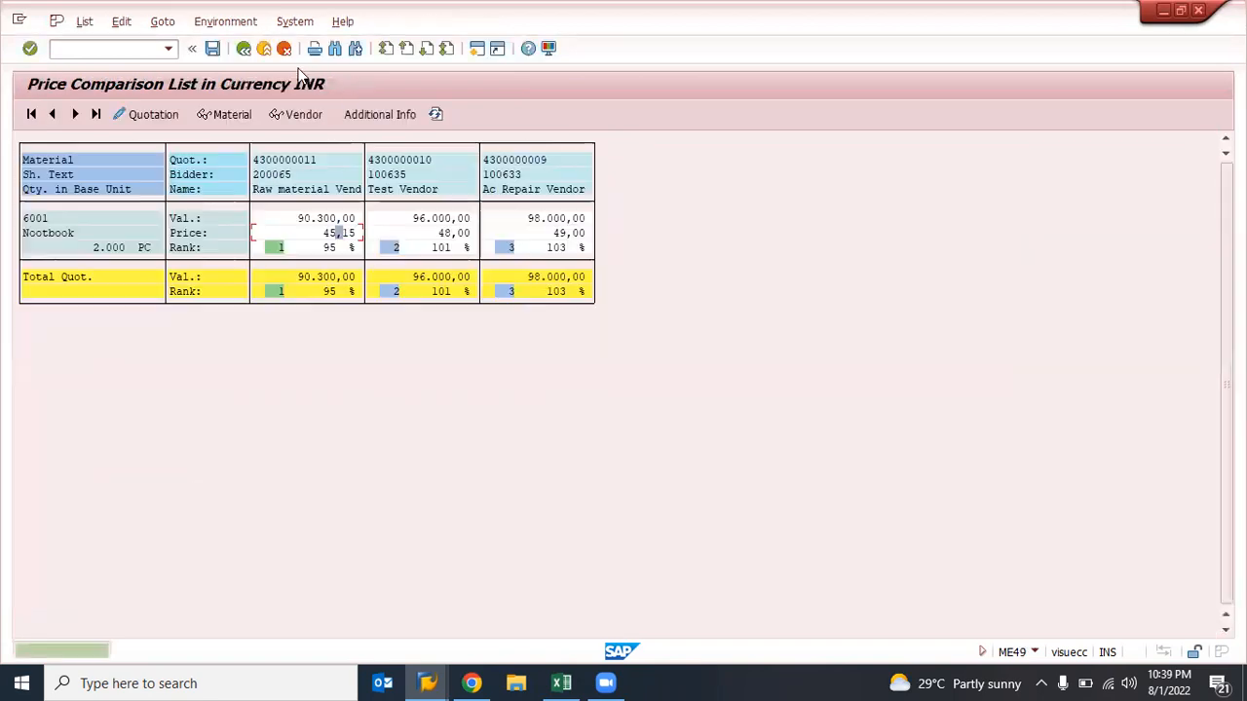
- Reject item 10 of the Ac Repair Vendor's quotation as well and save the quotation
double_click(547, 234)
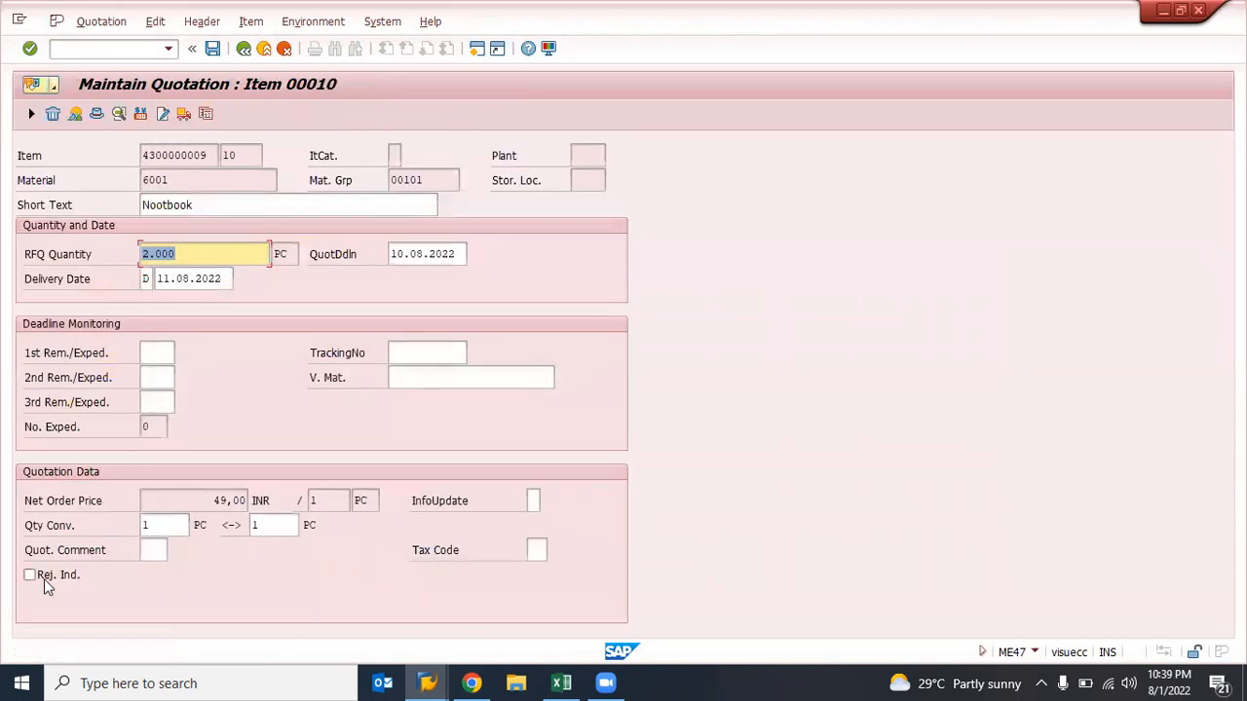
left_click(43, 578)
left_click(214, 51)
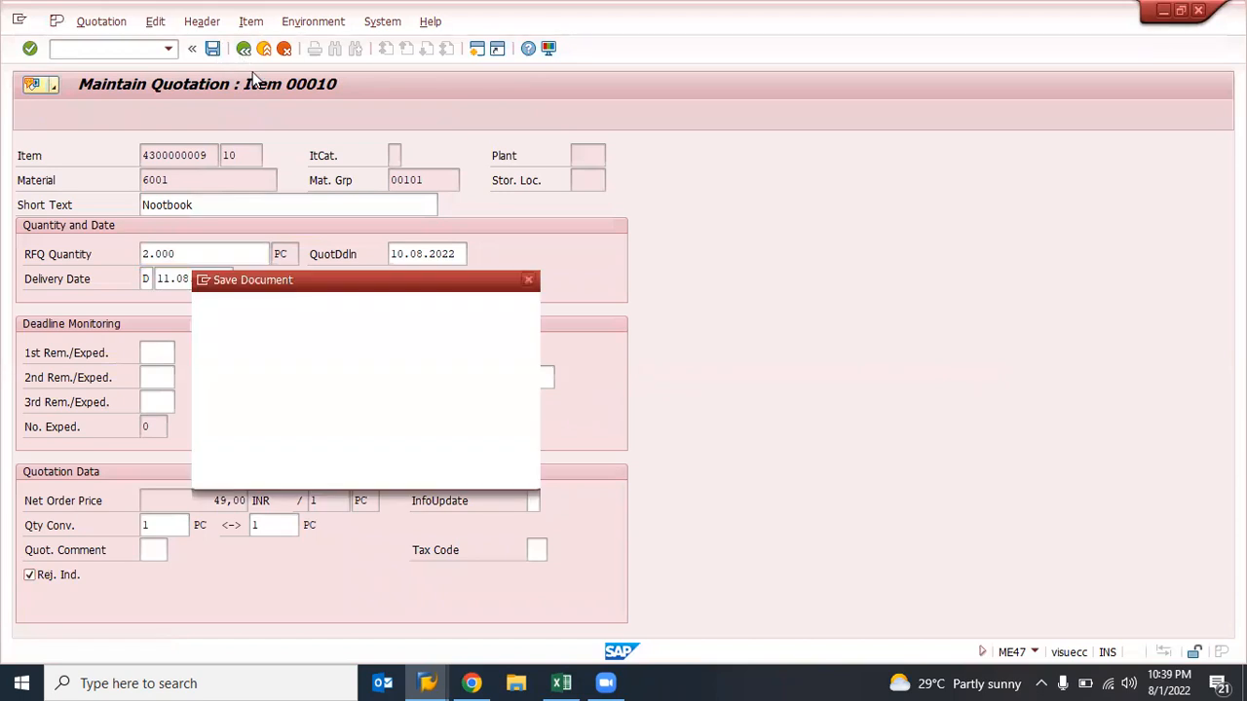
left_click(280, 466)
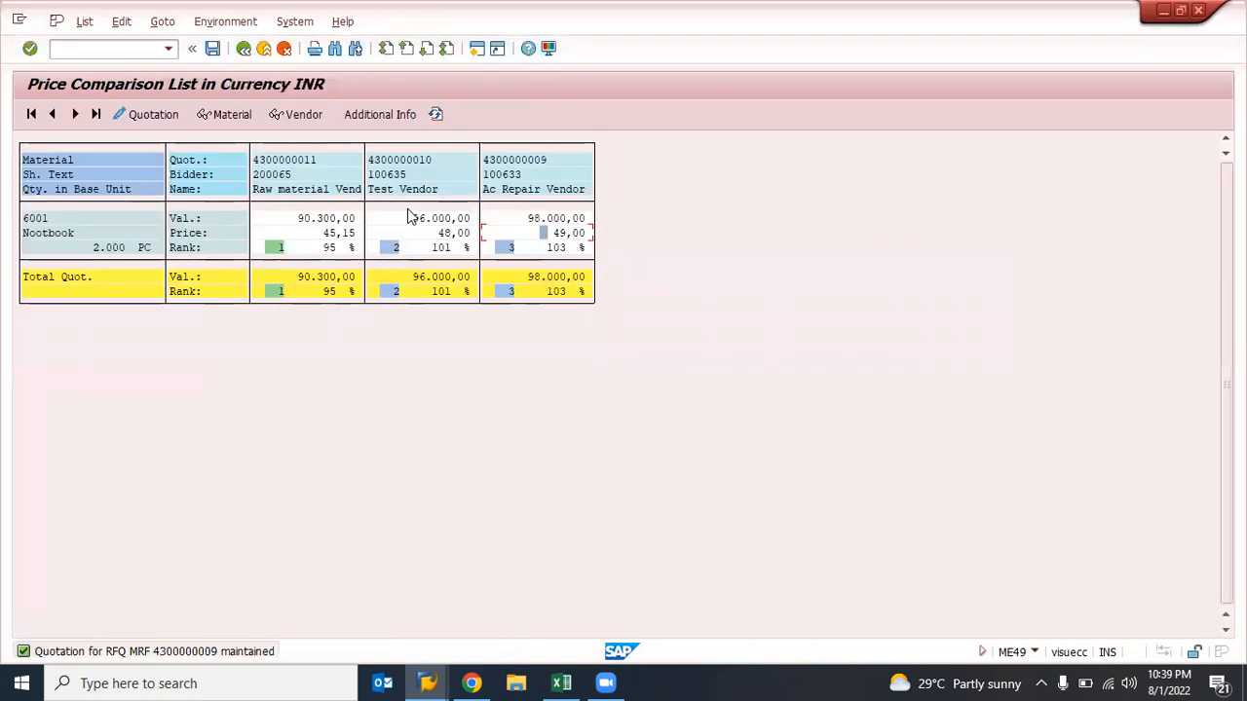
- Select the Test Vendor's quotation number and leave the price comparison list
left_click(373, 161)
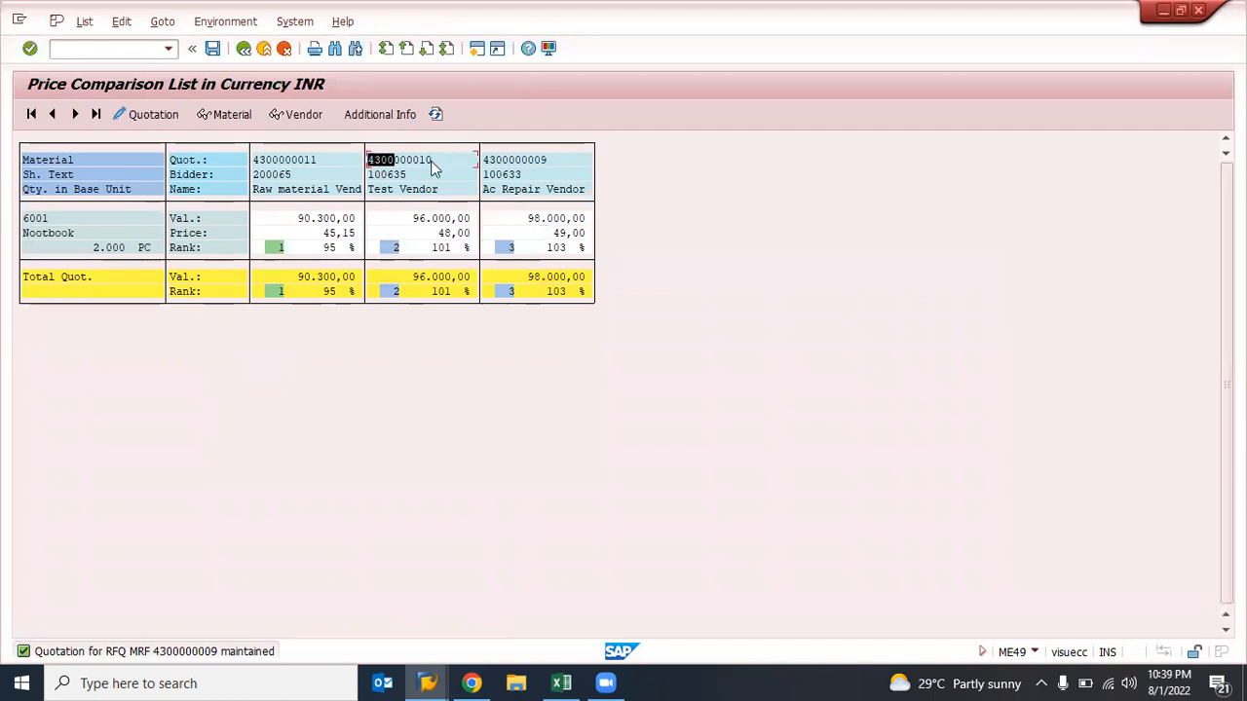
left_click(263, 51)
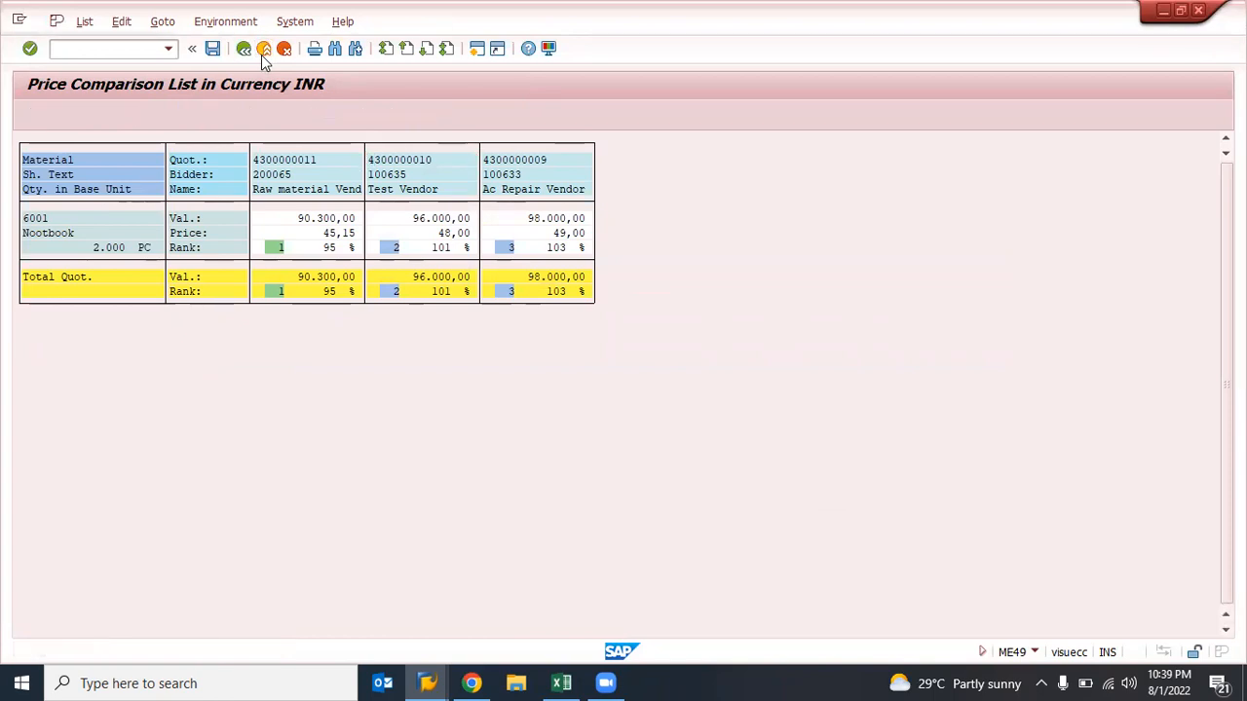